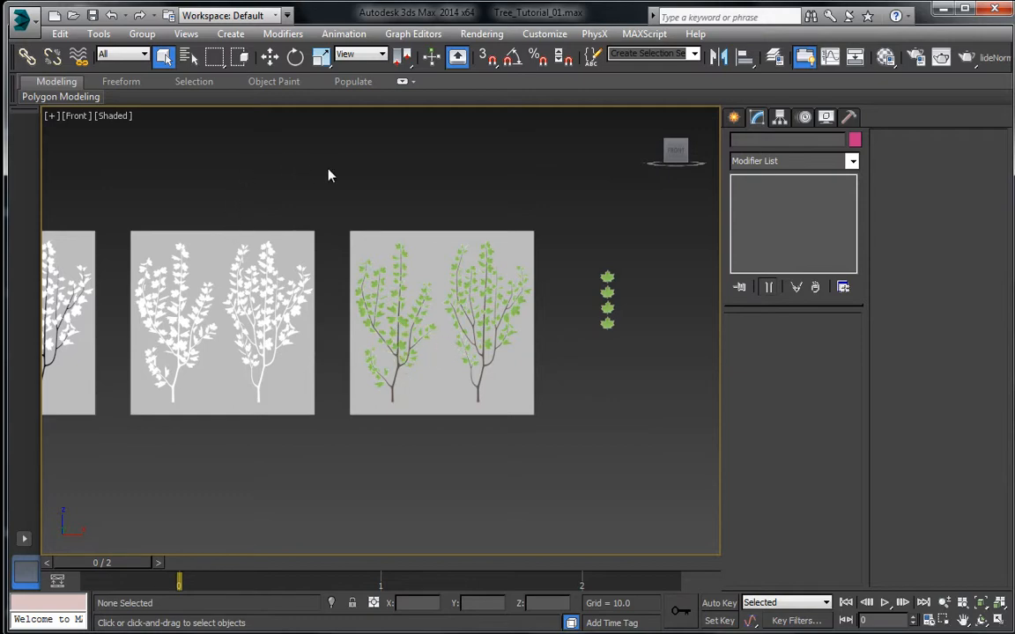
Step: Save the current scene, then save it as a new file named Branches
{"action": "left_click", "coordinate": [22, 18]}
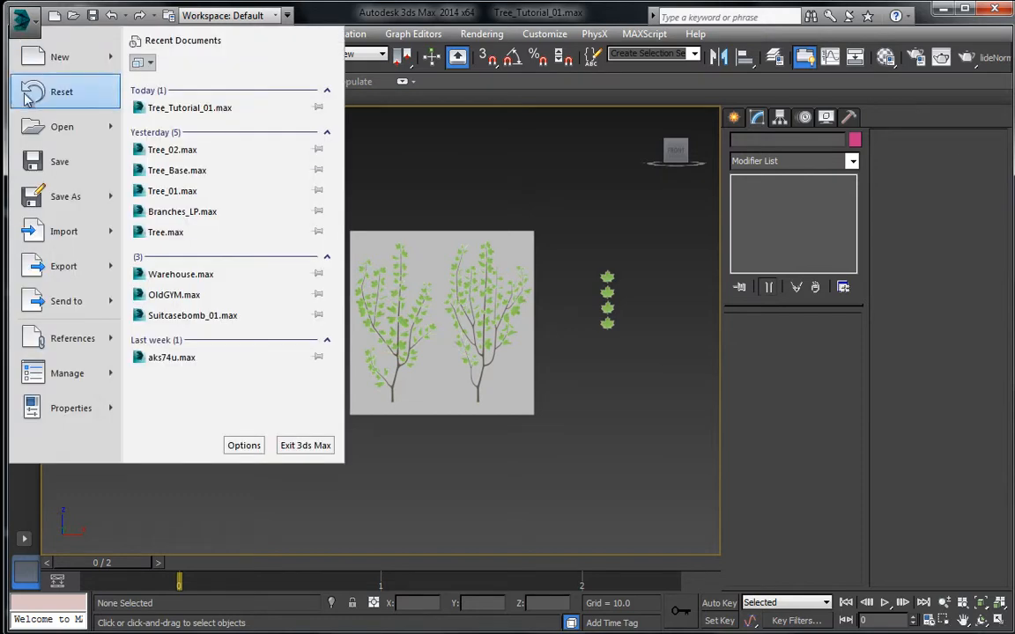
{"action": "left_click", "coordinate": [40, 155]}
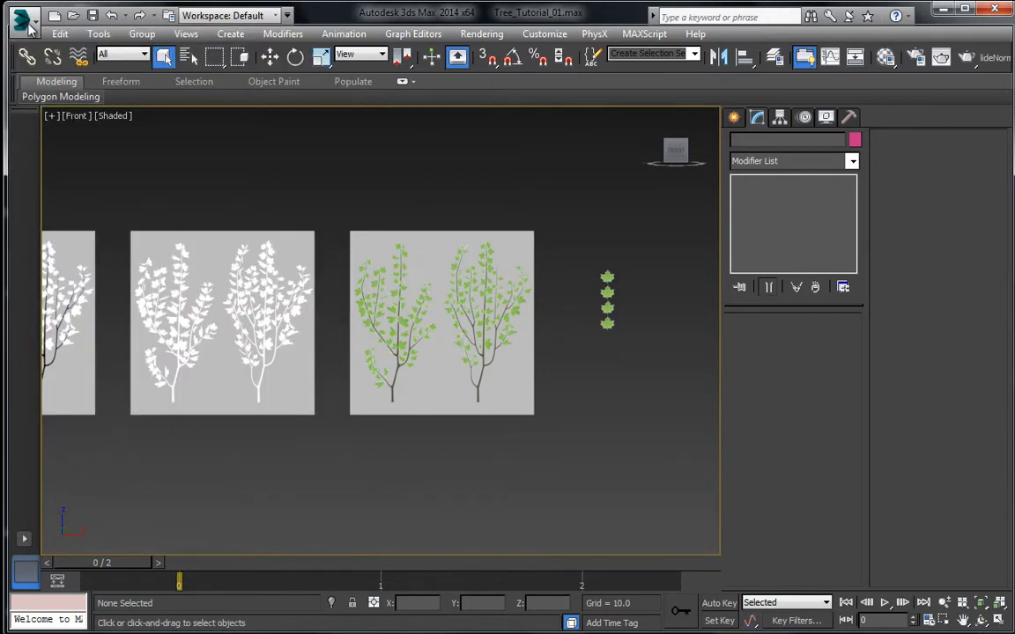
{"action": "left_click", "coordinate": [28, 26]}
{"action": "left_click", "coordinate": [54, 191]}
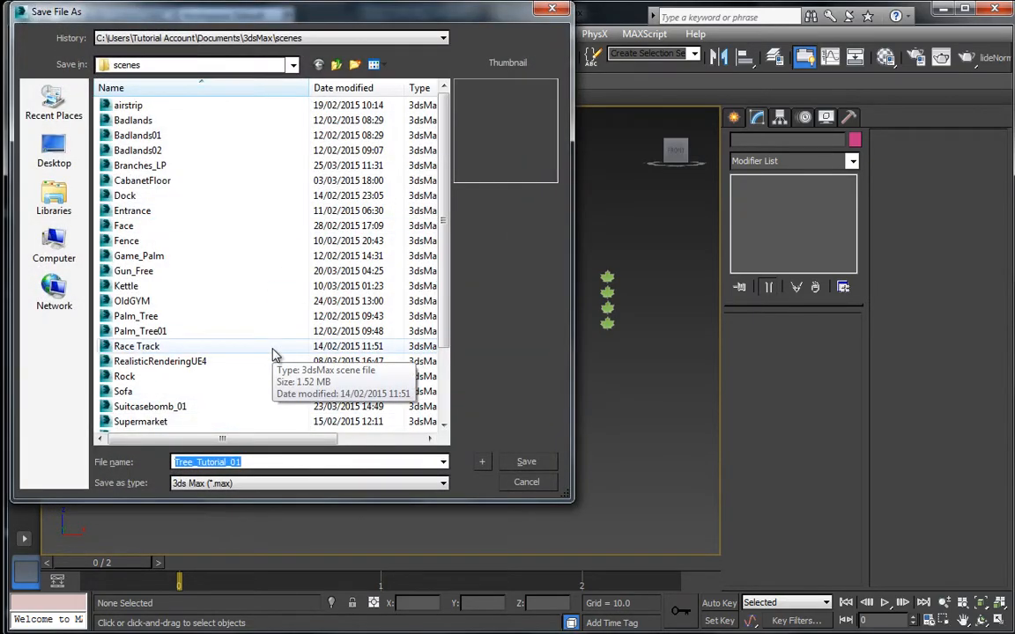
{"action": "type", "text": "Branc"}
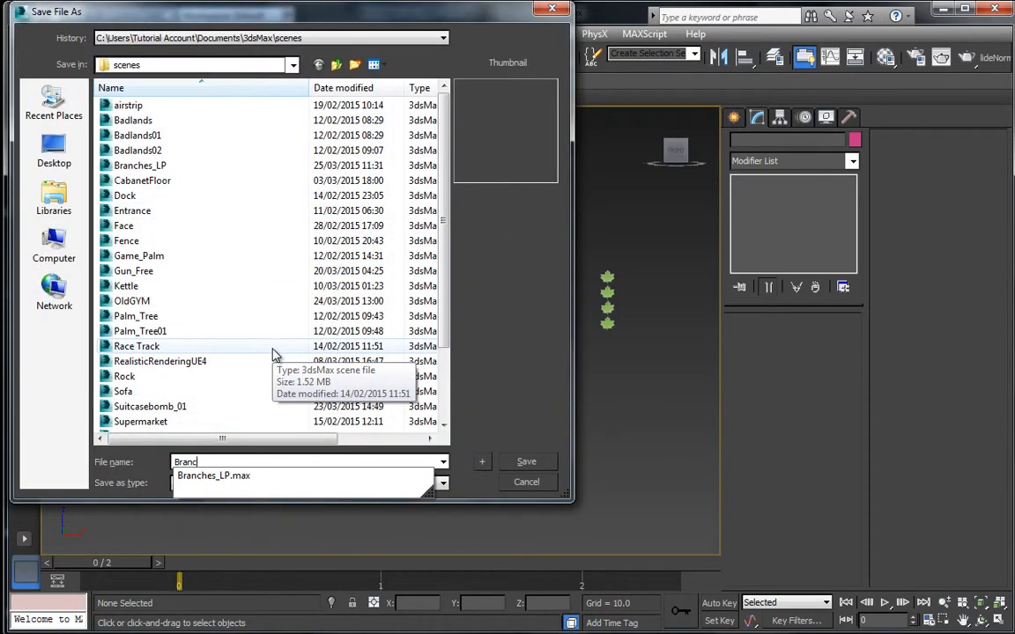
{"action": "type", "text": "he"}
{"action": "key", "text": "Return"}
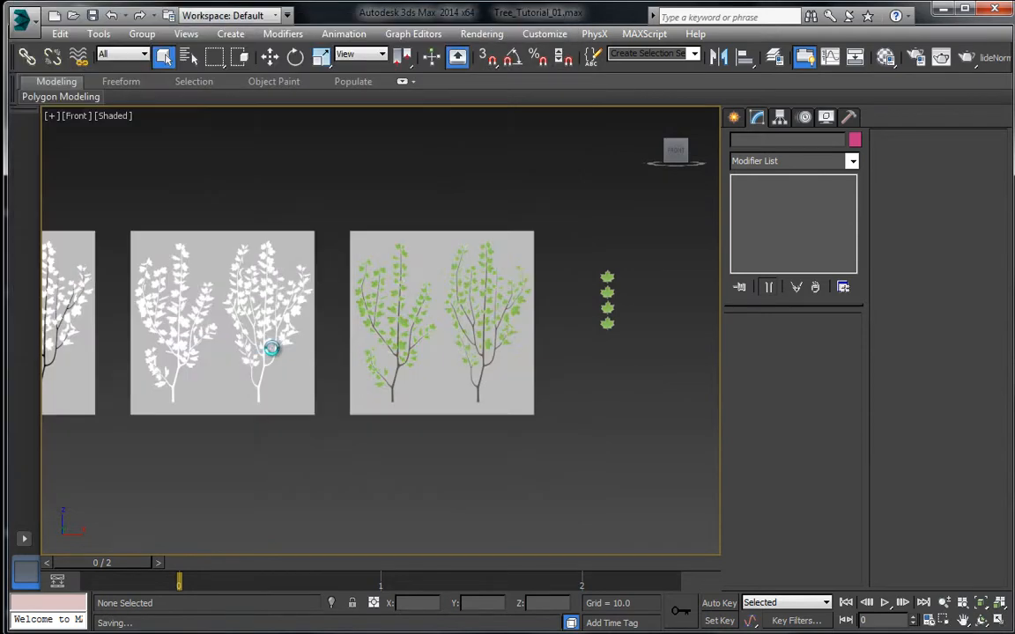
Step: Delete the three extra branch plane sets and the four separate leaves, keeping only the green textured branch set
{"action": "scroll", "coordinate": [265, 198], "scroll_direction": "down", "scroll_amount": 5}
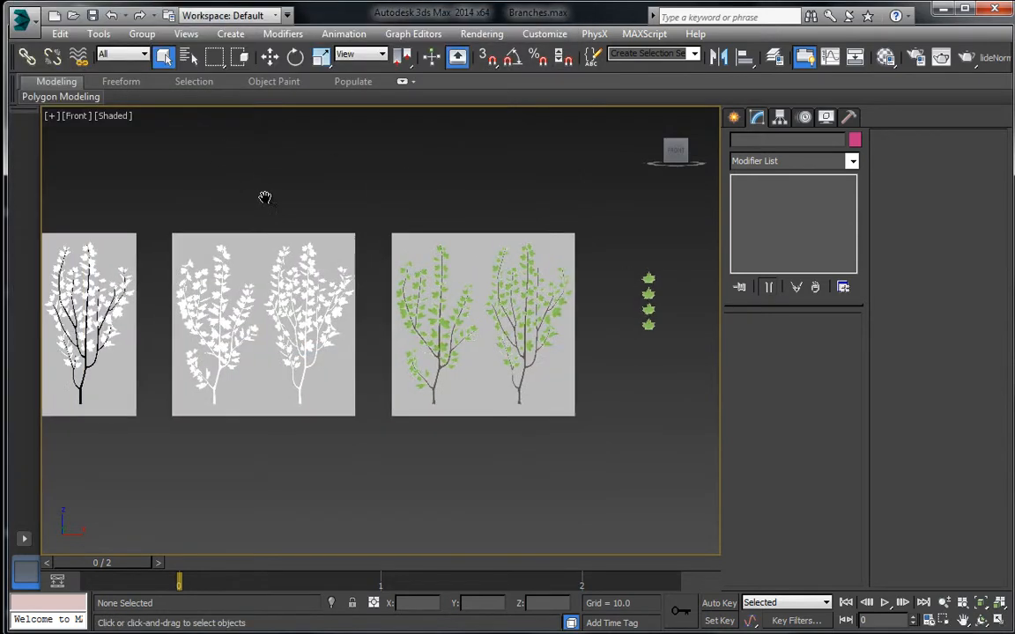
{"action": "scroll", "coordinate": [171, 192], "scroll_direction": "down", "scroll_amount": 2}
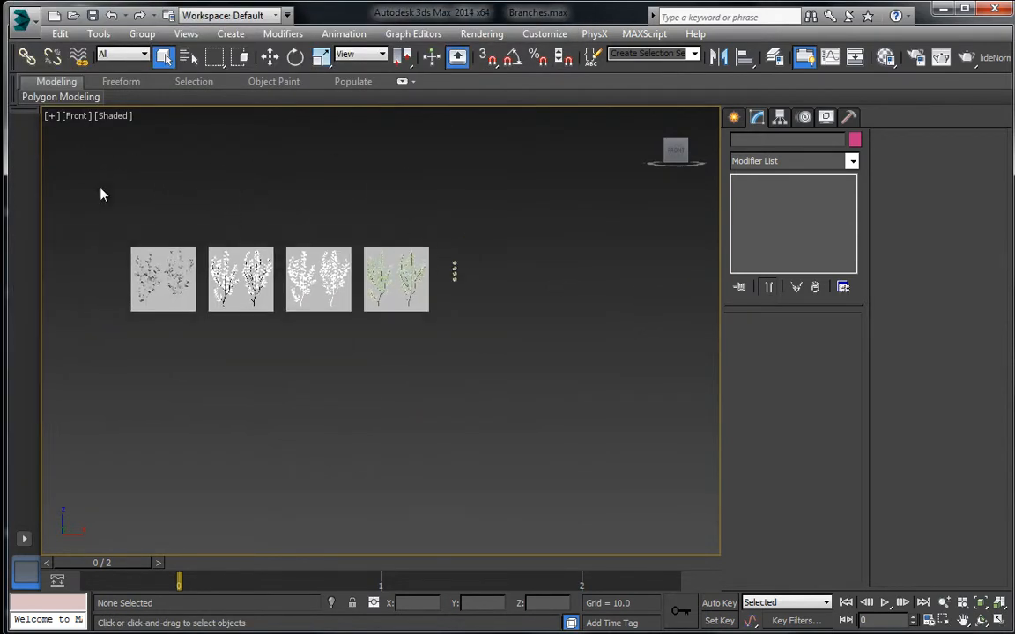
{"action": "left_click_drag", "start_coordinate": [356, 377], "coordinate": [362, 378]}
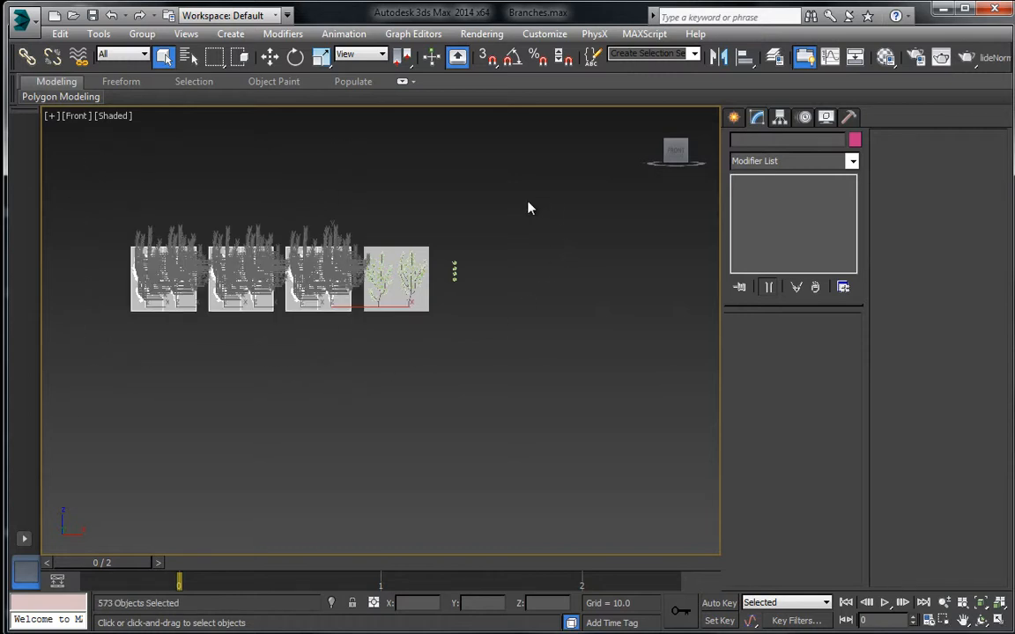
{"action": "key", "text": "Delete"}
{"action": "left_click_drag", "start_coordinate": [528, 199], "coordinate": [444, 322]}
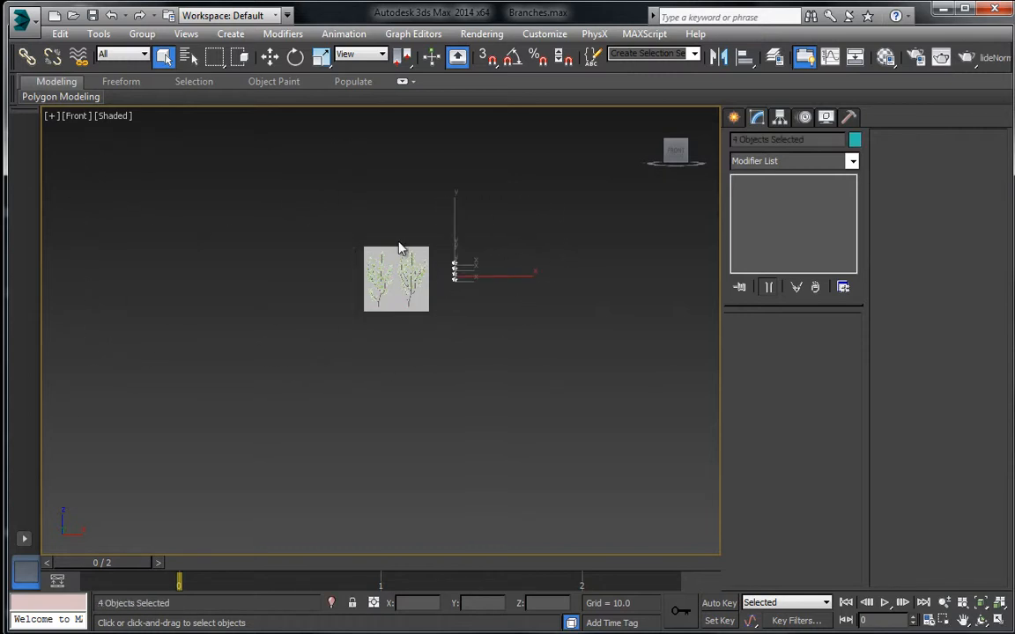
{"action": "key", "text": "Delete"}
Step: Delete all the modelled leaves and branches in front of the remaining plane
{"action": "scroll", "coordinate": [335, 220], "scroll_direction": "up", "scroll_amount": 1}
{"action": "left_click_drag", "start_coordinate": [500, 388], "coordinate": [500, 388]}
{"action": "scroll", "coordinate": [408, 267], "scroll_direction": "up", "scroll_amount": 5}
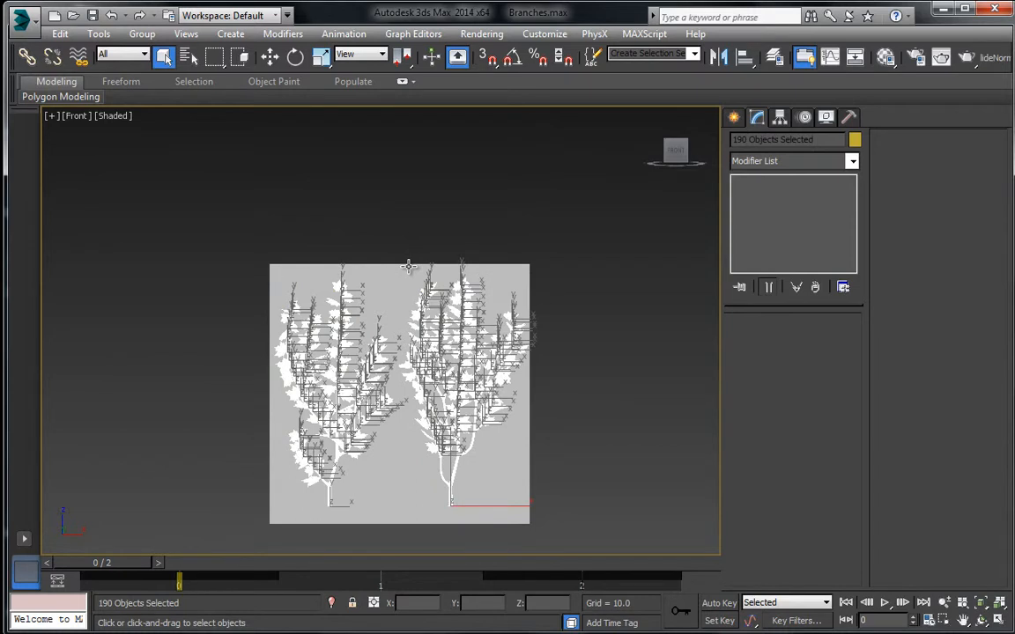
{"action": "key", "text": "Delete"}
Step: Convert the remaining plane to an Editable Poly
{"action": "middle_click_drag", "start_coordinate": [376, 322], "coordinate": [394, 261]}
{"action": "left_click", "coordinate": [406, 244]}
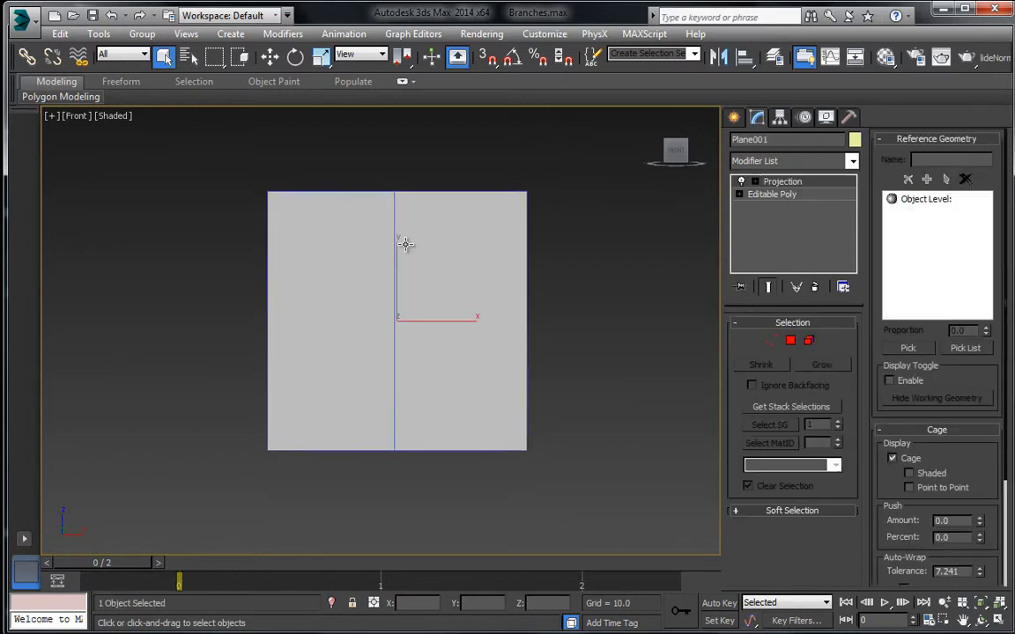
{"action": "right_click", "coordinate": [435, 251]}
{"action": "mouse_move", "coordinate": [555, 398]}
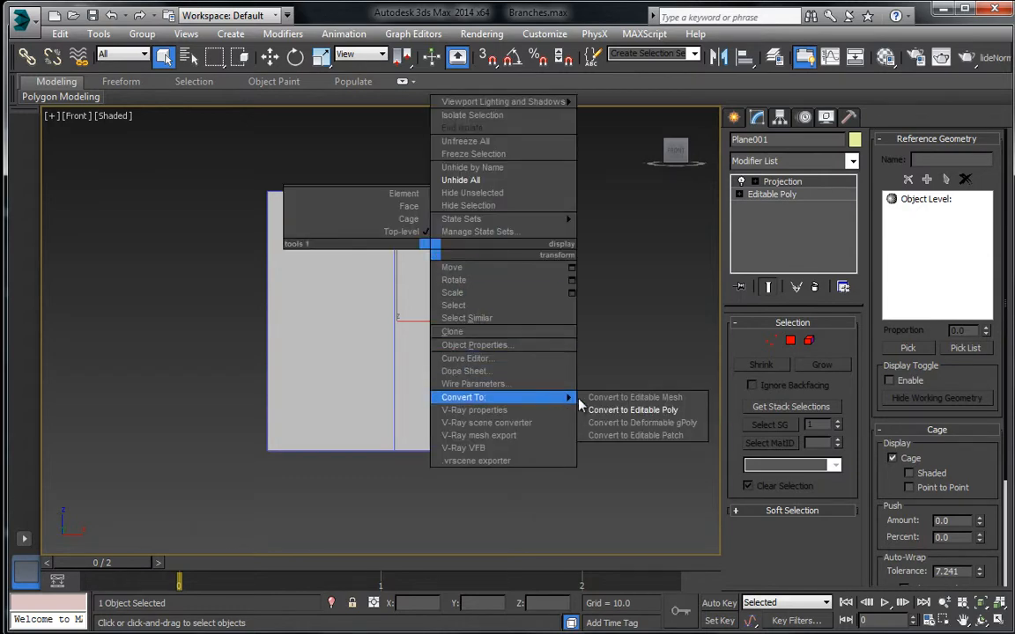
{"action": "left_click", "coordinate": [600, 407]}
Step: Move the plane to the world origin by setting its X, Y and Z positions to 0, and deselect it
{"action": "left_click", "coordinate": [274, 57]}
{"action": "middle_click_drag", "start_coordinate": [340, 270], "coordinate": [365, 288]}
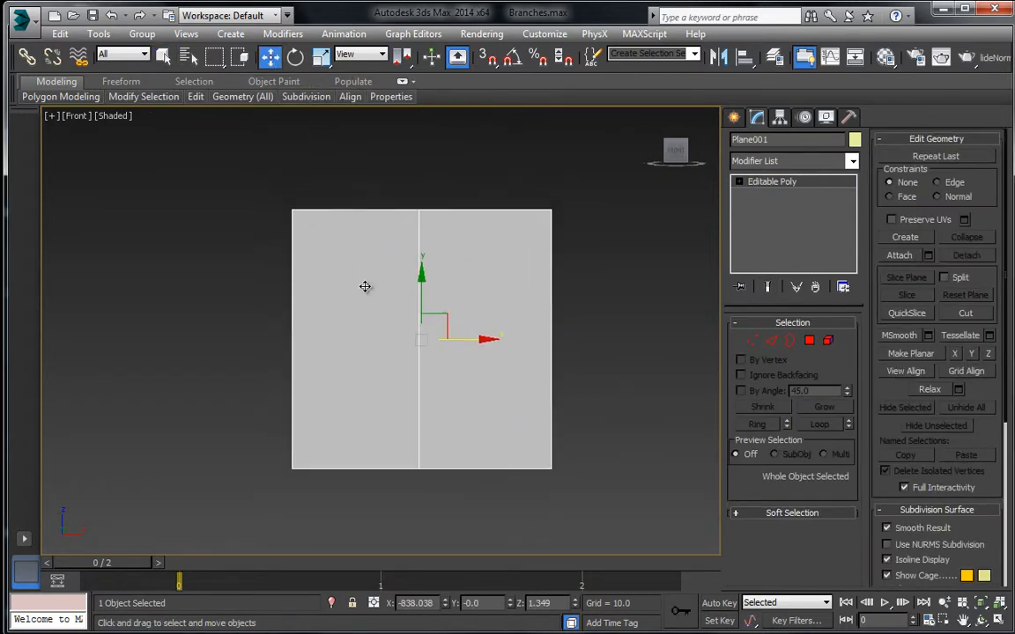
{"action": "scroll", "coordinate": [383, 308], "scroll_direction": "down", "scroll_amount": 3}
{"action": "right_click", "coordinate": [446, 602]}
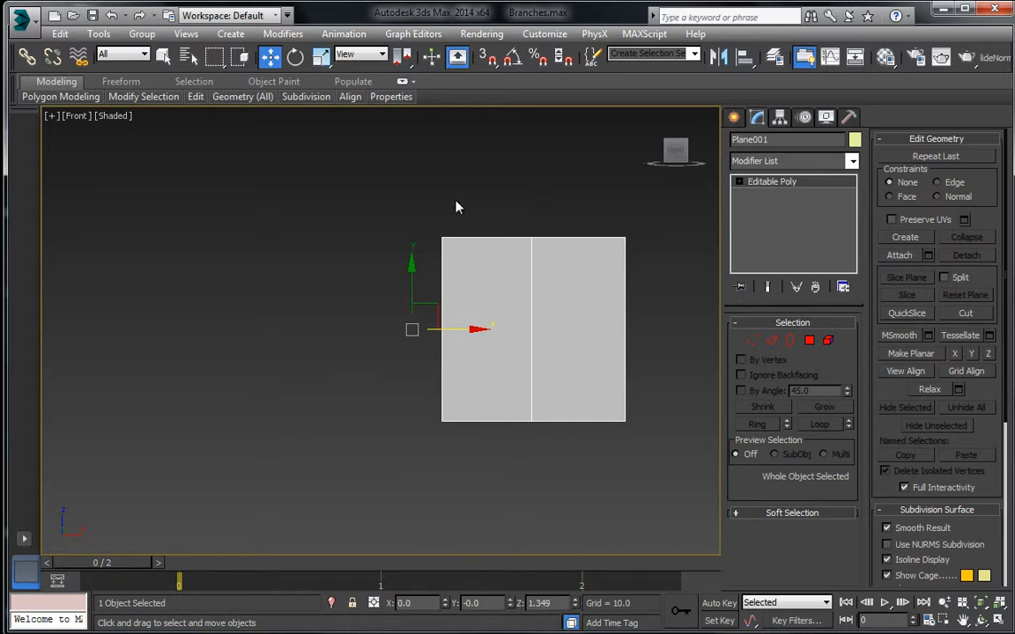
{"action": "left_click", "coordinate": [406, 197]}
{"action": "scroll", "coordinate": [405, 197], "scroll_direction": "down", "scroll_amount": 2}
{"action": "scroll", "coordinate": [363, 254], "scroll_direction": "up", "scroll_amount": 2}
{"action": "middle_click_drag", "start_coordinate": [427, 191], "coordinate": [367, 225]}
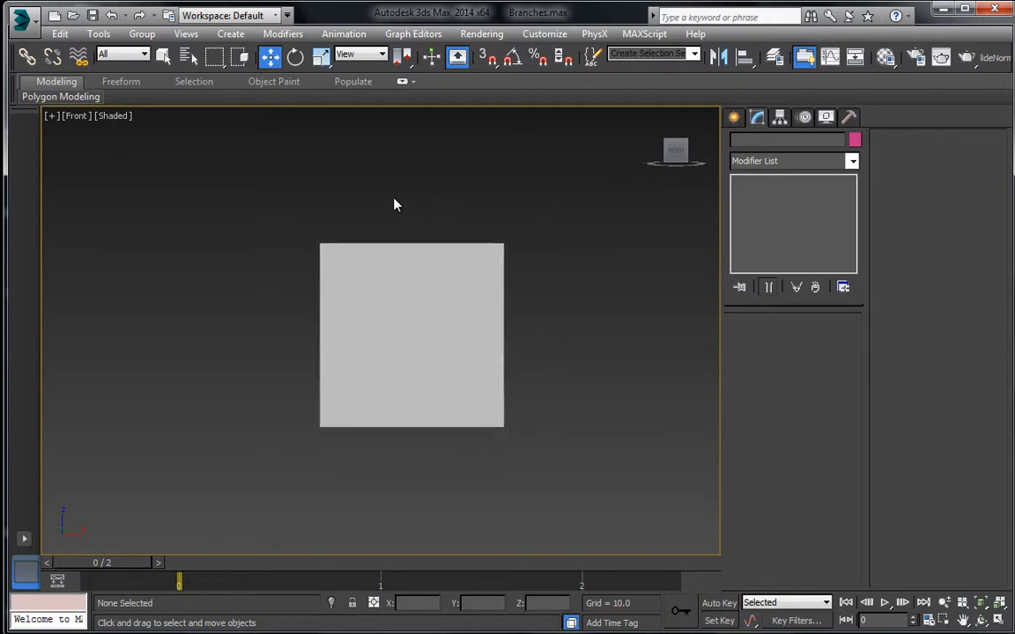
Step: Load Branch_Diff from the Foliage For Games Textures folder as the diffuse bitmap of the 02 - Default material
{"action": "key", "text": "m"}
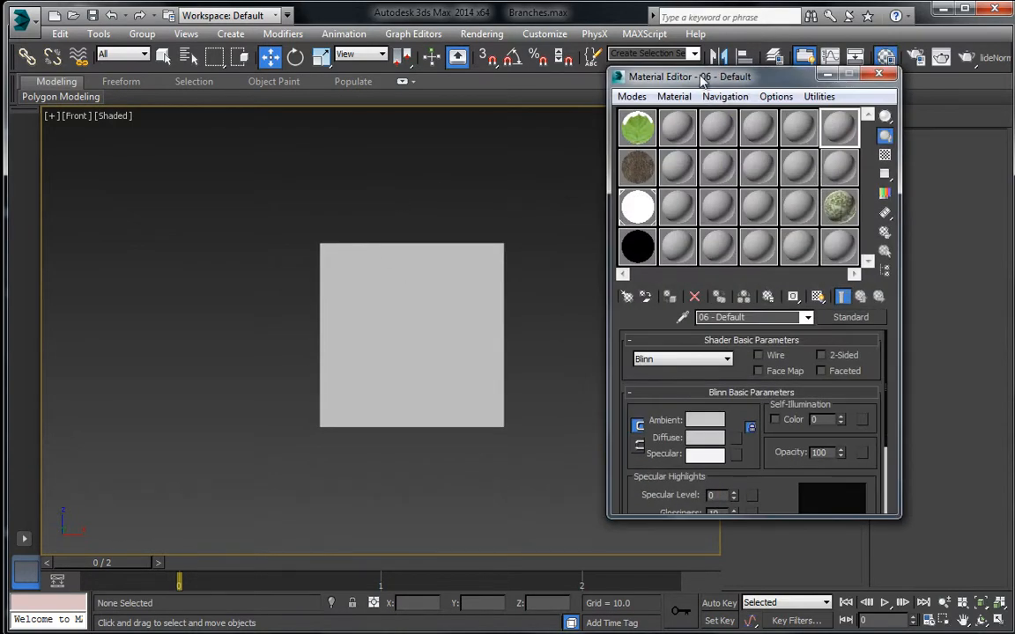
{"action": "left_click_drag", "start_coordinate": [629, 74], "coordinate": [499, 78]}
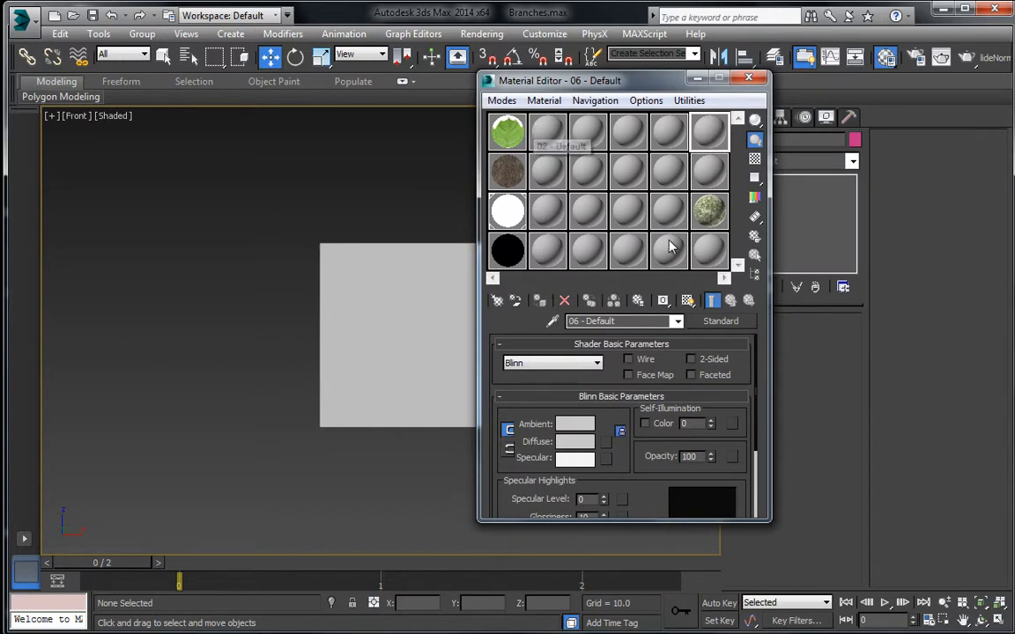
{"action": "left_click", "coordinate": [548, 130]}
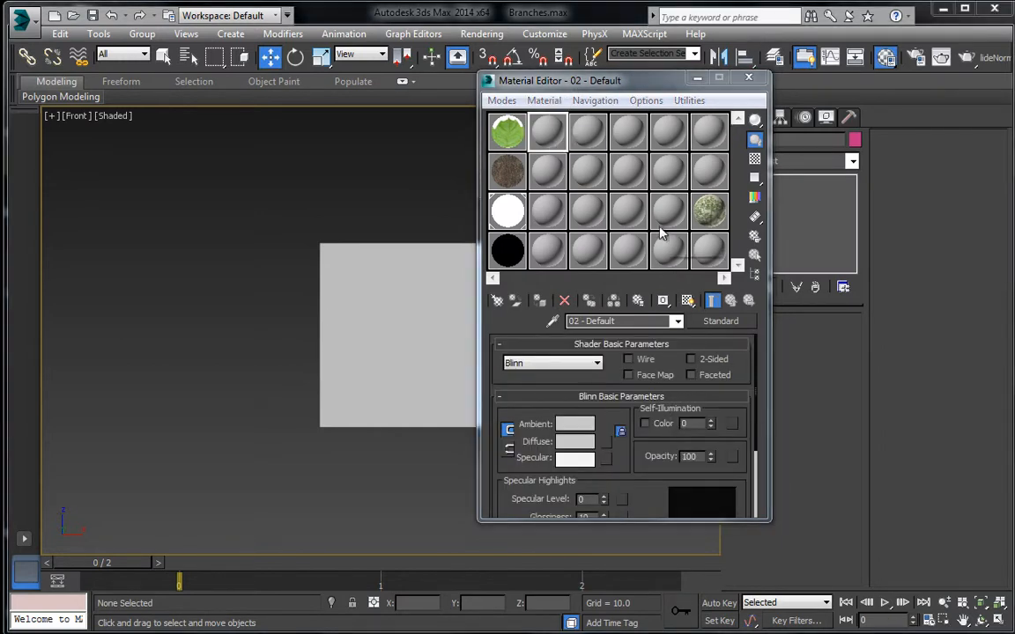
{"action": "left_click", "coordinate": [605, 441]}
{"action": "double_click", "coordinate": [397, 139]}
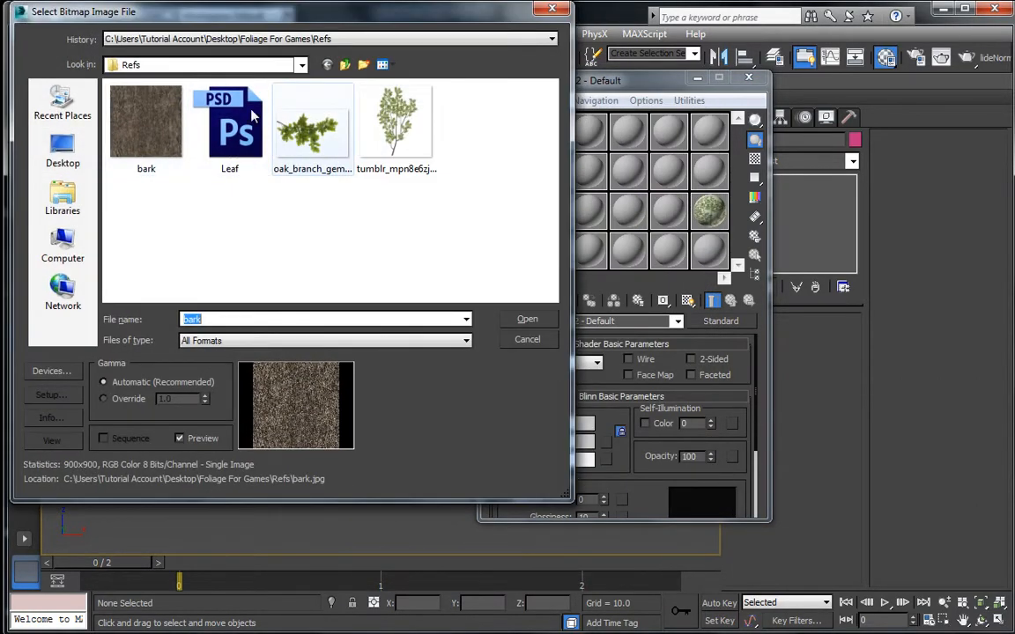
{"action": "left_click", "coordinate": [224, 65]}
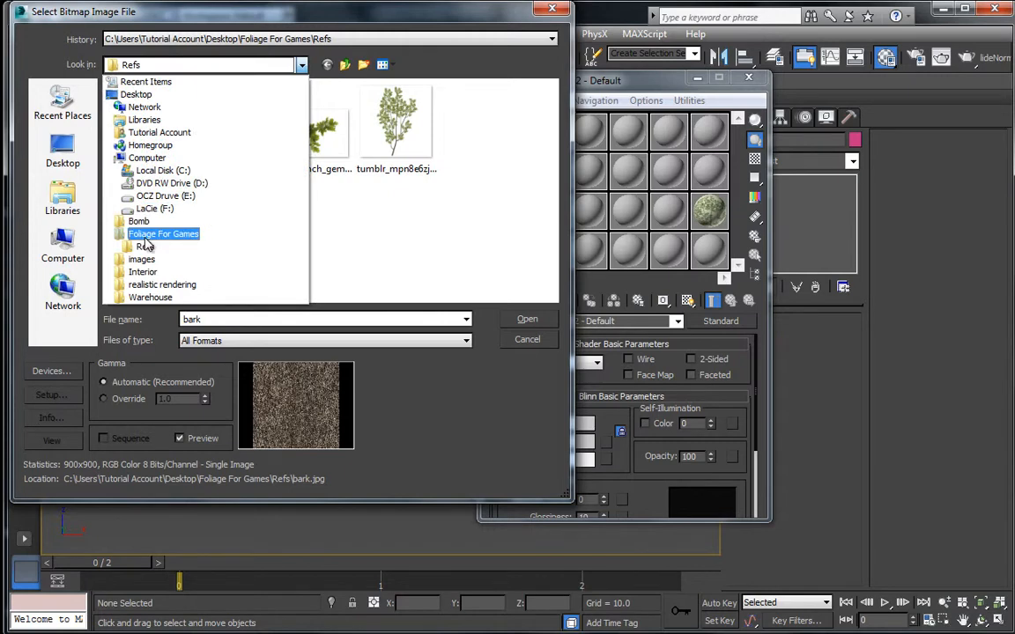
{"action": "left_click", "coordinate": [141, 228]}
{"action": "double_click", "coordinate": [143, 121]}
{"action": "left_click", "coordinate": [151, 130]}
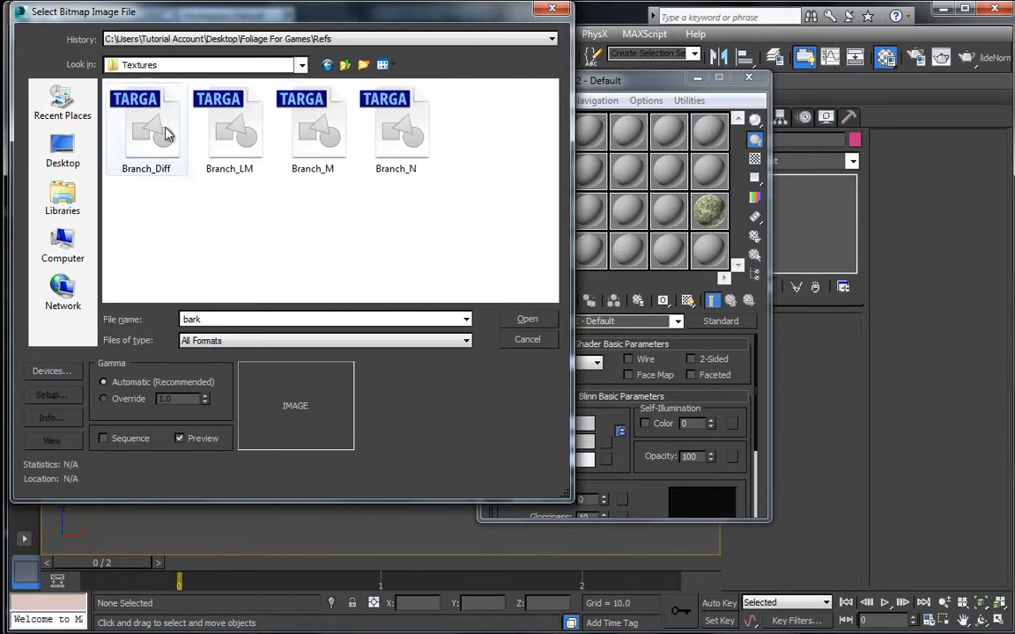
{"action": "left_click", "coordinate": [527, 320]}
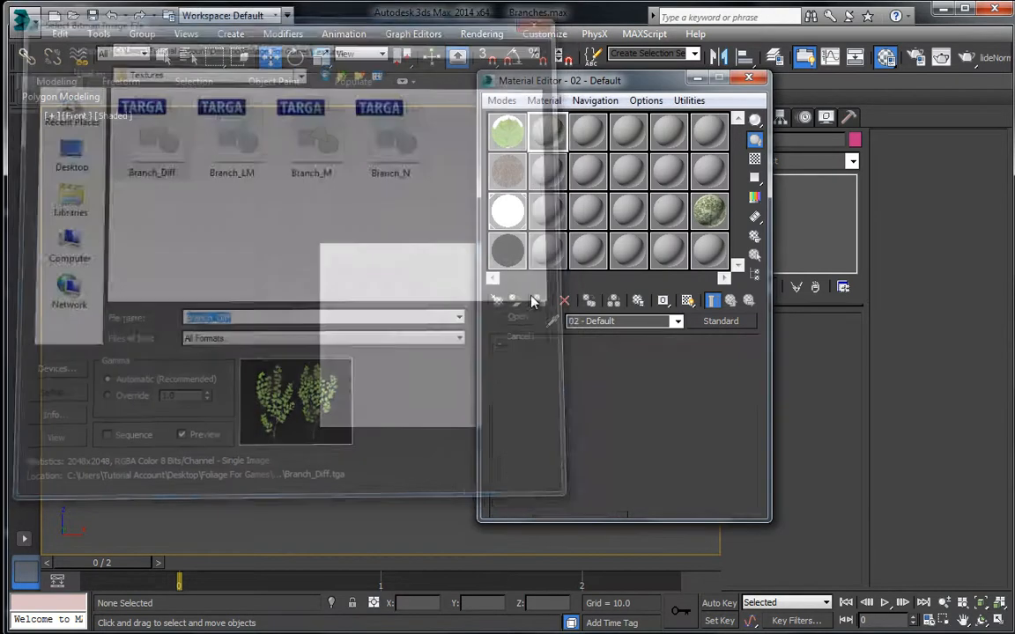
Step: Assign the 02 - Default material to the plane, show its diffuse texture in the viewport and inspect the leaves up close
{"action": "left_click", "coordinate": [446, 264]}
{"action": "left_click", "coordinate": [539, 302]}
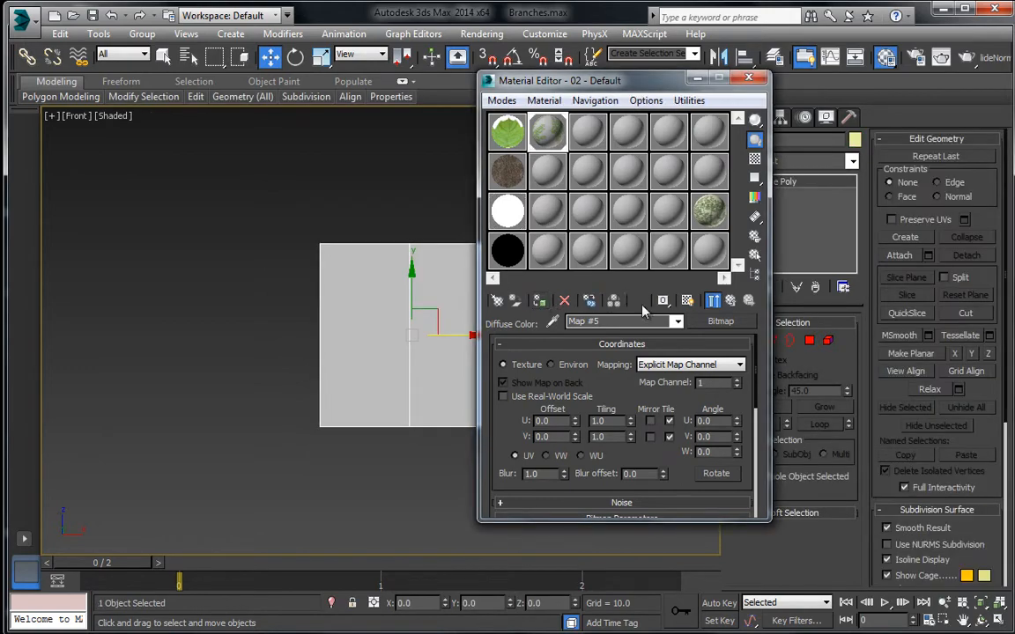
{"action": "left_click", "coordinate": [688, 302]}
{"action": "left_click", "coordinate": [347, 201]}
{"action": "scroll", "coordinate": [335, 282], "scroll_direction": "up", "scroll_amount": 5}
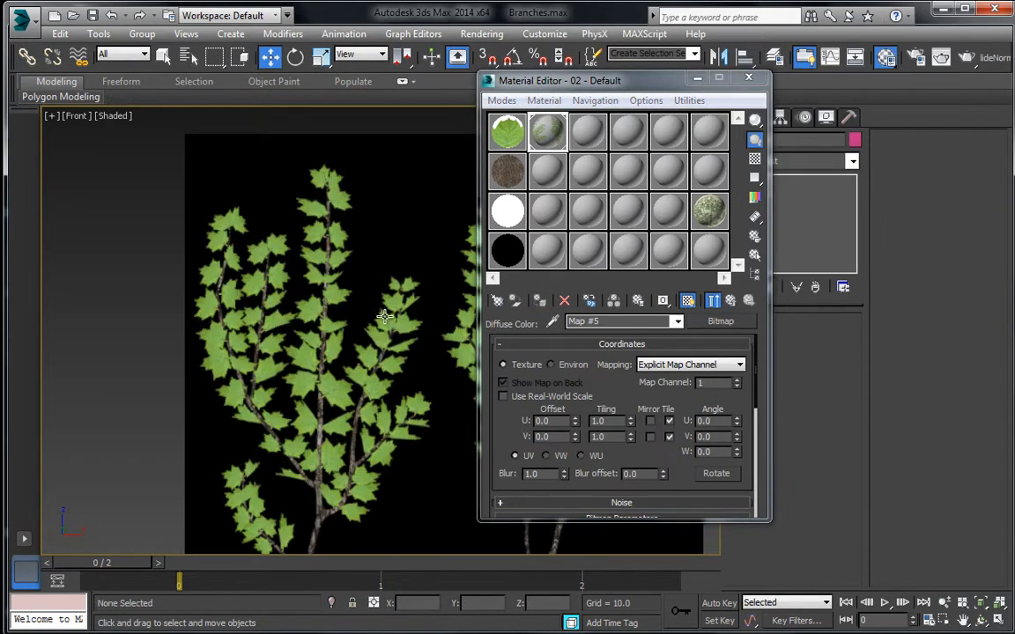
{"action": "scroll", "coordinate": [401, 297], "scroll_direction": "up", "scroll_amount": 5}
{"action": "middle_click_drag", "start_coordinate": [401, 297], "coordinate": [250, 245]}
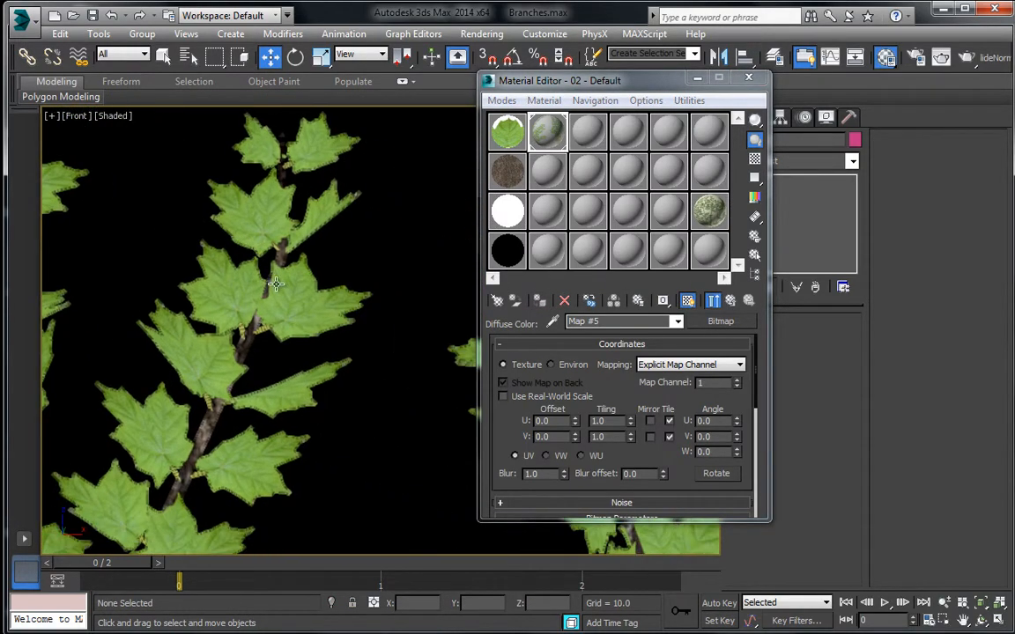
{"action": "scroll", "coordinate": [288, 284], "scroll_direction": "up", "scroll_amount": 4}
{"action": "scroll", "coordinate": [293, 283], "scroll_direction": "down", "scroll_amount": 6}
{"action": "scroll", "coordinate": [353, 290], "scroll_direction": "down", "scroll_amount": 8}
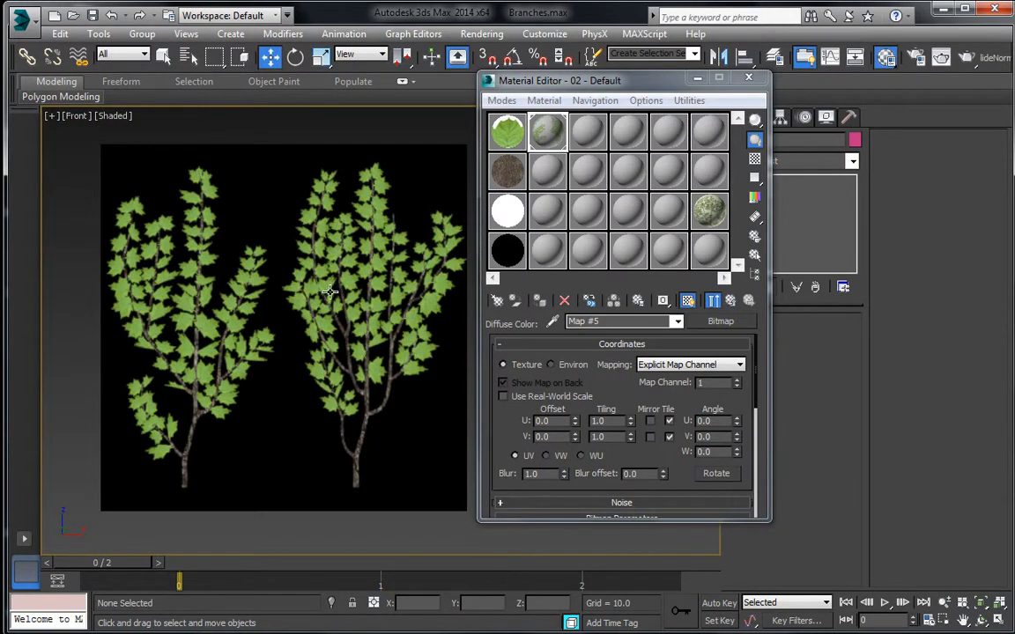
Step: Load the Branch_M texture as the bitmap for the material's Opacity map
{"action": "left_click", "coordinate": [731, 301]}
{"action": "scroll", "coordinate": [644, 401], "scroll_direction": "down", "scroll_amount": 3}
{"action": "scroll", "coordinate": [644, 401], "scroll_direction": "down", "scroll_amount": 2}
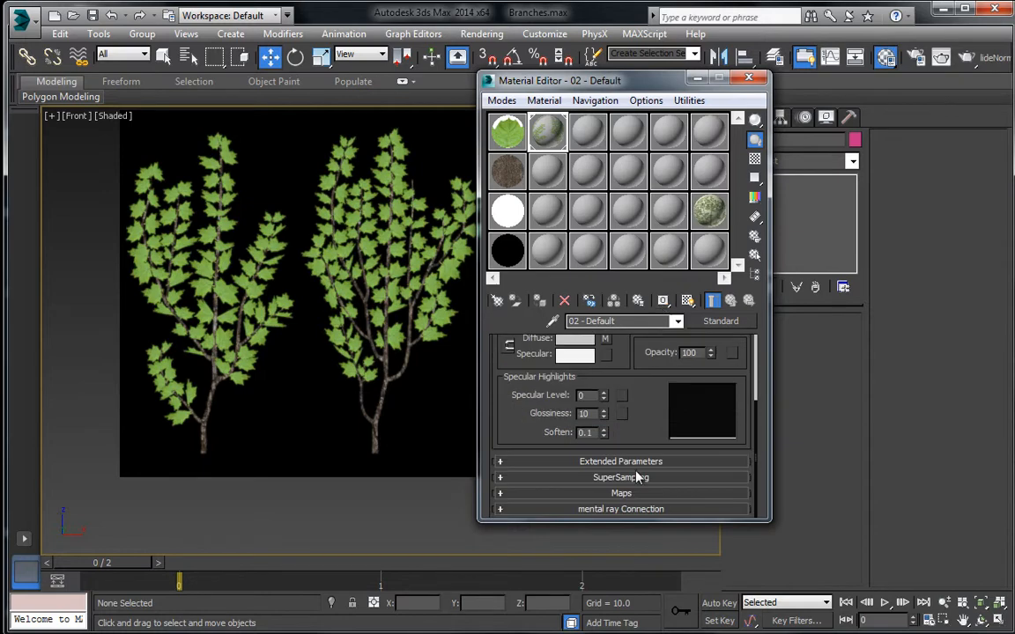
{"action": "left_click", "coordinate": [634, 497]}
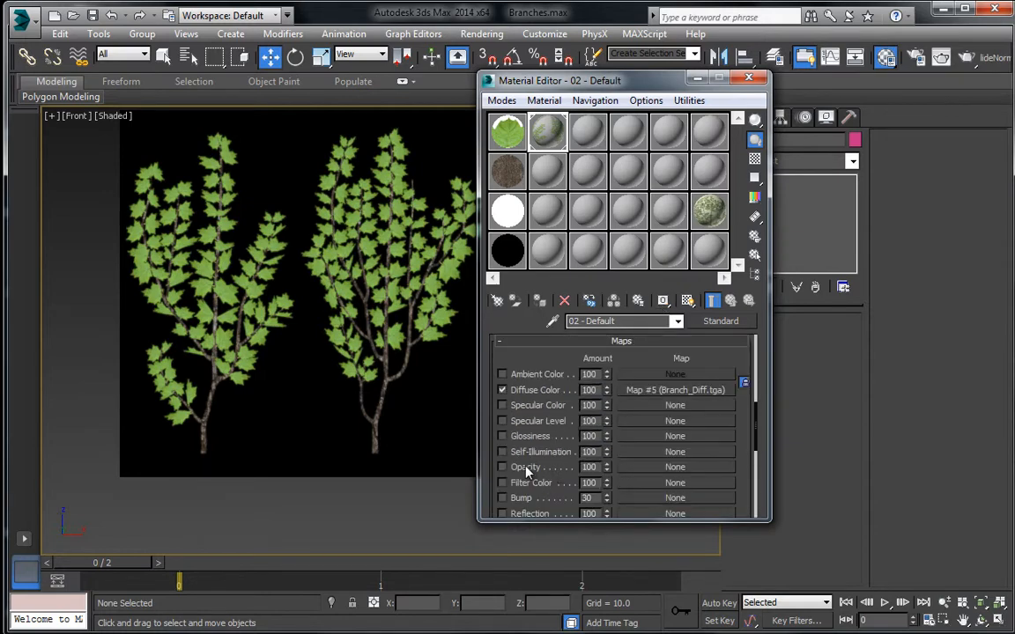
{"action": "left_click", "coordinate": [674, 467]}
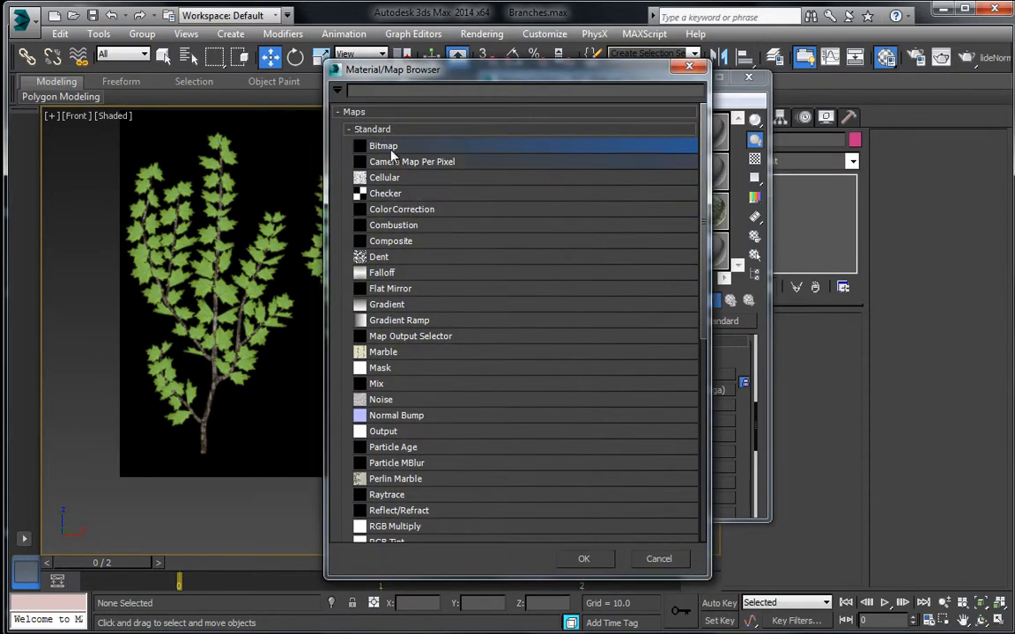
{"action": "double_click", "coordinate": [384, 146]}
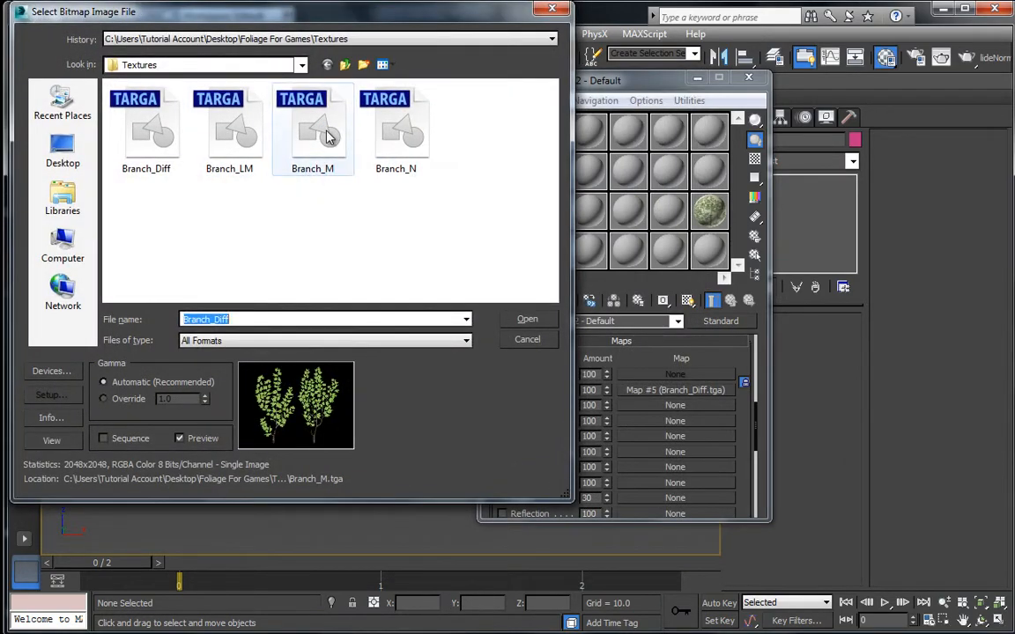
{"action": "left_click", "coordinate": [326, 137]}
{"action": "left_click", "coordinate": [527, 319]}
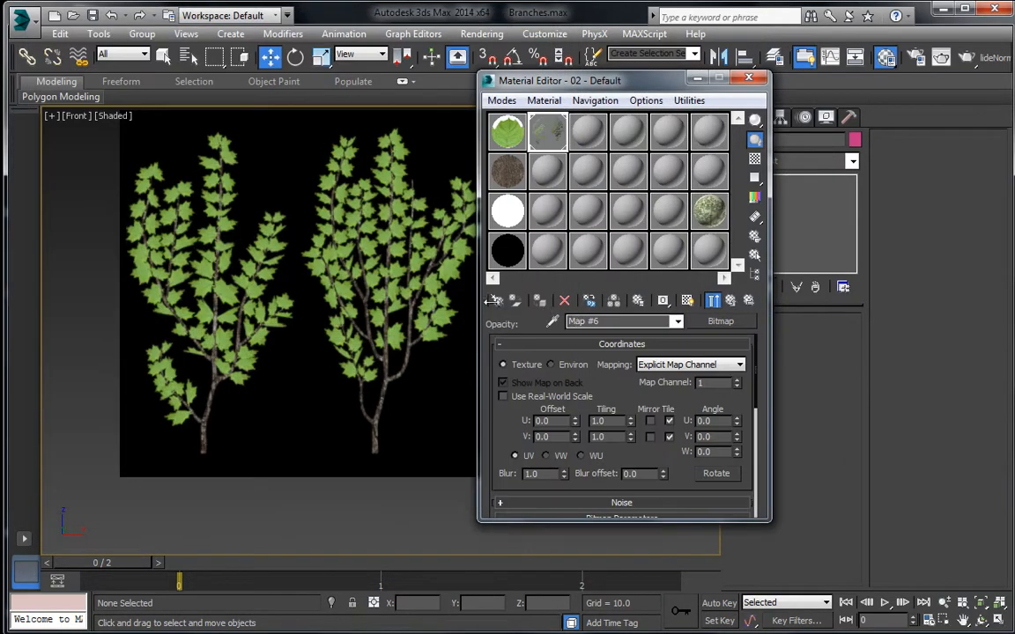
Step: Show the complete shaded material with its opacity cutout on the plane and close the Material Editor
{"action": "left_click", "coordinate": [387, 269]}
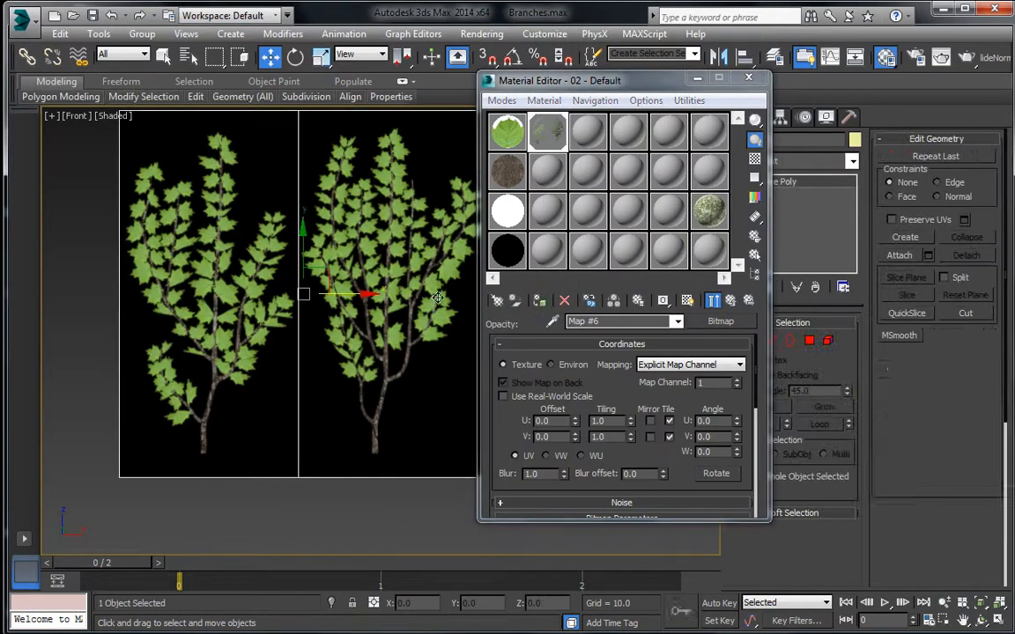
{"action": "left_click", "coordinate": [687, 301]}
{"action": "left_click", "coordinate": [730, 301]}
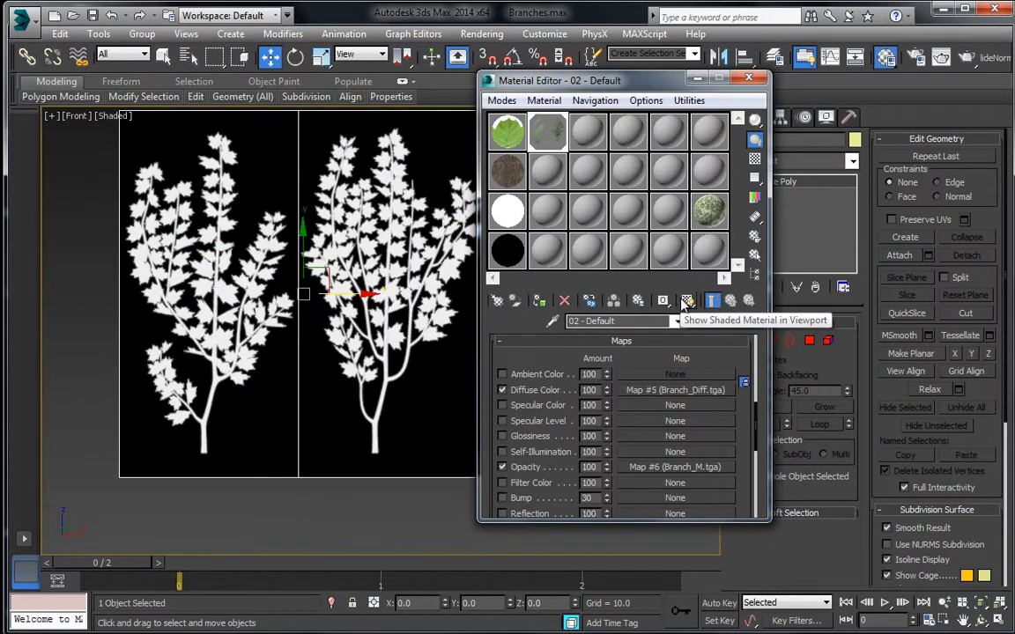
{"action": "middle_click_drag", "start_coordinate": [391, 273], "coordinate": [389, 327]}
{"action": "scroll", "coordinate": [389, 328], "scroll_direction": "down", "scroll_amount": 2}
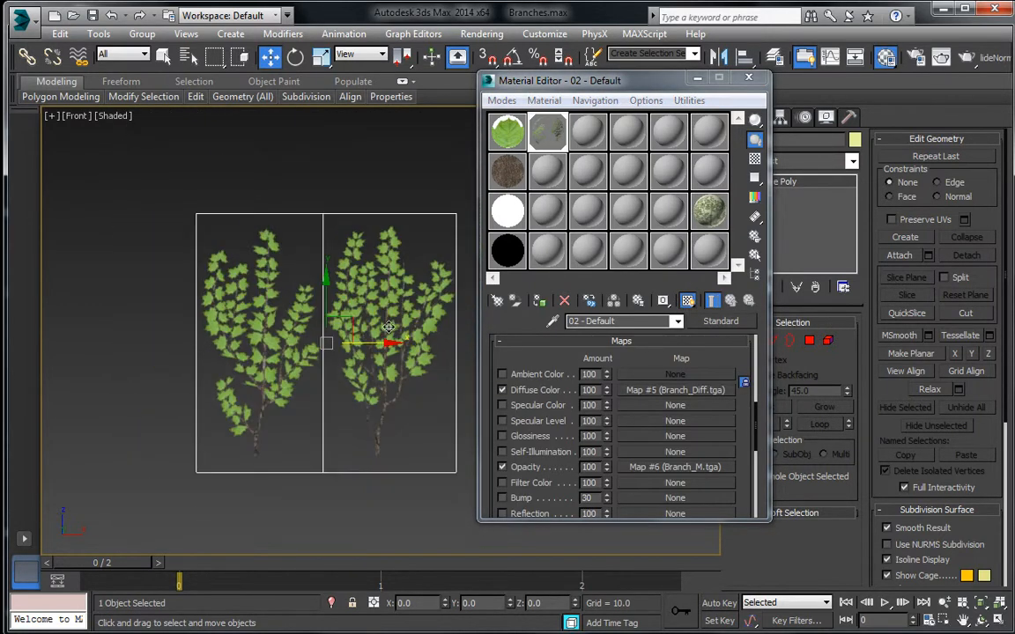
{"action": "left_click", "coordinate": [748, 77]}
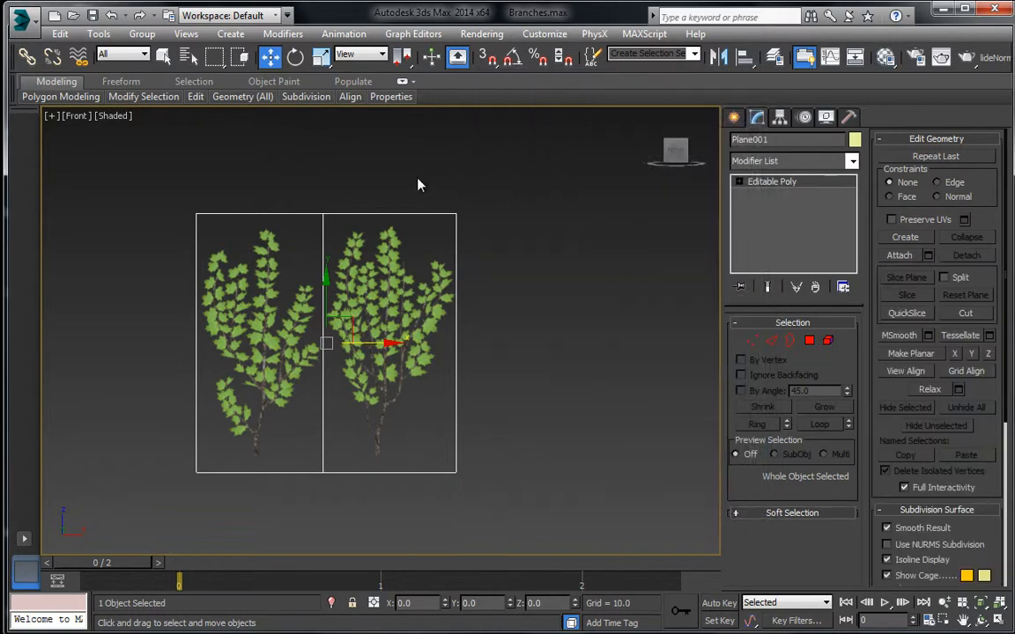
Step: Select the textured branch plane and convert it to an Editable Poly
{"action": "left_click", "coordinate": [335, 187]}
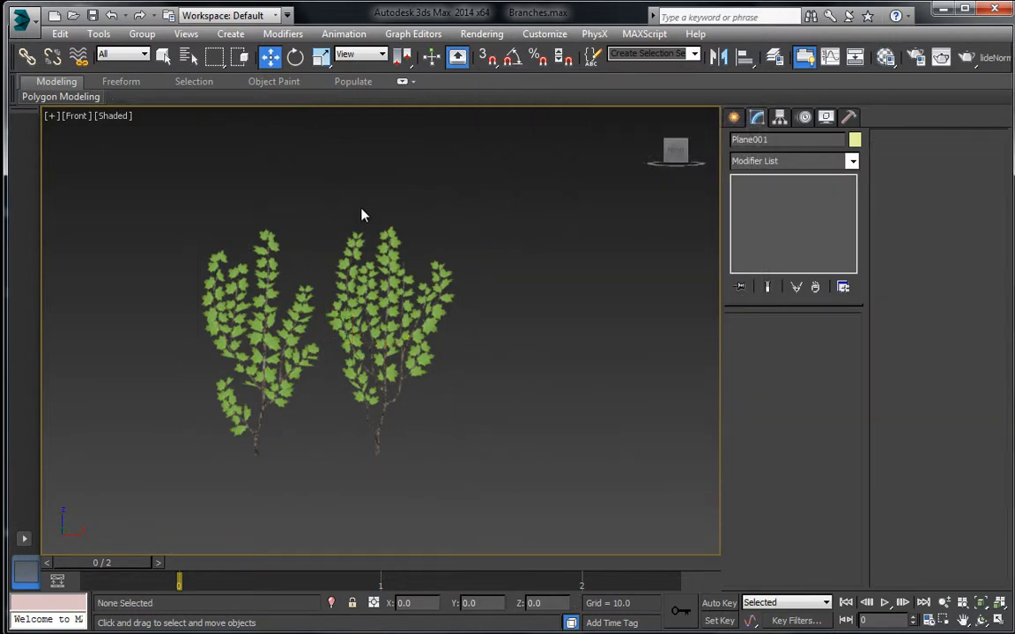
{"action": "left_click_drag", "start_coordinate": [242, 166], "coordinate": [357, 282]}
{"action": "right_click", "coordinate": [355, 280]}
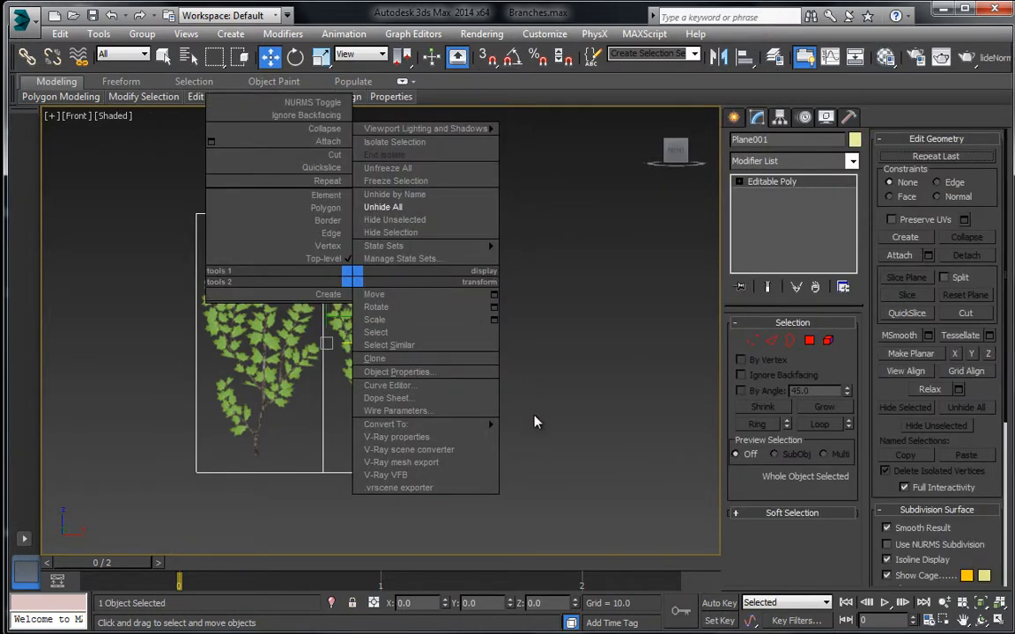
{"action": "mouse_move", "coordinate": [480, 424]}
{"action": "left_click", "coordinate": [525, 438]}
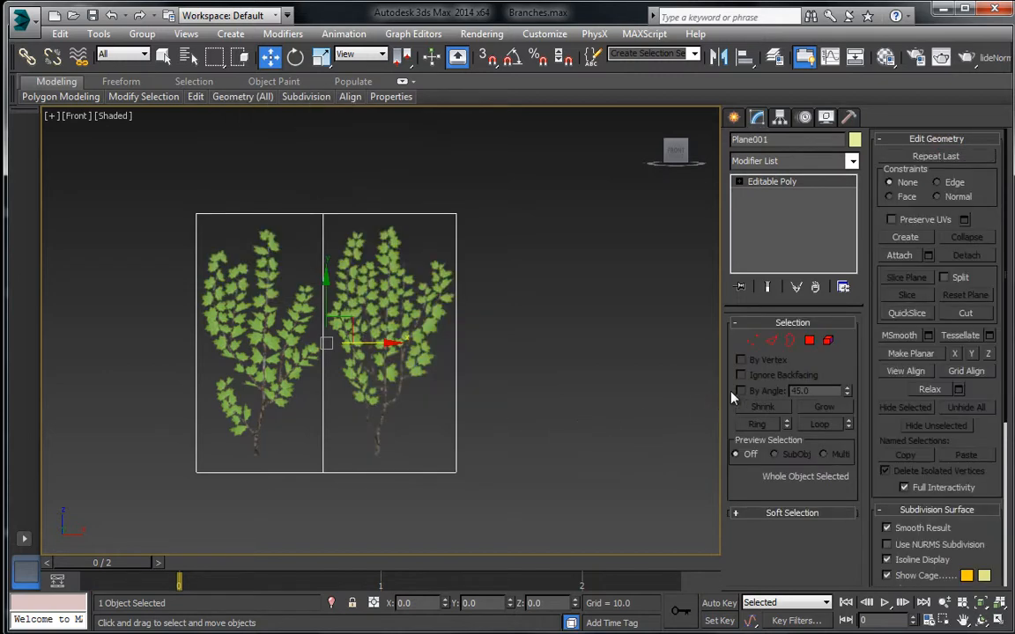
Step: Detach the plane's right-hand polygon, holding the second branch, as a separate object
{"action": "left_click", "coordinate": [810, 341]}
{"action": "left_click_drag", "start_coordinate": [396, 513], "coordinate": [401, 509]}
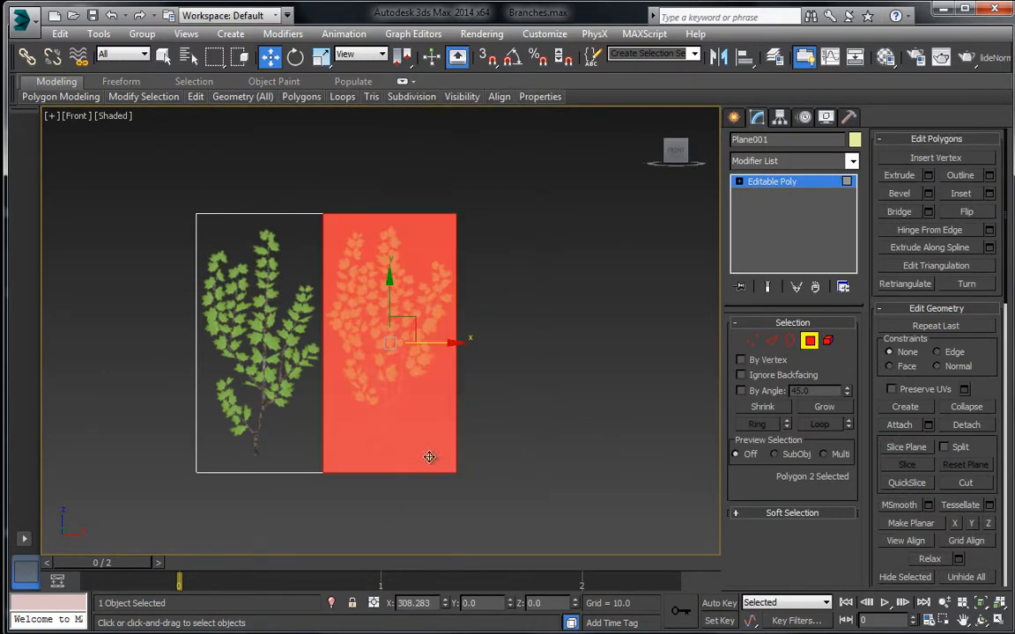
{"action": "left_click", "coordinate": [966, 425]}
{"action": "left_click", "coordinate": [554, 331]}
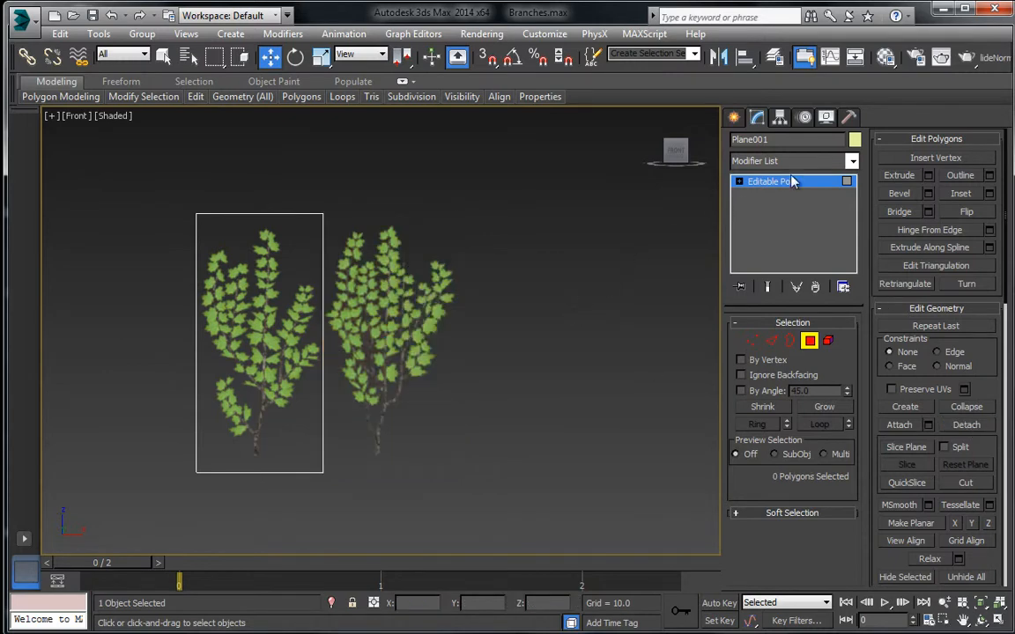
Step: Move the two branch planes apart along X, leaving a clear gap between them
{"action": "middle_click_drag", "start_coordinate": [498, 284], "coordinate": [554, 260]}
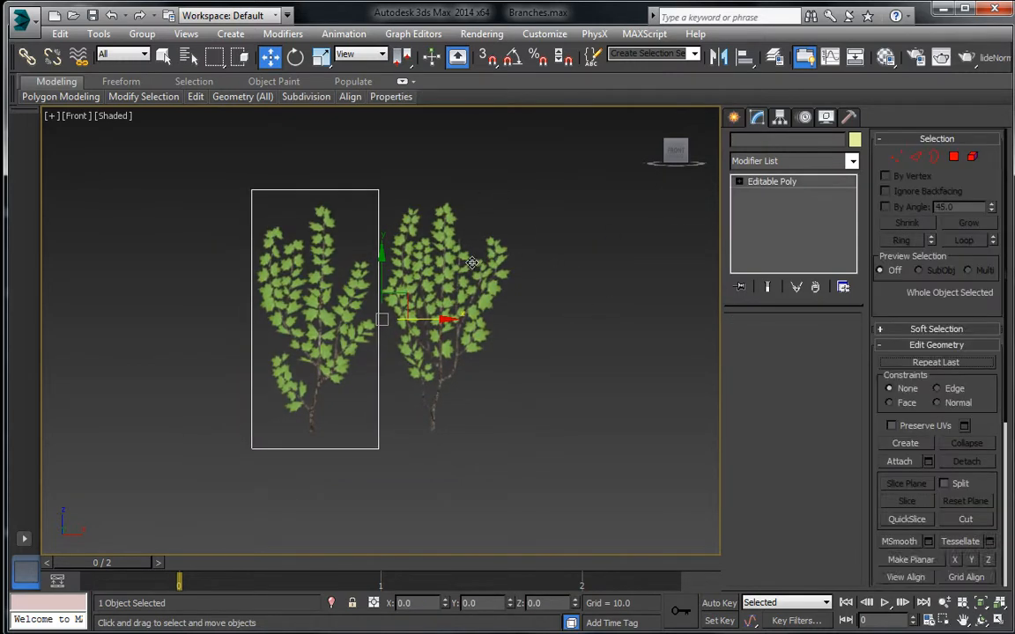
{"action": "left_click", "coordinate": [484, 345]}
{"action": "left_click_drag", "start_coordinate": [438, 317], "coordinate": [590, 319]}
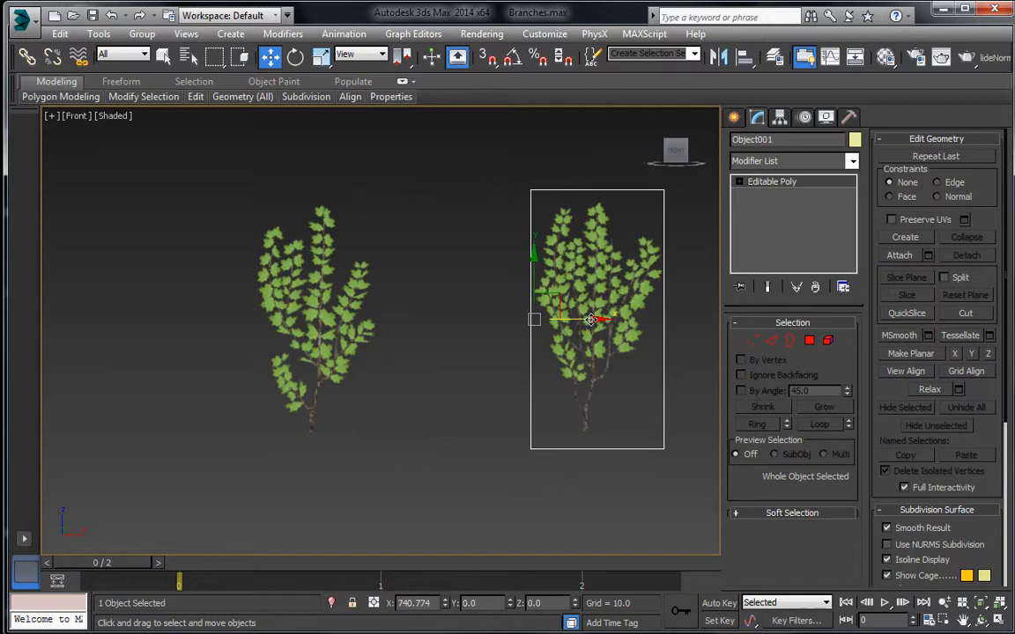
{"action": "left_click", "coordinate": [328, 304]}
{"action": "left_click_drag", "start_coordinate": [328, 304], "coordinate": [263, 304]}
{"action": "left_click_drag", "start_coordinate": [469, 211], "coordinate": [558, 318]}
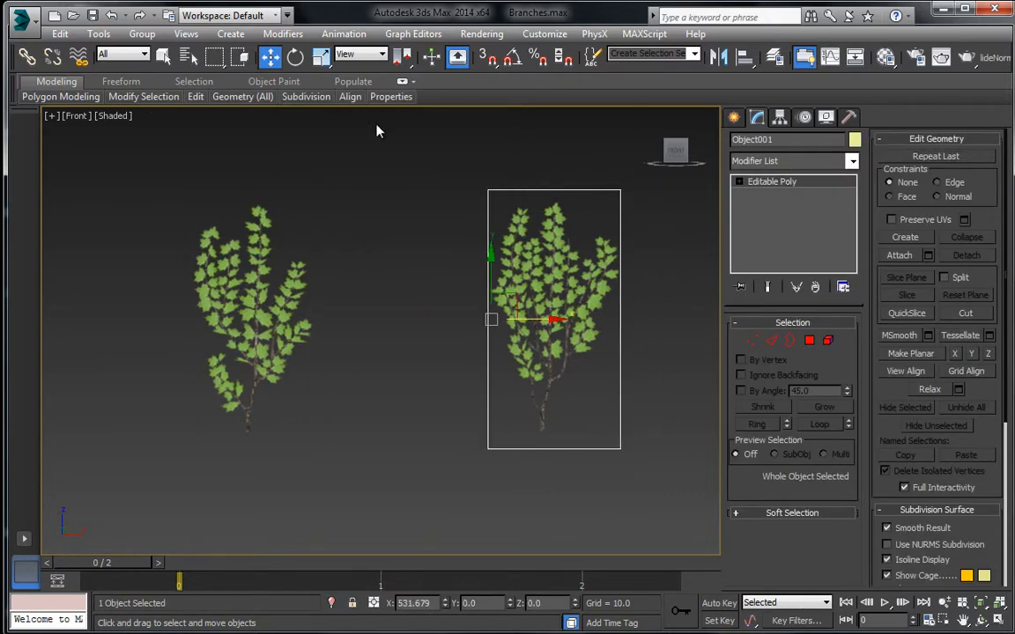
Step: Center the pivots of both branch planes to their objects and leave pivot adjustment
{"action": "key", "text": "ctrl+a"}
{"action": "left_click", "coordinate": [778, 117]}
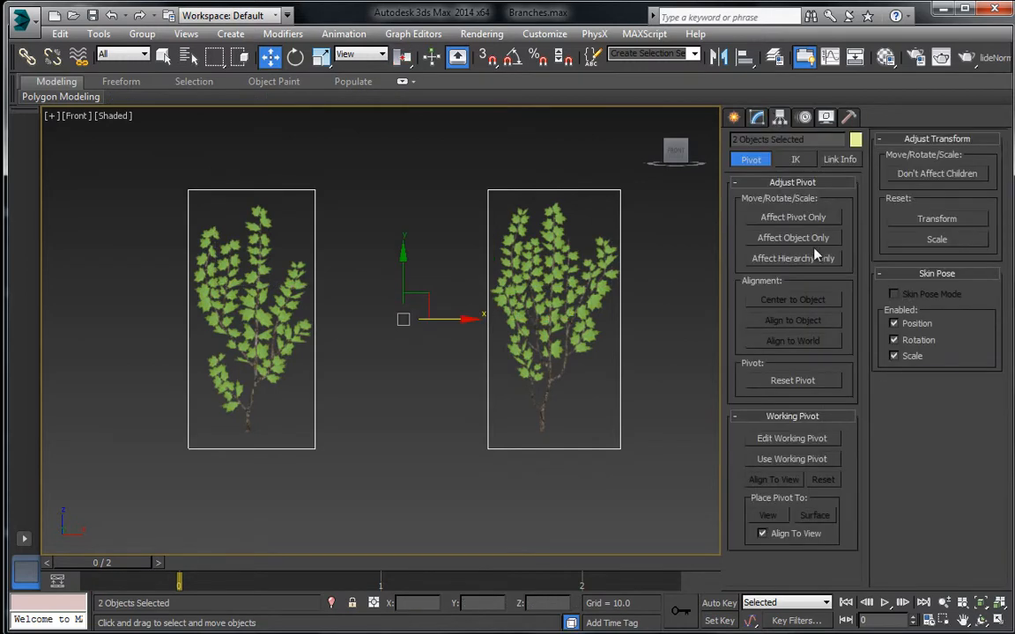
{"action": "left_click", "coordinate": [795, 217]}
{"action": "left_click", "coordinate": [792, 300]}
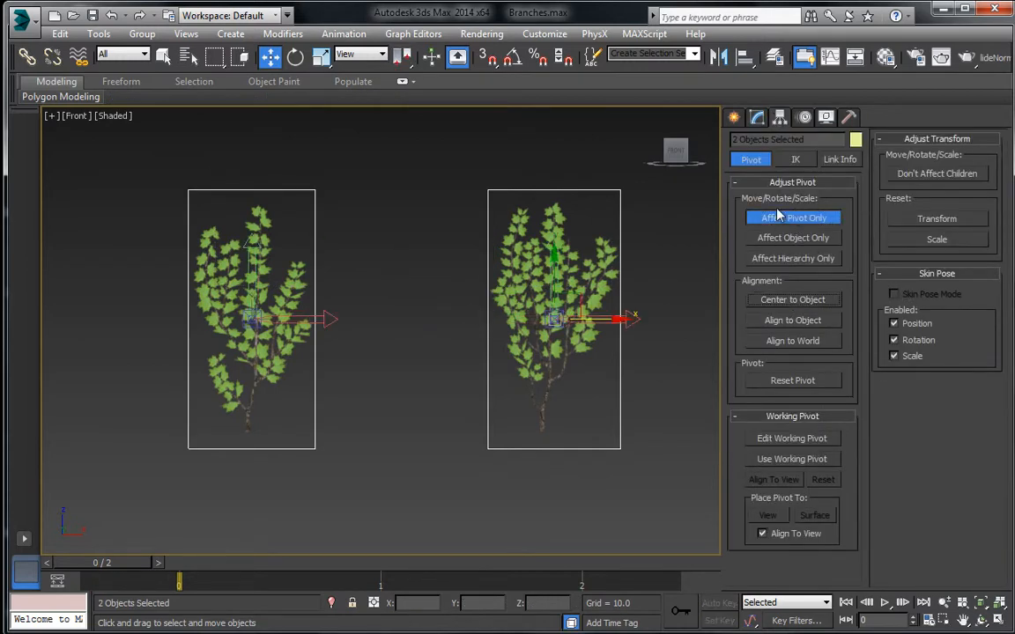
{"action": "left_click", "coordinate": [451, 282]}
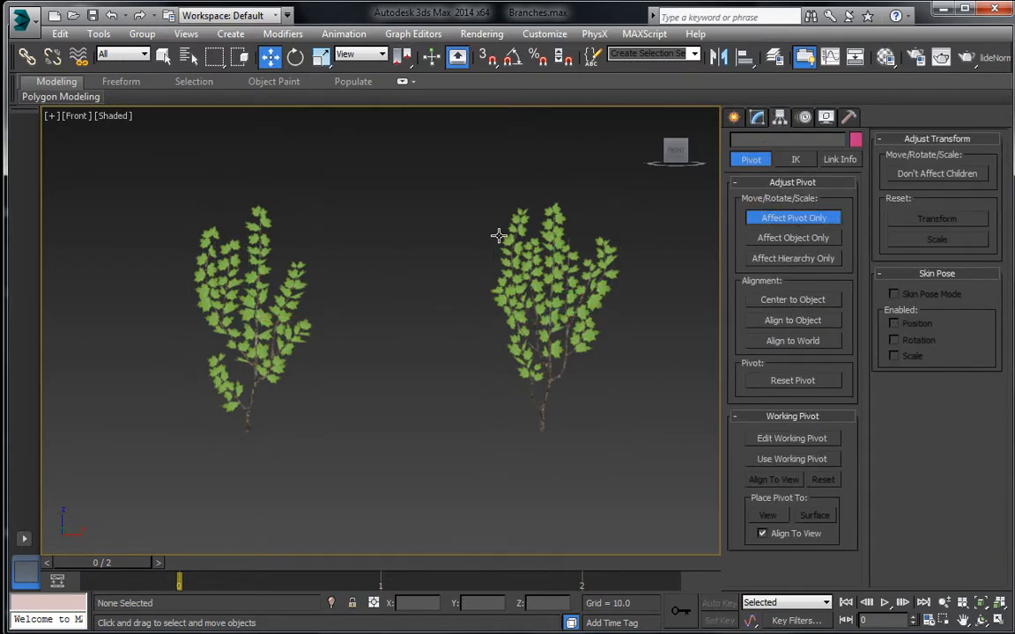
{"action": "middle_click_drag", "start_coordinate": [451, 282], "coordinate": [447, 264]}
{"action": "left_click", "coordinate": [496, 260]}
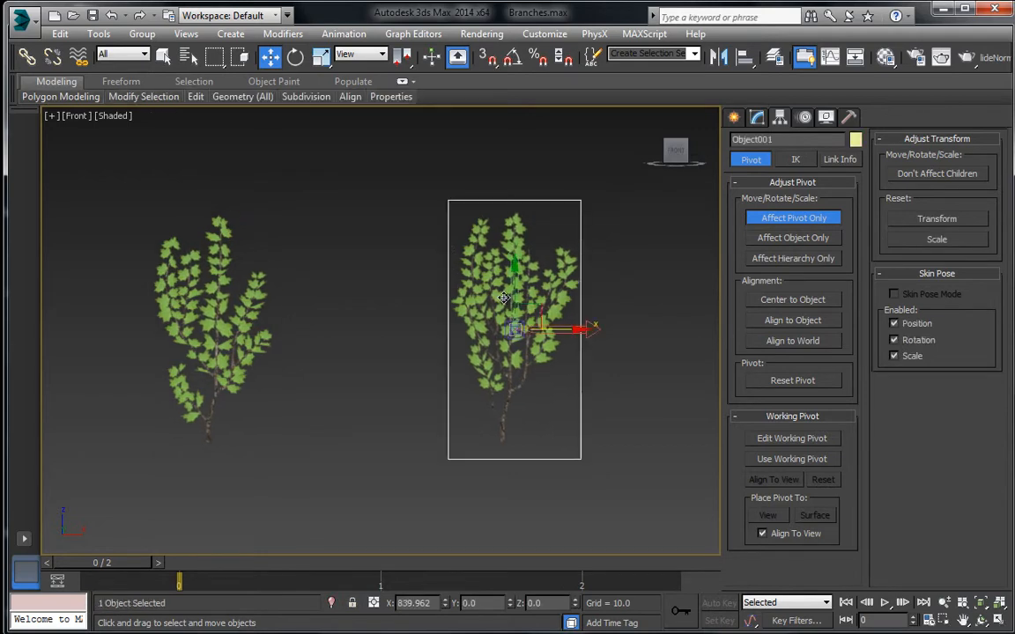
{"action": "left_click", "coordinate": [757, 120]}
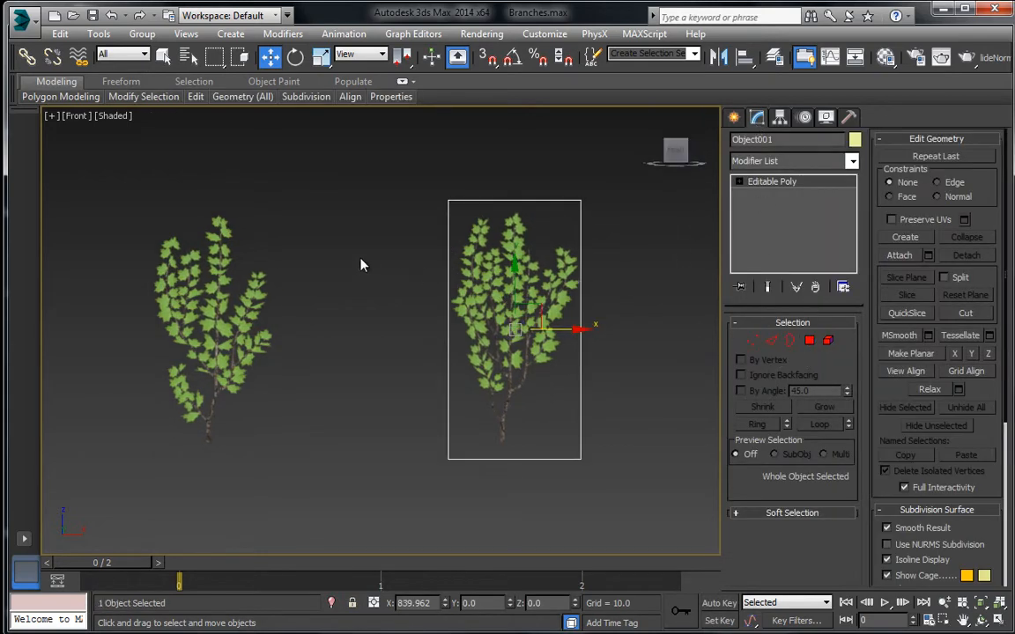
Step: In wireframe with snapping on, place the detached plane directly below the other plane with their left corners aligned
{"action": "scroll", "coordinate": [407, 238], "scroll_direction": "down", "scroll_amount": 3}
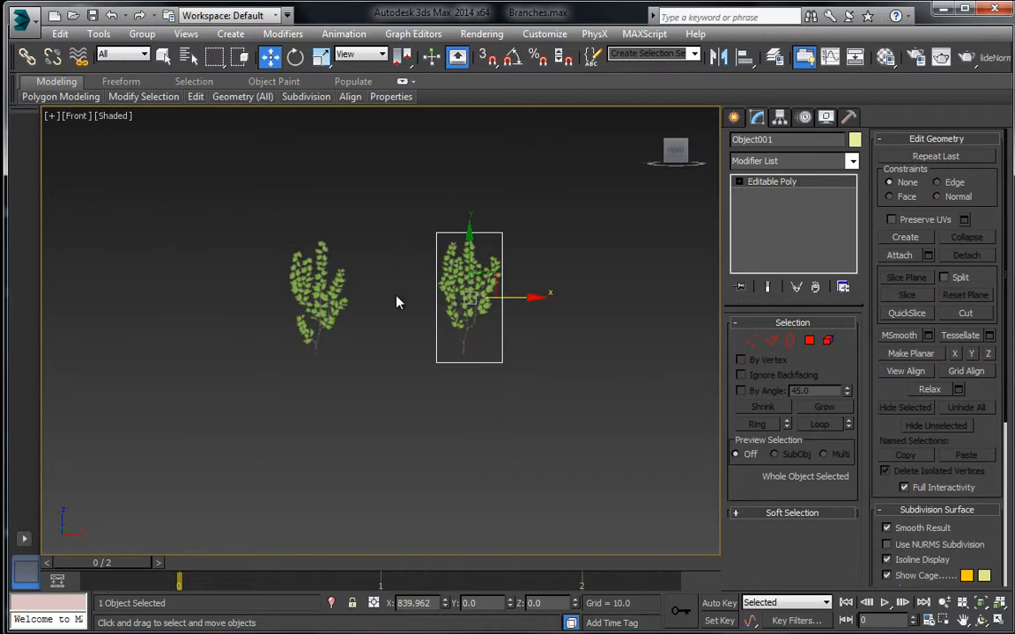
{"action": "key", "text": "F3"}
{"action": "key", "text": "s"}
{"action": "left_click_drag", "start_coordinate": [436, 233], "coordinate": [281, 373]}
Step: Select both stacked planes and, with the grid shown, move them up and to the right of the world origin
{"action": "left_click_drag", "start_coordinate": [265, 277], "coordinate": [346, 419]}
{"action": "scroll", "coordinate": [335, 413], "scroll_direction": "down", "scroll_amount": 3}
{"action": "key", "text": "g"}
{"action": "middle_click_drag", "start_coordinate": [358, 385], "coordinate": [412, 318]}
{"action": "mouse_move", "coordinate": [385, 352]}
{"action": "left_mouse_down"}
{"action": "mouse_move", "coordinate": [592, 207]}
{"action": "mouse_move", "coordinate": [445, 296]}
{"action": "left_mouse_up"}
{"action": "right_click", "coordinate": [445, 296]}
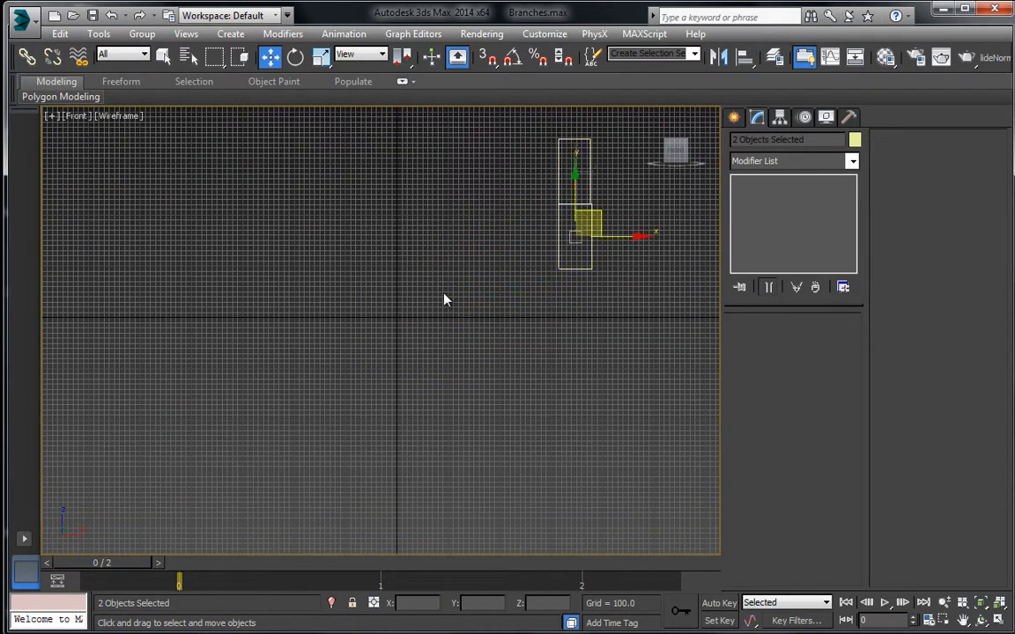
Step: Return the Front view to shaded display with snapping on and the grid hidden
{"action": "middle_click_drag", "start_coordinate": [571, 238], "coordinate": [461, 351]}
{"action": "scroll", "coordinate": [460, 351], "scroll_direction": "up", "scroll_amount": 2}
{"action": "key", "text": "s"}
{"action": "scroll", "coordinate": [529, 273], "scroll_direction": "up", "scroll_amount": 5}
{"action": "key", "text": "F3"}
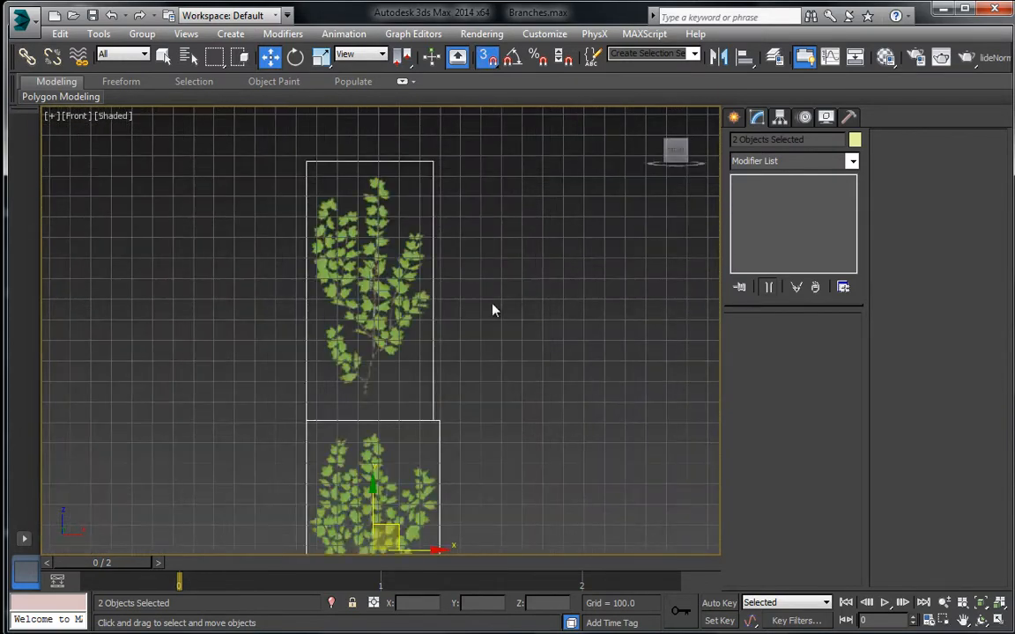
{"action": "key", "text": "g"}
Step: Select the upper branch plane and convert it to an Editable Poly
{"action": "left_click_drag", "start_coordinate": [526, 219], "coordinate": [339, 280]}
{"action": "right_click", "coordinate": [394, 256]}
{"action": "mouse_move", "coordinate": [498, 404]}
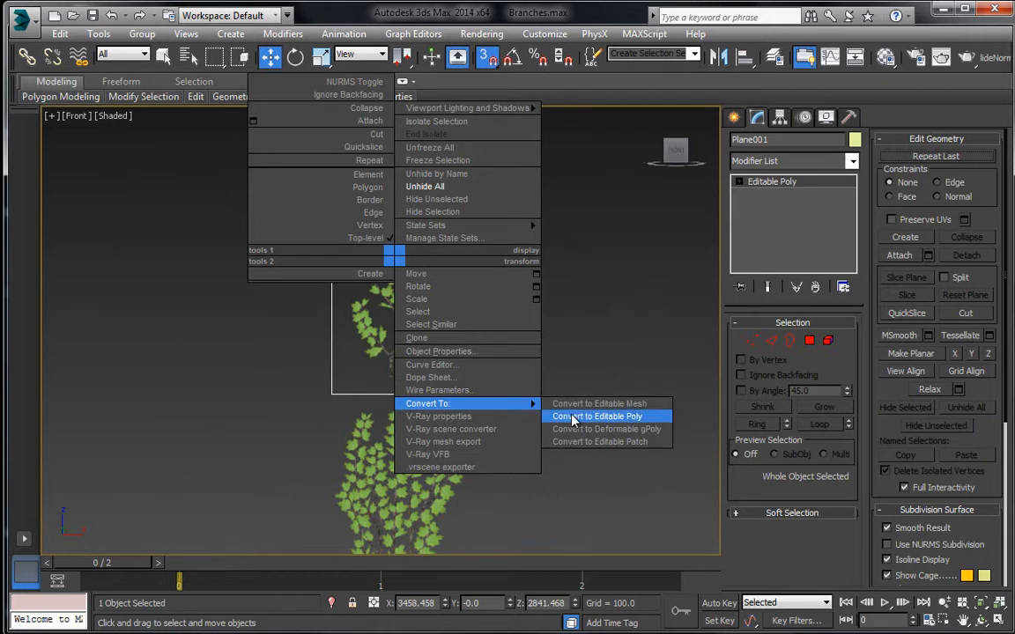
{"action": "left_click", "coordinate": [577, 418]}
Step: Connect the upper plane's two vertical side edges with 4 horizontal segments
{"action": "left_click", "coordinate": [773, 342]}
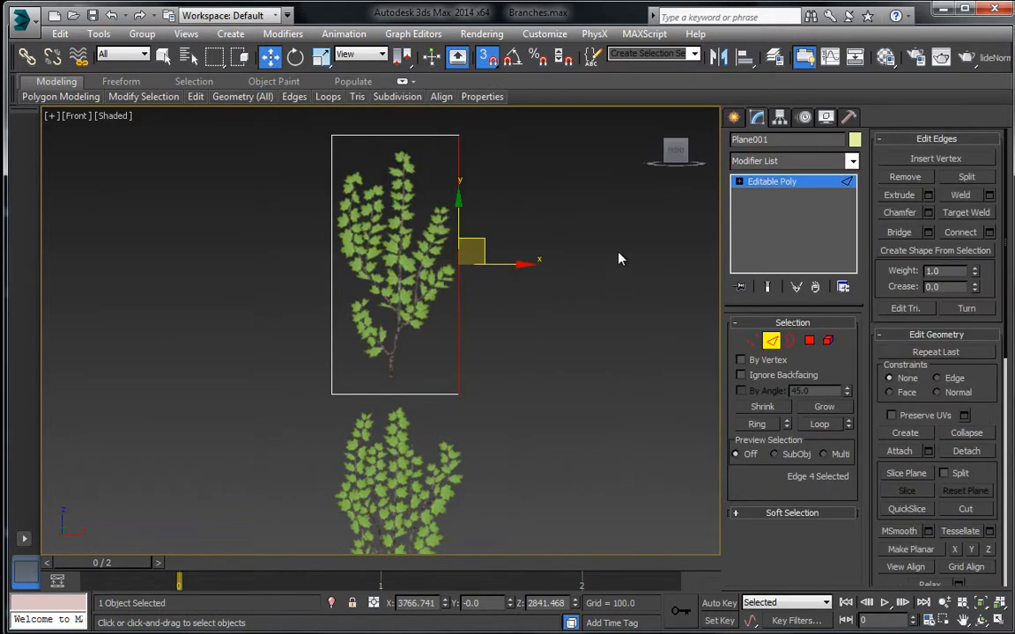
{"action": "left_click_drag", "start_coordinate": [483, 256], "coordinate": [92, 257]}
{"action": "right_click", "coordinate": [421, 212]}
{"action": "left_click", "coordinate": [281, 271]}
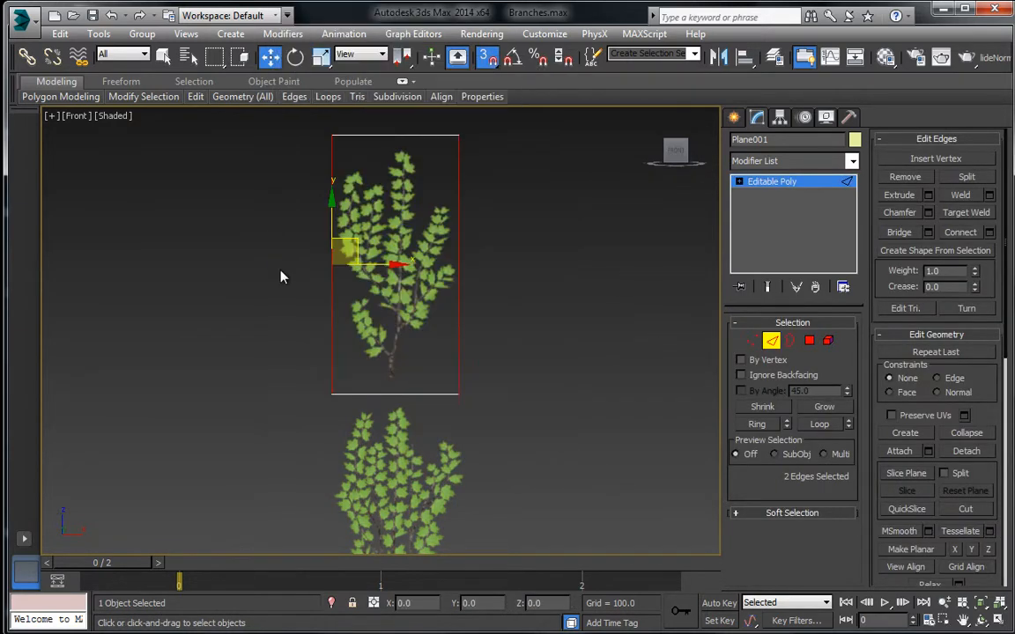
{"action": "left_click_drag", "start_coordinate": [421, 321], "coordinate": [606, 282]}
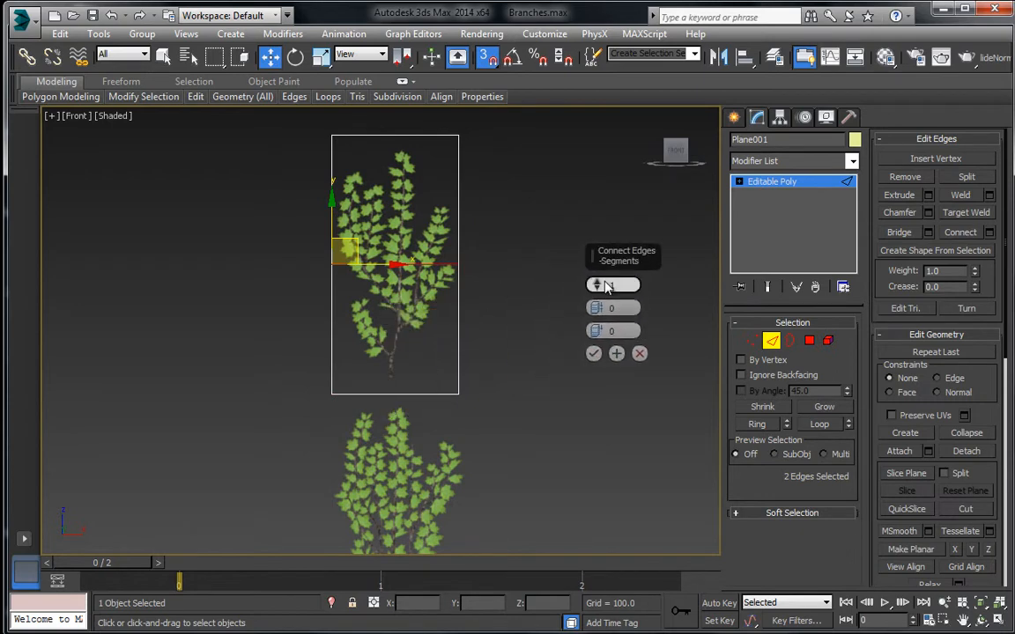
{"action": "left_click", "coordinate": [598, 283]}
{"action": "left_click", "coordinate": [598, 283]}
{"action": "left_click", "coordinate": [594, 354]}
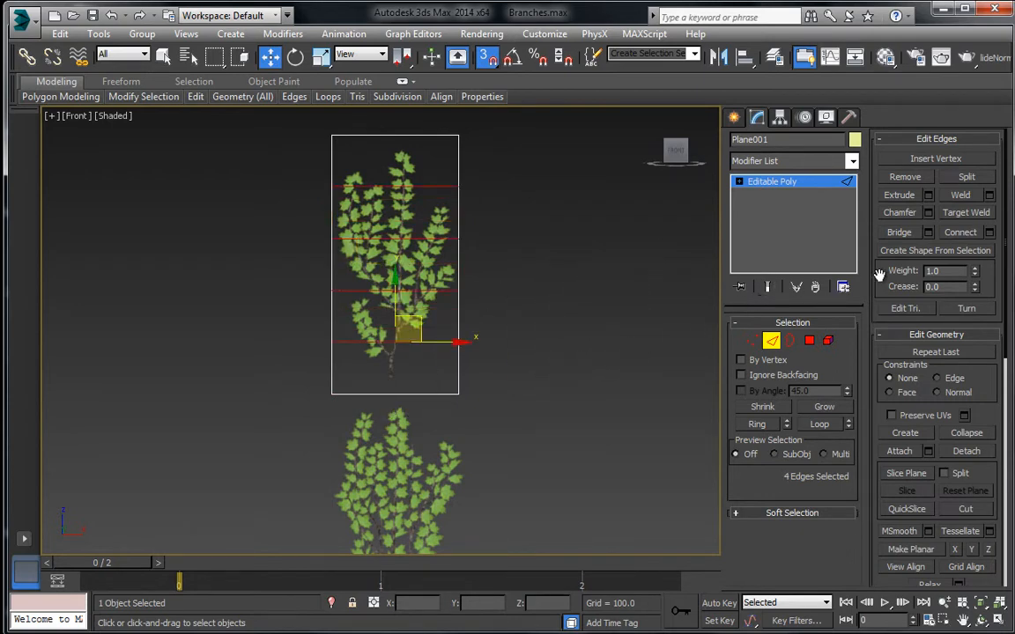
Step: Connect the upper plane's horizontal edges with 3 vertical segments and leave edge editing
{"action": "scroll", "coordinate": [555, 339], "scroll_direction": "down", "scroll_amount": 2}
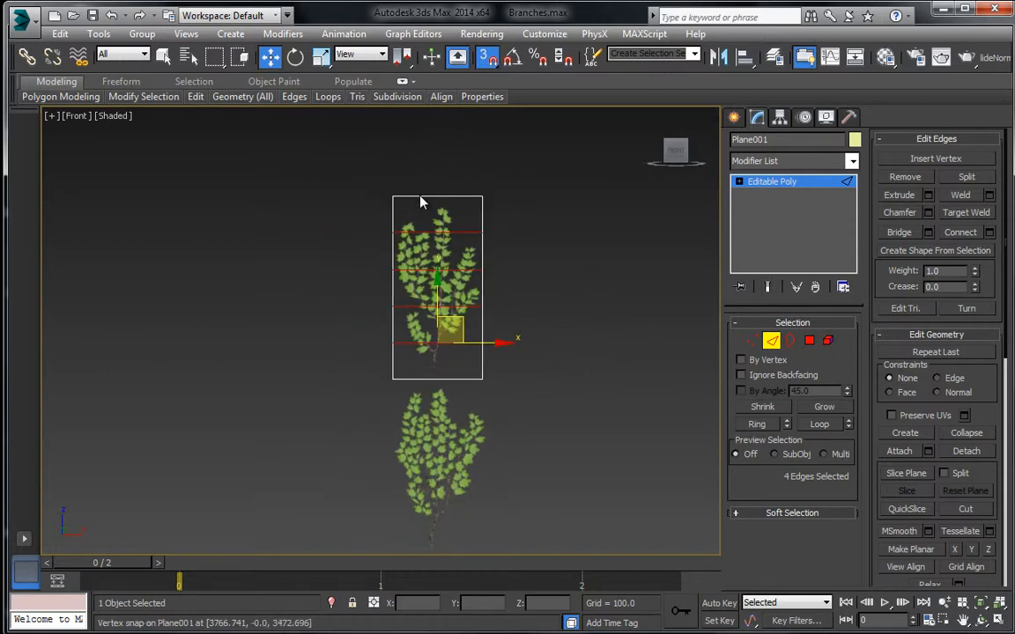
{"action": "right_click", "coordinate": [443, 276]}
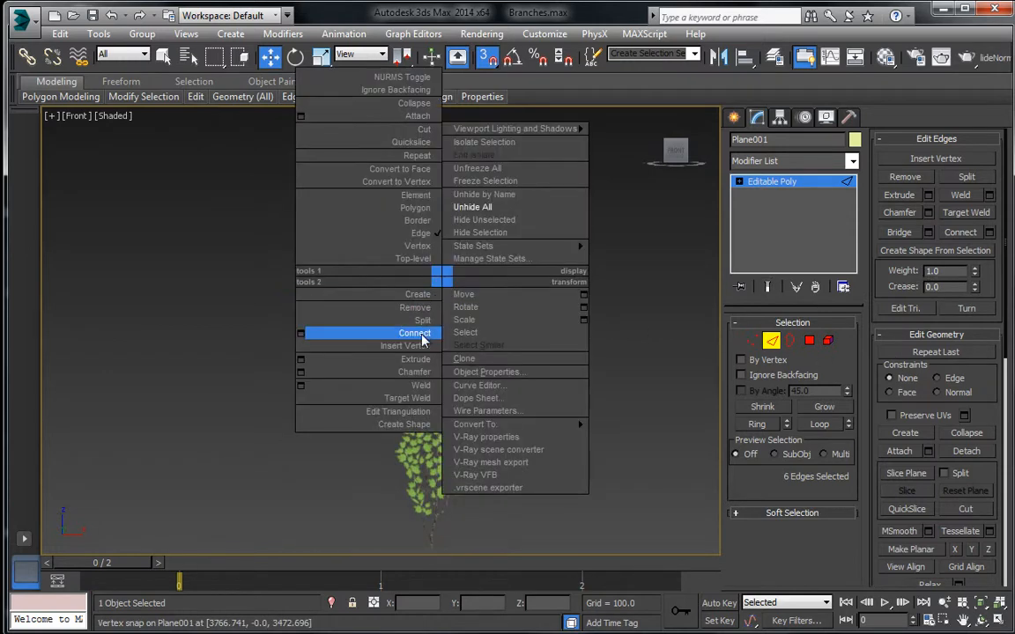
{"action": "left_click", "coordinate": [340, 329]}
{"action": "right_click", "coordinate": [391, 231]}
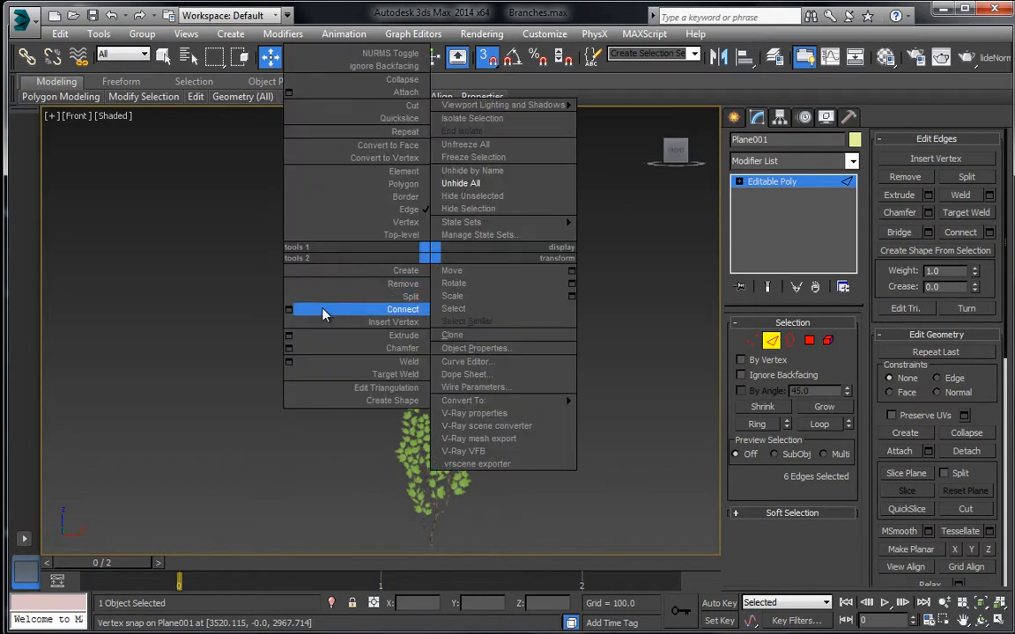
{"action": "left_click", "coordinate": [262, 276]}
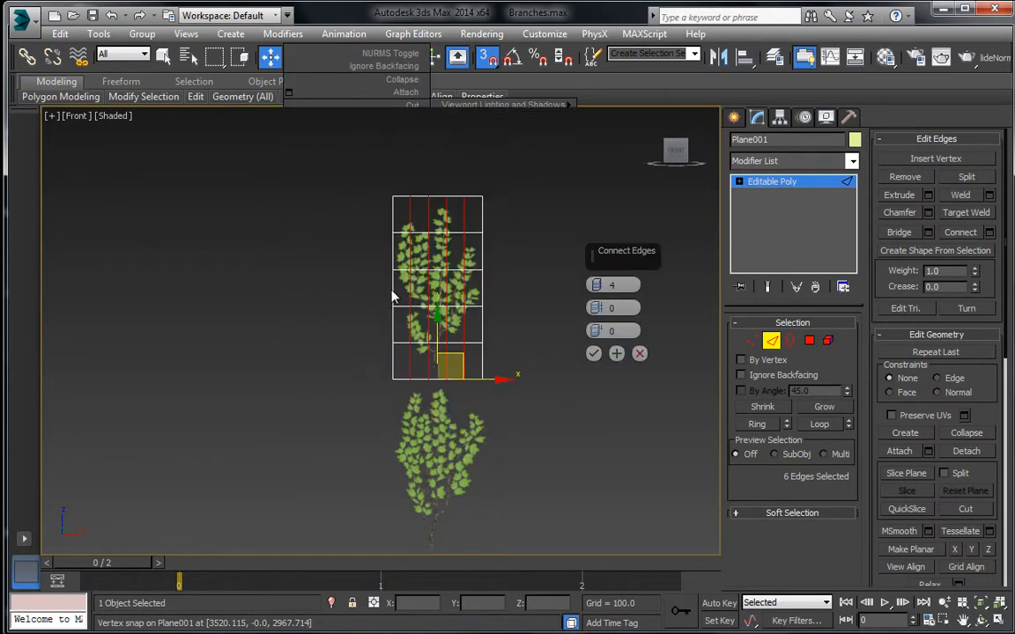
{"action": "left_click", "coordinate": [597, 289]}
{"action": "left_click", "coordinate": [593, 354]}
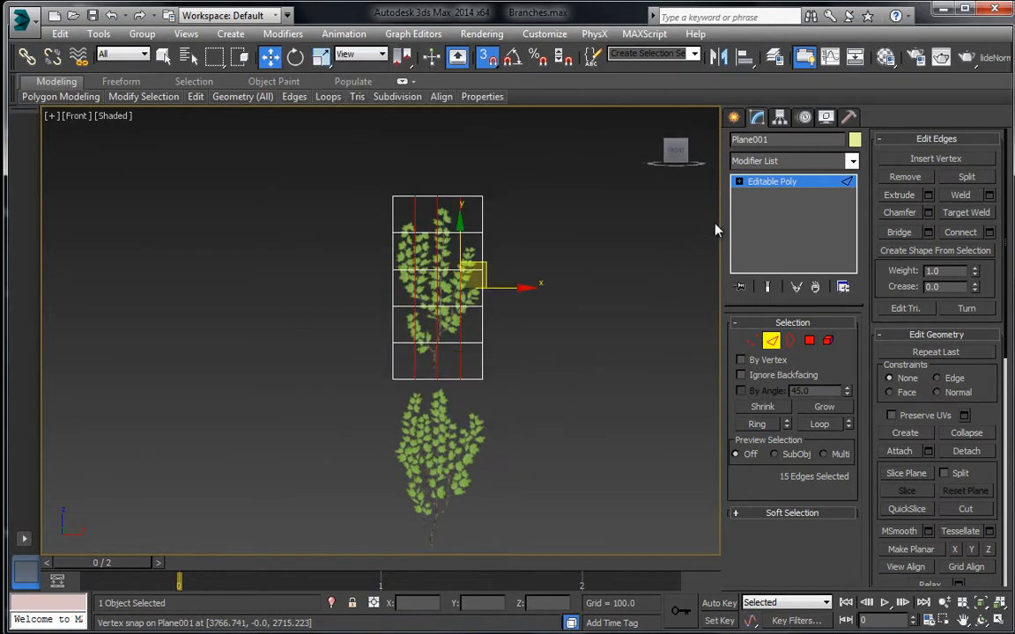
{"action": "left_click", "coordinate": [763, 186]}
Step: Connect the lower branch plane's top and bottom edges with 3 vertical segments
{"action": "middle_click_drag", "start_coordinate": [623, 390], "coordinate": [631, 307]}
{"action": "left_click_drag", "start_coordinate": [385, 373], "coordinate": [385, 373]}
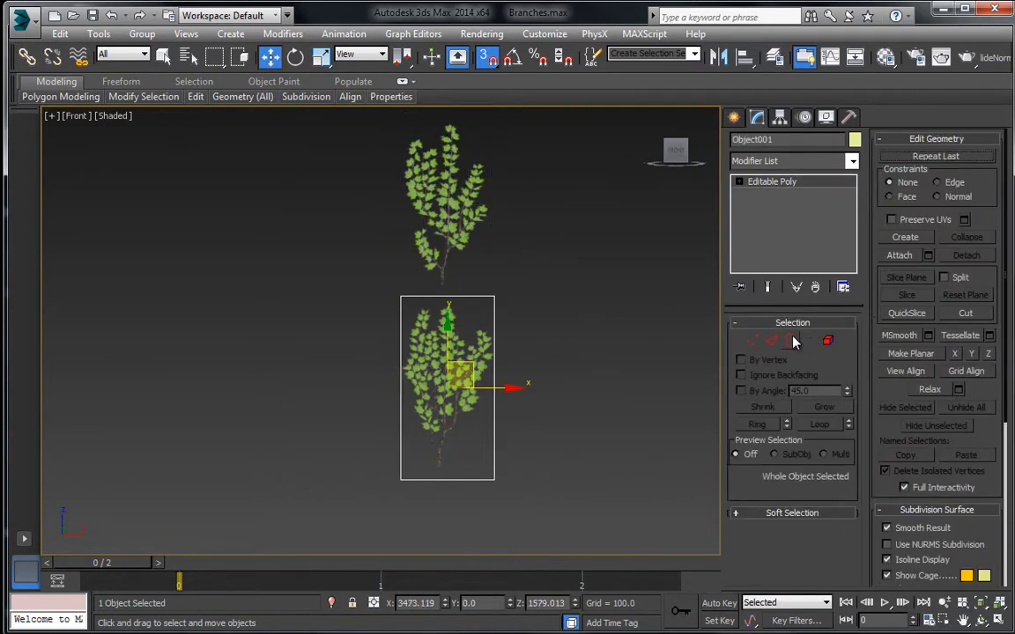
{"action": "left_click", "coordinate": [771, 340]}
{"action": "left_click_drag", "start_coordinate": [446, 510], "coordinate": [444, 510]}
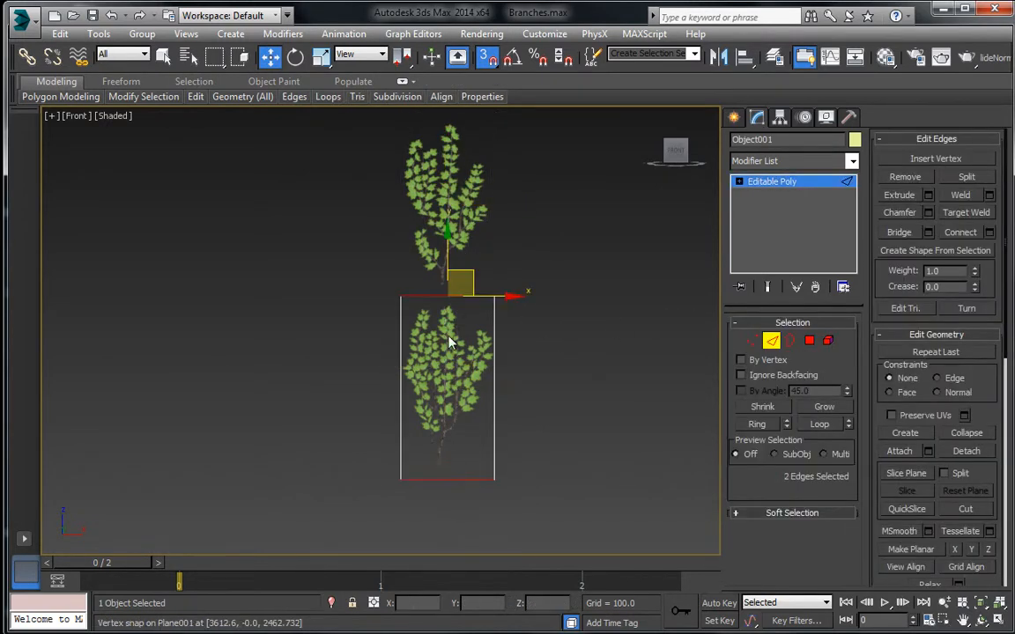
{"action": "right_click", "coordinate": [446, 333]}
{"action": "left_click", "coordinate": [302, 387]}
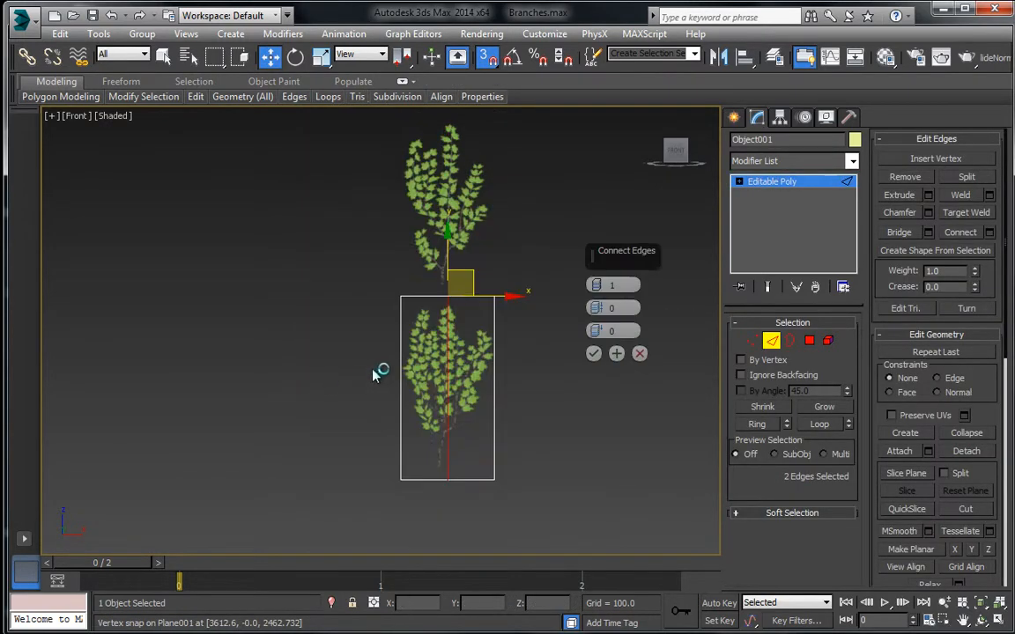
{"action": "key", "text": "s"}
{"action": "left_click", "coordinate": [600, 283]}
{"action": "left_click", "coordinate": [600, 283]}
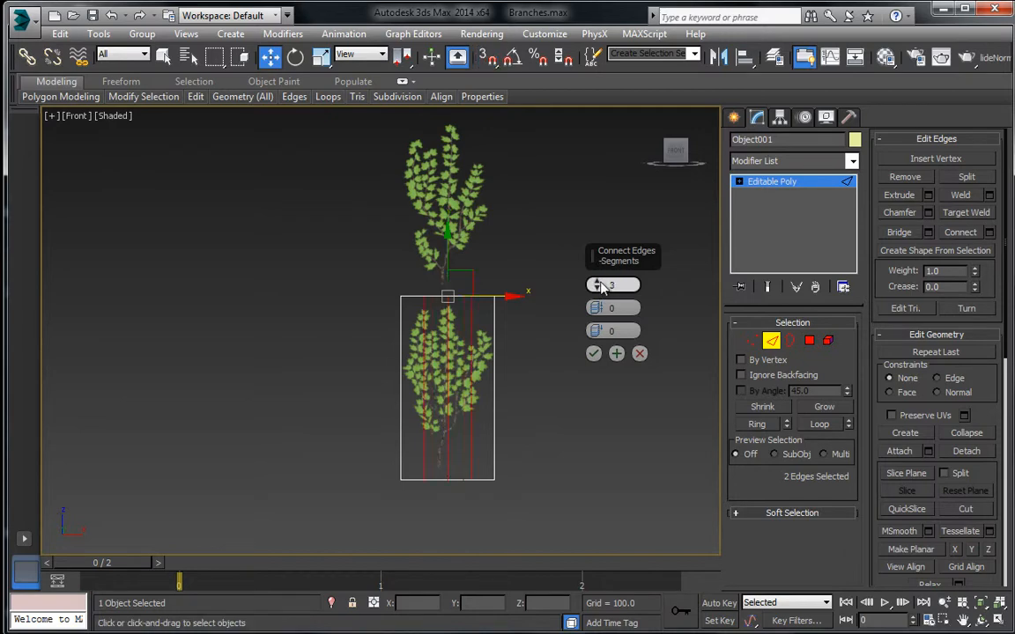
{"action": "left_click", "coordinate": [593, 354]}
Step: Connect the lower plane's vertical edges with 4 horizontal segments and leave edge editing
{"action": "left_click_drag", "start_coordinate": [291, 377], "coordinate": [289, 379]}
{"action": "right_click", "coordinate": [459, 342]}
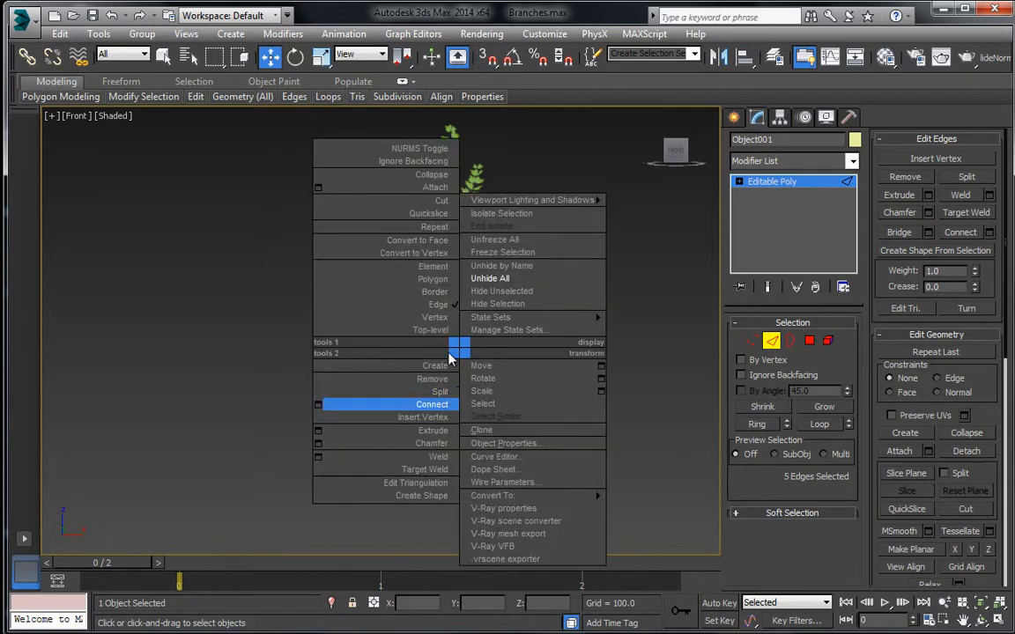
{"action": "left_click", "coordinate": [319, 404]}
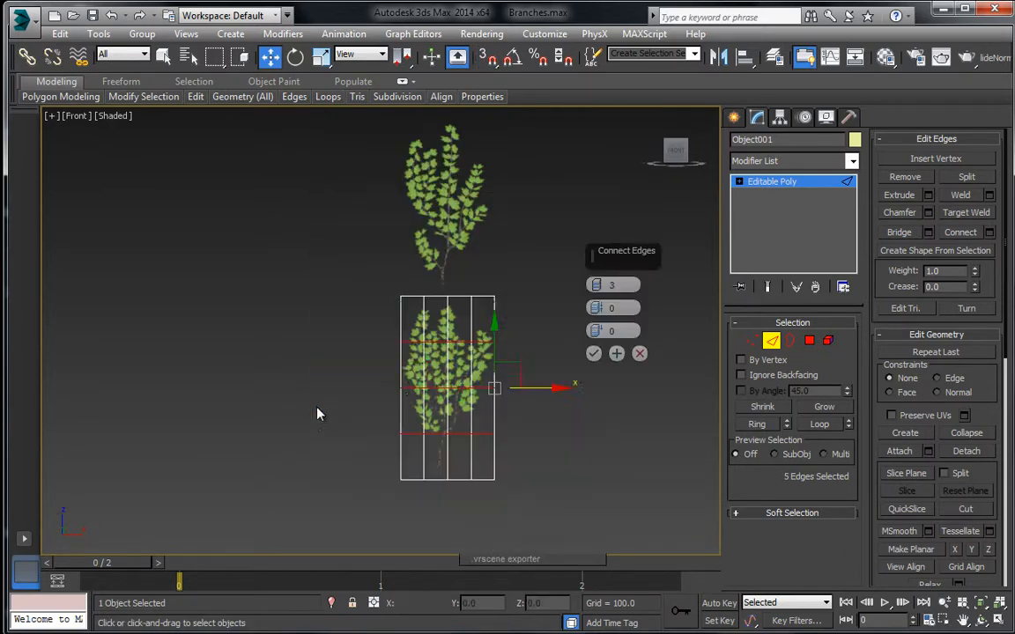
{"action": "left_click", "coordinate": [599, 281]}
{"action": "left_click", "coordinate": [596, 356]}
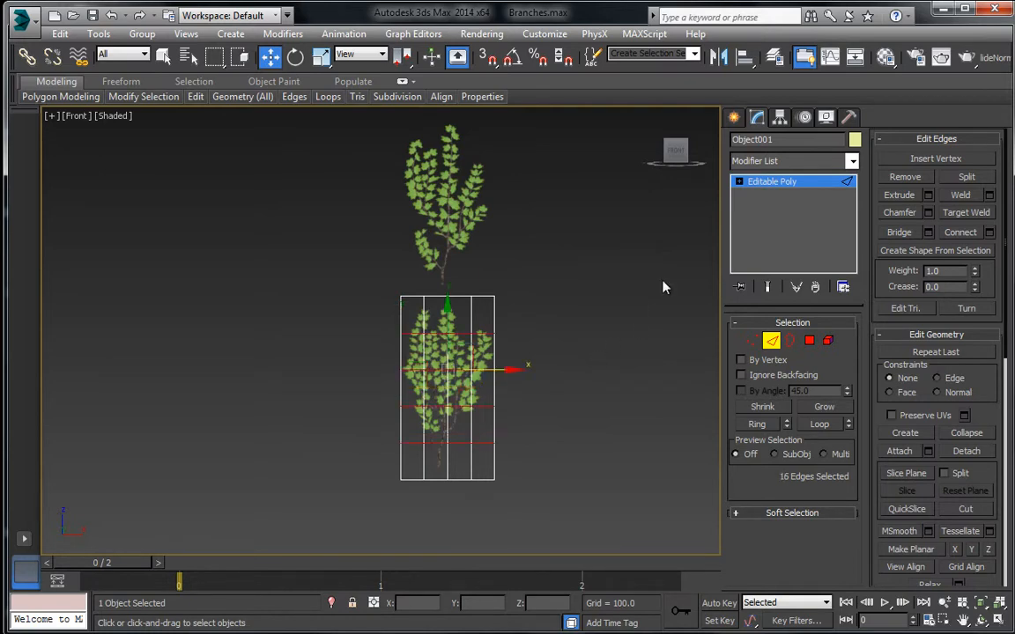
{"action": "left_click", "coordinate": [762, 182]}
Step: Clone both subdivided branch planes to the left of the originals as one Copy and select the upper copy
{"action": "scroll", "coordinate": [581, 267], "scroll_direction": "down", "scroll_amount": 5}
{"action": "mouse_move", "coordinate": [408, 222]}
{"action": "left_mouse_down"}
{"action": "mouse_move", "coordinate": [443, 258]}
{"action": "mouse_move", "coordinate": [570, 279]}
{"action": "mouse_move", "coordinate": [453, 351]}
{"action": "mouse_move", "coordinate": [467, 361]}
{"action": "left_mouse_up"}
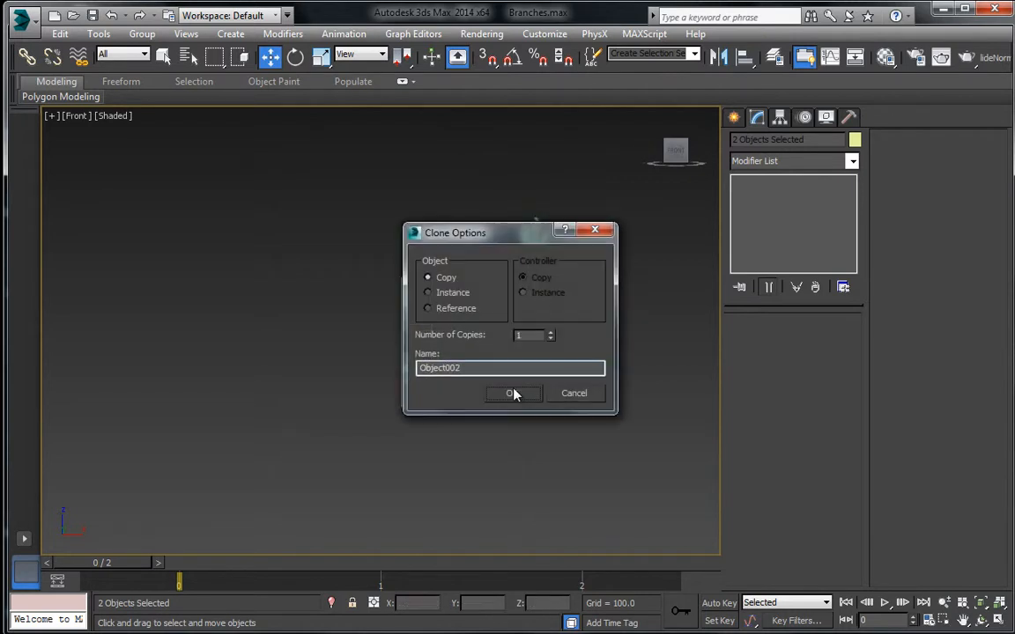
{"action": "left_click", "coordinate": [513, 390]}
{"action": "left_click", "coordinate": [454, 322]}
{"action": "scroll", "coordinate": [452, 323], "scroll_direction": "up", "scroll_amount": 4}
{"action": "left_click_drag", "start_coordinate": [294, 242], "coordinate": [421, 325]}
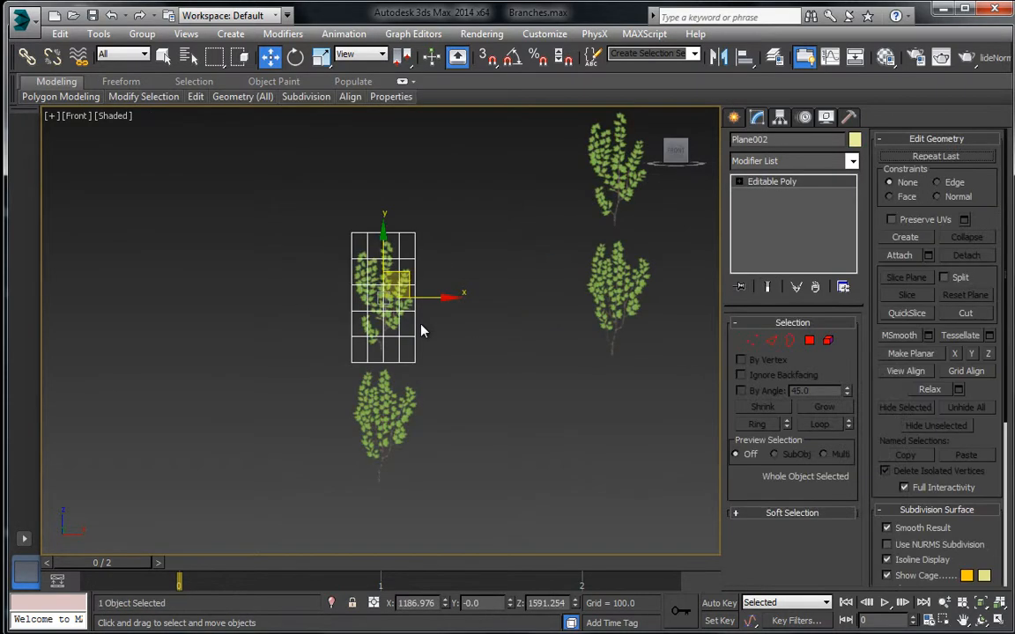
Step: Move the upper branch copy farther above the lower one and start vertex editing with Preserve UVs enabled
{"action": "middle_click_drag", "start_coordinate": [421, 331], "coordinate": [475, 344]}
{"action": "left_click_drag", "start_coordinate": [457, 299], "coordinate": [461, 275]}
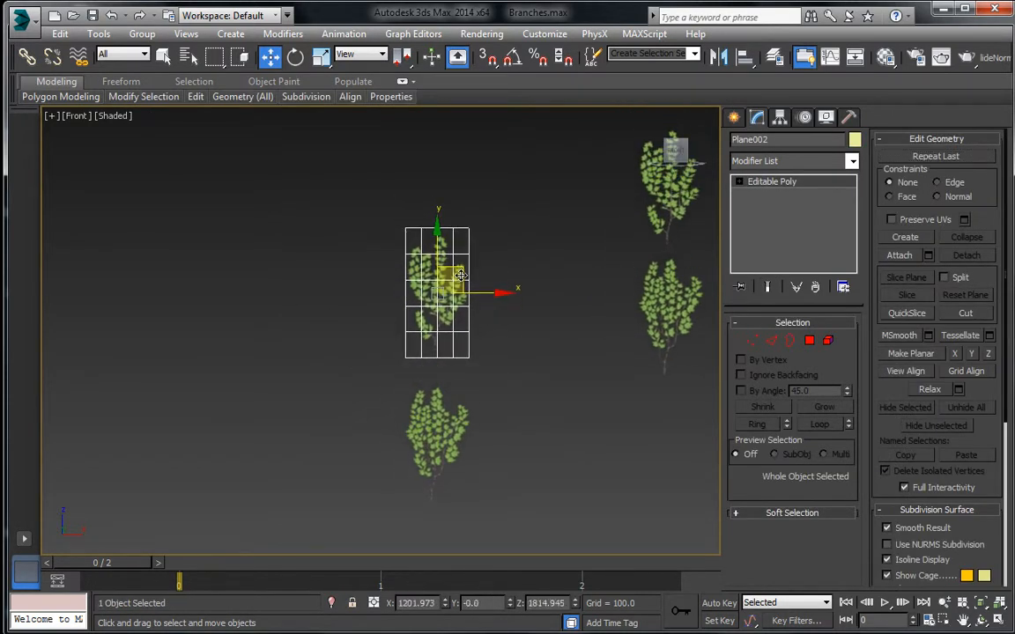
{"action": "left_click", "coordinate": [920, 220]}
{"action": "scroll", "coordinate": [523, 289], "scroll_direction": "up", "scroll_amount": 4}
{"action": "left_click", "coordinate": [759, 342]}
{"action": "scroll", "coordinate": [346, 205], "scroll_direction": "up", "scroll_amount": 2}
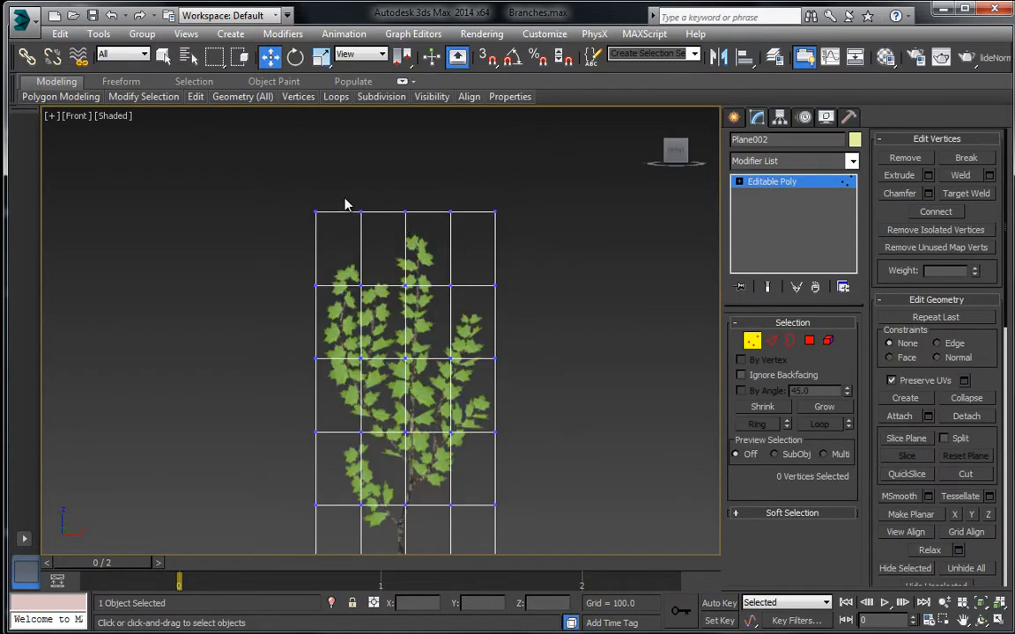
Step: Pull the upper card's two top-left vertices and its top centre vertex toward the leaf outline
{"action": "left_click_drag", "start_coordinate": [332, 236], "coordinate": [338, 236]}
{"action": "scroll", "coordinate": [343, 220], "scroll_direction": "up", "scroll_amount": 5}
{"action": "left_click_drag", "start_coordinate": [284, 172], "coordinate": [342, 287]}
{"action": "left_click_drag", "start_coordinate": [357, 158], "coordinate": [398, 227]}
{"action": "left_click_drag", "start_coordinate": [389, 168], "coordinate": [408, 258]}
{"action": "middle_click_drag", "start_coordinate": [408, 258], "coordinate": [328, 258]}
{"action": "left_click_drag", "start_coordinate": [401, 165], "coordinate": [453, 239]}
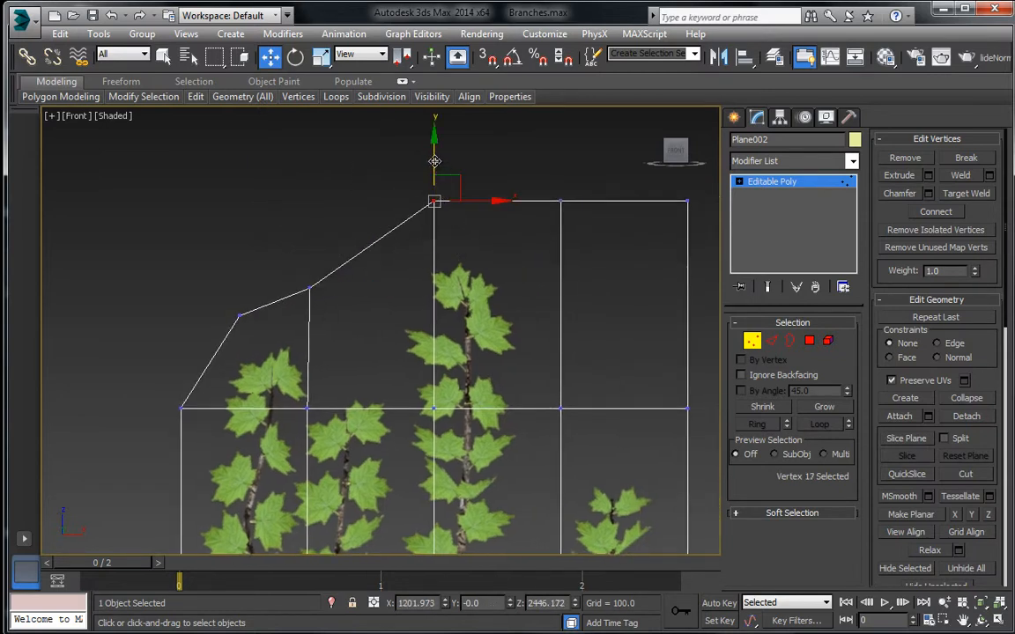
{"action": "left_click_drag", "start_coordinate": [434, 162], "coordinate": [435, 196]}
Step: Pull the upper card's two top-right vertices and the right-edge vertex below them in toward the leaf outline
{"action": "left_click_drag", "start_coordinate": [541, 190], "coordinate": [597, 285]}
{"action": "middle_click_drag", "start_coordinate": [583, 249], "coordinate": [582, 246]}
{"action": "mouse_move", "coordinate": [574, 241]}
{"action": "left_mouse_down"}
{"action": "mouse_move", "coordinate": [568, 168]}
{"action": "mouse_move", "coordinate": [570, 238]}
{"action": "left_mouse_up"}
{"action": "middle_click_drag", "start_coordinate": [605, 285], "coordinate": [547, 241]}
{"action": "left_click", "coordinate": [627, 153]}
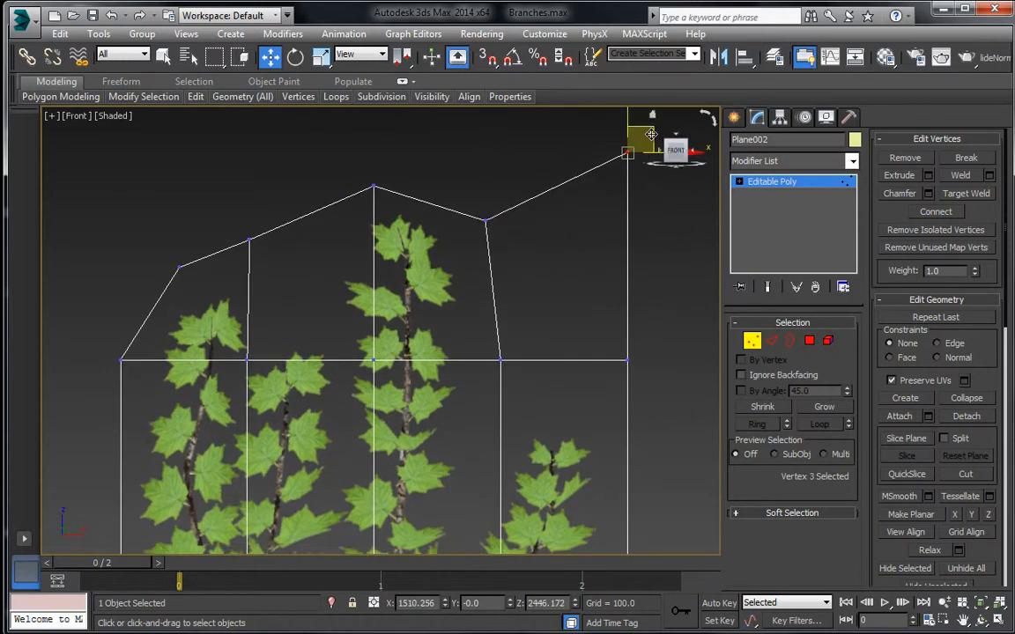
{"action": "left_click_drag", "start_coordinate": [627, 153], "coordinate": [549, 296]}
{"action": "left_click_drag", "start_coordinate": [581, 324], "coordinate": [583, 359]}
Step: Pull the upper card's lower side vertices and bottom-row vertices inward to taper it toward the stem
{"action": "middle_click_drag", "start_coordinate": [595, 449], "coordinate": [573, 287]}
{"action": "middle_click_drag", "start_coordinate": [552, 539], "coordinate": [504, 190]}
{"action": "scroll", "coordinate": [517, 198], "scroll_direction": "down", "scroll_amount": 2}
{"action": "left_click_drag", "start_coordinate": [526, 317], "coordinate": [512, 349]}
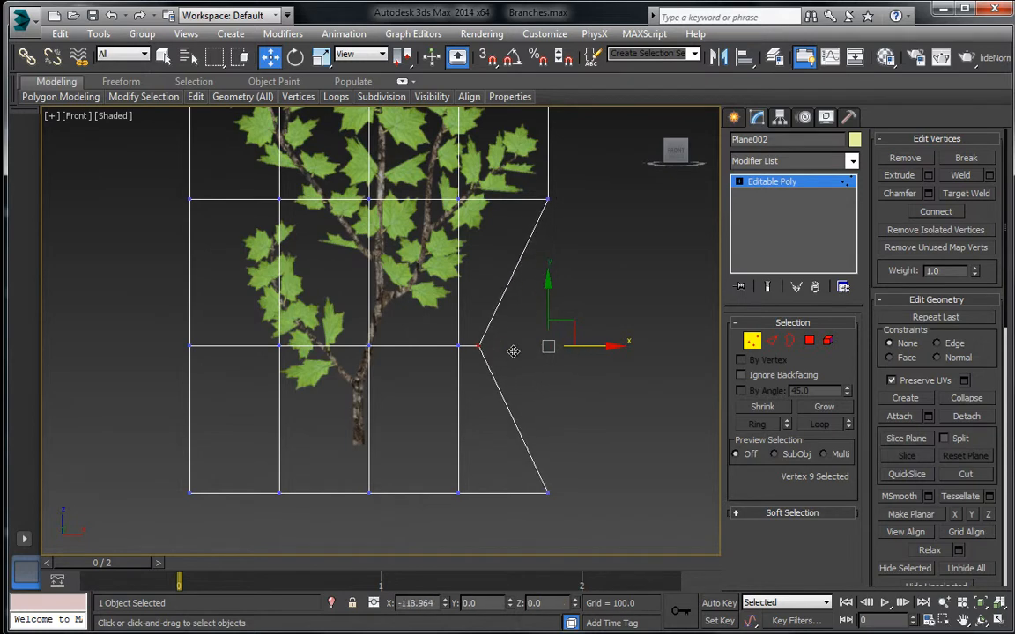
{"action": "left_click_drag", "start_coordinate": [440, 441], "coordinate": [486, 505]}
{"action": "left_click_drag", "start_coordinate": [171, 464], "coordinate": [369, 498]}
{"action": "left_click_drag", "start_coordinate": [166, 306], "coordinate": [269, 344]}
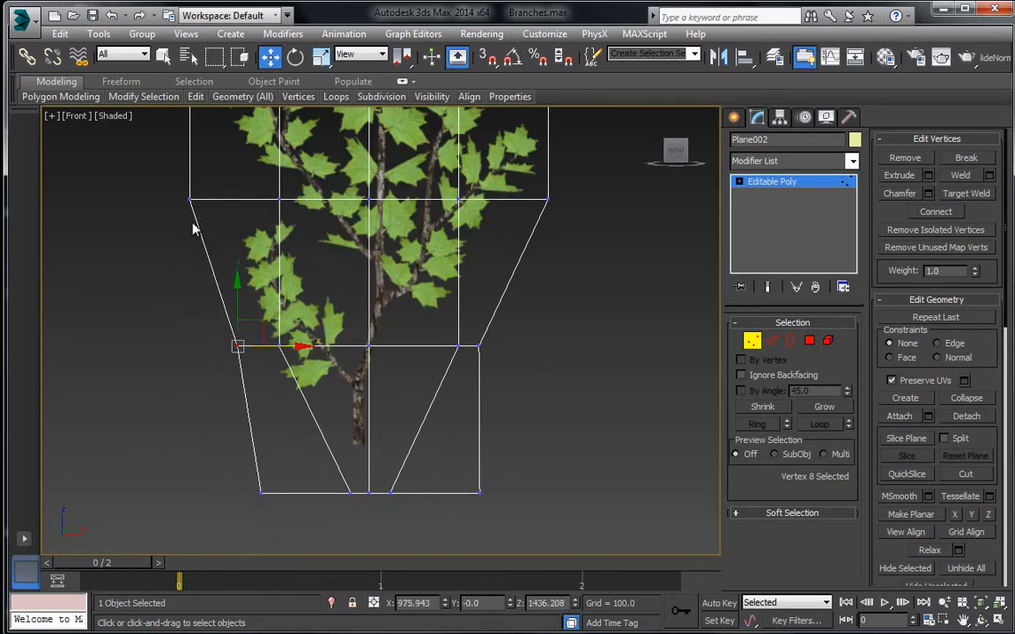
{"action": "left_click_drag", "start_coordinate": [153, 161], "coordinate": [244, 215]}
{"action": "left_click_drag", "start_coordinate": [232, 199], "coordinate": [262, 200]}
Step: Raise the upper card's bottom vertices to the stem's end, lift both corners inward and tighten the vertex beside the stem
{"action": "middle_click_drag", "start_coordinate": [385, 423], "coordinate": [366, 352]}
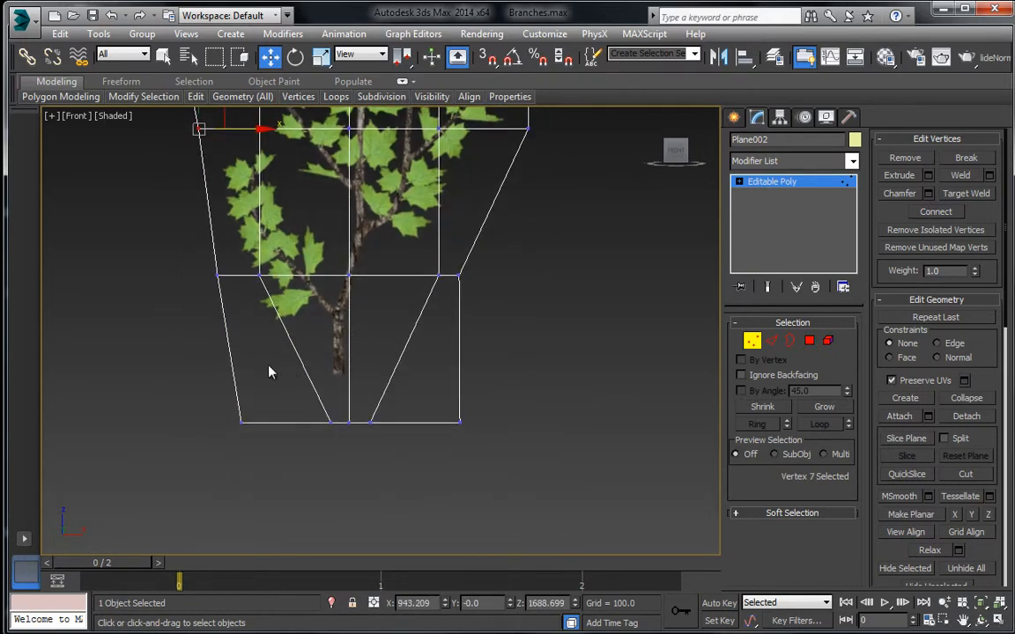
{"action": "left_click_drag", "start_coordinate": [549, 459], "coordinate": [546, 457]}
{"action": "left_click_drag", "start_coordinate": [349, 382], "coordinate": [349, 332]}
{"action": "left_click_drag", "start_coordinate": [211, 356], "coordinate": [278, 323]}
{"action": "left_click_drag", "start_coordinate": [431, 350], "coordinate": [442, 315]}
{"action": "left_click_drag", "start_coordinate": [367, 336], "coordinate": [382, 381]}
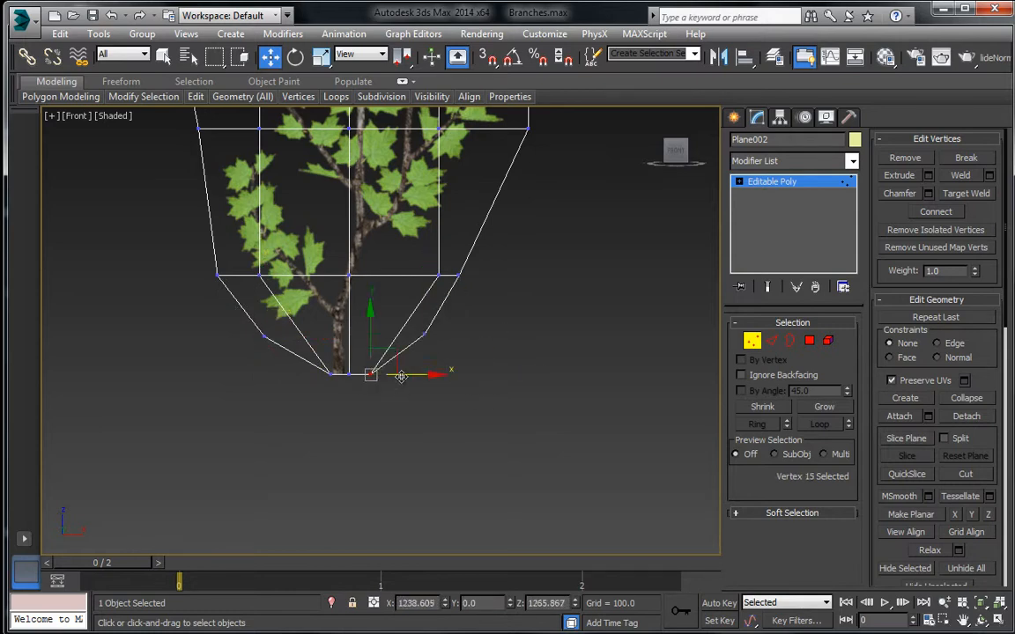
Step: Shift the two interior vertices above the upper card's base toward the stem and leave vertex editing
{"action": "left_click", "coordinate": [440, 276]}
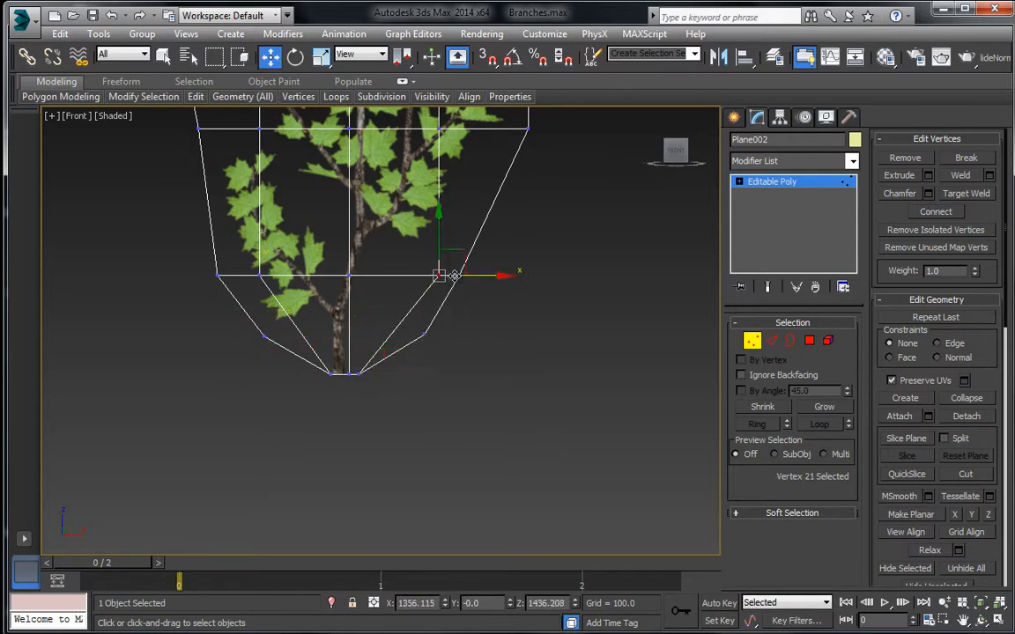
{"action": "left_click_drag", "start_coordinate": [454, 275], "coordinate": [414, 270]}
{"action": "left_click_drag", "start_coordinate": [234, 232], "coordinate": [296, 293]}
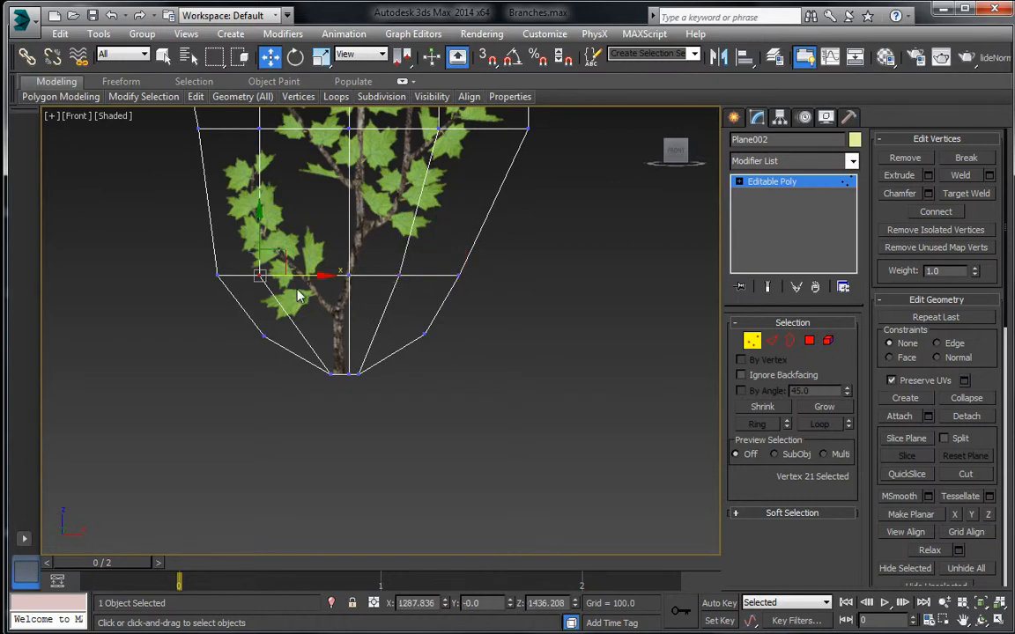
{"action": "left_click_drag", "start_coordinate": [268, 255], "coordinate": [290, 252]}
{"action": "scroll", "coordinate": [348, 233], "scroll_direction": "down", "scroll_amount": 3}
{"action": "middle_click_drag", "start_coordinate": [350, 232], "coordinate": [326, 373]}
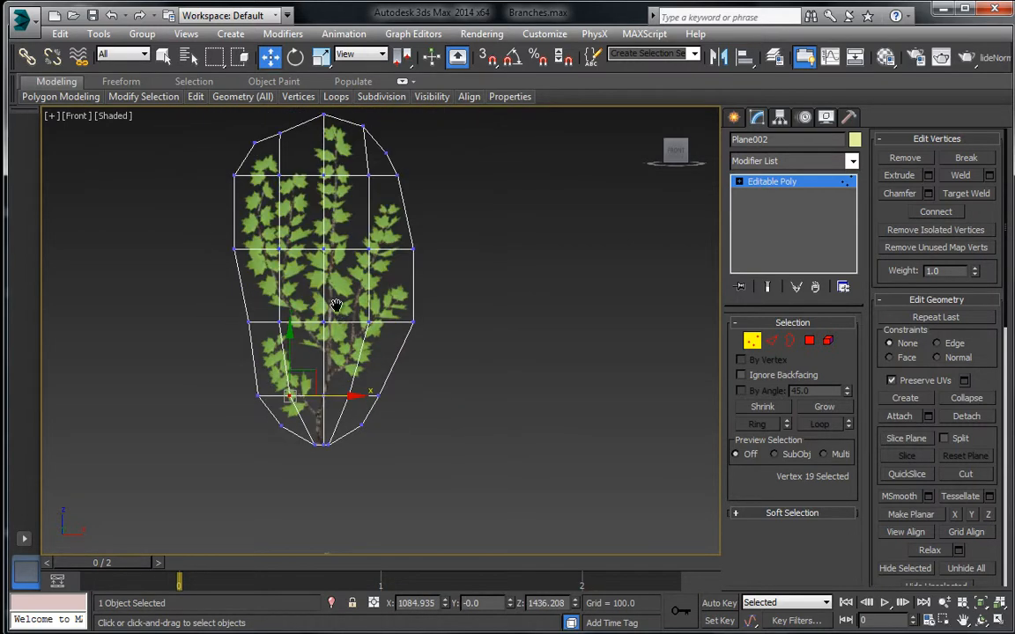
{"action": "scroll", "coordinate": [327, 374], "scroll_direction": "down", "scroll_amount": 3}
{"action": "left_click", "coordinate": [791, 187]}
Step: Select the lower branch copy and start vertex editing with Preserve UVs enabled
{"action": "middle_click_drag", "start_coordinate": [385, 514], "coordinate": [410, 331]}
{"action": "scroll", "coordinate": [410, 331], "scroll_direction": "down", "scroll_amount": 2}
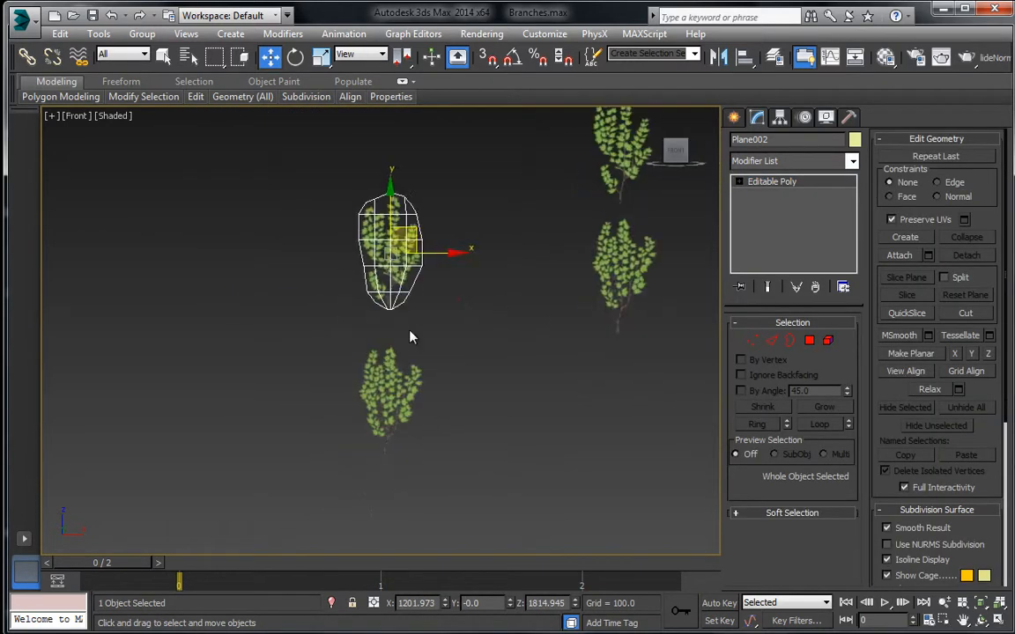
{"action": "scroll", "coordinate": [410, 331], "scroll_direction": "up", "scroll_amount": 4}
{"action": "left_click", "coordinate": [416, 405]}
{"action": "left_click", "coordinate": [759, 342]}
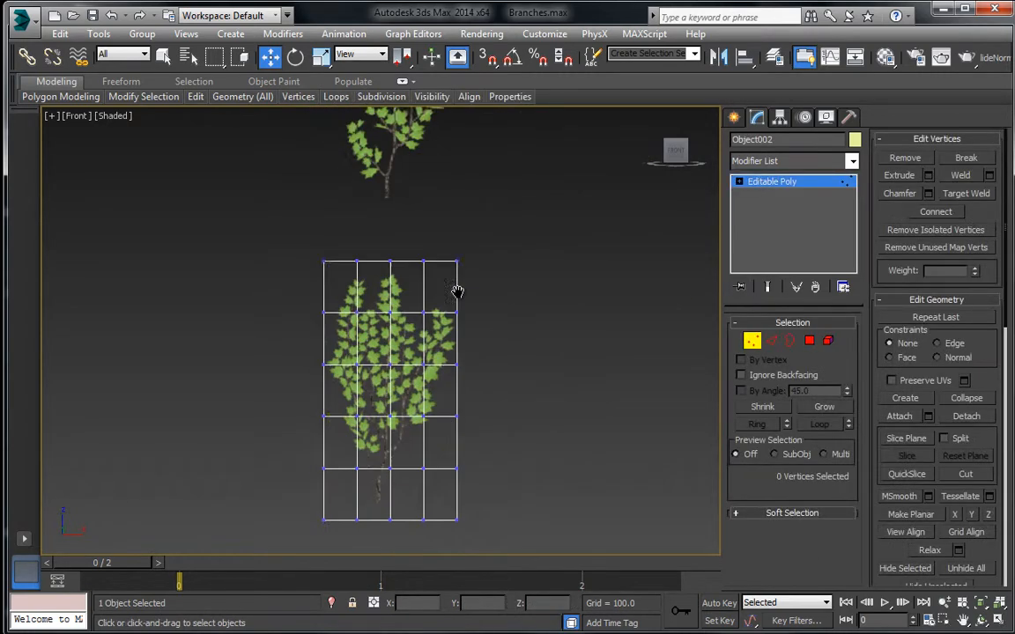
{"action": "scroll", "coordinate": [393, 256], "scroll_direction": "up", "scroll_amount": 3}
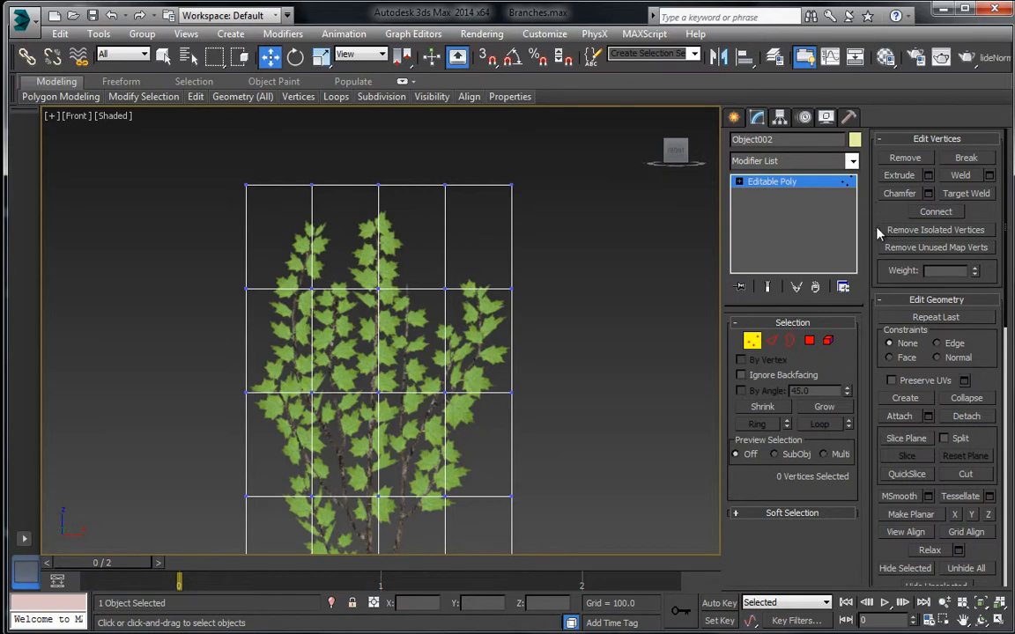
{"action": "left_click_drag", "start_coordinate": [866, 381], "coordinate": [870, 438]}
Step: Pull the lower card's two top-left vertices in around the leaf tips
{"action": "middle_click_drag", "start_coordinate": [454, 306], "coordinate": [480, 320]}
{"action": "left_click_drag", "start_coordinate": [324, 246], "coordinate": [324, 247]}
{"action": "left_click_drag", "start_coordinate": [284, 171], "coordinate": [309, 222]}
{"action": "left_click", "coordinate": [338, 201]}
{"action": "left_click_drag", "start_coordinate": [350, 194], "coordinate": [419, 194]}
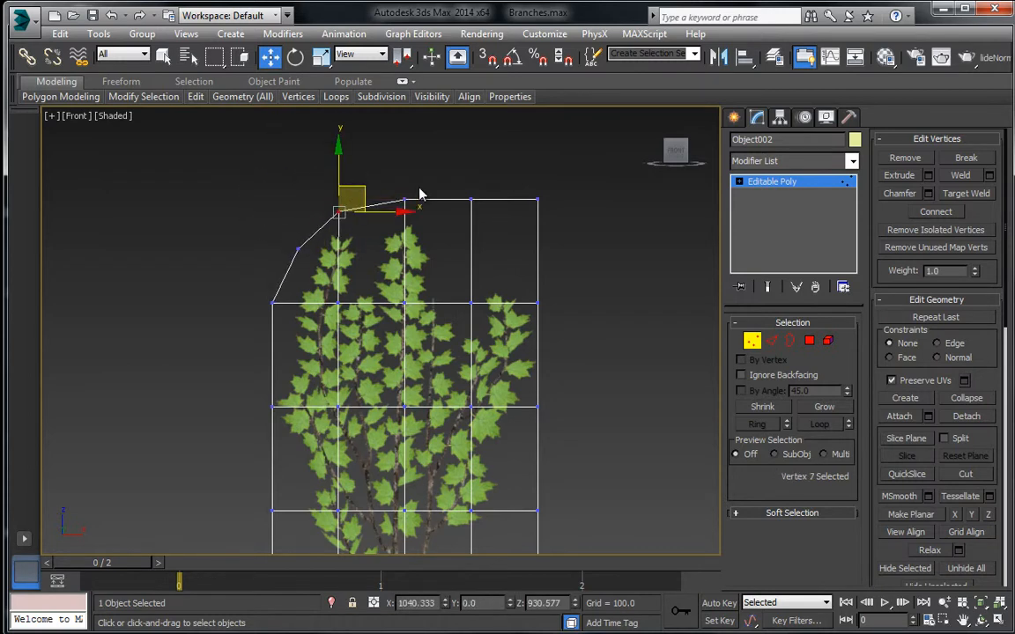
Step: Pull the lower card's two top-right vertices down and inward to follow the foliage outline
{"action": "left_click_drag", "start_coordinate": [486, 223], "coordinate": [487, 225]}
{"action": "left_click_drag", "start_coordinate": [490, 181], "coordinate": [547, 224]}
{"action": "left_click_drag", "start_coordinate": [546, 176], "coordinate": [487, 231]}
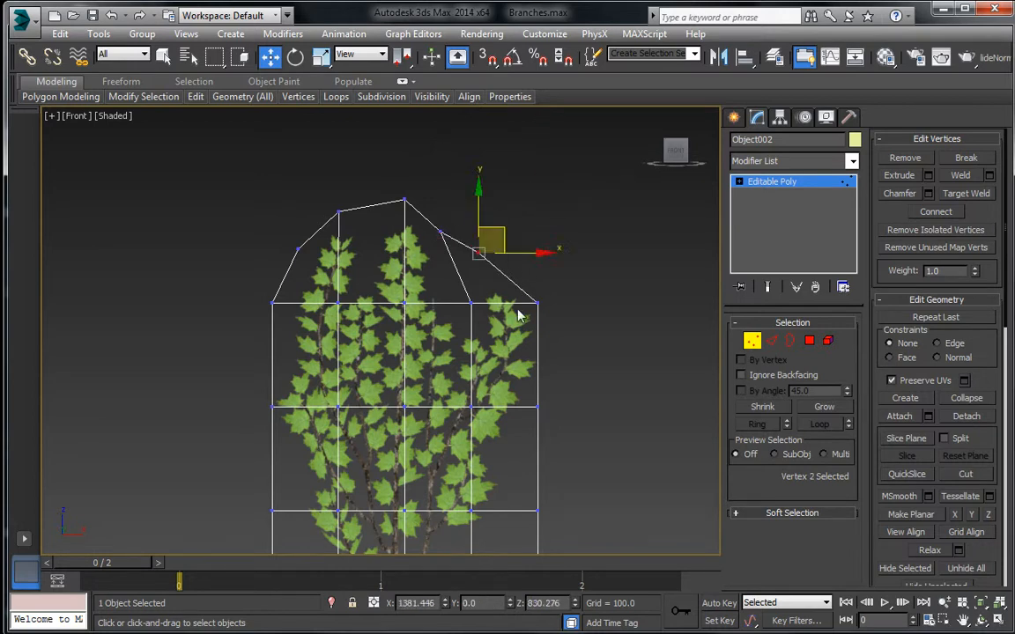
{"action": "left_click_drag", "start_coordinate": [523, 311], "coordinate": [565, 302]}
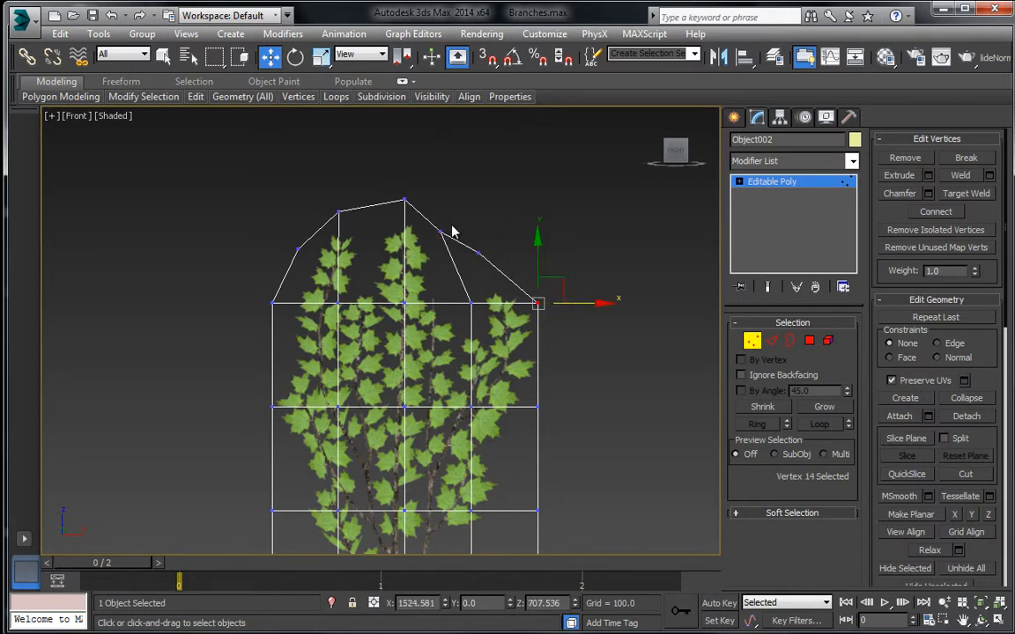
{"action": "left_click_drag", "start_coordinate": [483, 265], "coordinate": [454, 202]}
Step: Move the lower card's lower right-edge vertices and the adjoining interior vertex inward toward the branch
{"action": "middle_click_drag", "start_coordinate": [469, 375], "coordinate": [452, 269]}
{"action": "left_click_drag", "start_coordinate": [504, 389], "coordinate": [527, 405]}
{"action": "middle_click_drag", "start_coordinate": [510, 483], "coordinate": [520, 345]}
{"action": "left_click_drag", "start_coordinate": [575, 416], "coordinate": [577, 418]}
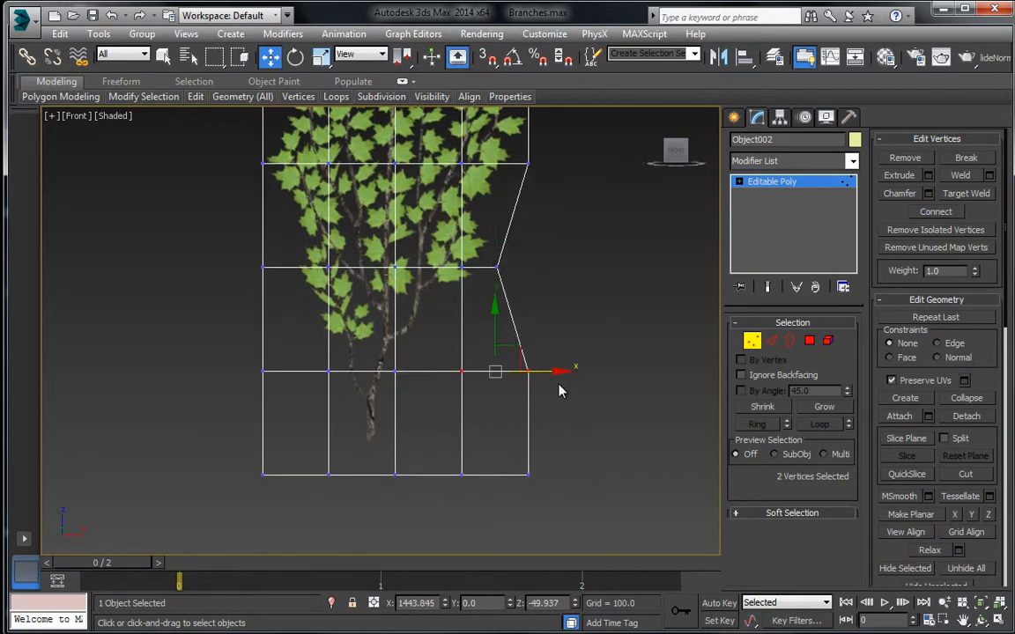
{"action": "left_click_drag", "start_coordinate": [546, 375], "coordinate": [447, 458]}
{"action": "left_click", "coordinate": [480, 371]}
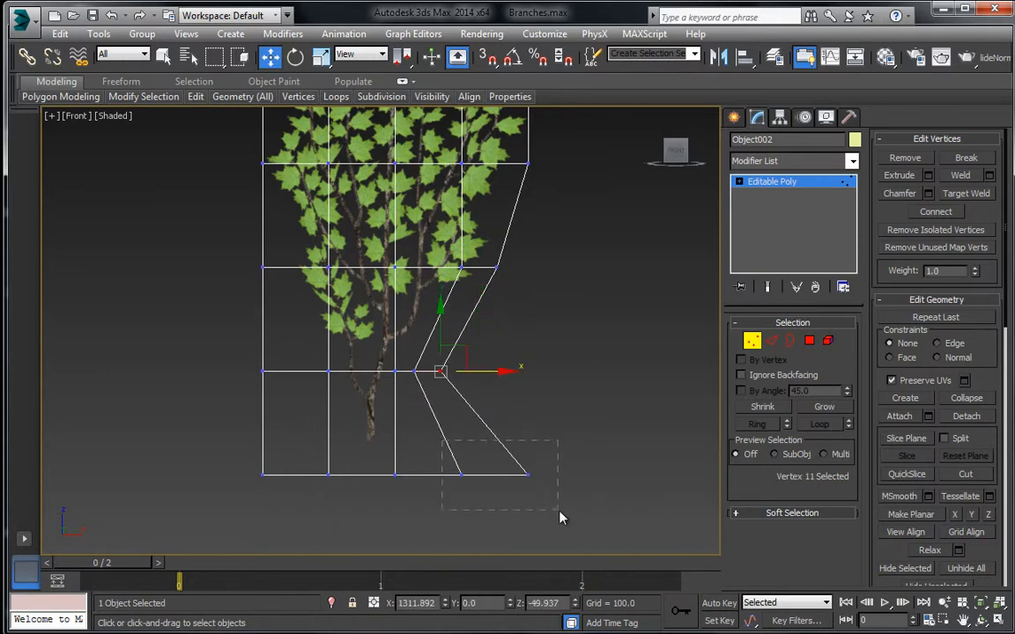
Step: Bring the lower card's bottom-right vertices inward and raise the bottom row to the stem's end
{"action": "left_click_drag", "start_coordinate": [560, 511], "coordinate": [561, 513]}
{"action": "left_click_drag", "start_coordinate": [541, 474], "coordinate": [496, 479]}
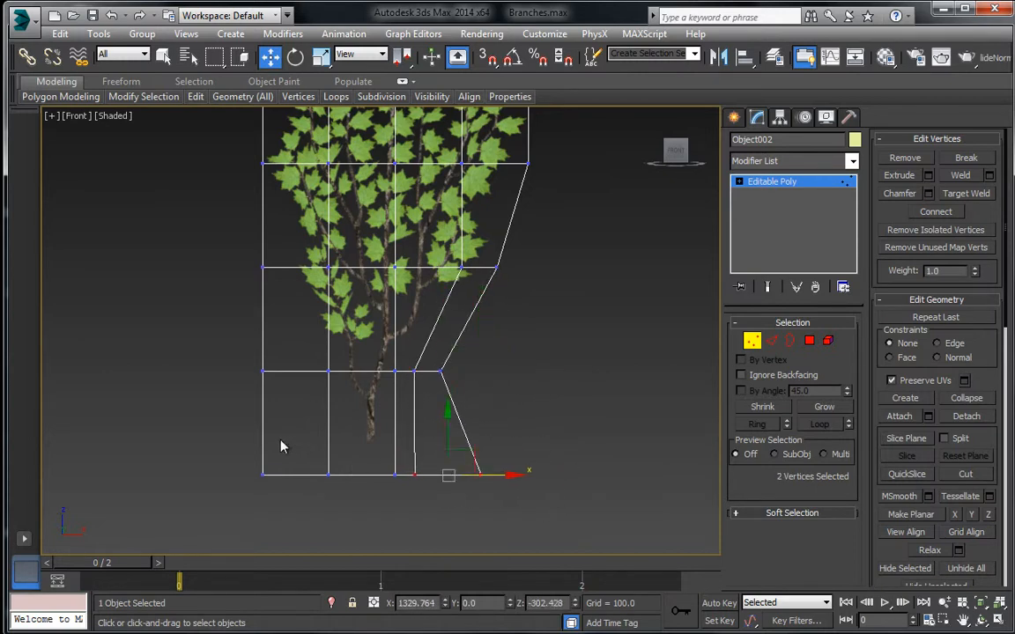
{"action": "left_click_drag", "start_coordinate": [572, 510], "coordinate": [571, 508]}
{"action": "left_click_drag", "start_coordinate": [378, 445], "coordinate": [382, 410]}
{"action": "left_click", "coordinate": [480, 440]}
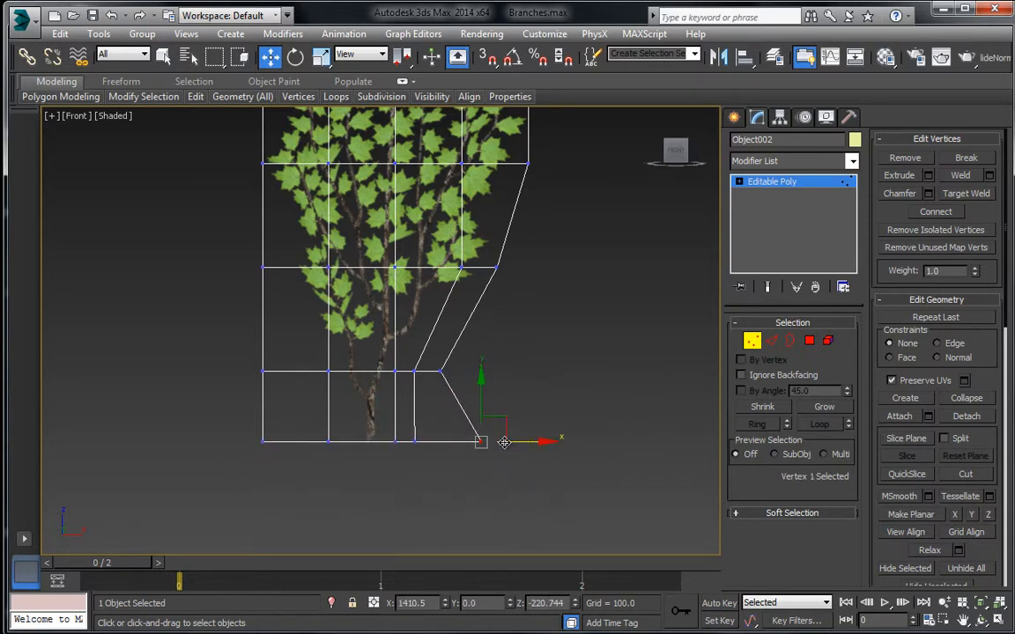
{"action": "left_click_drag", "start_coordinate": [512, 442], "coordinate": [457, 442]}
Step: Pull the lower card's bottom-left vertices and lower left-edge vertices inward toward the stem
{"action": "left_click_drag", "start_coordinate": [313, 423], "coordinate": [395, 443]}
{"action": "left_click_drag", "start_coordinate": [249, 423], "coordinate": [404, 442]}
{"action": "left_click_drag", "start_coordinate": [234, 347], "coordinate": [334, 370]}
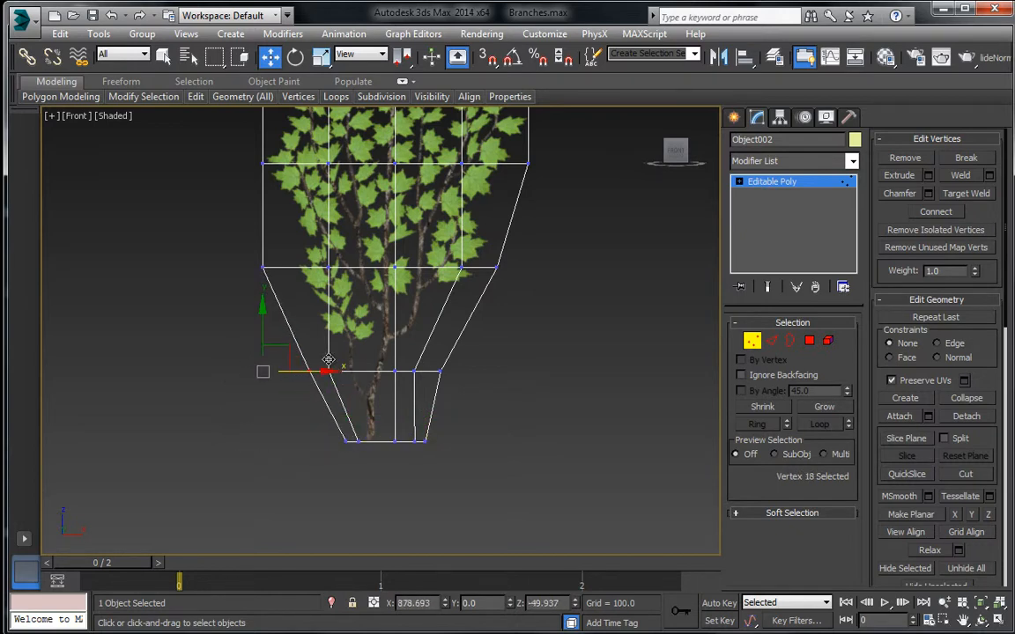
{"action": "left_click_drag", "start_coordinate": [243, 238], "coordinate": [318, 268]}
{"action": "middle_click_drag", "start_coordinate": [333, 319], "coordinate": [314, 404]}
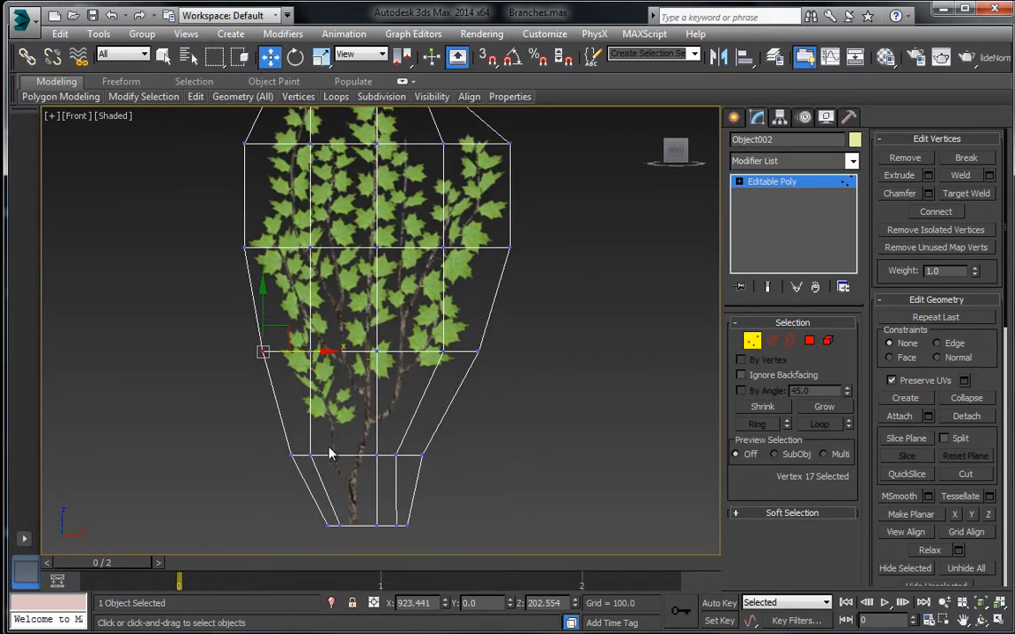
Step: Target weld the lower card's bottom vertices so that only one remains on each side of the stem
{"action": "middle_click_drag", "start_coordinate": [329, 454], "coordinate": [340, 340]}
{"action": "scroll", "coordinate": [350, 393], "scroll_direction": "up", "scroll_amount": 5}
{"action": "left_click", "coordinate": [322, 379]}
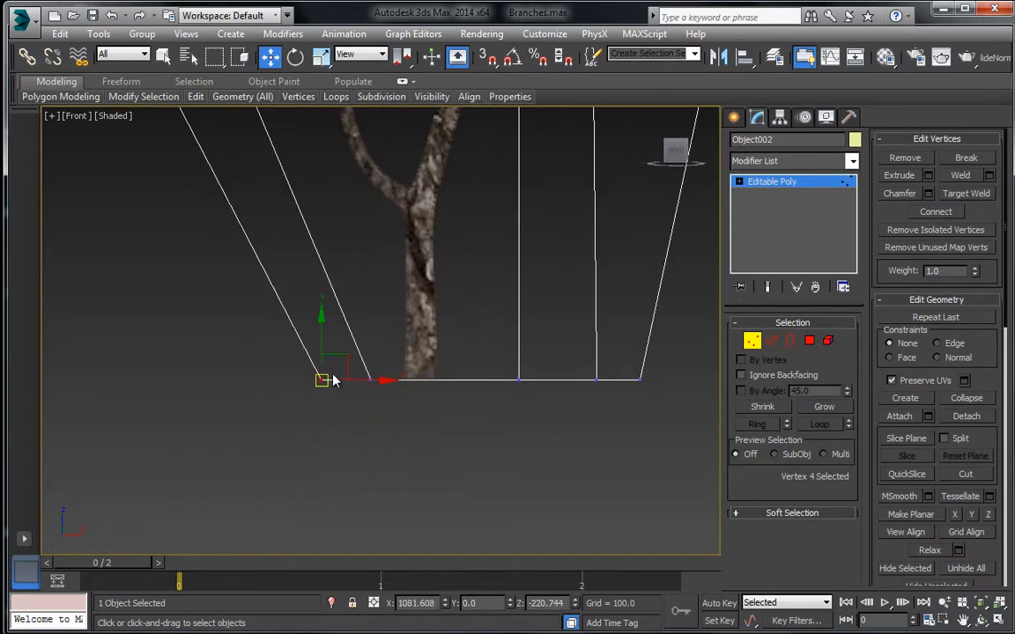
{"action": "right_click", "coordinate": [331, 373]}
{"action": "left_click", "coordinate": [260, 476]}
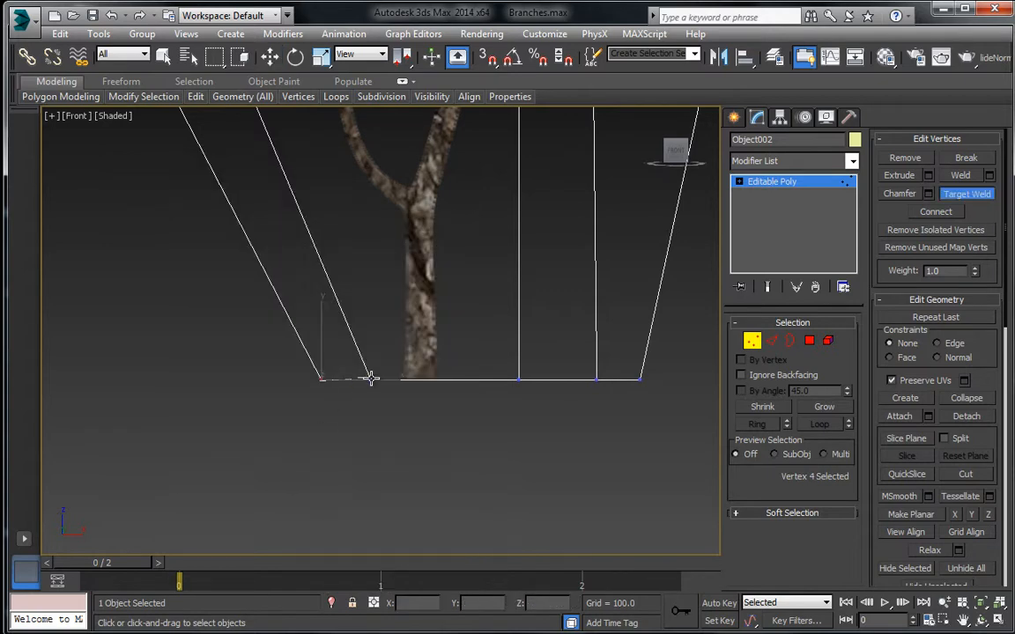
{"action": "scroll", "coordinate": [371, 379], "scroll_direction": "down", "scroll_amount": 4}
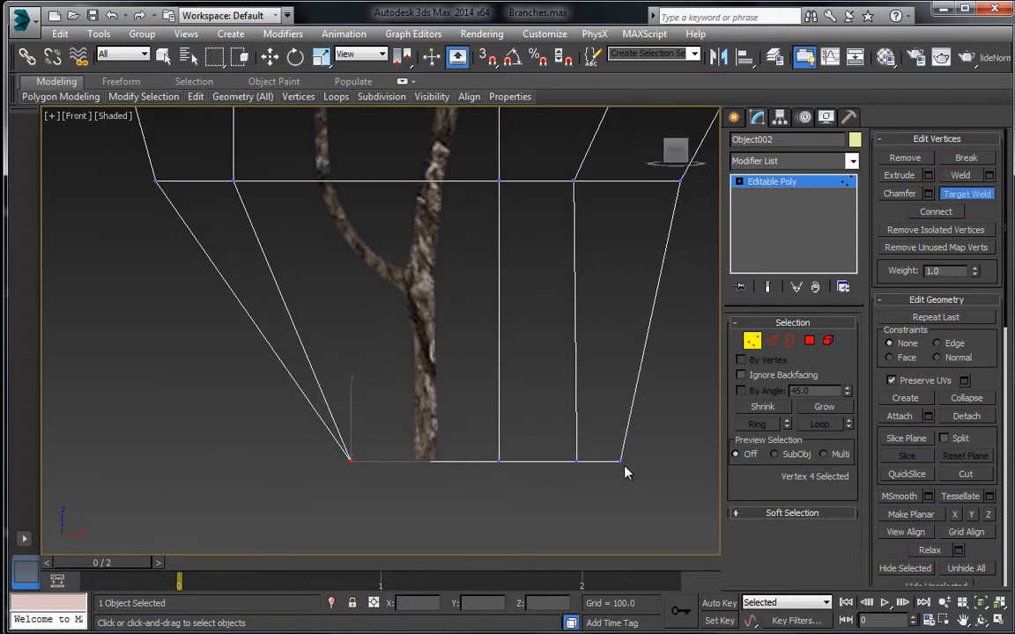
{"action": "left_click", "coordinate": [577, 462]}
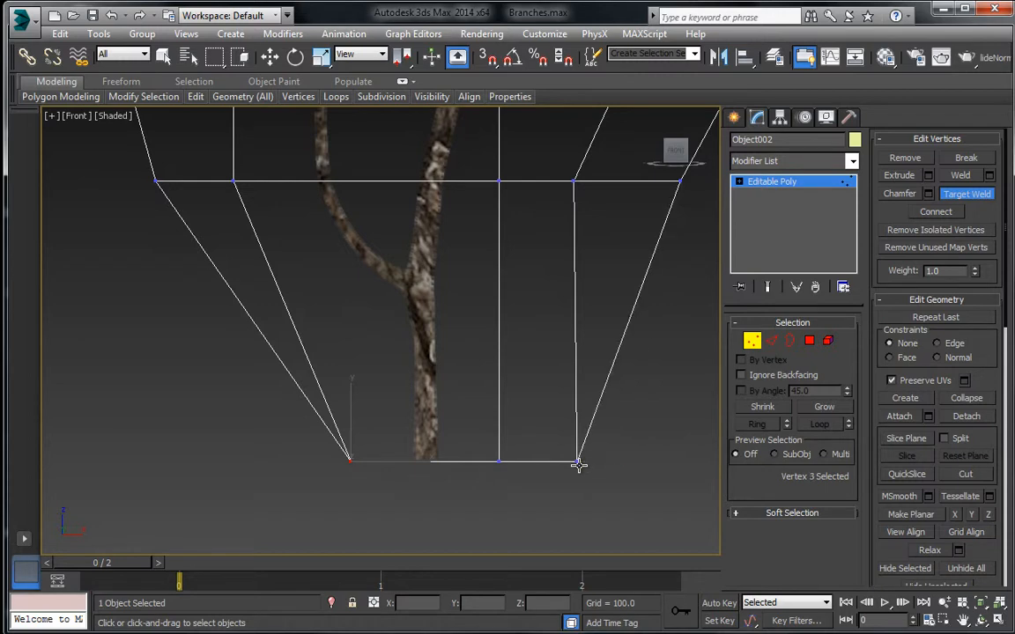
{"action": "left_click", "coordinate": [499, 461]}
Step: Try to target weld the left-edge vertex in the row above the stem base onto its inner neighbour
{"action": "scroll", "coordinate": [422, 374], "scroll_direction": "down", "scroll_amount": 4}
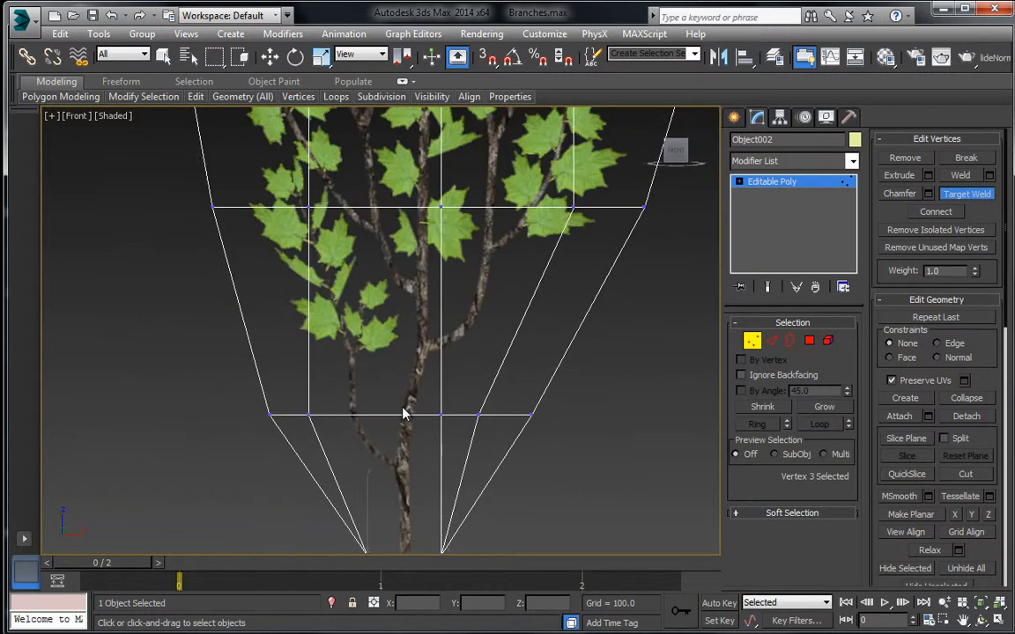
{"action": "middle_click_drag", "start_coordinate": [283, 378], "coordinate": [297, 364]}
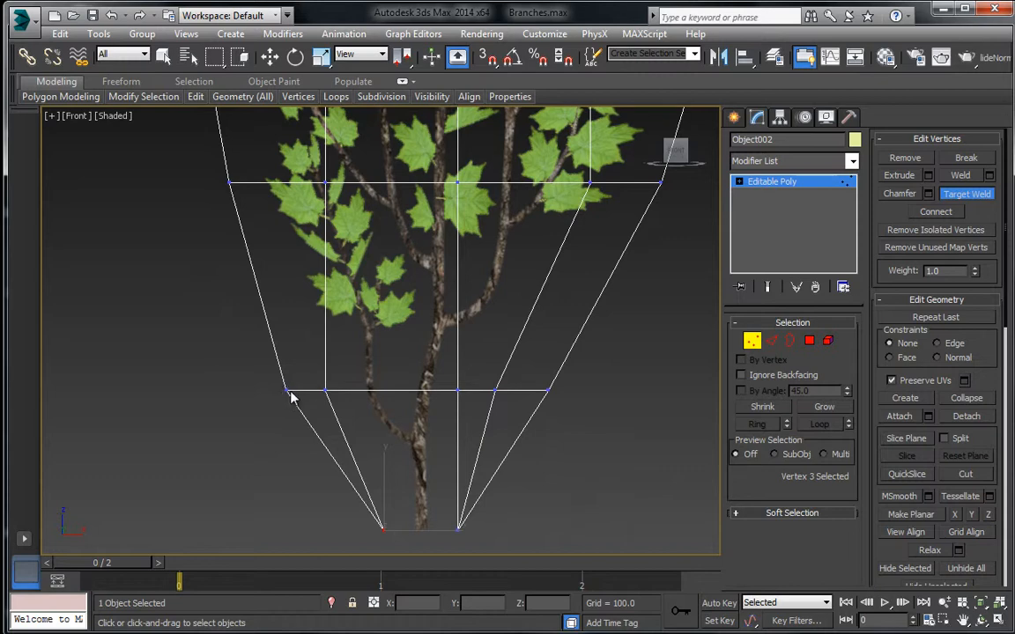
{"action": "left_click", "coordinate": [324, 390]}
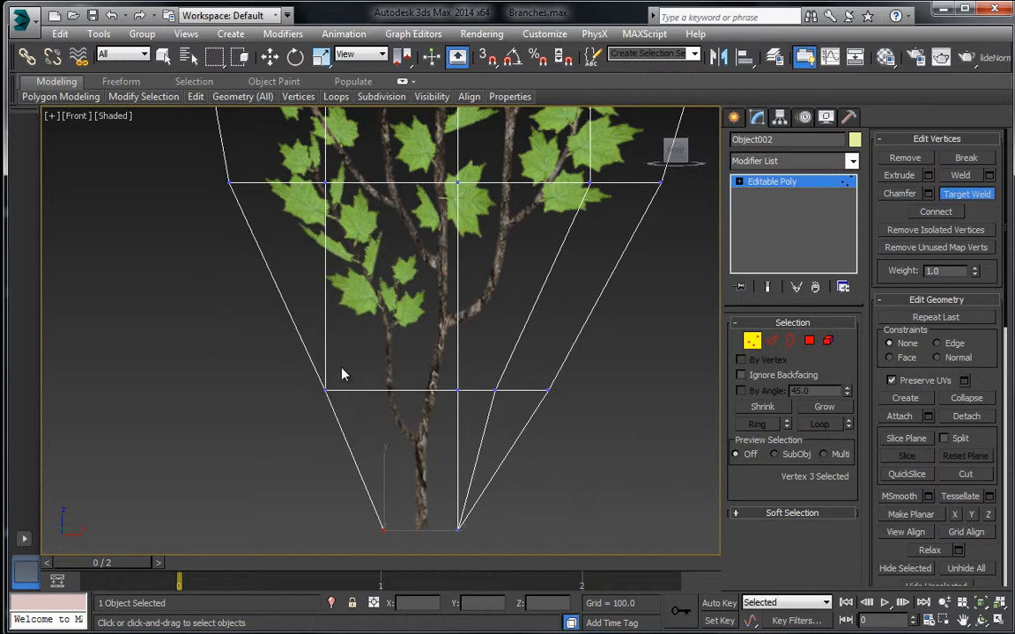
{"action": "scroll", "coordinate": [348, 370], "scroll_direction": "down", "scroll_amount": 4}
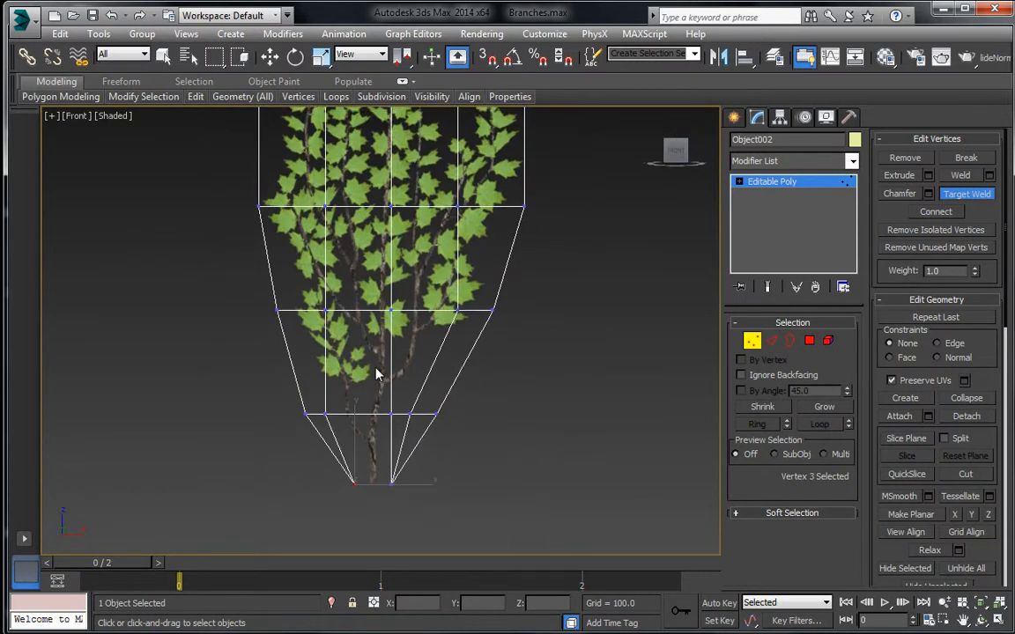
Step: Move the lower card's two bottom vertices horizontally to fit the stem base
{"action": "scroll", "coordinate": [377, 375], "scroll_direction": "up", "scroll_amount": 8}
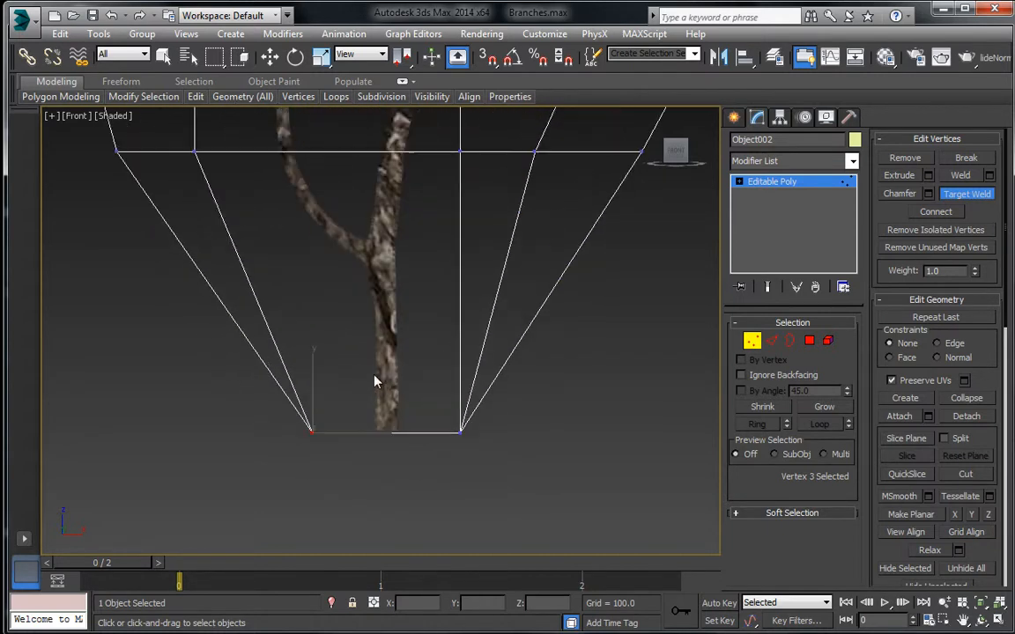
{"action": "left_click", "coordinate": [270, 56]}
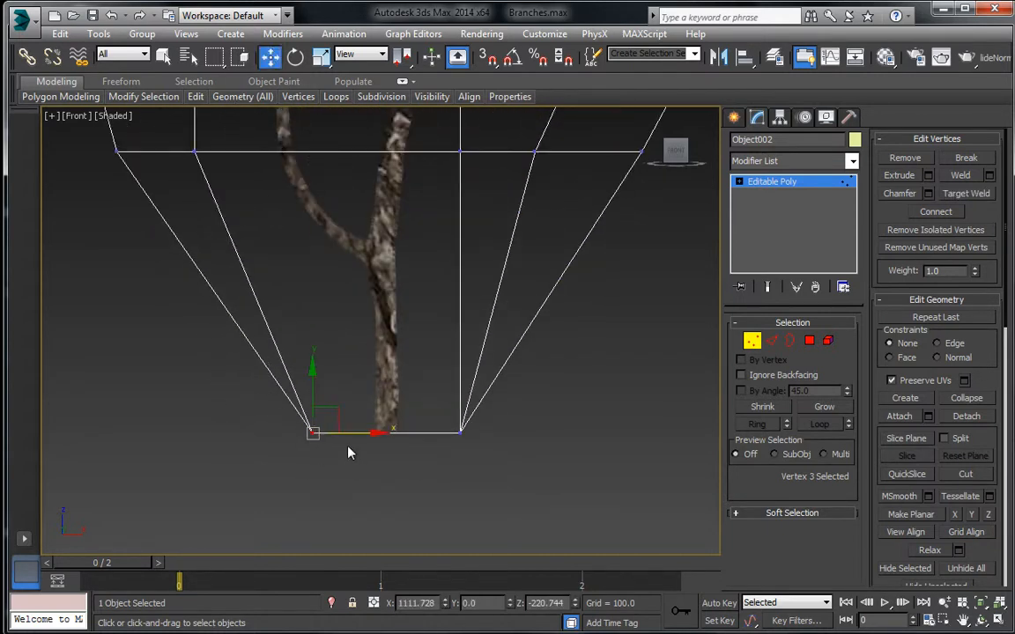
{"action": "mouse_move", "coordinate": [341, 433]}
{"action": "left_mouse_down"}
{"action": "mouse_move", "coordinate": [314, 432]}
{"action": "mouse_move", "coordinate": [400, 426]}
{"action": "mouse_move", "coordinate": [336, 432]}
{"action": "left_mouse_up"}
{"action": "left_click", "coordinate": [461, 432]}
{"action": "left_click_drag", "start_coordinate": [488, 433], "coordinate": [481, 433]}
Step: Target weld the lower card's upper outline vertices so that only the side corners, top centre and upper-left inner vertex remain
{"action": "middle_click_drag", "start_coordinate": [321, 330], "coordinate": [270, 497]}
{"action": "scroll", "coordinate": [269, 497], "scroll_direction": "up", "scroll_amount": 2}
{"action": "scroll", "coordinate": [270, 500], "scroll_direction": "down", "scroll_amount": 8}
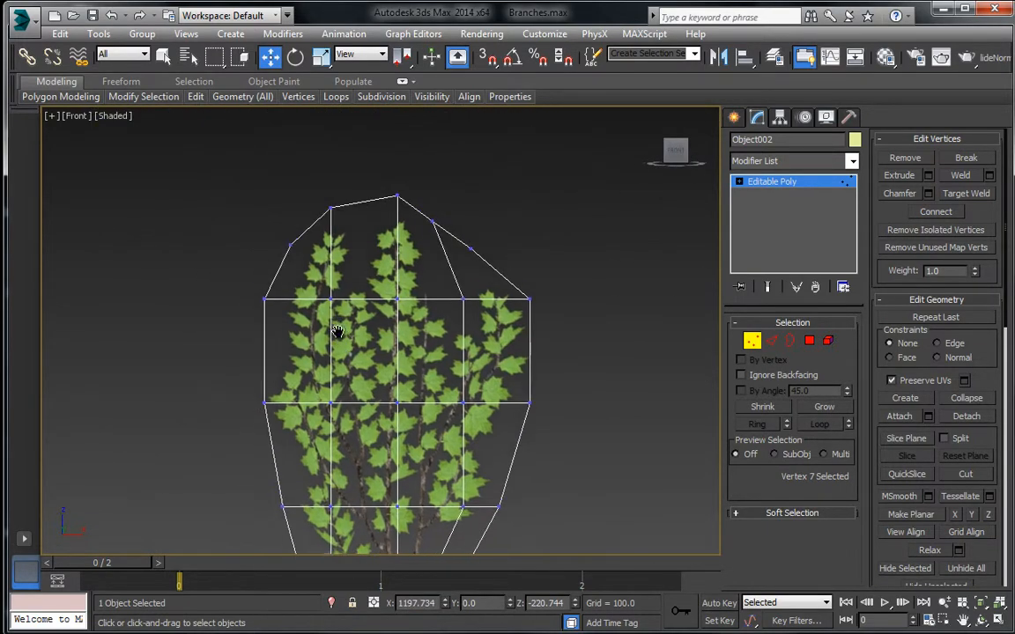
{"action": "left_click", "coordinate": [278, 249]}
{"action": "right_click", "coordinate": [256, 220]}
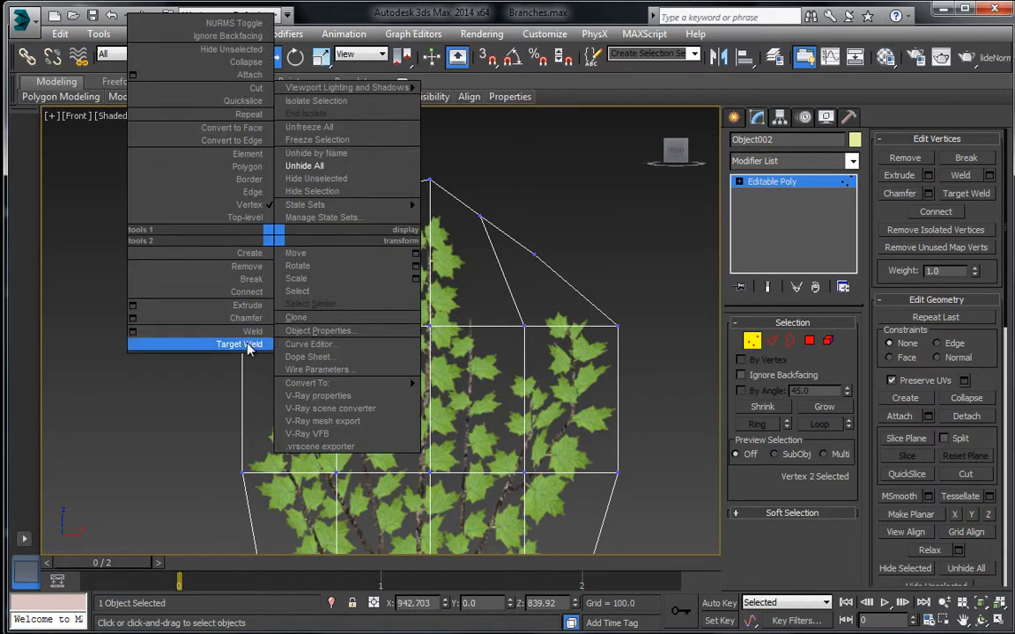
{"action": "left_click", "coordinate": [249, 344]}
{"action": "left_click", "coordinate": [281, 251]}
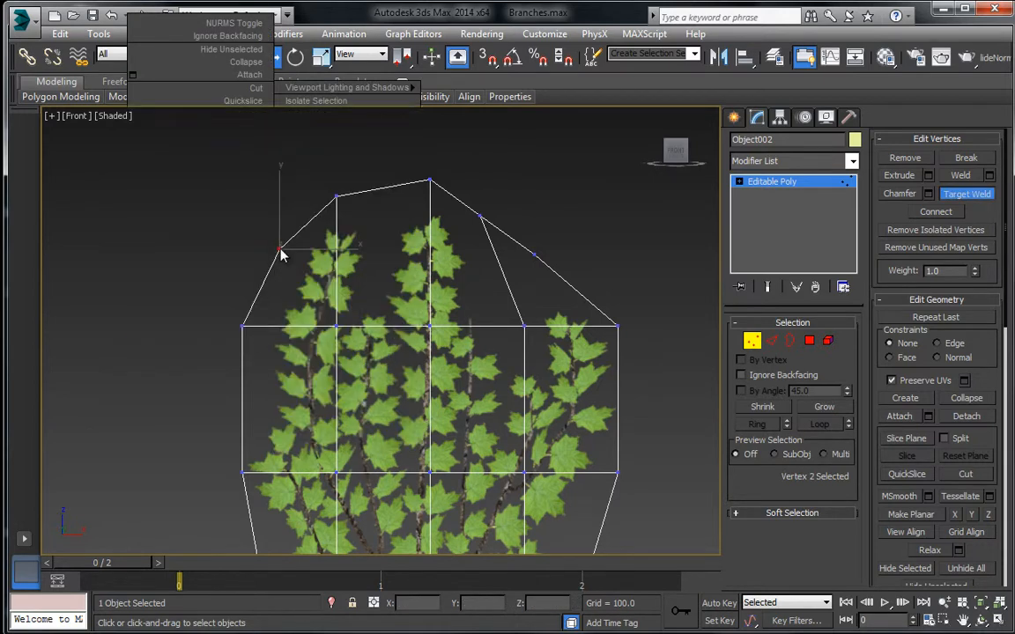
{"action": "left_click", "coordinate": [243, 327]}
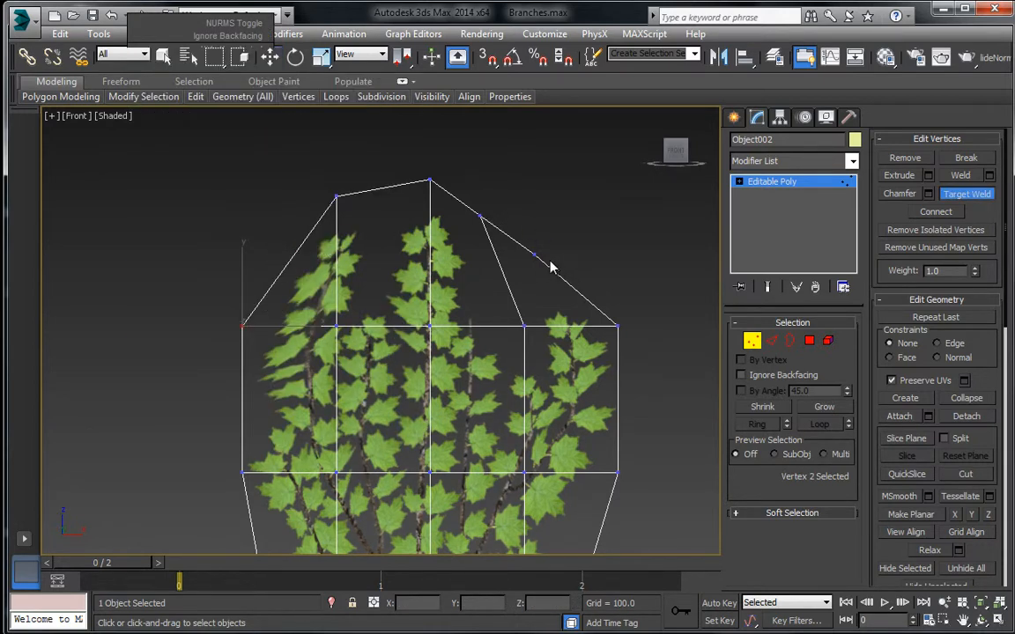
{"action": "left_click", "coordinate": [618, 326]}
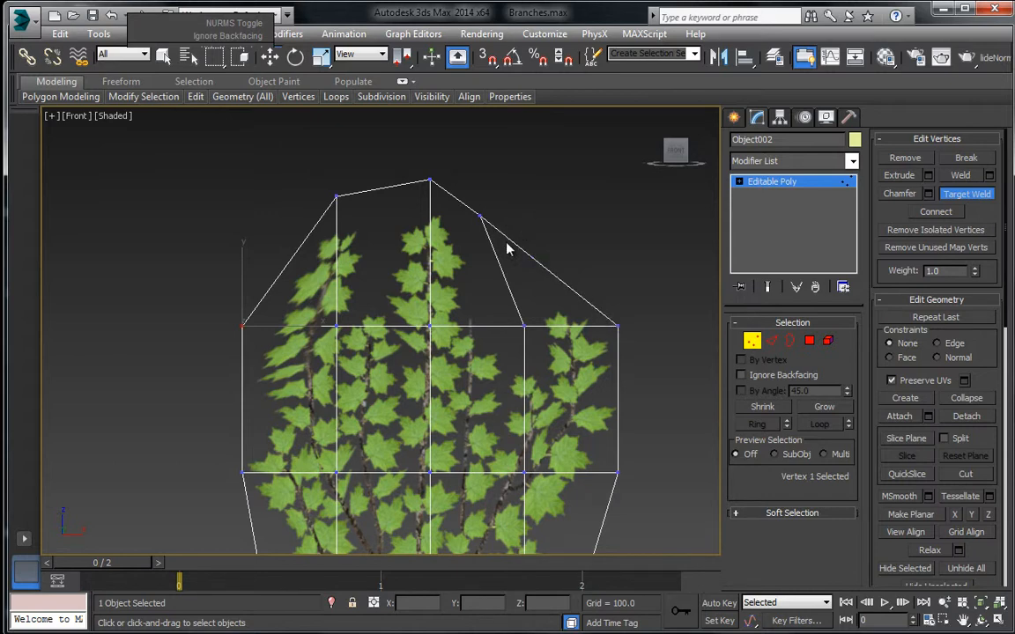
{"action": "left_click", "coordinate": [430, 181]}
Step: Target weld the lower card's right inner column of vertices onto the centre column, row by row down to the stem
{"action": "middle_click_drag", "start_coordinate": [476, 277], "coordinate": [494, 253]}
{"action": "scroll", "coordinate": [423, 241], "scroll_direction": "down", "scroll_amount": 3}
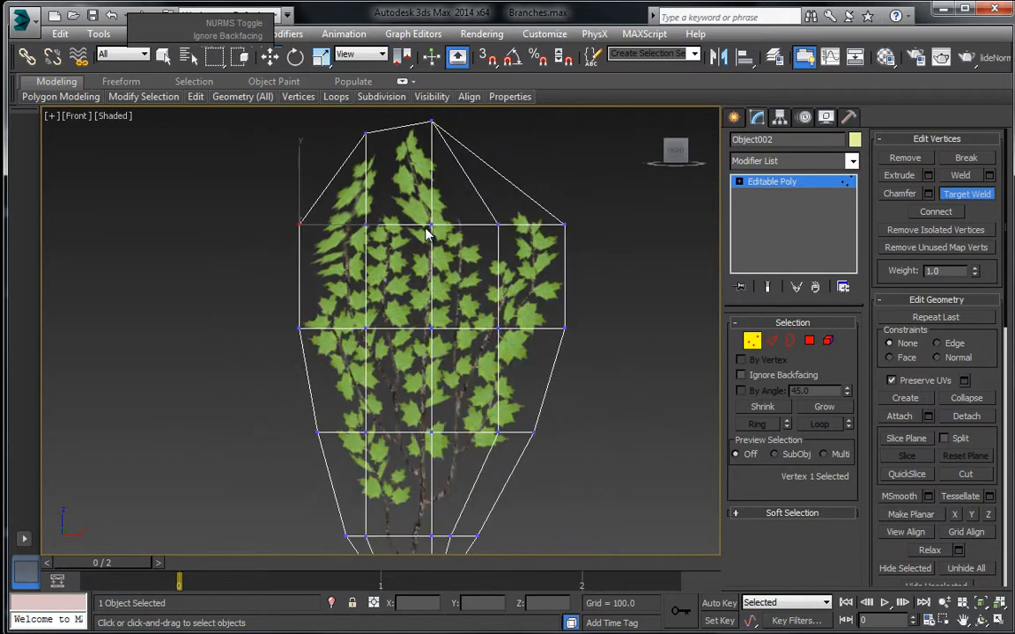
{"action": "left_click", "coordinate": [432, 224]}
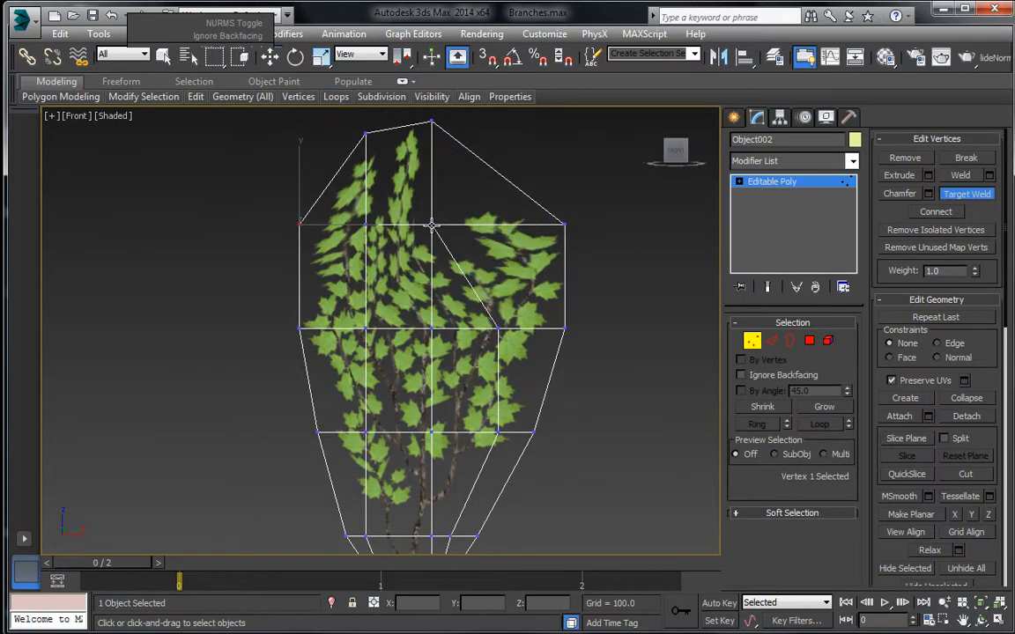
{"action": "left_click", "coordinate": [432, 330]}
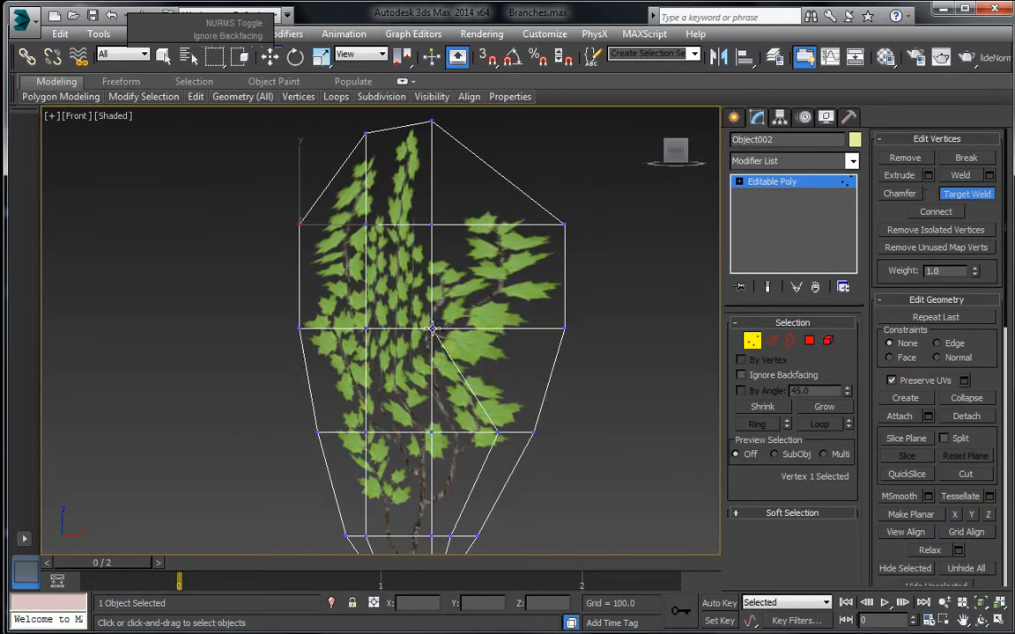
{"action": "left_click", "coordinate": [433, 433]}
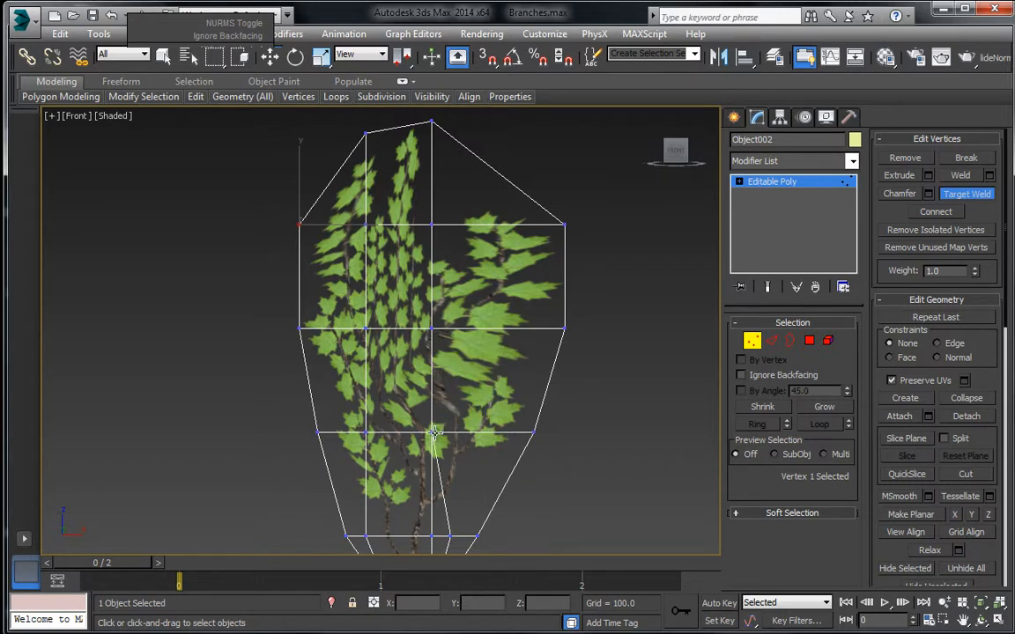
{"action": "middle_click_drag", "start_coordinate": [434, 474], "coordinate": [450, 381]}
{"action": "left_click", "coordinate": [446, 444]}
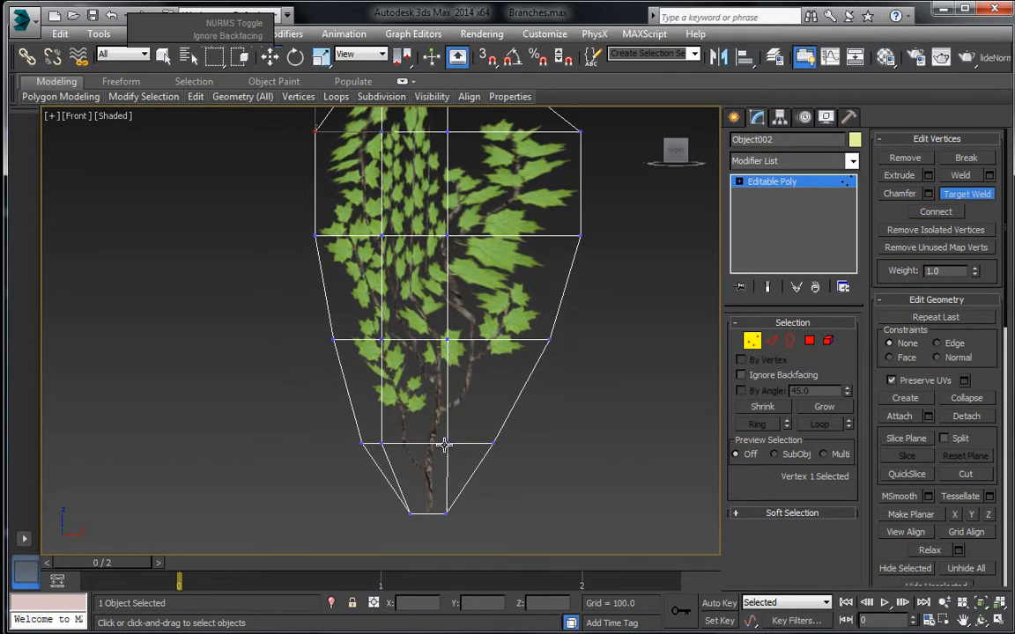
Step: Add an Unwrap UVW modifier to the lower card and display Branch_Diff.tga behind its UVs in the UV editor
{"action": "left_click", "coordinate": [823, 180]}
{"action": "left_click", "coordinate": [805, 162]}
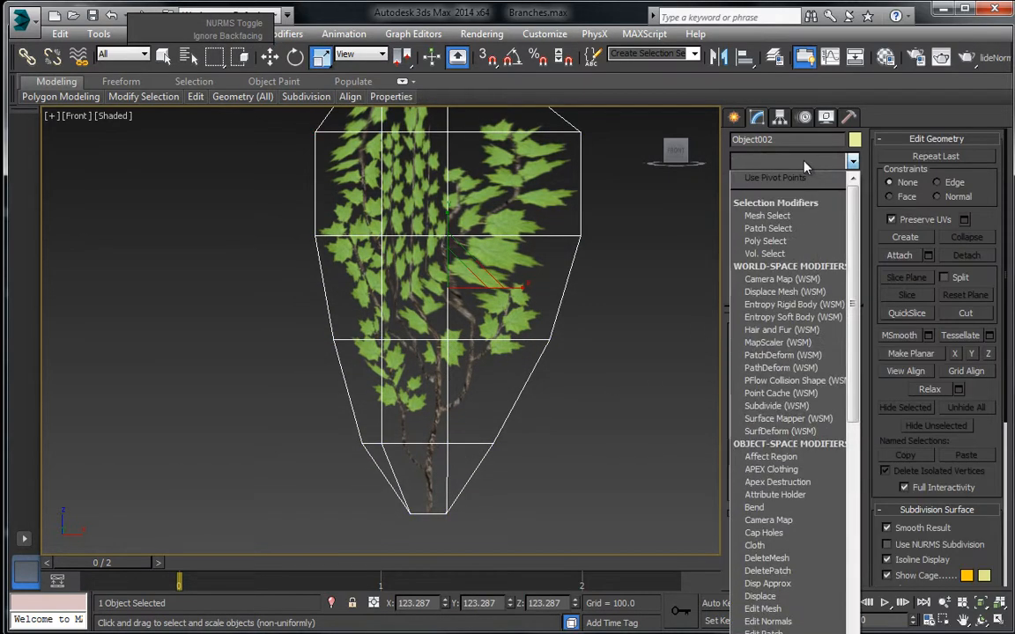
{"action": "key", "text": "u"}
{"action": "key", "text": "Return"}
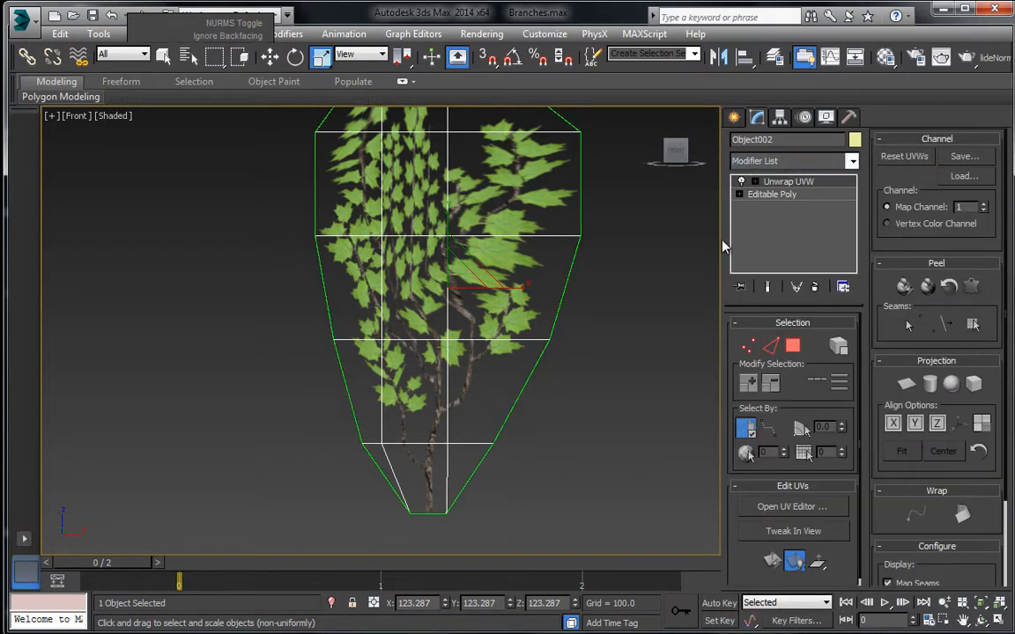
{"action": "left_click", "coordinate": [792, 506]}
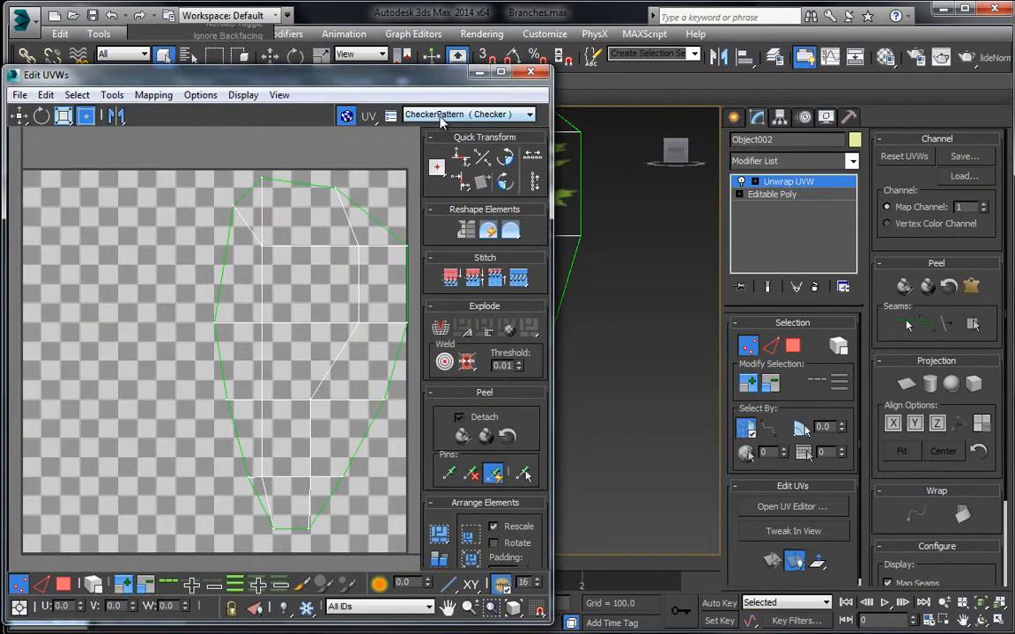
{"action": "left_click", "coordinate": [467, 114]}
{"action": "left_click", "coordinate": [453, 136]}
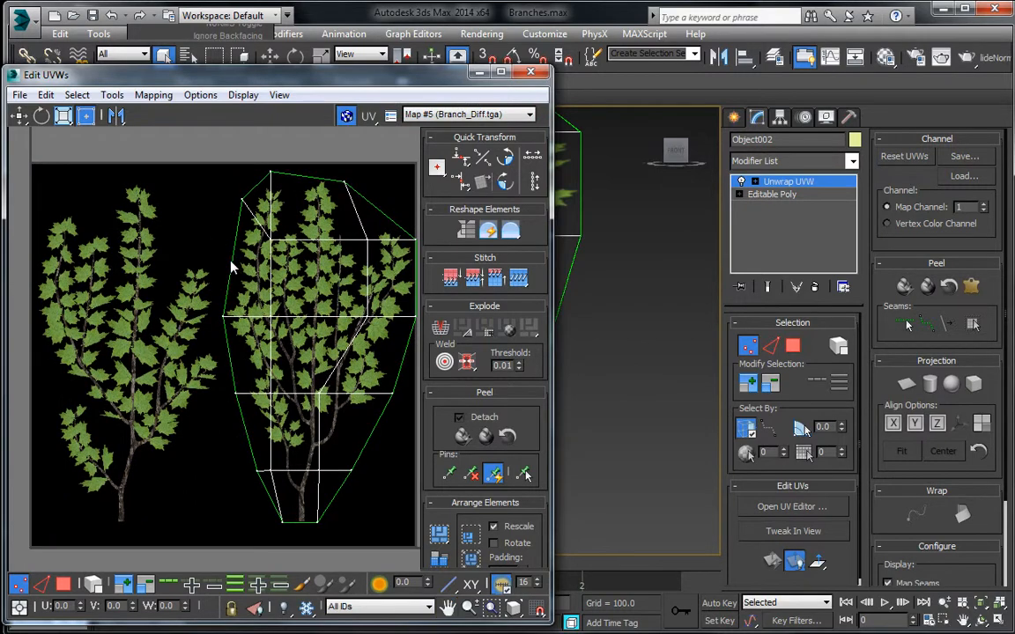
Step: Select all of the lower card's UV polygons and relax them by edge angles with 100 iterations and amount 0.1
{"action": "middle_click_drag", "start_coordinate": [231, 264], "coordinate": [218, 274]}
{"action": "scroll", "coordinate": [219, 274], "scroll_direction": "down", "scroll_amount": 1}
{"action": "left_click", "coordinate": [64, 584]}
{"action": "key", "text": "ctrl+a"}
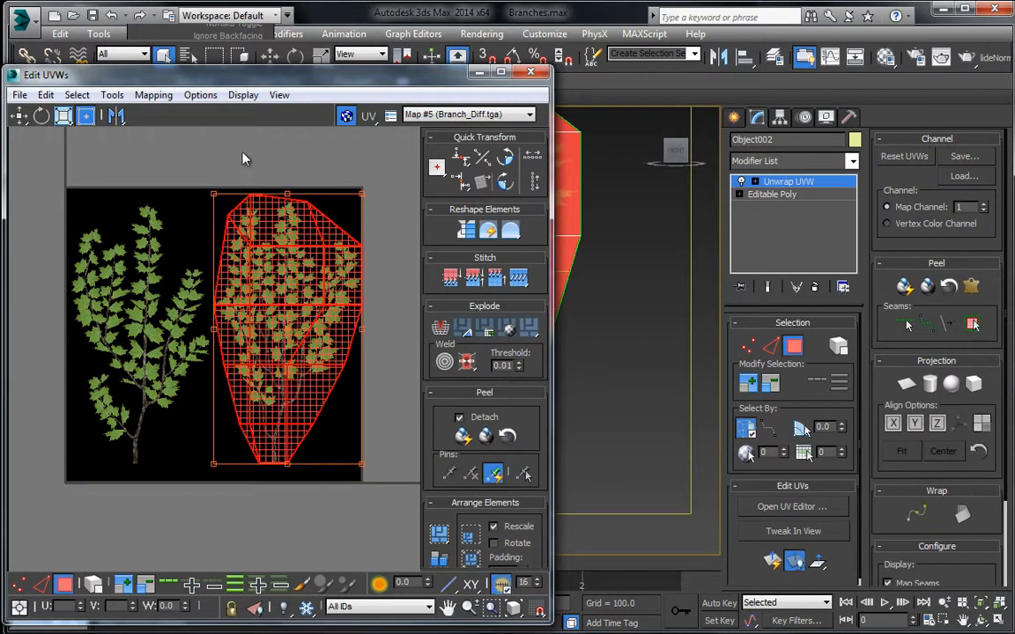
{"action": "left_click", "coordinate": [182, 151]}
{"action": "left_click_drag", "start_coordinate": [400, 502], "coordinate": [401, 503]}
{"action": "left_click", "coordinate": [111, 94]}
{"action": "left_click", "coordinate": [136, 366]}
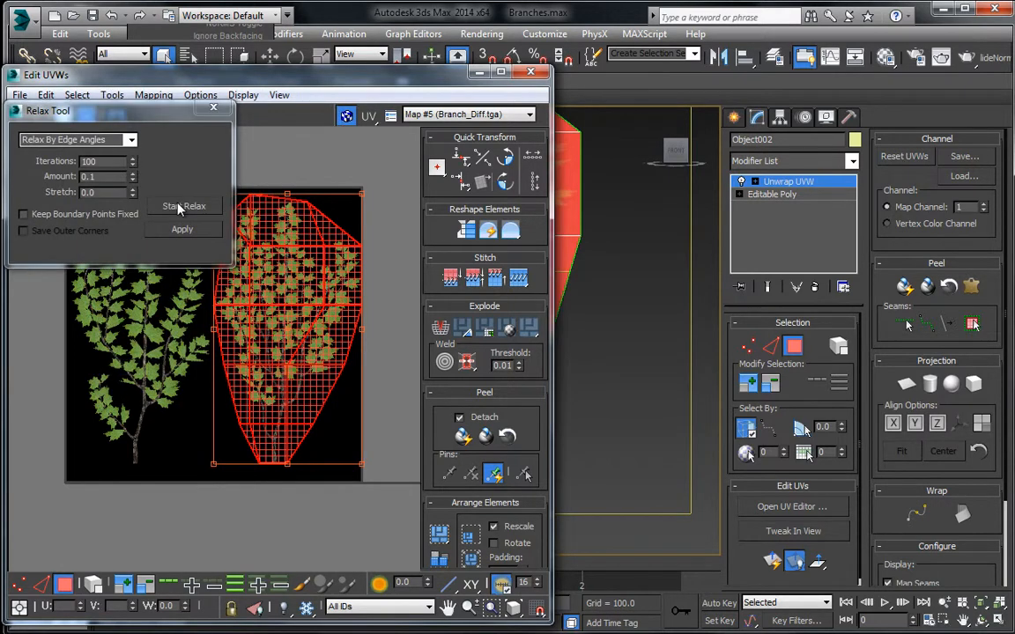
{"action": "left_click", "coordinate": [177, 205]}
{"action": "left_click", "coordinate": [213, 106]}
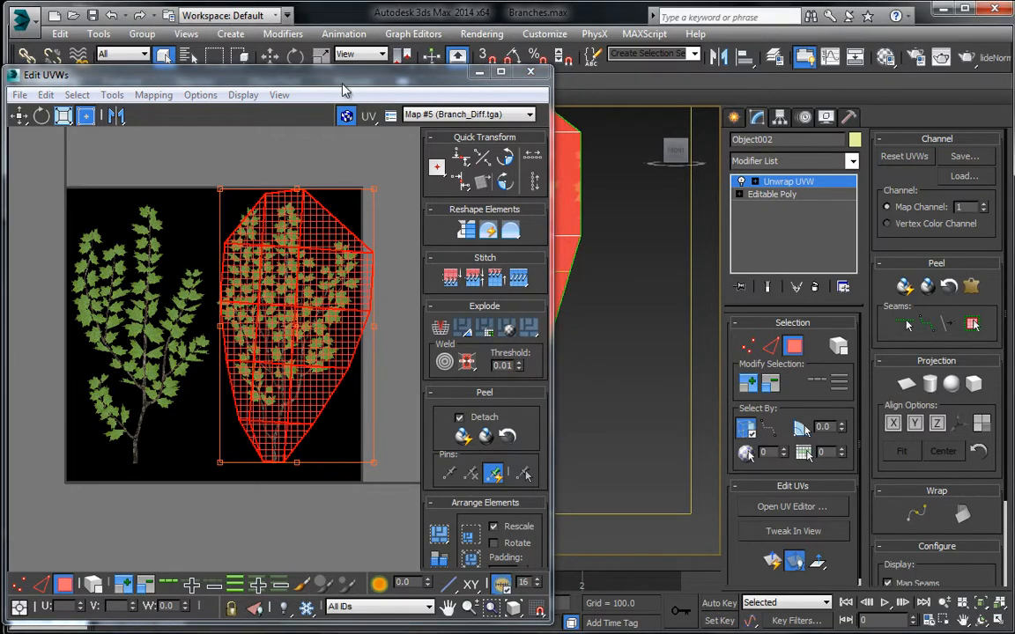
Step: Shift the relaxed UV shell horizontally so it fits inside the texture around the right-hand branch, and leave UV editing
{"action": "left_click_drag", "start_coordinate": [344, 79], "coordinate": [476, 49]}
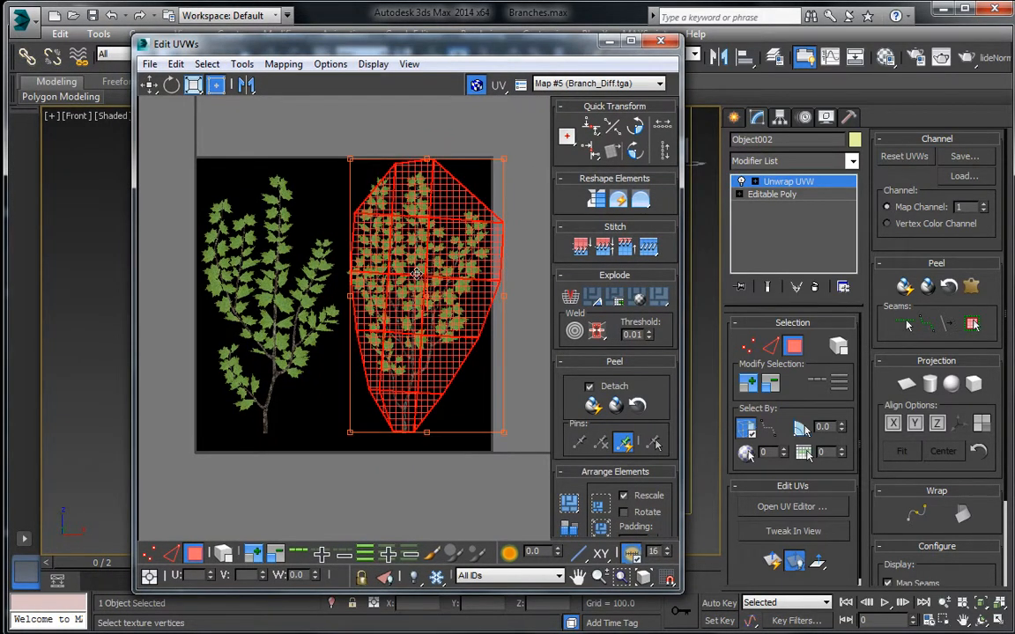
{"action": "scroll", "coordinate": [443, 257], "scroll_direction": "up", "scroll_amount": 3}
{"action": "left_click_drag", "start_coordinate": [443, 257], "coordinate": [427, 258]}
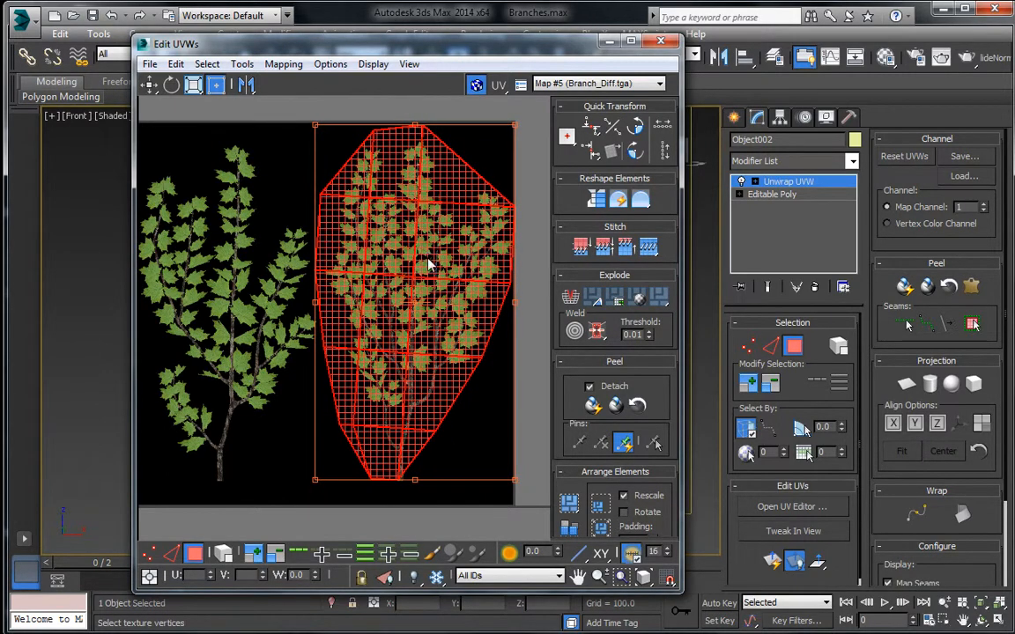
{"action": "left_click", "coordinate": [610, 42]}
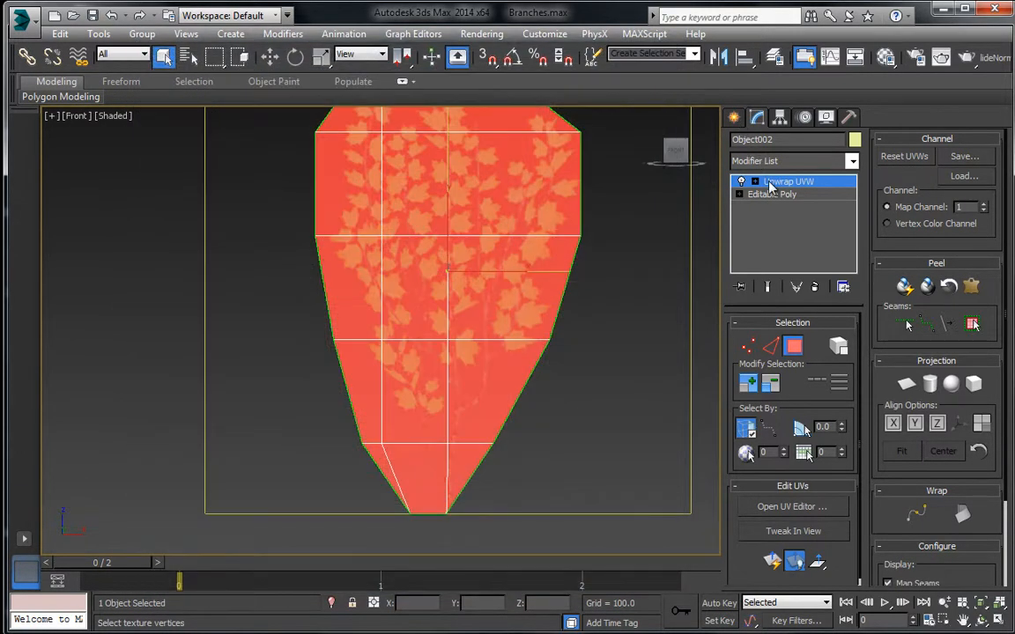
{"action": "left_click", "coordinate": [769, 185]}
{"action": "left_click", "coordinate": [617, 252]}
Step: Examine how the leaf texture sits on the lower card after the UV relax, compared with the card above
{"action": "middle_click_drag", "start_coordinate": [495, 217], "coordinate": [494, 302]}
{"action": "left_click", "coordinate": [423, 256]}
{"action": "middle_click_drag", "start_coordinate": [354, 242], "coordinate": [359, 266]}
{"action": "middle_click_drag", "start_coordinate": [354, 325], "coordinate": [304, 336]}
{"action": "scroll", "coordinate": [305, 326], "scroll_direction": "down", "scroll_amount": 2}
{"action": "middle_click_drag", "start_coordinate": [454, 242], "coordinate": [430, 341]}
{"action": "scroll", "coordinate": [411, 359], "scroll_direction": "down", "scroll_amount": 2}
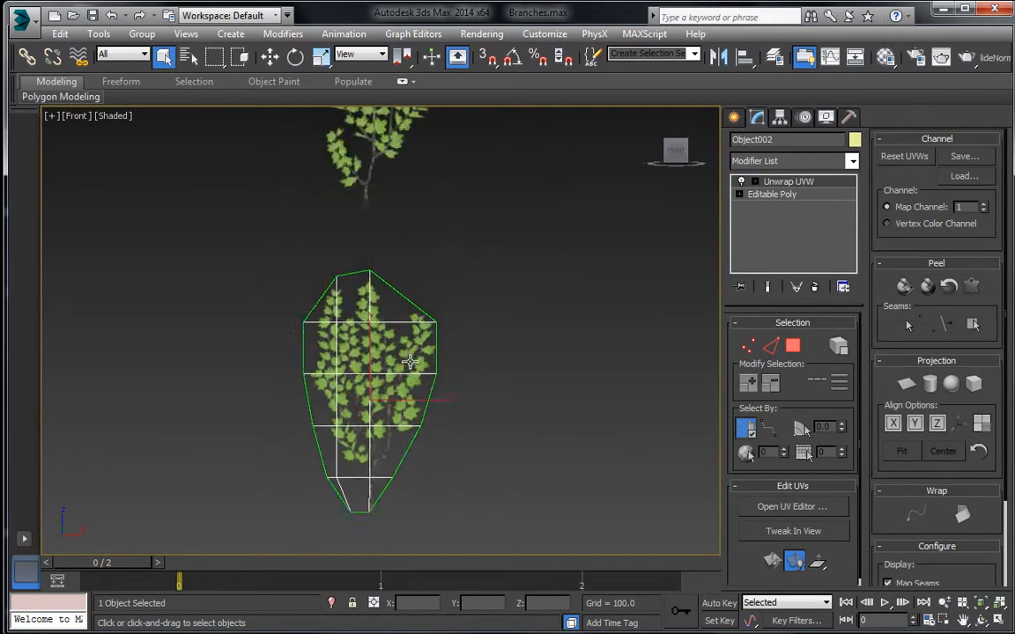
{"action": "scroll", "coordinate": [405, 290], "scroll_direction": "down", "scroll_amount": 3}
{"action": "scroll", "coordinate": [405, 290], "scroll_direction": "up", "scroll_amount": 2}
Step: Target weld the upper card's lower-right outline vertex onto the right vertex at the stem base
{"action": "left_click", "coordinate": [406, 291]}
{"action": "scroll", "coordinate": [401, 282], "scroll_direction": "up", "scroll_amount": 3}
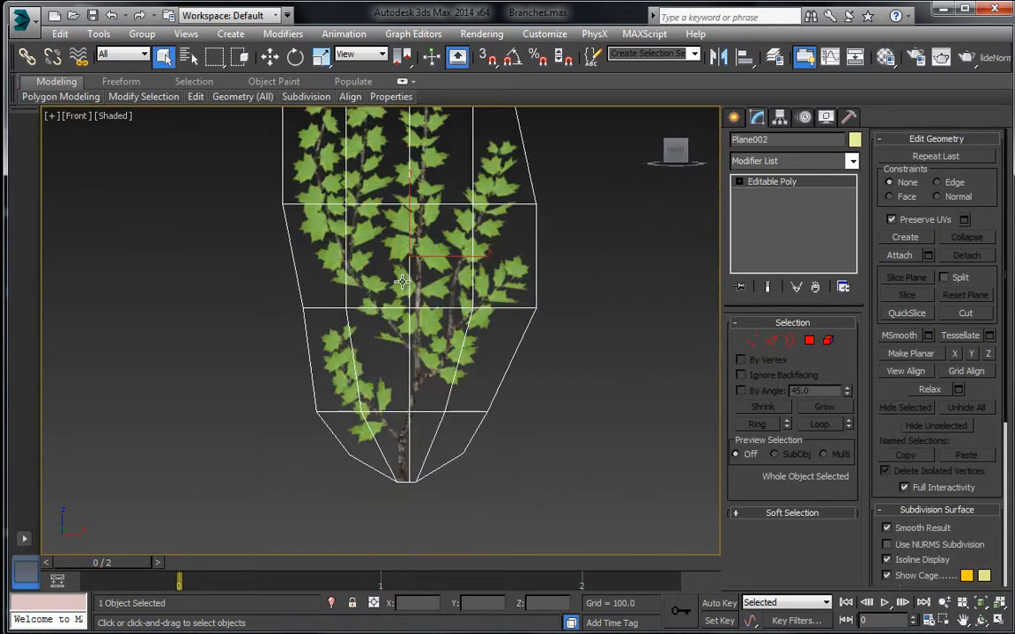
{"action": "left_click", "coordinate": [752, 341]}
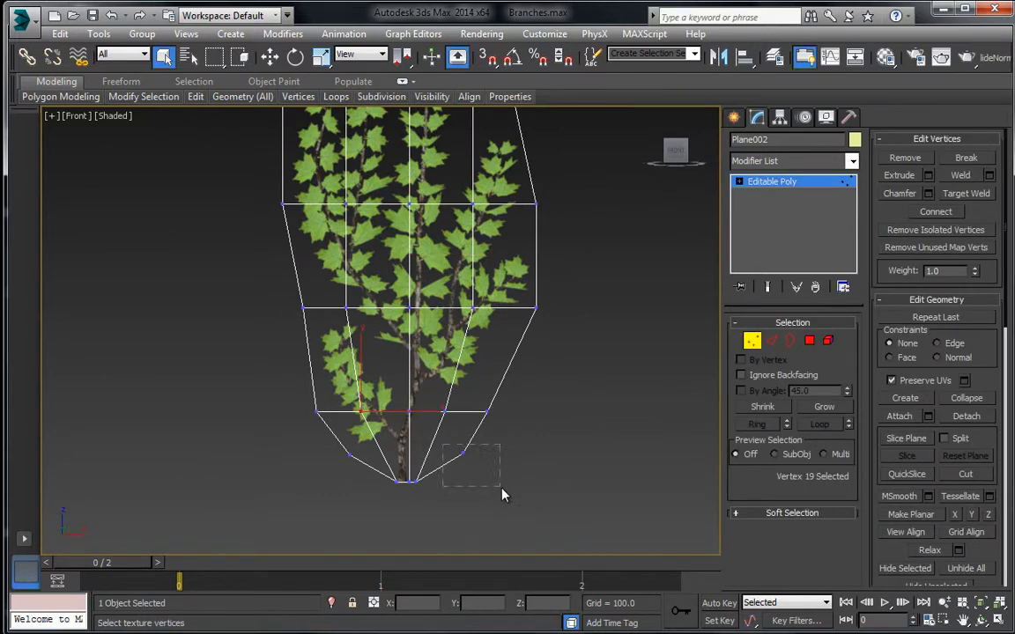
{"action": "left_click_drag", "start_coordinate": [503, 489], "coordinate": [503, 490]}
{"action": "right_click", "coordinate": [467, 454]}
{"action": "left_click", "coordinate": [430, 558]}
{"action": "middle_click_drag", "start_coordinate": [450, 471], "coordinate": [508, 437]}
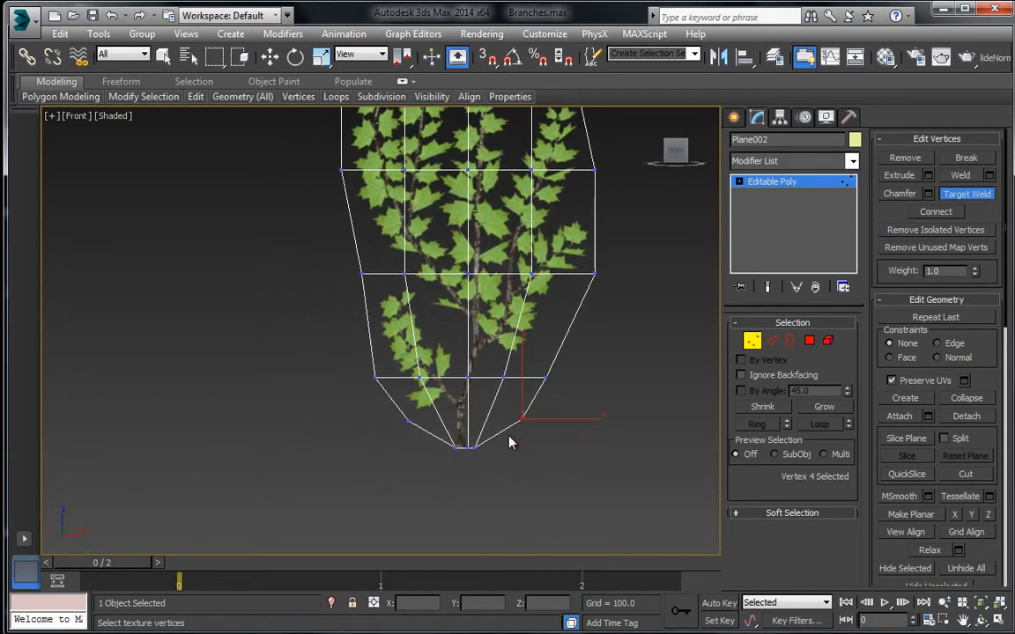
{"action": "scroll", "coordinate": [509, 442], "scroll_direction": "up", "scroll_amount": 3}
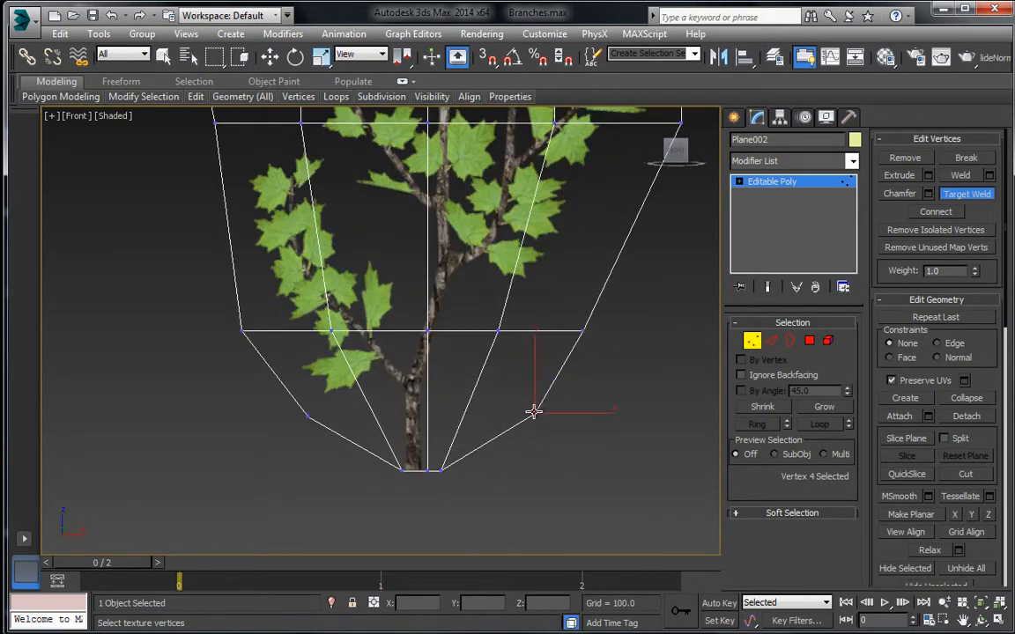
{"action": "left_click", "coordinate": [439, 471]}
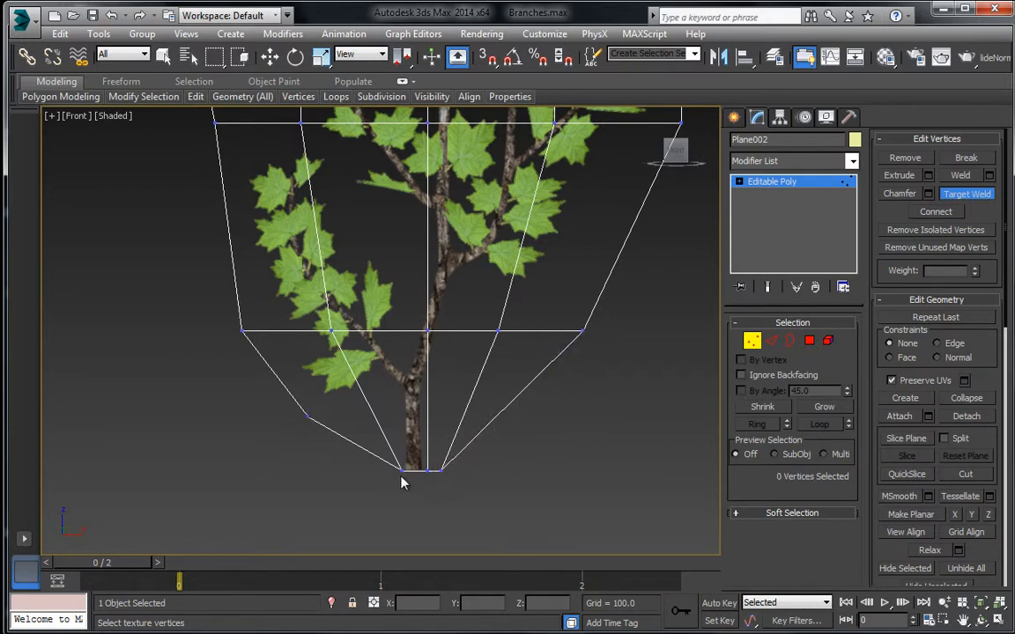
Step: Target weld the upper card's lower-left outline vertex onto the left stem-base vertex and its outer top outline vertices onto their inner neighbours
{"action": "right_click", "coordinate": [328, 433]}
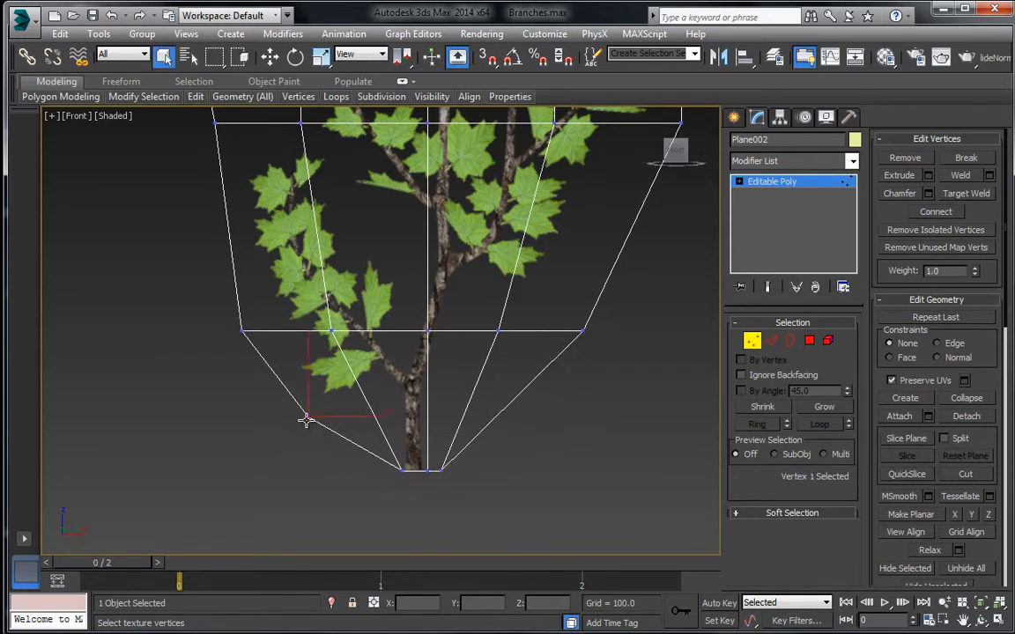
{"action": "right_click", "coordinate": [302, 418]}
{"action": "left_click", "coordinate": [272, 518]}
{"action": "right_click", "coordinate": [323, 398]}
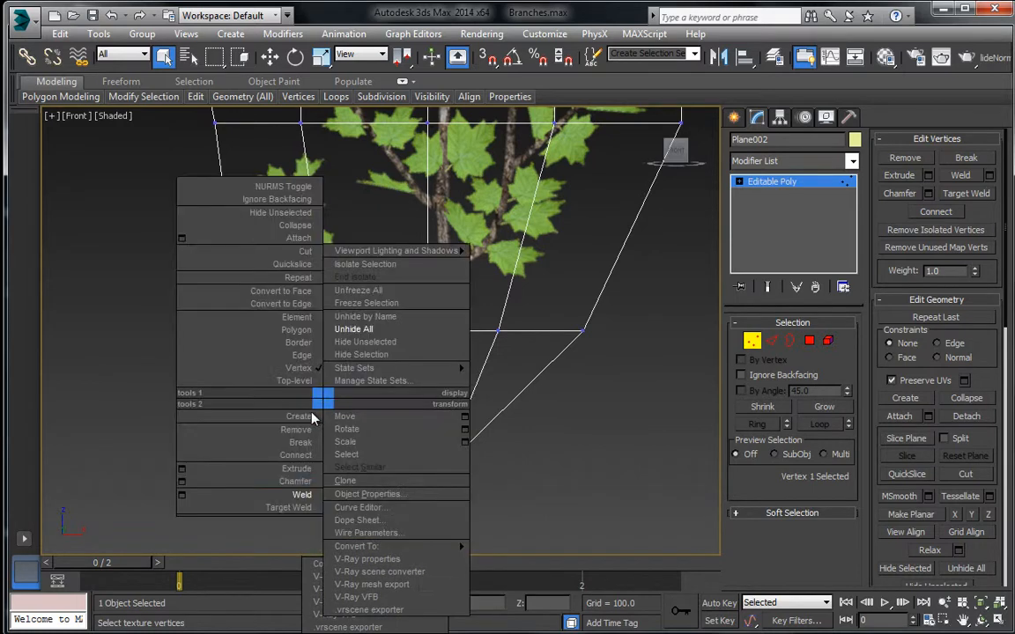
{"action": "left_click", "coordinate": [290, 508]}
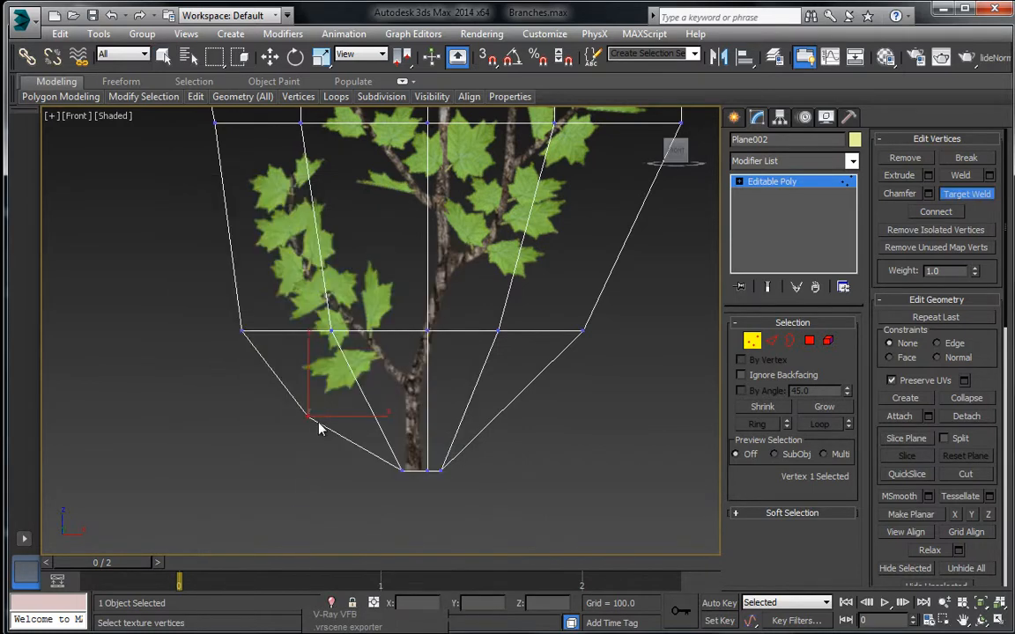
{"action": "left_click", "coordinate": [401, 471]}
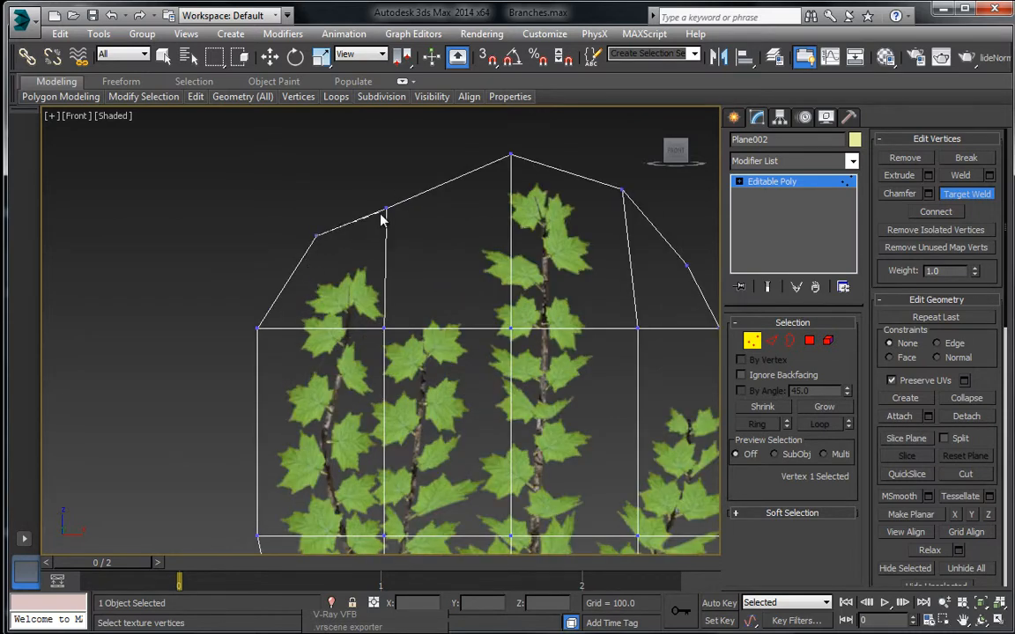
{"action": "left_click", "coordinate": [385, 210]}
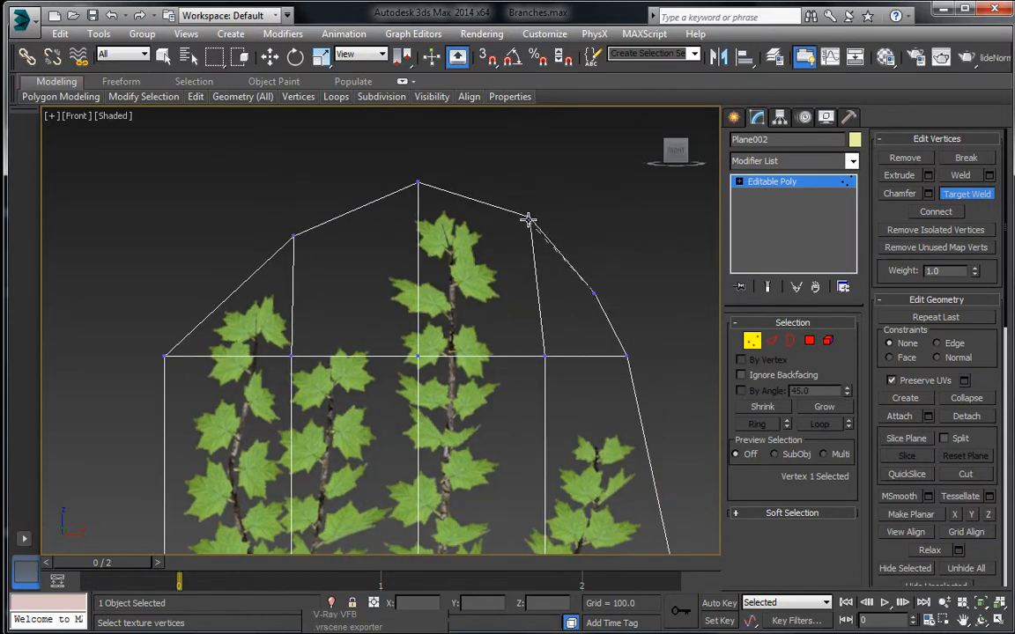
{"action": "left_click_drag", "start_coordinate": [527, 218], "coordinate": [418, 183]}
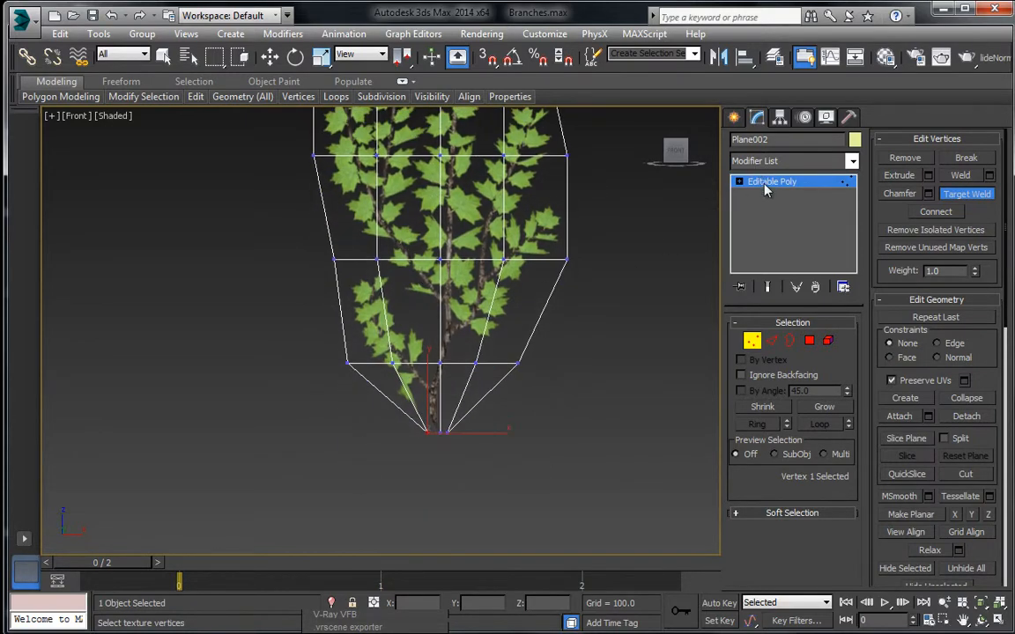
Step: Add an Unwrap UVW modifier to the upper card and open its UVs in the UV editor
{"action": "left_click", "coordinate": [764, 184]}
{"action": "left_click", "coordinate": [780, 162]}
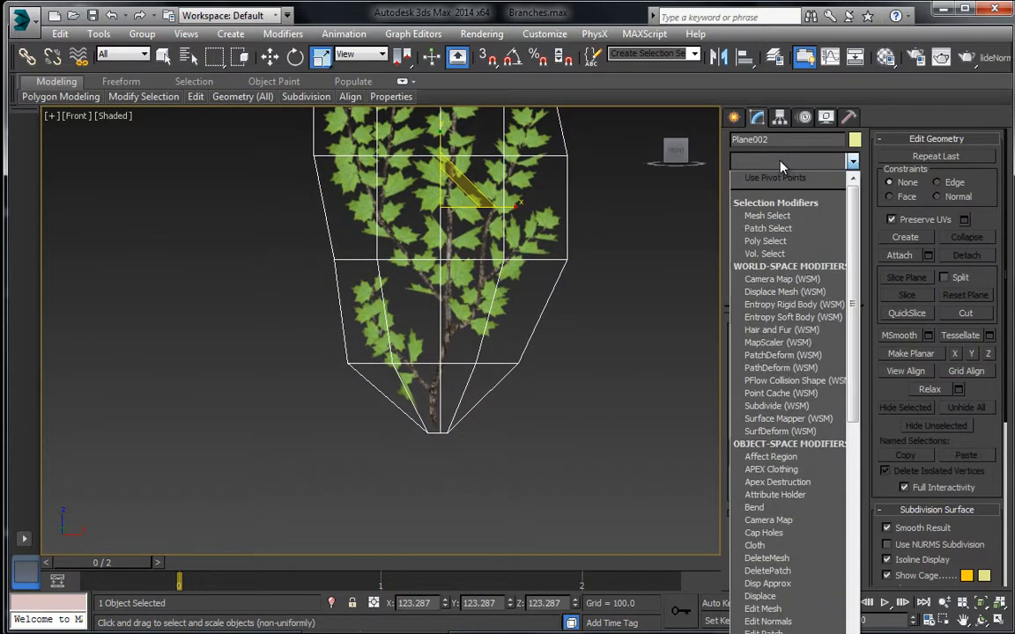
{"action": "key", "text": "u"}
{"action": "key", "text": "Return"}
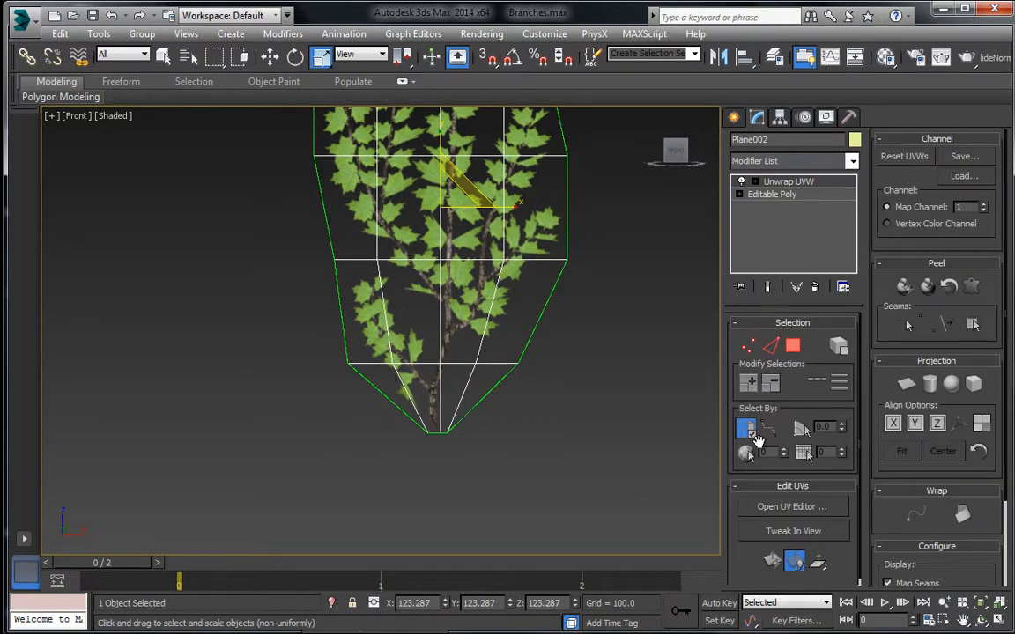
{"action": "left_click", "coordinate": [779, 507]}
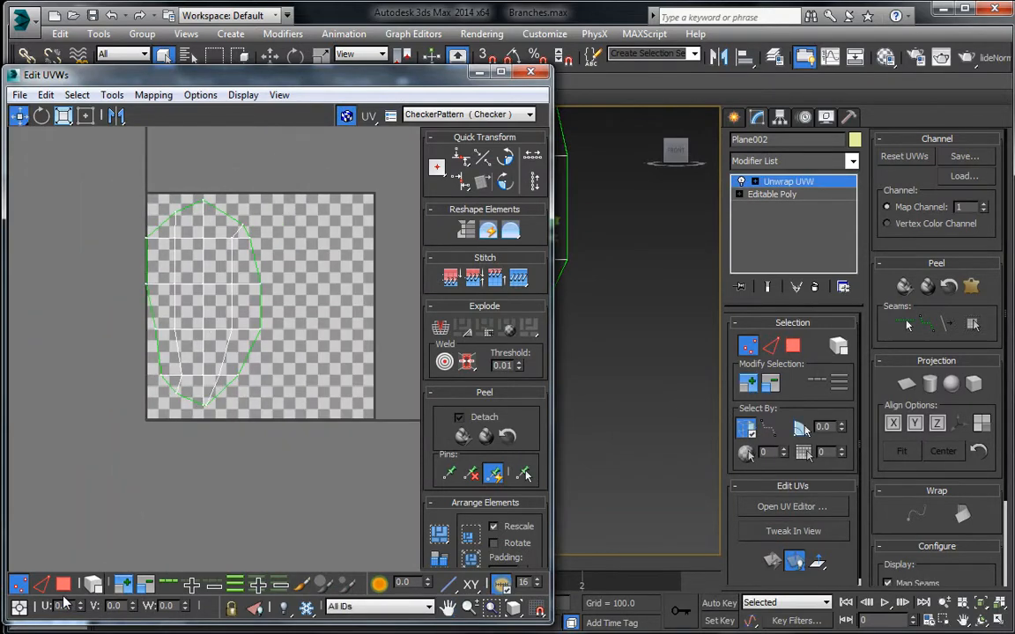
Step: Select all of the upper card's UV faces and display the Branch_Diff.tga map behind them
{"action": "left_click", "coordinate": [64, 585]}
{"action": "left_click_drag", "start_coordinate": [132, 165], "coordinate": [383, 316]}
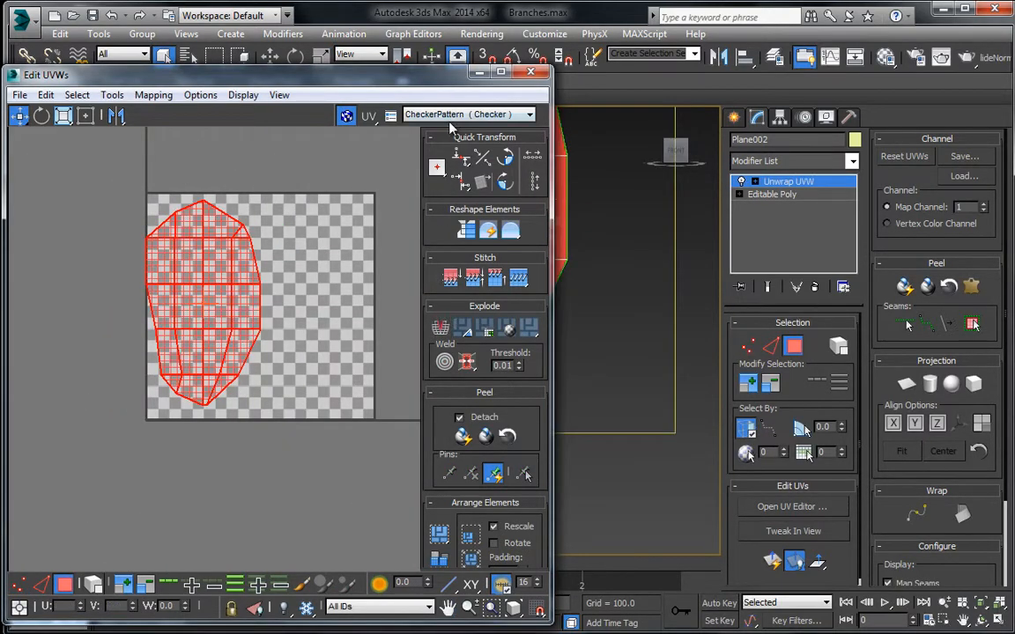
{"action": "left_click", "coordinate": [412, 114]}
{"action": "left_click", "coordinate": [443, 141]}
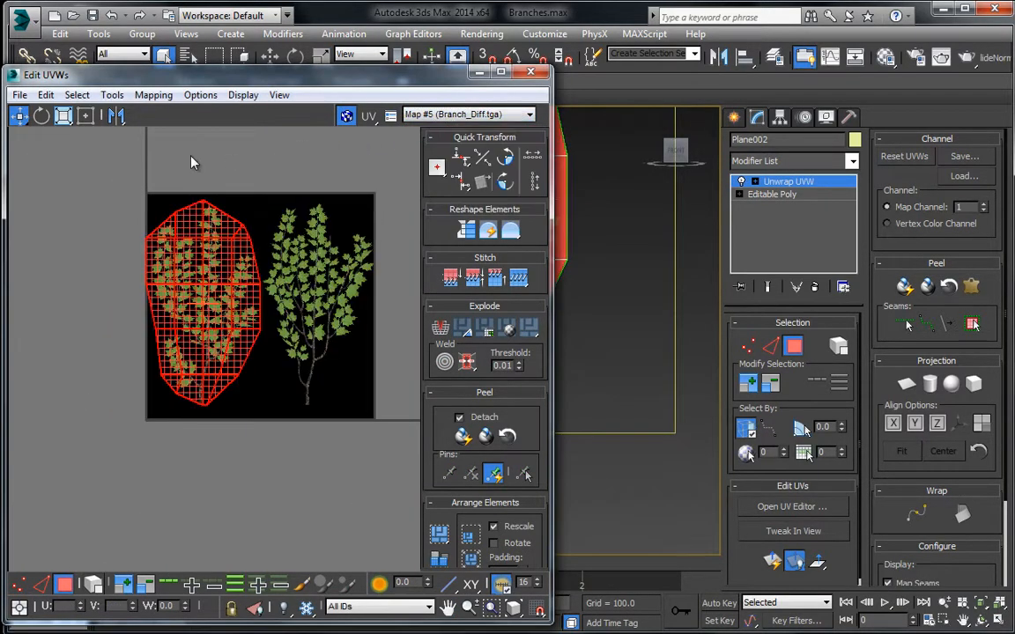
Step: Relax the upper card's selected UV faces by edge angles and close the Relax tool
{"action": "left_click", "coordinate": [111, 94]}
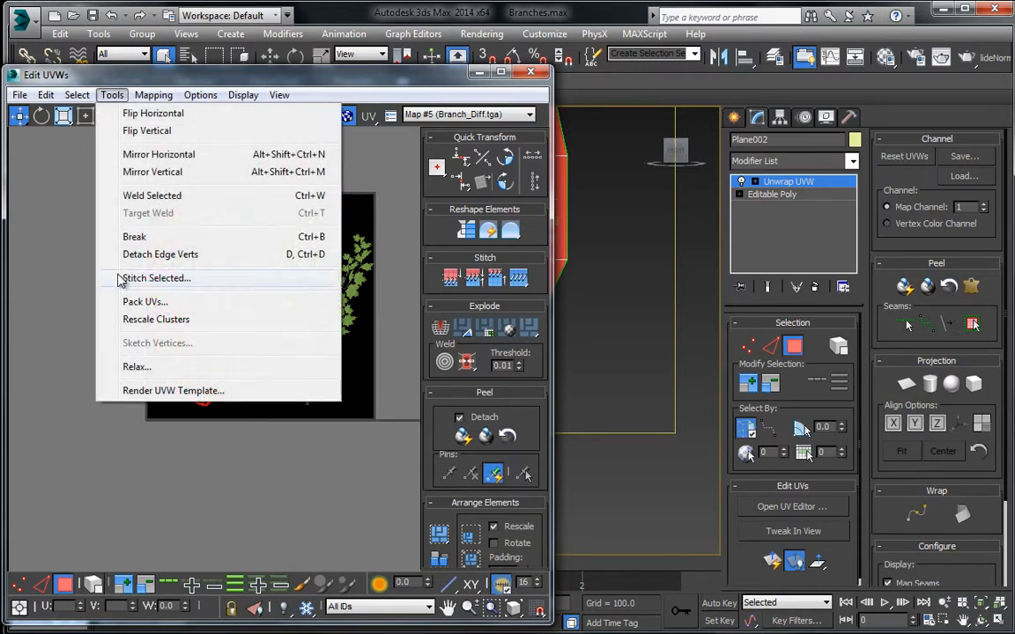
{"action": "left_click", "coordinate": [134, 368]}
{"action": "left_click", "coordinate": [182, 208]}
{"action": "left_click", "coordinate": [182, 208]}
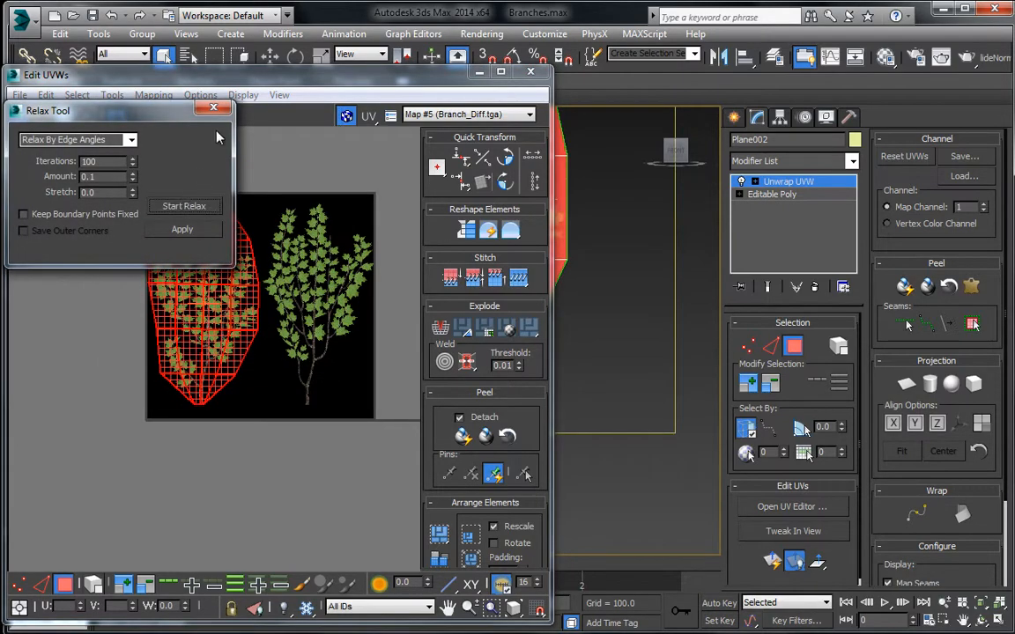
{"action": "left_click", "coordinate": [213, 107]}
Step: Check the relaxed UVs against the leaf texture, close the UV editor, leave face selection and deselect the upper card
{"action": "scroll", "coordinate": [200, 232], "scroll_direction": "up", "scroll_amount": 3}
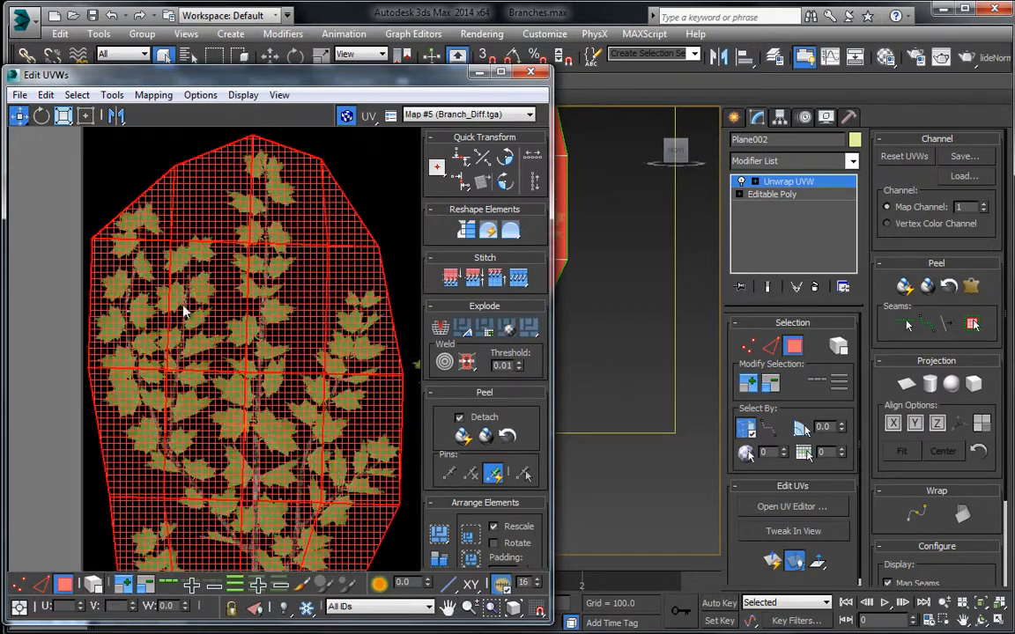
{"action": "middle_click_drag", "start_coordinate": [179, 407], "coordinate": [189, 298]}
{"action": "scroll", "coordinate": [219, 352], "scroll_direction": "down", "scroll_amount": 1}
{"action": "middle_click_drag", "start_coordinate": [229, 392], "coordinate": [228, 349]}
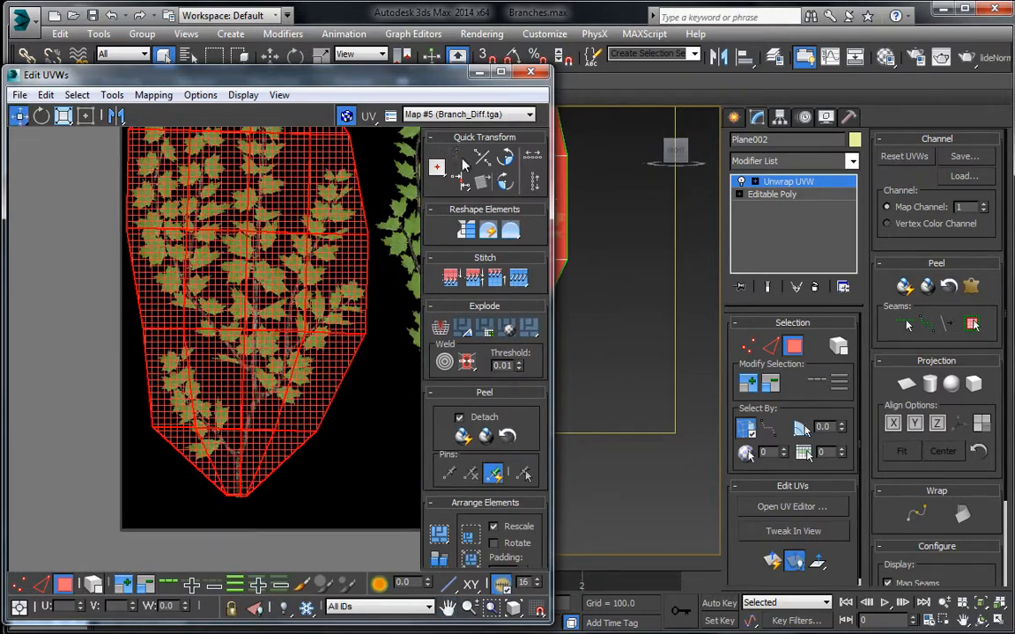
{"action": "left_click", "coordinate": [531, 72]}
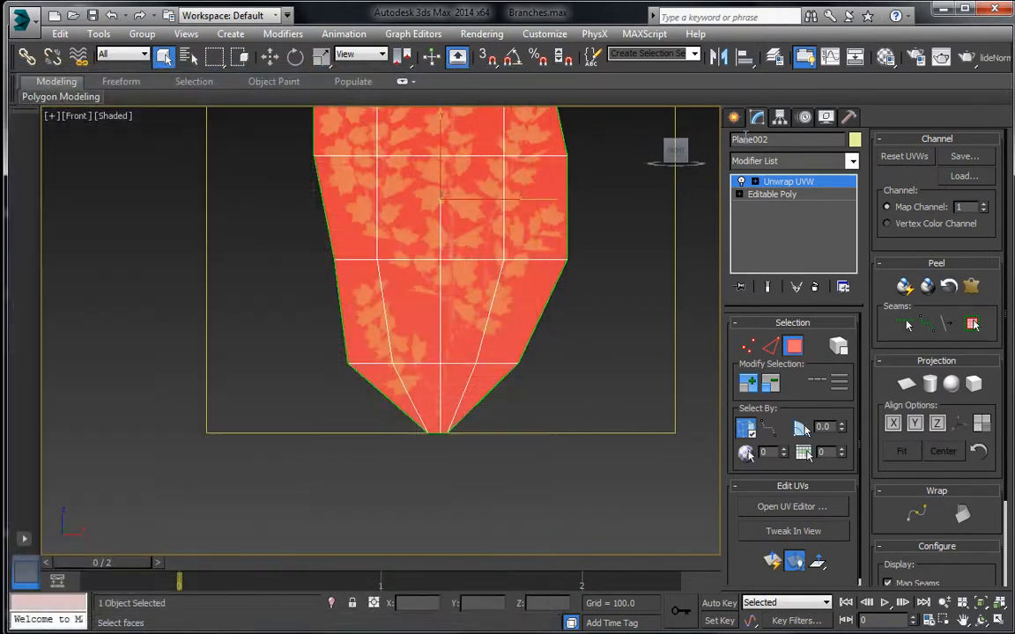
{"action": "left_click", "coordinate": [784, 184]}
{"action": "left_click", "coordinate": [567, 334]}
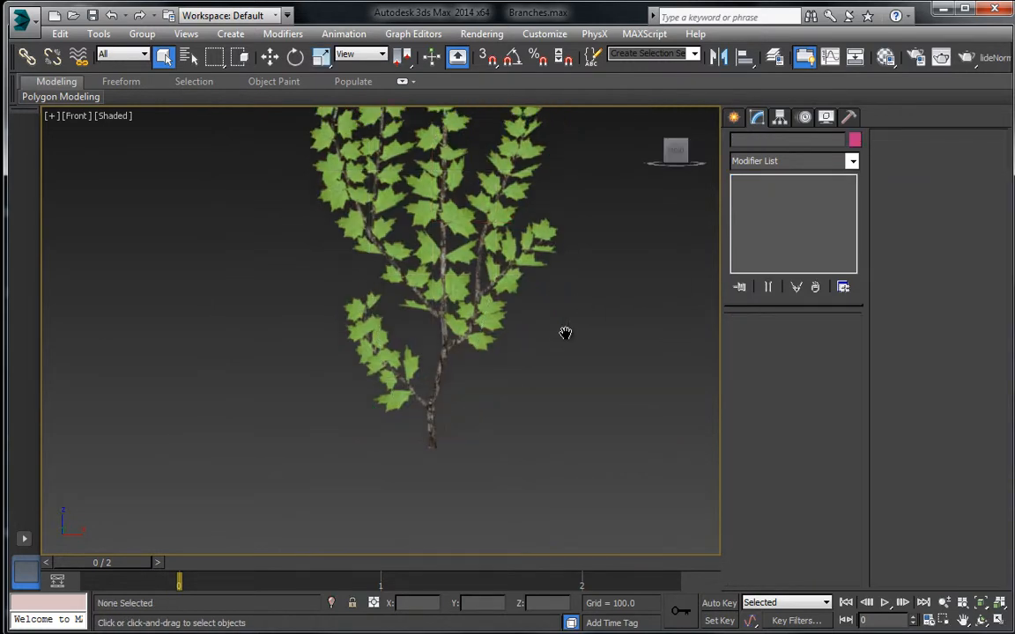
{"action": "scroll", "coordinate": [494, 317], "scroll_direction": "down", "scroll_amount": 3}
Step: Select the upper card and move only its pivot down close to the stem base
{"action": "left_click", "coordinate": [428, 331]}
{"action": "scroll", "coordinate": [458, 322], "scroll_direction": "down", "scroll_amount": 5}
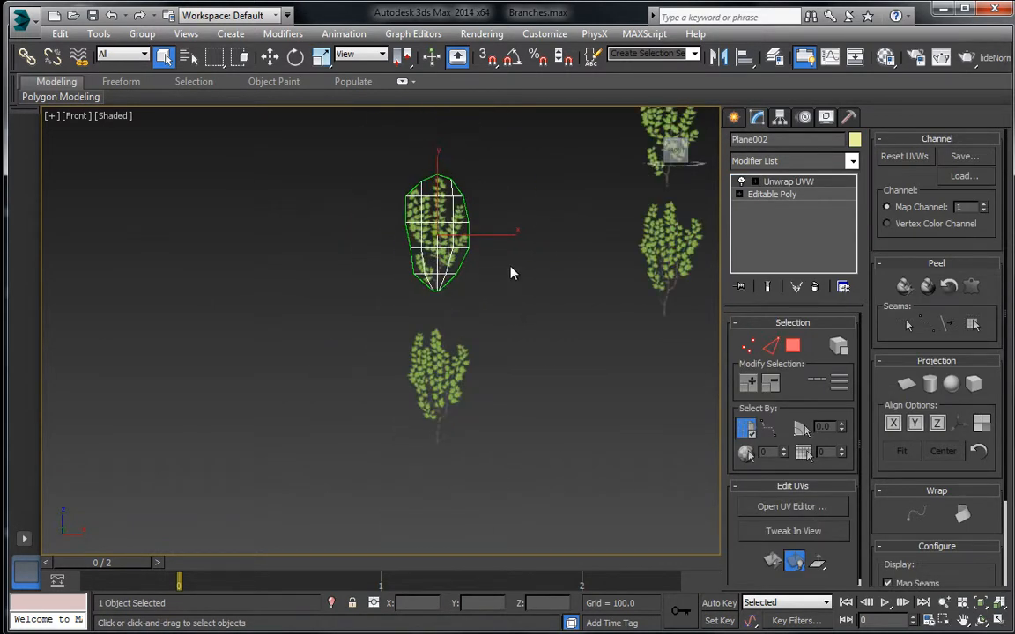
{"action": "left_click", "coordinate": [779, 117]}
{"action": "left_click", "coordinate": [793, 218]}
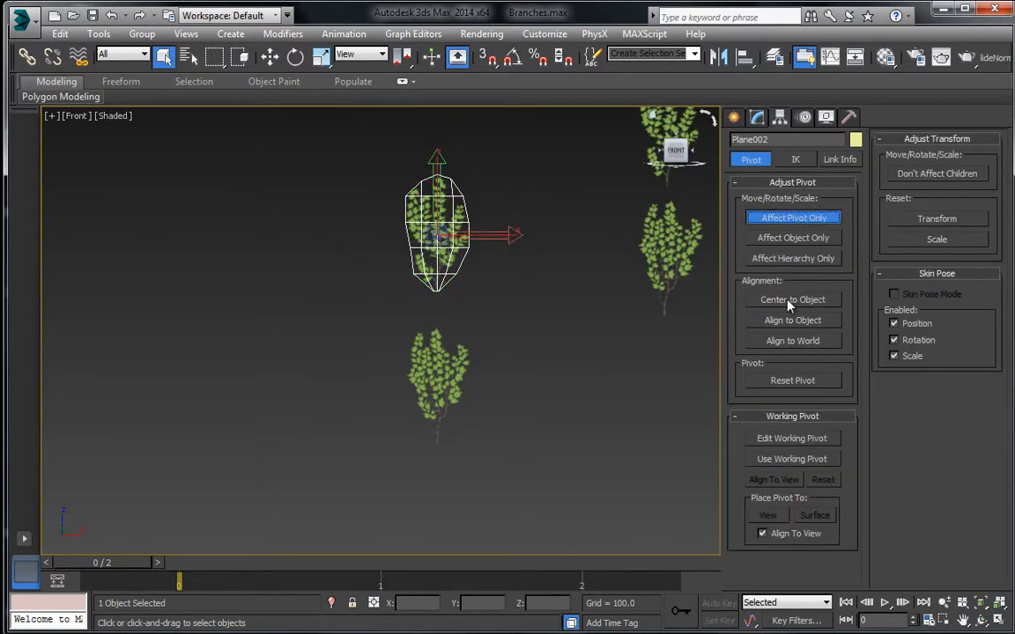
{"action": "left_click", "coordinate": [270, 57]}
{"action": "scroll", "coordinate": [438, 247], "scroll_direction": "up", "scroll_amount": 4}
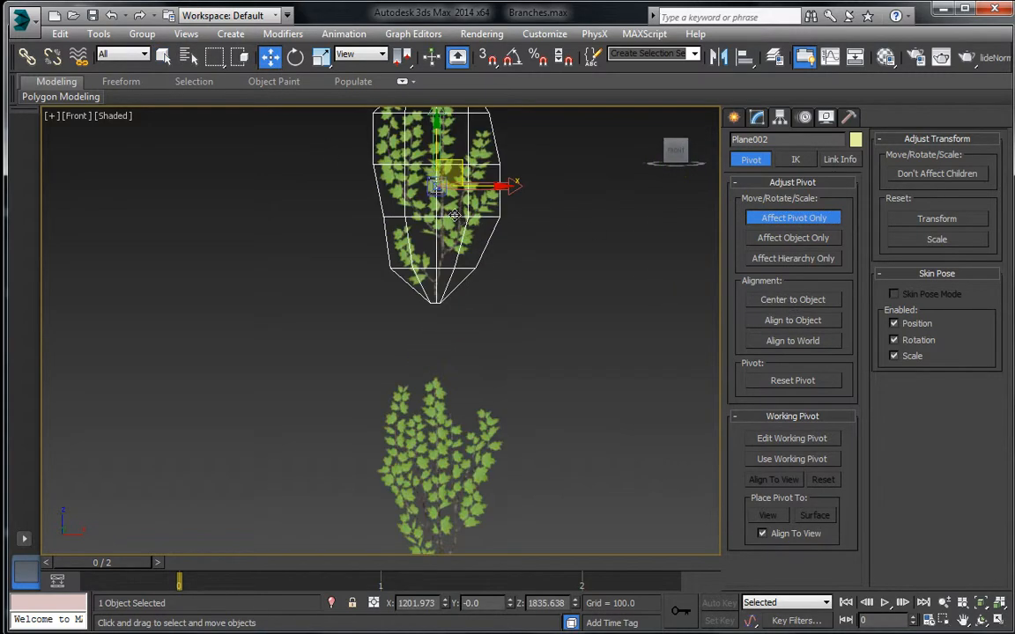
{"action": "left_click_drag", "start_coordinate": [461, 191], "coordinate": [461, 340]}
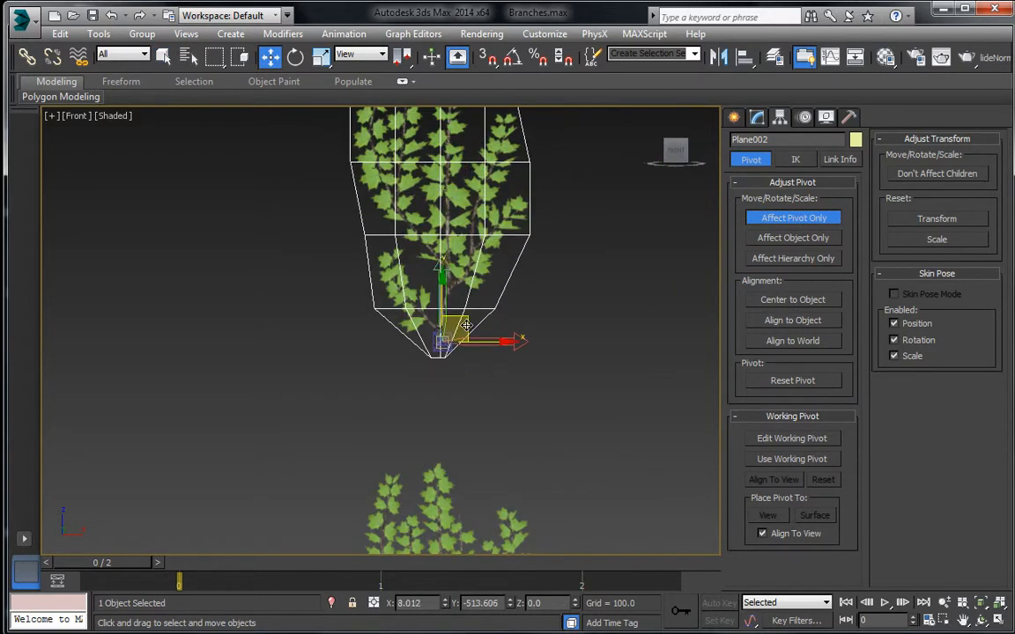
Step: Snap the upper card's pivot onto the middle vertex of the stem base and finish pivot editing
{"action": "scroll", "coordinate": [456, 343], "scroll_direction": "up", "scroll_amount": 5}
{"action": "scroll", "coordinate": [413, 366], "scroll_direction": "up", "scroll_amount": 5}
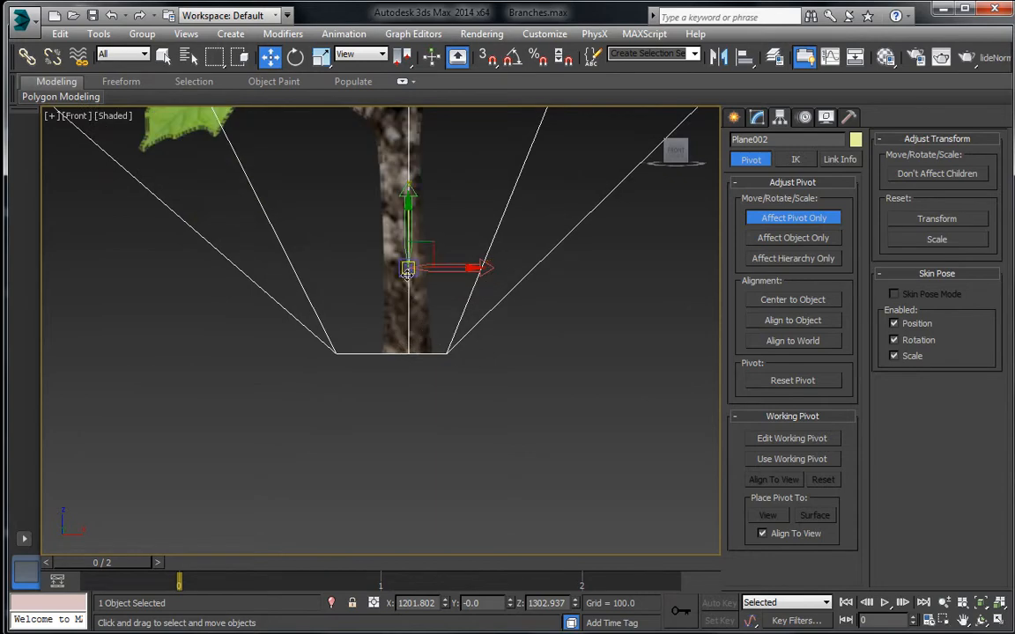
{"action": "left_click_drag", "start_coordinate": [411, 275], "coordinate": [418, 354]}
{"action": "key", "text": "s"}
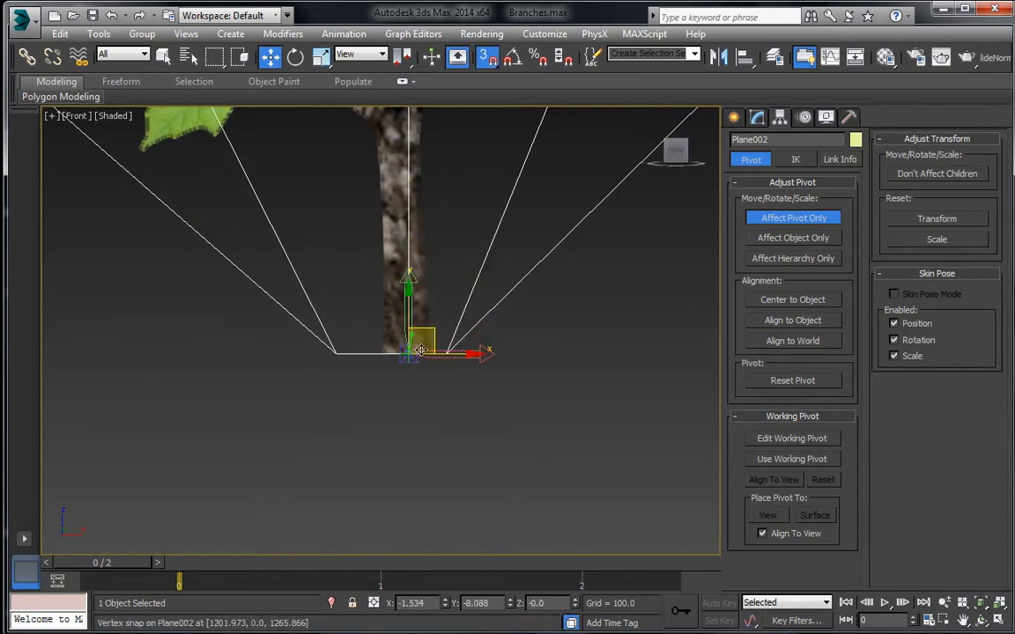
{"action": "left_click", "coordinate": [784, 220]}
Step: Select the lower card and show its modifier stack with its stem base in view
{"action": "scroll", "coordinate": [639, 338], "scroll_direction": "down", "scroll_amount": 5}
{"action": "middle_click_drag", "start_coordinate": [578, 467], "coordinate": [487, 258]}
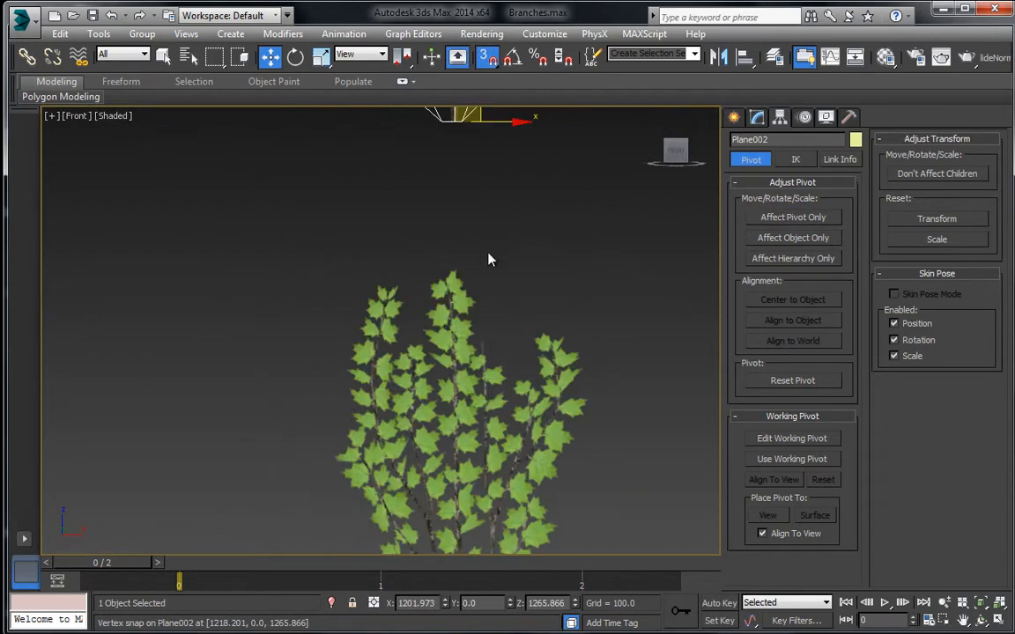
{"action": "scroll", "coordinate": [479, 348], "scroll_direction": "down", "scroll_amount": 5}
{"action": "left_click", "coordinate": [472, 418]}
{"action": "middle_click_drag", "start_coordinate": [472, 418], "coordinate": [482, 293]}
{"action": "scroll", "coordinate": [482, 294], "scroll_direction": "up", "scroll_amount": 8}
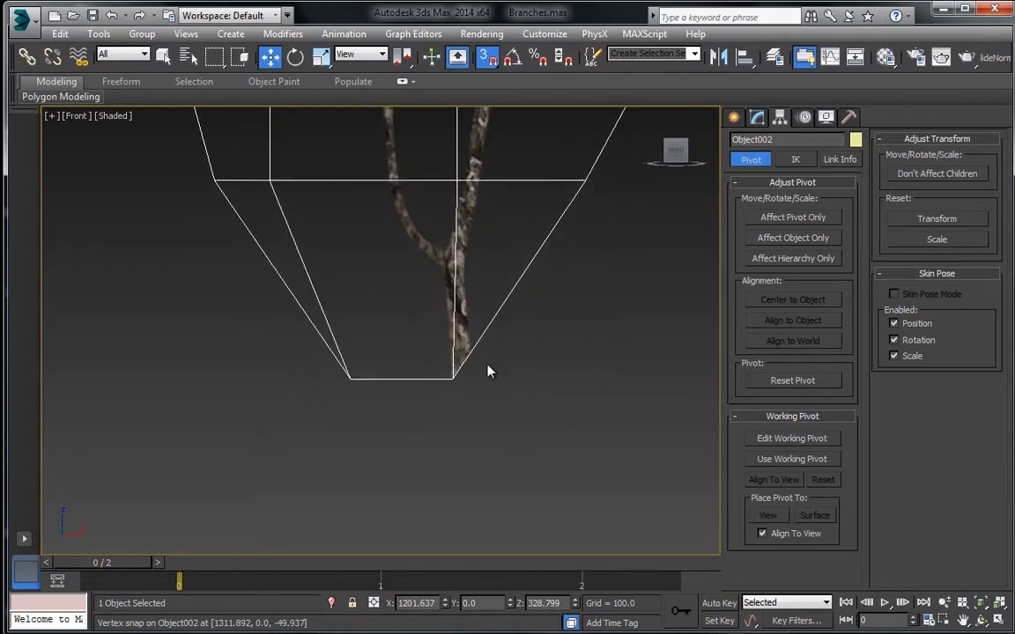
{"action": "scroll", "coordinate": [503, 367], "scroll_direction": "up", "scroll_amount": 1}
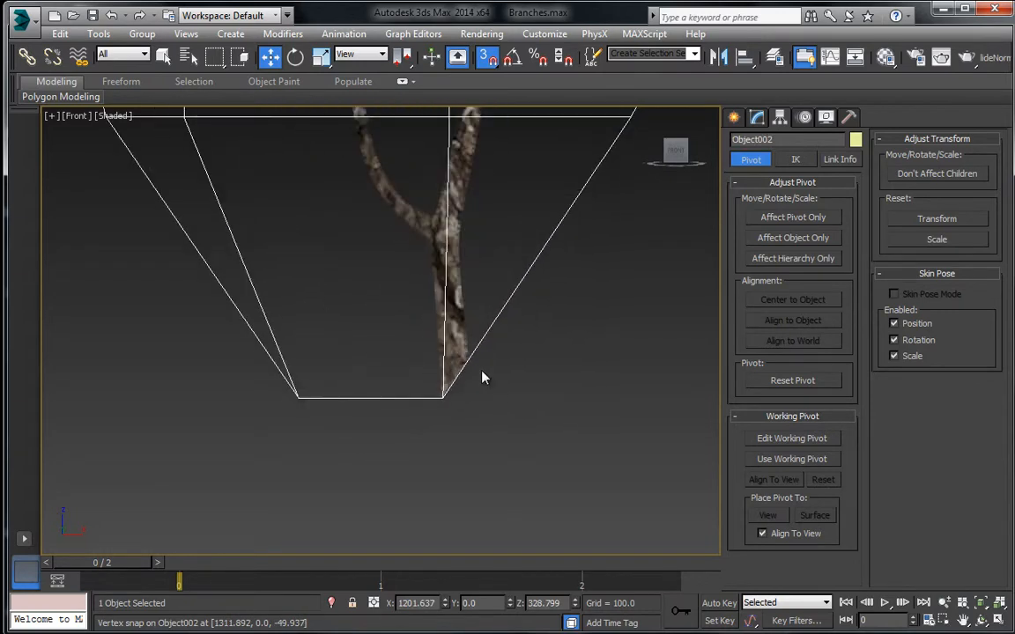
{"action": "left_click", "coordinate": [757, 118]}
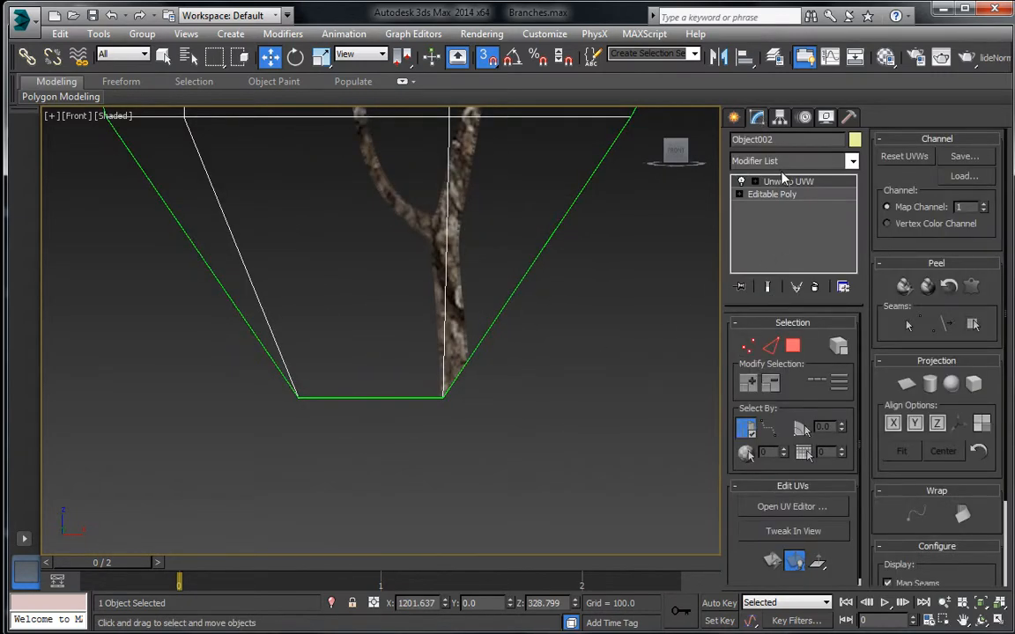
{"action": "right_click", "coordinate": [502, 250]}
{"action": "mouse_move", "coordinate": [528, 385]}
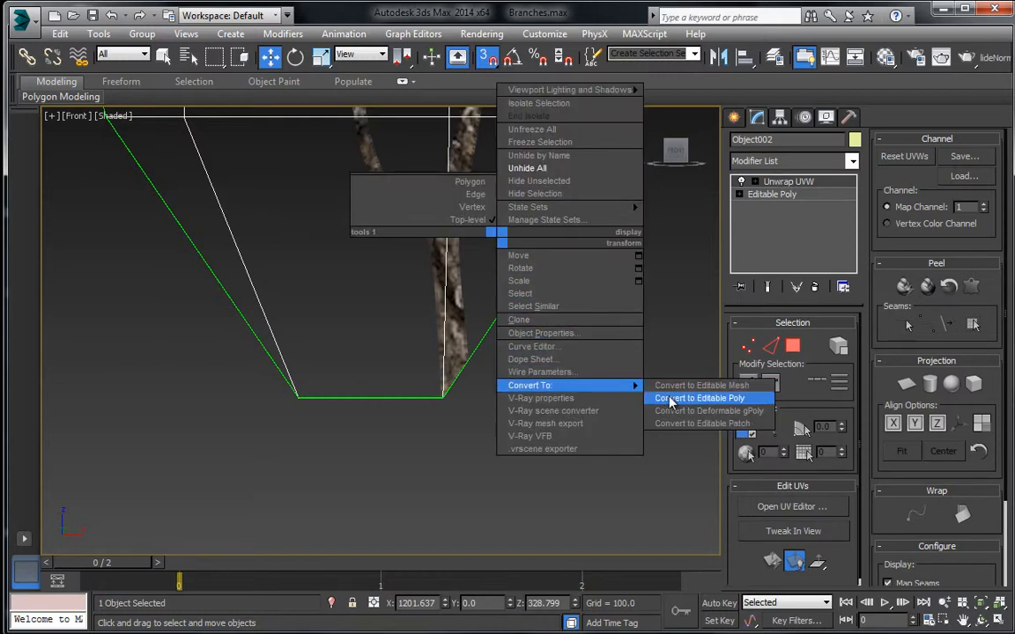
{"action": "left_click", "coordinate": [684, 411]}
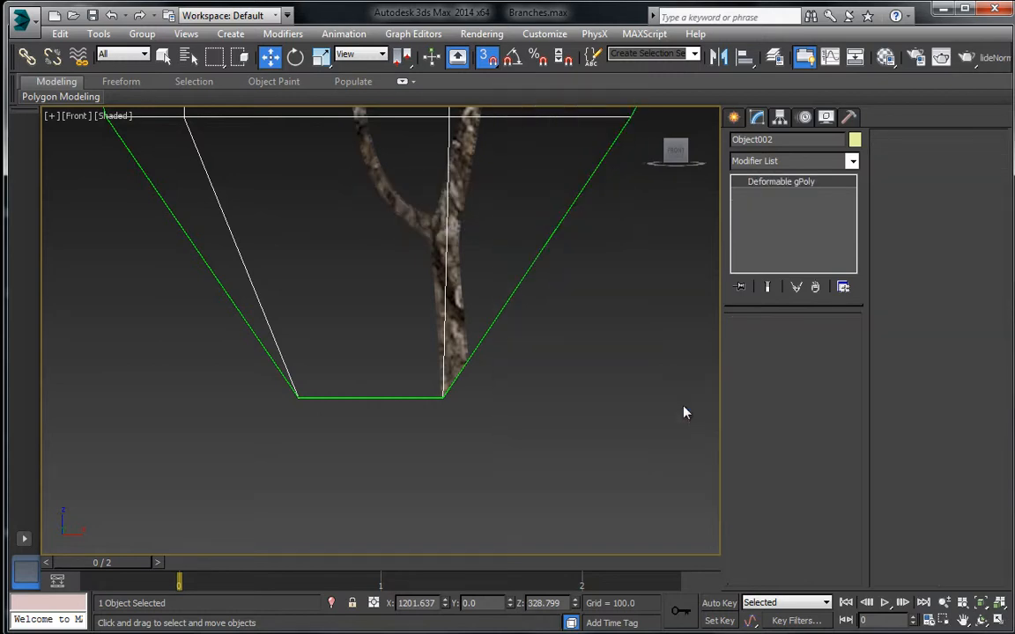
{"action": "right_click", "coordinate": [537, 264]}
{"action": "left_click", "coordinate": [479, 308]}
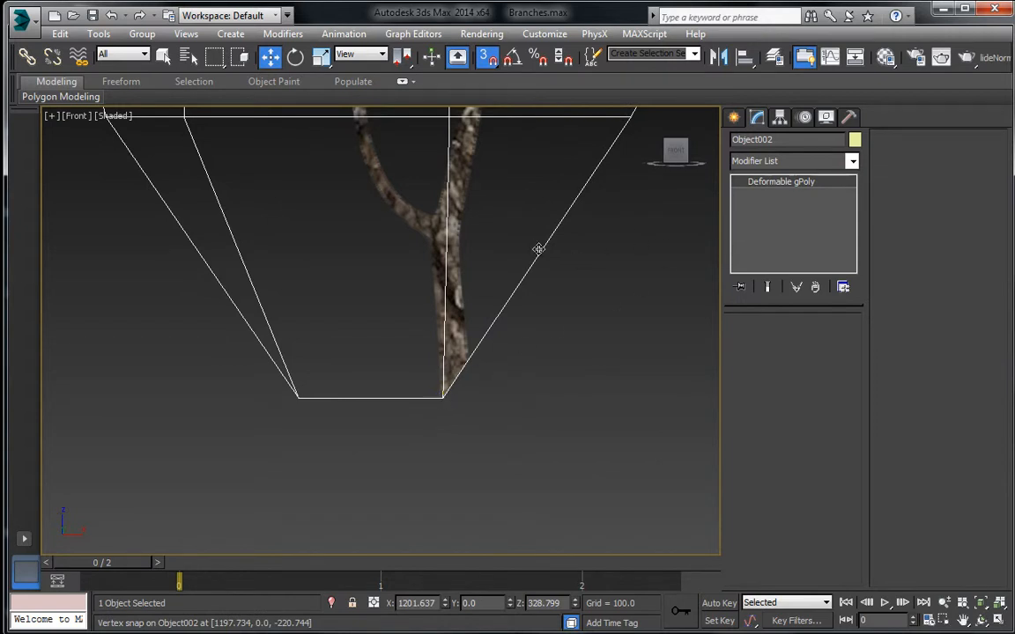
{"action": "key", "text": "ctrl+z"}
Step: Convert the lower card to Editable Poly and move its right stem-base vertex outward to enclose the full stem width
{"action": "right_click", "coordinate": [487, 218]}
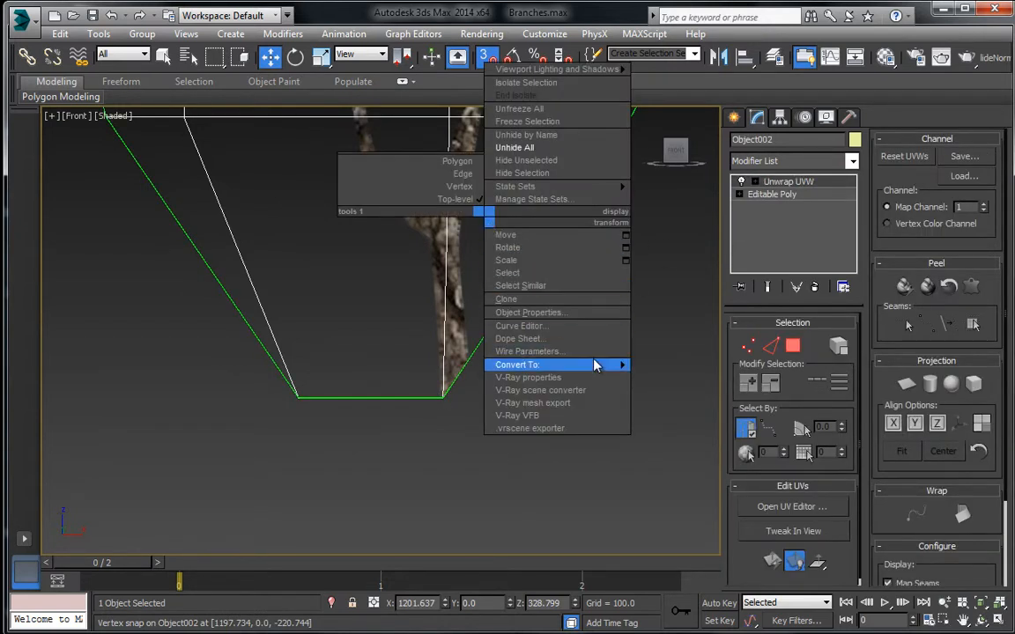
{"action": "mouse_move", "coordinate": [597, 365]}
{"action": "left_click", "coordinate": [670, 377]}
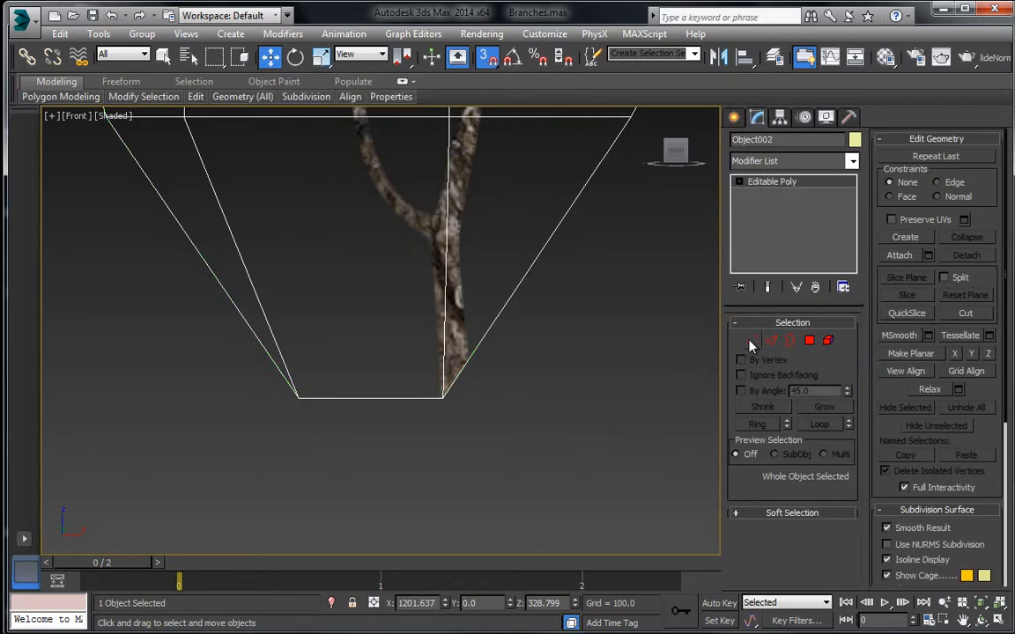
{"action": "left_click_drag", "start_coordinate": [489, 434], "coordinate": [490, 433]}
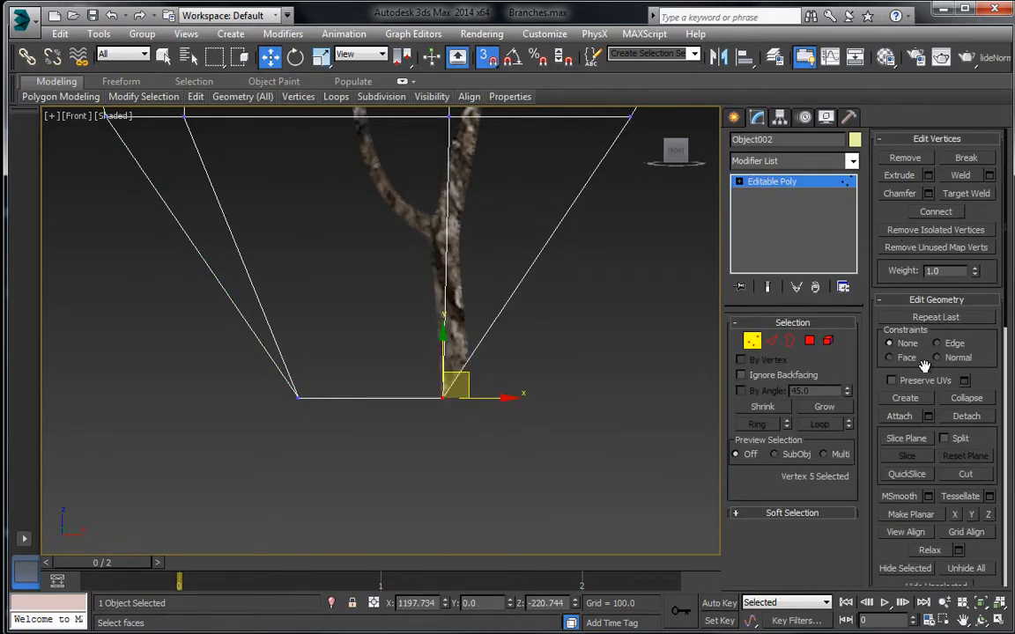
{"action": "left_click_drag", "start_coordinate": [447, 398], "coordinate": [476, 401]}
{"action": "left_click", "coordinate": [766, 182]}
Step: Move only the lower card's pivot to the centre of the textured stem's bottom end, with snapping off, and deselect the card
{"action": "left_click", "coordinate": [779, 117]}
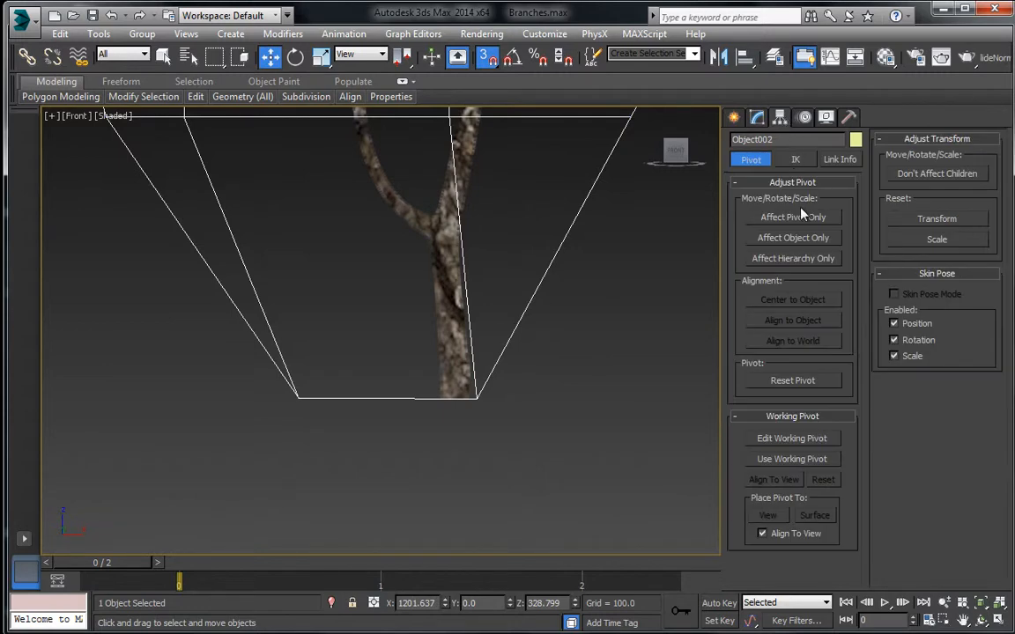
{"action": "scroll", "coordinate": [475, 301], "scroll_direction": "up", "scroll_amount": 2}
{"action": "scroll", "coordinate": [464, 226], "scroll_direction": "down", "scroll_amount": 4}
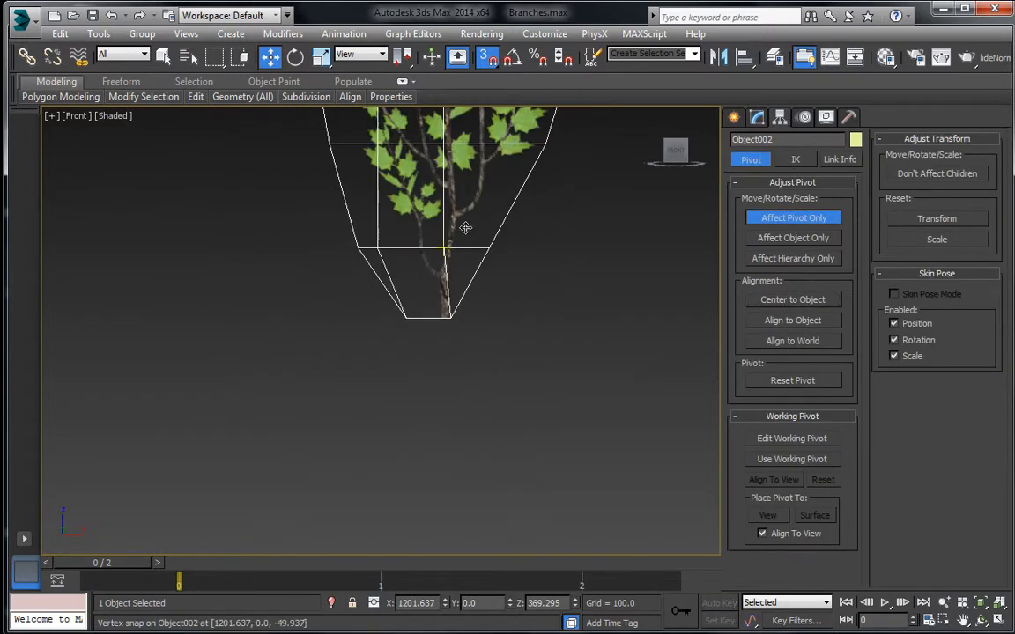
{"action": "scroll", "coordinate": [459, 319], "scroll_direction": "up", "scroll_amount": 2}
{"action": "scroll", "coordinate": [458, 319], "scroll_direction": "down", "scroll_amount": 2}
{"action": "key", "text": "s"}
{"action": "left_click_drag", "start_coordinate": [444, 224], "coordinate": [414, 432]}
{"action": "scroll", "coordinate": [448, 396], "scroll_direction": "up", "scroll_amount": 5}
{"action": "key", "text": "s"}
{"action": "key", "text": "s"}
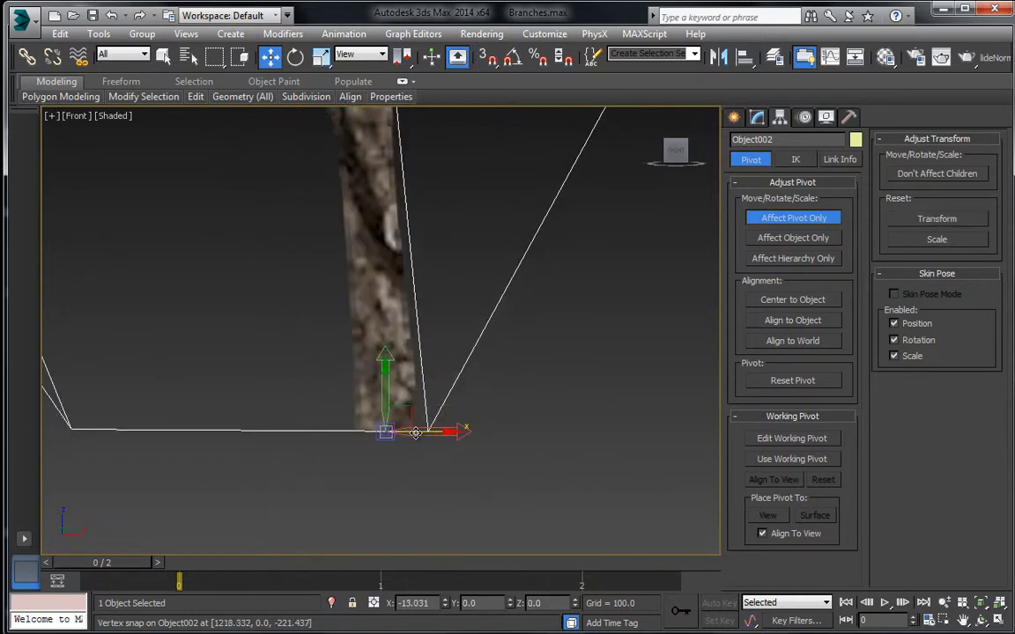
{"action": "left_click", "coordinate": [787, 217]}
{"action": "left_click", "coordinate": [420, 408]}
Step: Select the upper card and show it at an angle in the Perspective view
{"action": "scroll", "coordinate": [420, 408], "scroll_direction": "down", "scroll_amount": 4}
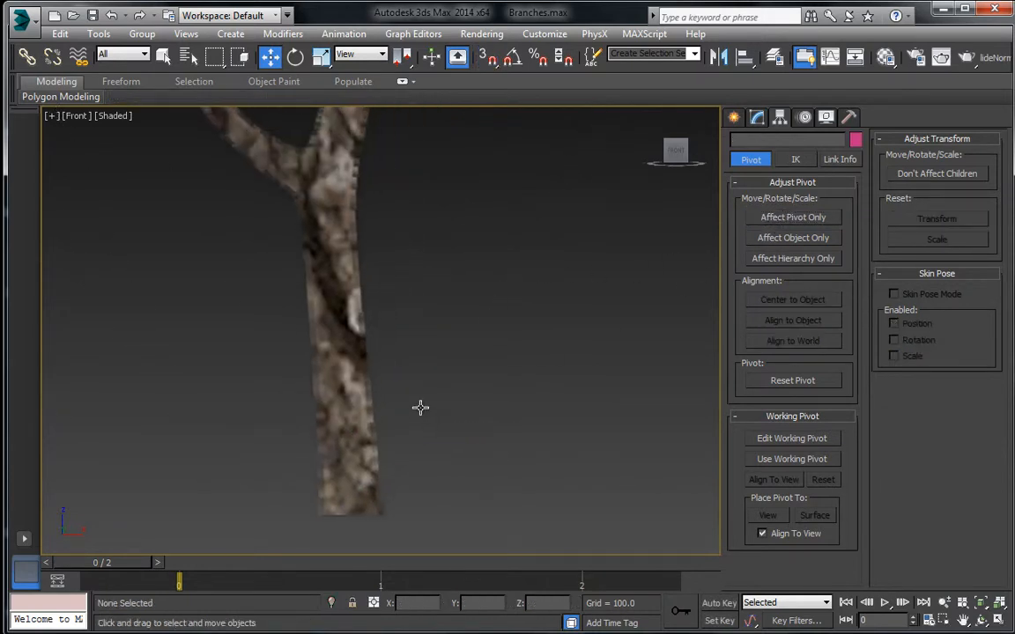
{"action": "scroll", "coordinate": [357, 363], "scroll_direction": "up", "scroll_amount": 2}
{"action": "scroll", "coordinate": [356, 363], "scroll_direction": "down", "scroll_amount": 2}
{"action": "scroll", "coordinate": [388, 208], "scroll_direction": "down", "scroll_amount": 2}
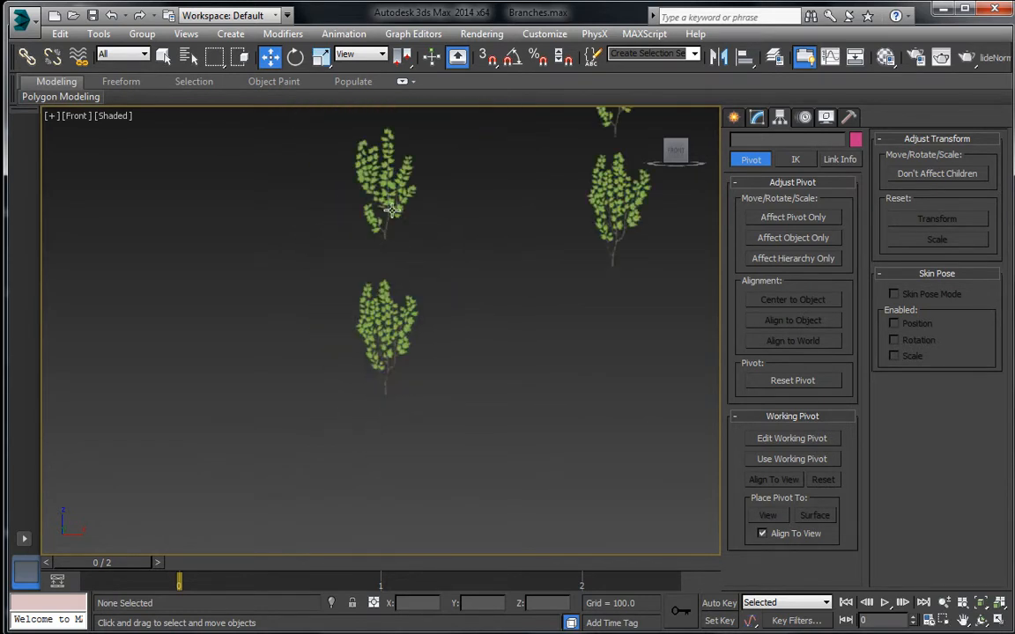
{"action": "left_click", "coordinate": [383, 190]}
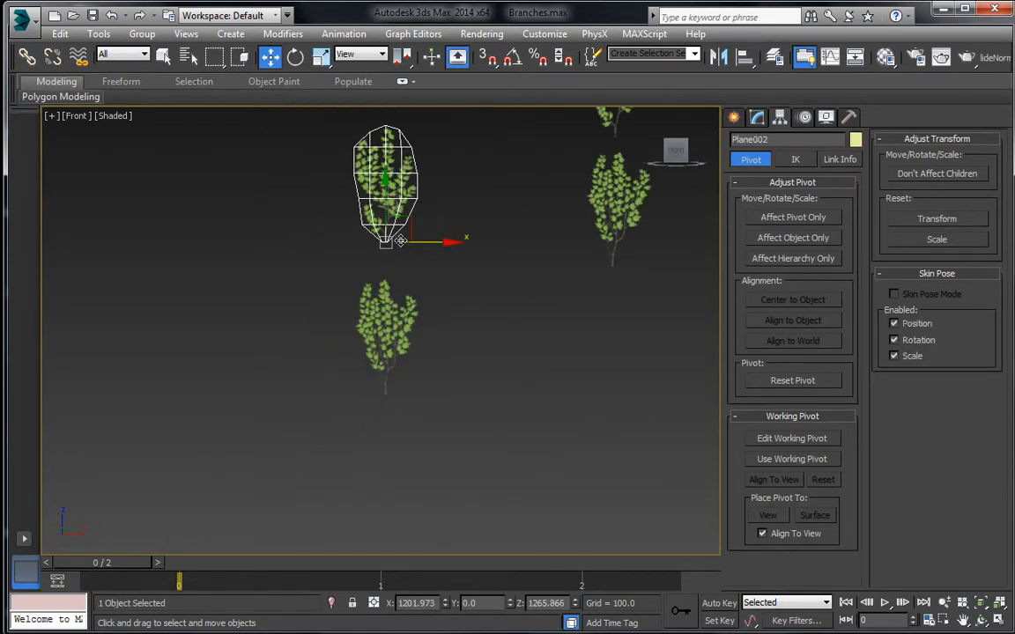
{"action": "middle_click_drag", "start_coordinate": [400, 240], "coordinate": [396, 329]}
{"action": "key", "text": "p"}
{"action": "key", "text": "ctrl+r"}
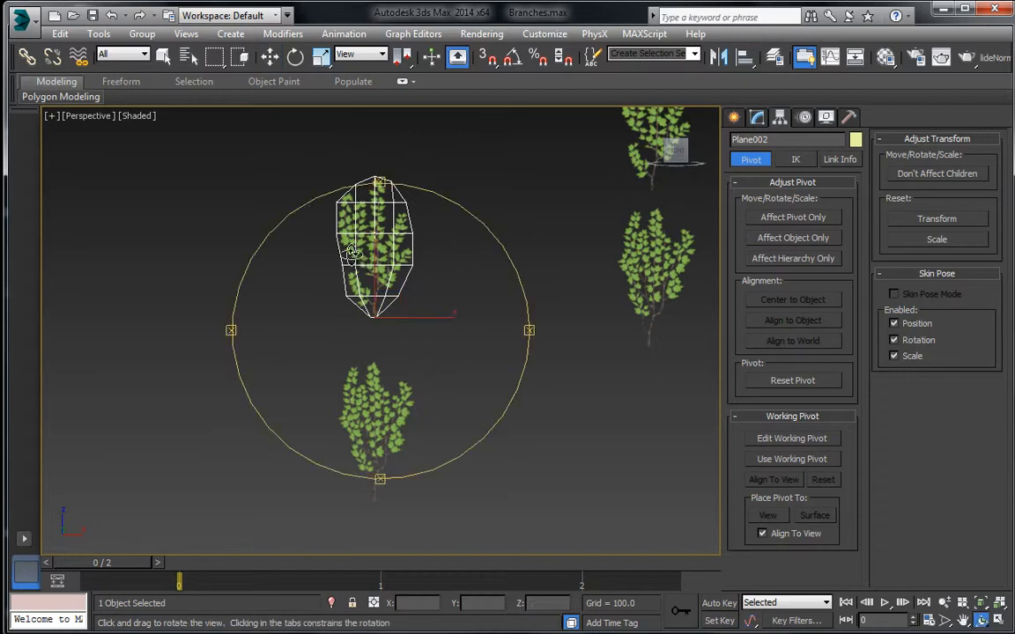
{"action": "left_click_drag", "start_coordinate": [351, 253], "coordinate": [314, 99]}
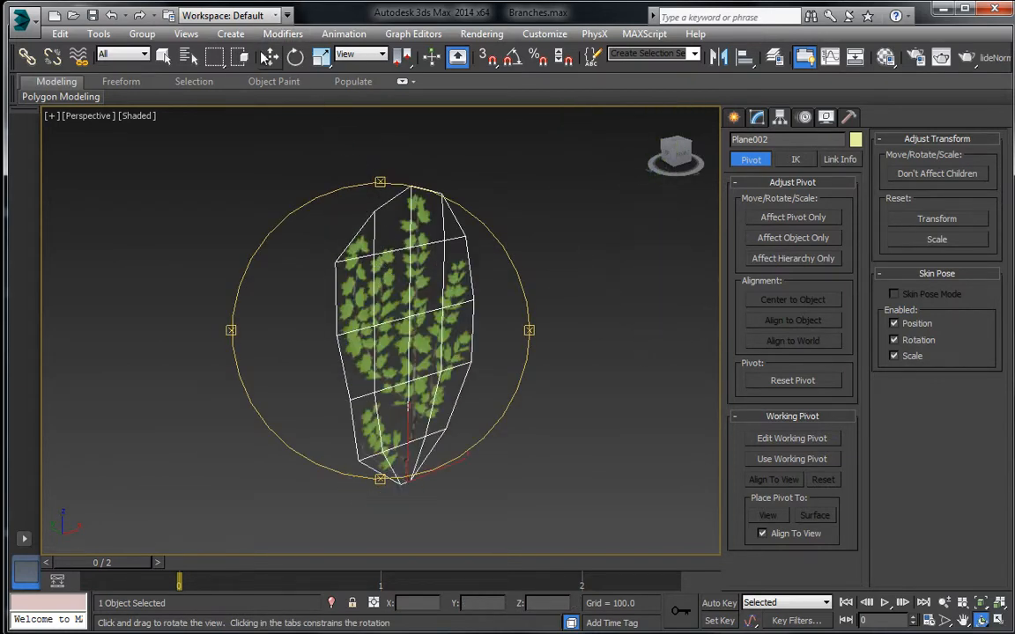
Step: Convert the upper card to Editable Poly, collapsing its Unwrap UVW modifier
{"action": "right_click", "coordinate": [408, 278]}
{"action": "right_click", "coordinate": [410, 290]}
{"action": "mouse_move", "coordinate": [540, 438]}
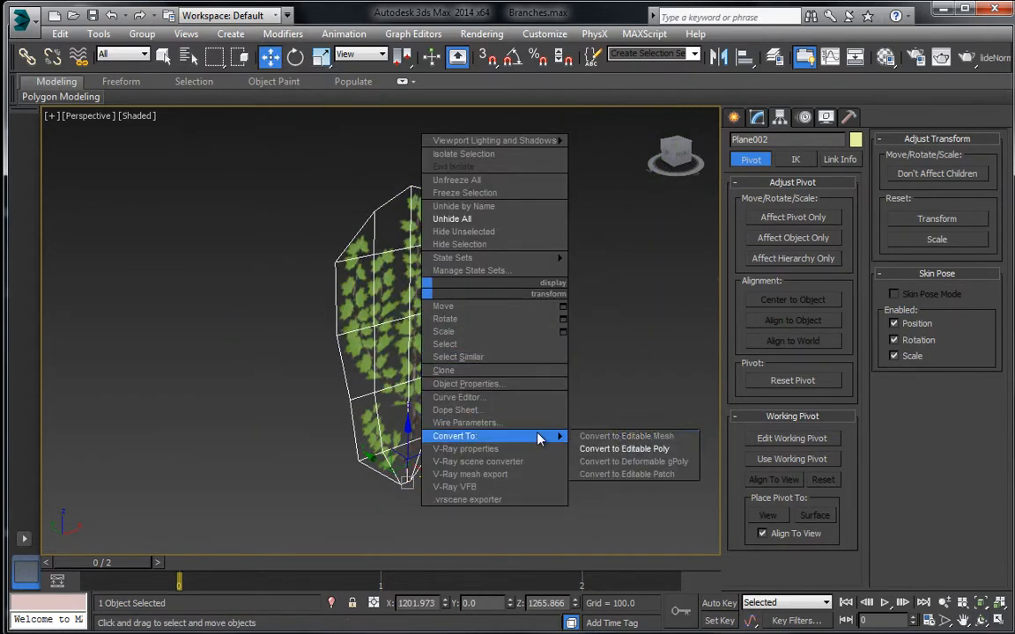
{"action": "left_click", "coordinate": [586, 450]}
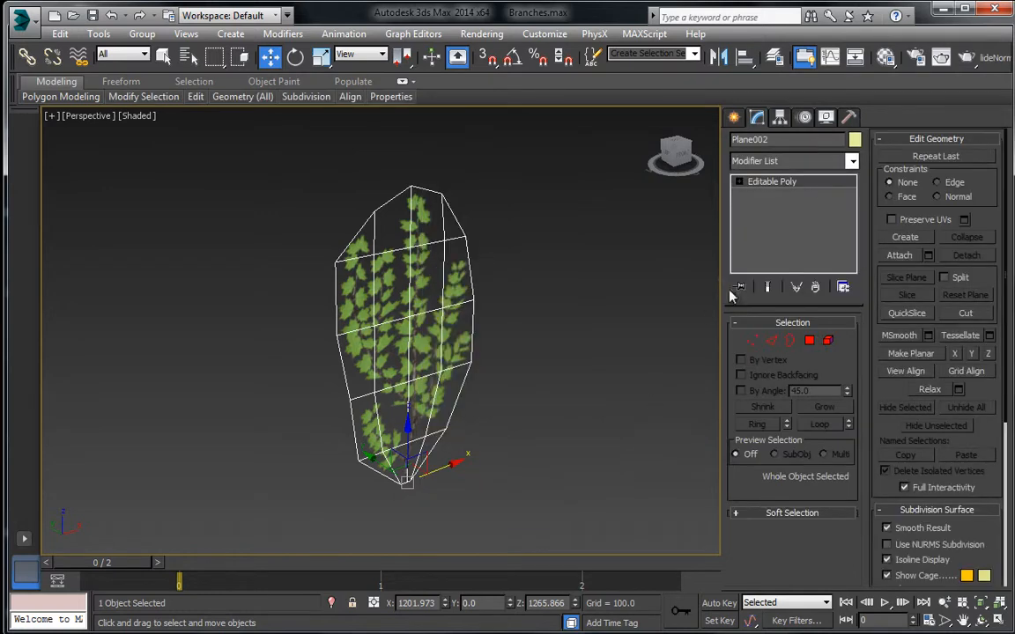
{"action": "left_click", "coordinate": [755, 342]}
{"action": "left_click_drag", "start_coordinate": [459, 315], "coordinate": [457, 319]}
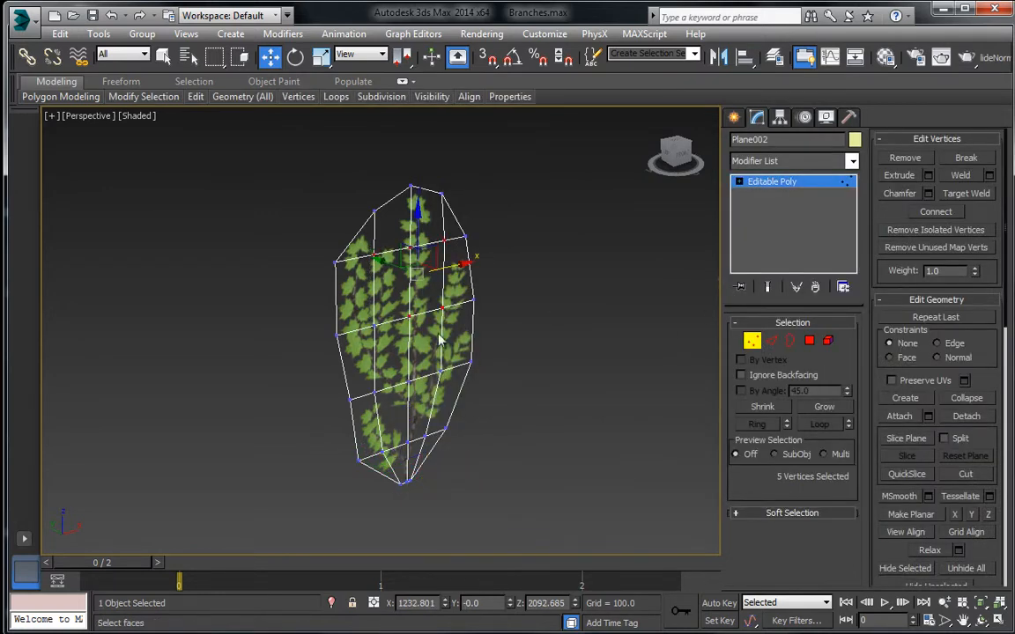
{"action": "left_click_drag", "start_coordinate": [449, 393], "coordinate": [446, 390], "text": "ctrl"}
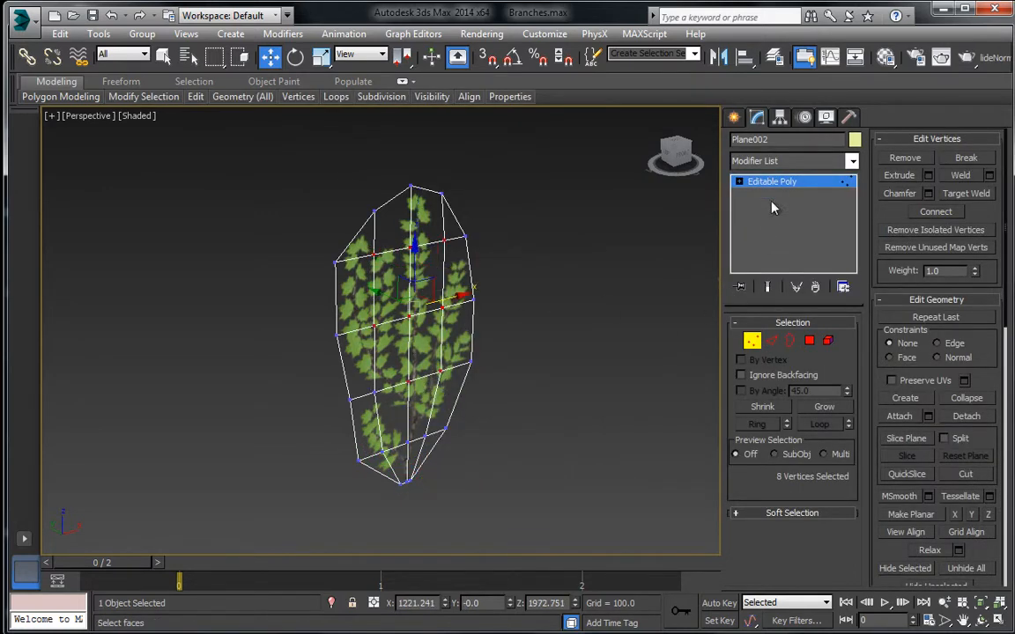
{"action": "left_click", "coordinate": [785, 181]}
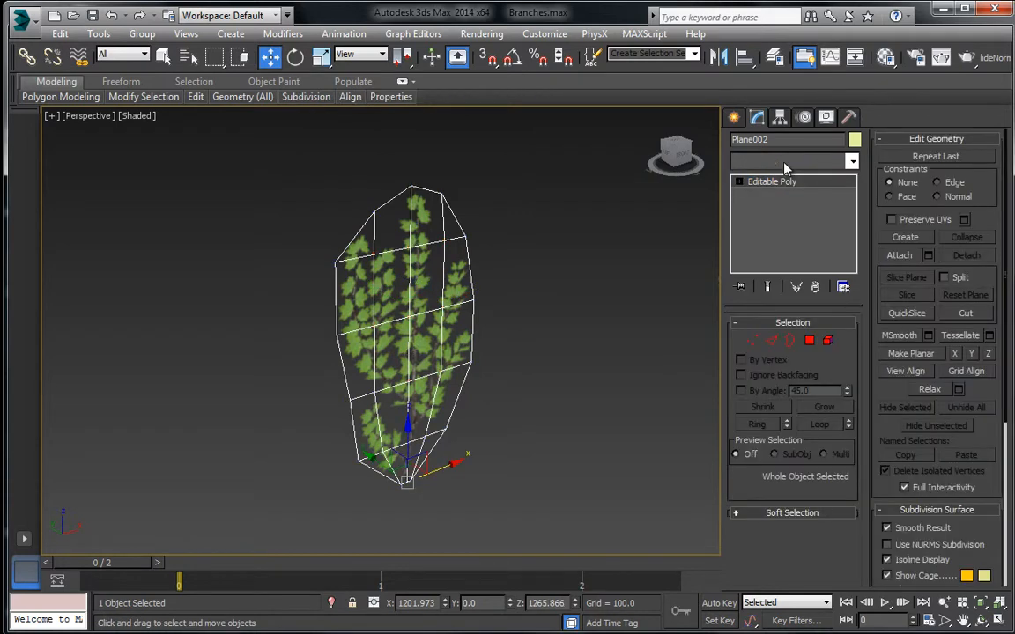
Step: Add an FFD 4x4x4 modifier to the upper card and try to move both outer columns of control points
{"action": "left_click", "coordinate": [787, 164]}
{"action": "key", "text": "f"}
{"action": "left_click", "coordinate": [790, 216]}
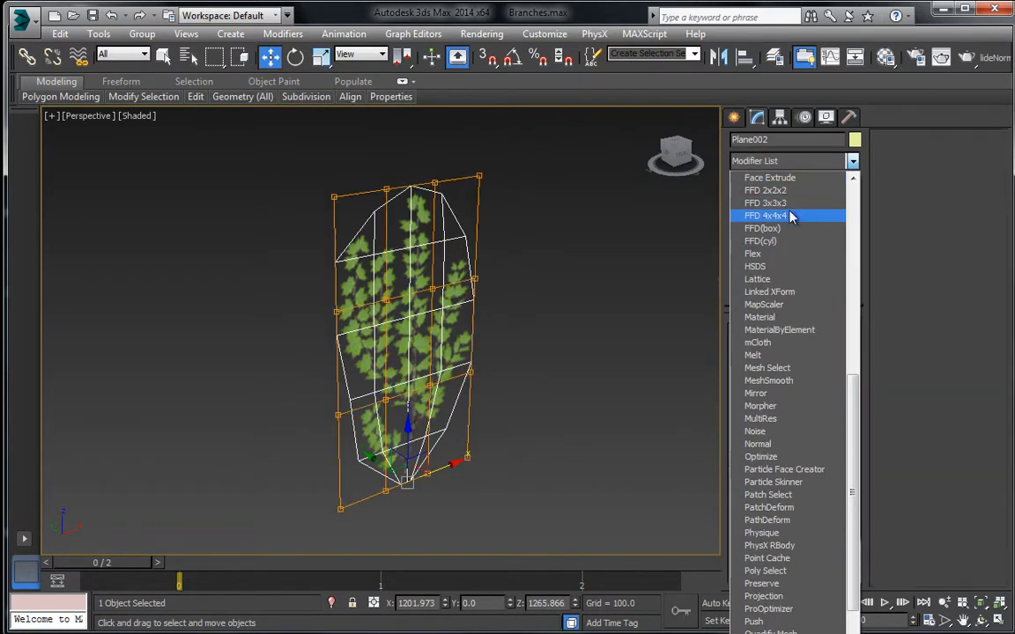
{"action": "key", "text": "1"}
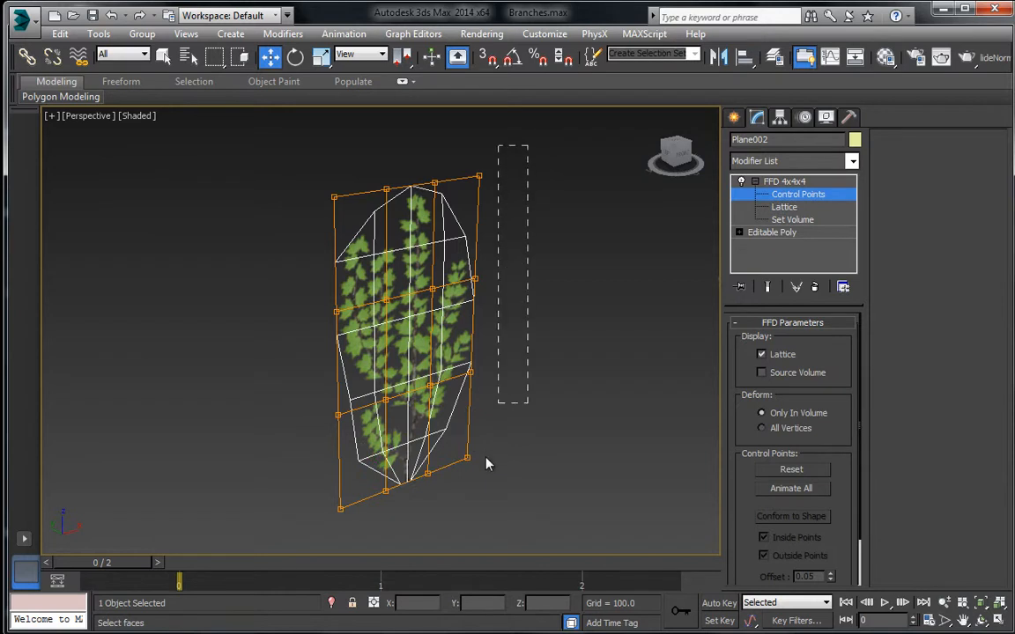
{"action": "left_click_drag", "start_coordinate": [451, 491], "coordinate": [451, 490]}
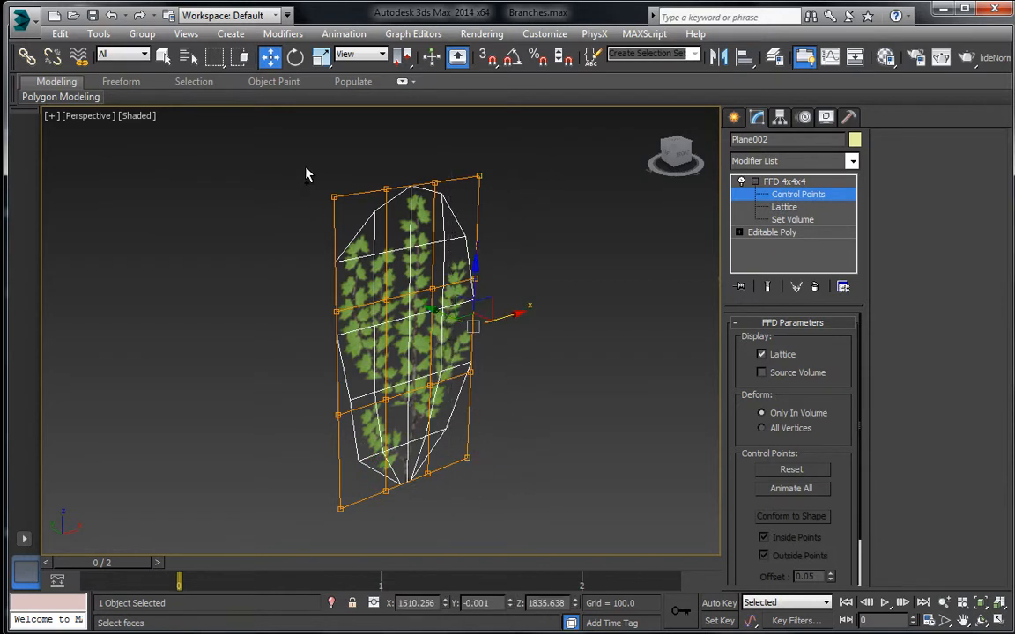
{"action": "left_click_drag", "start_coordinate": [349, 526], "coordinate": [348, 524], "text": "ctrl"}
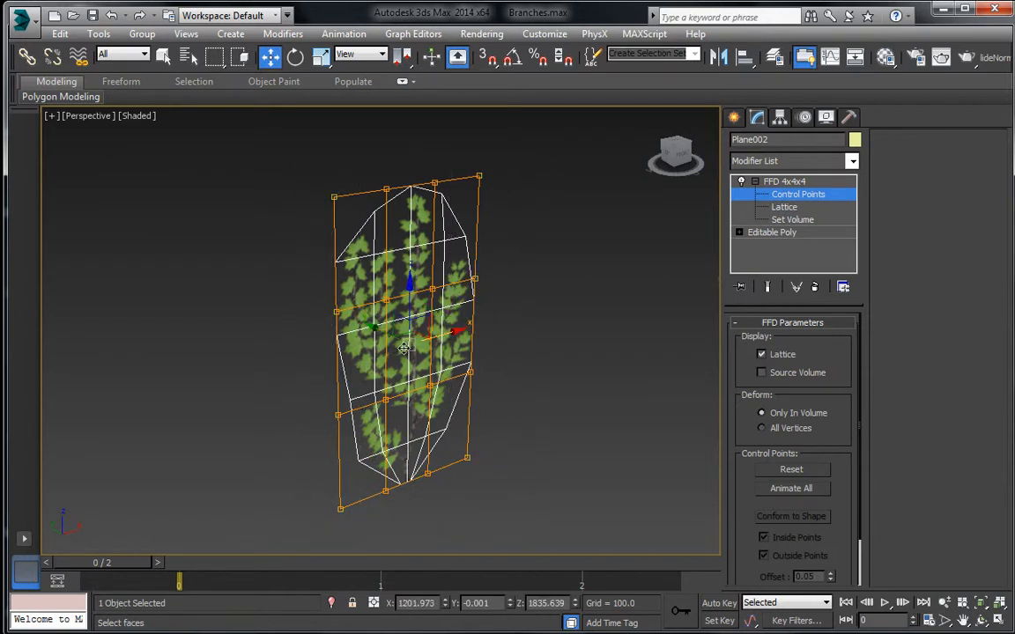
{"action": "left_click_drag", "start_coordinate": [376, 334], "coordinate": [358, 321]}
{"action": "right_click", "coordinate": [358, 320]}
Step: In the Top view, try to move the outermost FFD control points on both sides along Y
{"action": "key", "text": "t"}
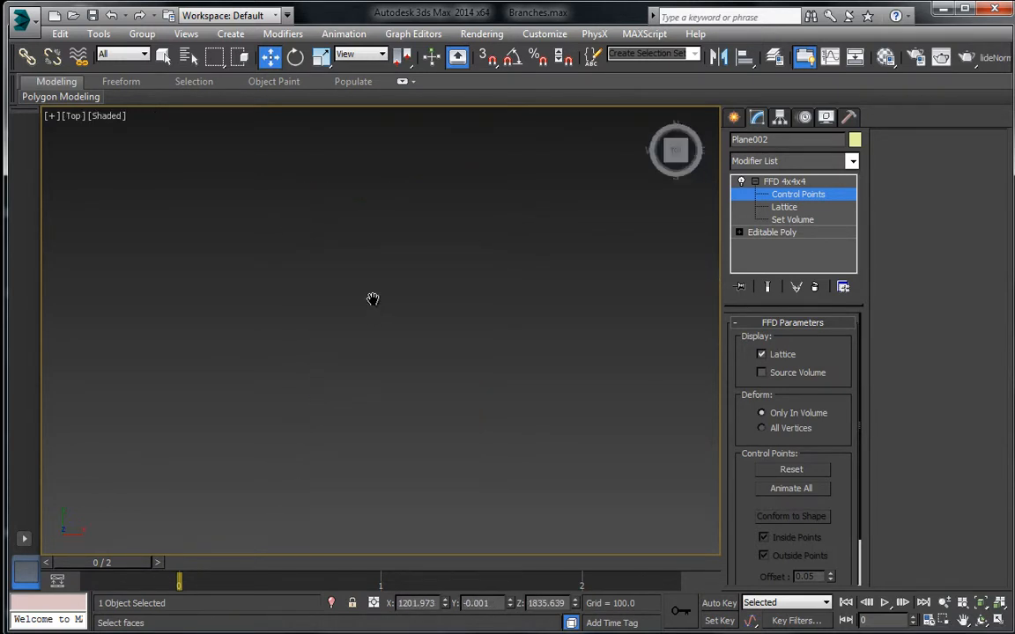
{"action": "left_click_drag", "start_coordinate": [78, 286], "coordinate": [150, 357]}
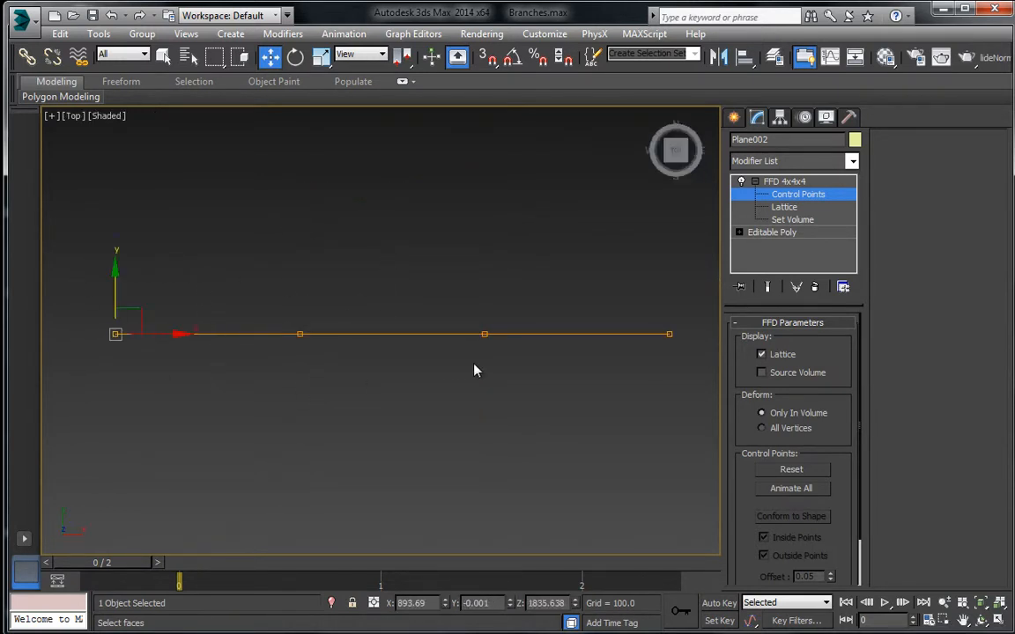
{"action": "left_click_drag", "start_coordinate": [703, 396], "coordinate": [705, 398], "text": "ctrl"}
{"action": "middle_click_drag", "start_coordinate": [411, 320], "coordinate": [436, 373]}
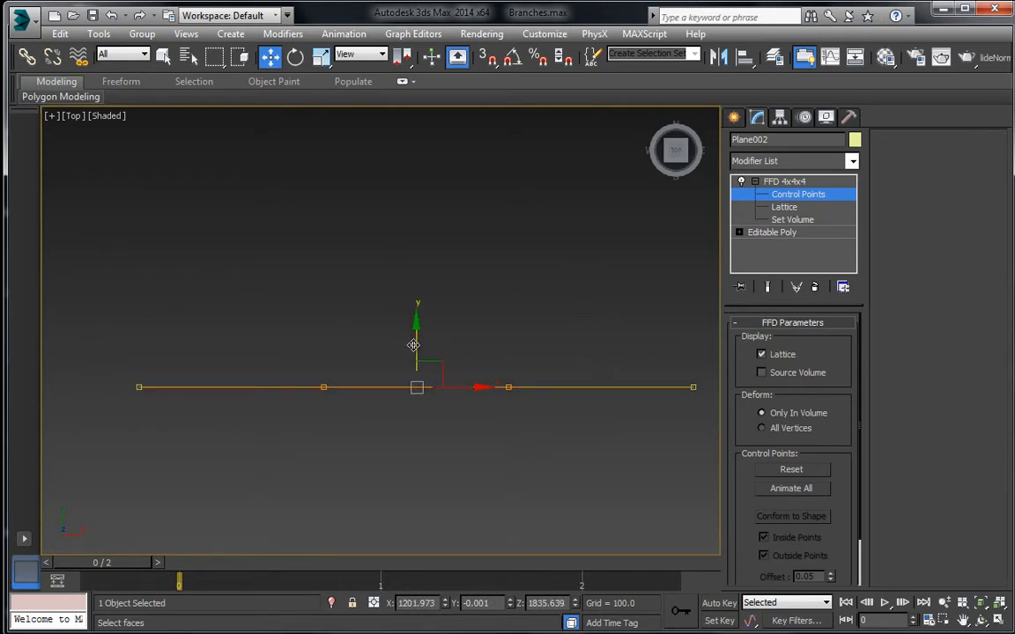
{"action": "left_click_drag", "start_coordinate": [413, 346], "coordinate": [503, 284]}
{"action": "right_click", "coordinate": [504, 284]}
Step: Leave control-point editing and convert the card to Editable Poly, collapsing its FFD modifier
{"action": "left_click", "coordinate": [782, 195]}
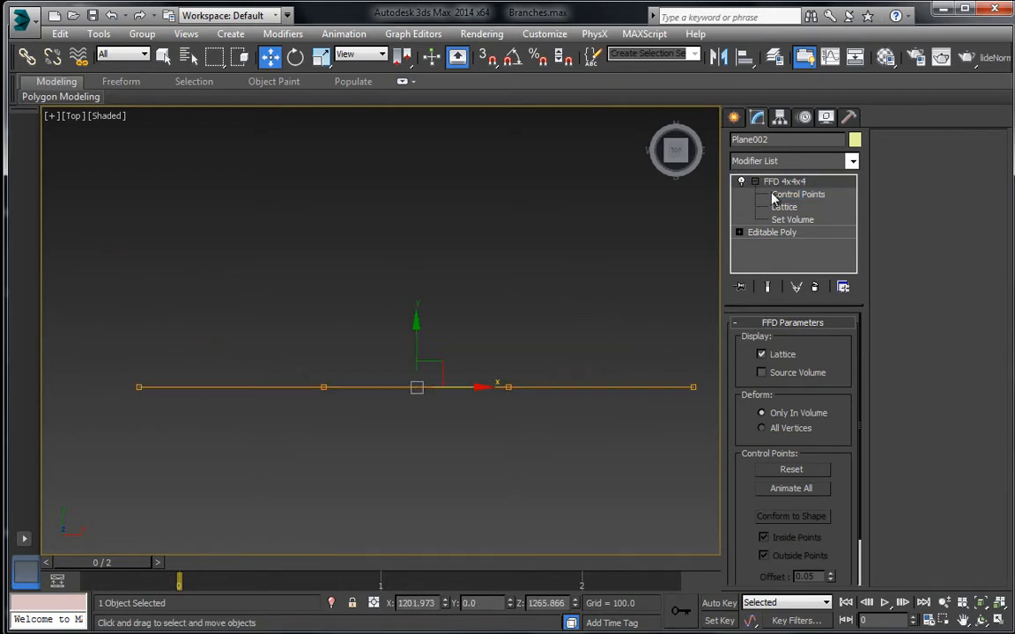
{"action": "right_click", "coordinate": [465, 375]}
{"action": "mouse_move", "coordinate": [555, 509]}
{"action": "left_click", "coordinate": [627, 522]}
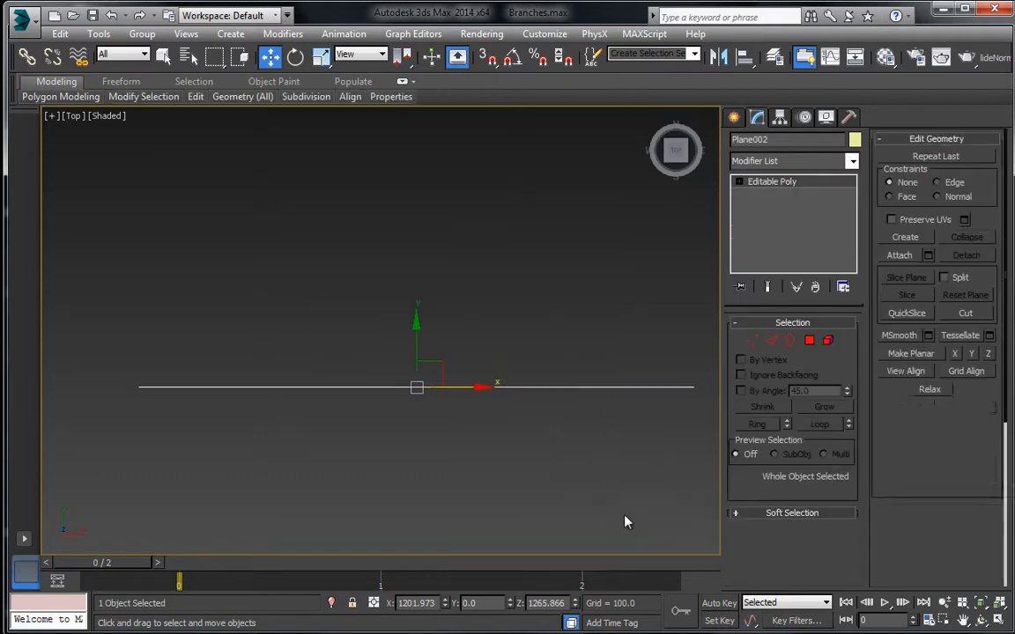
Step: Apply a new FFD 4x4x4 modifier to the card and activate its Control Points level
{"action": "left_click", "coordinate": [794, 162]}
{"action": "key", "text": "f"}
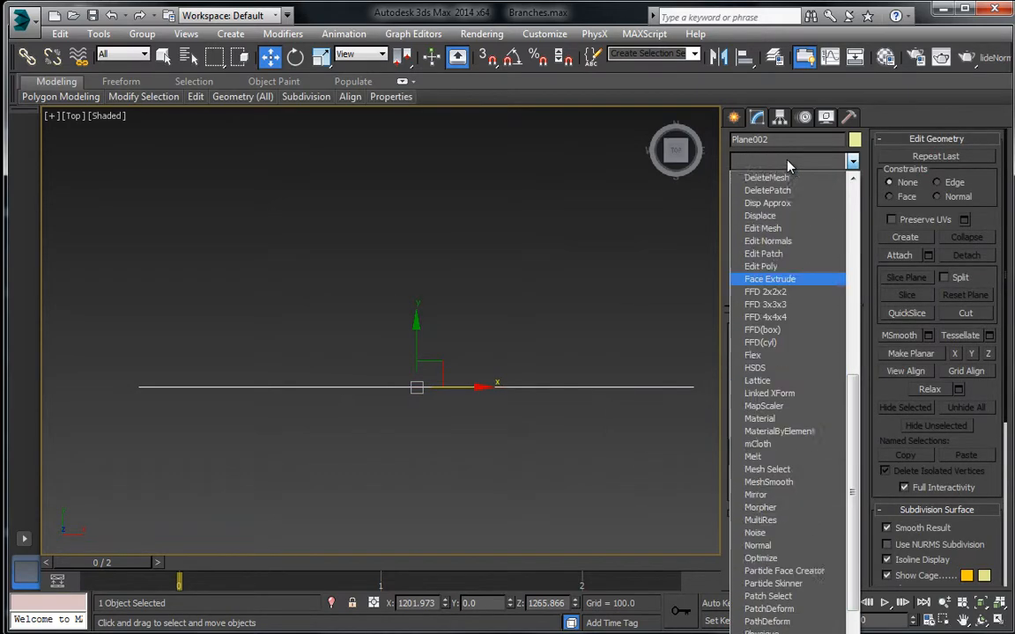
{"action": "left_click", "coordinate": [767, 216]}
{"action": "left_click", "coordinate": [755, 181]}
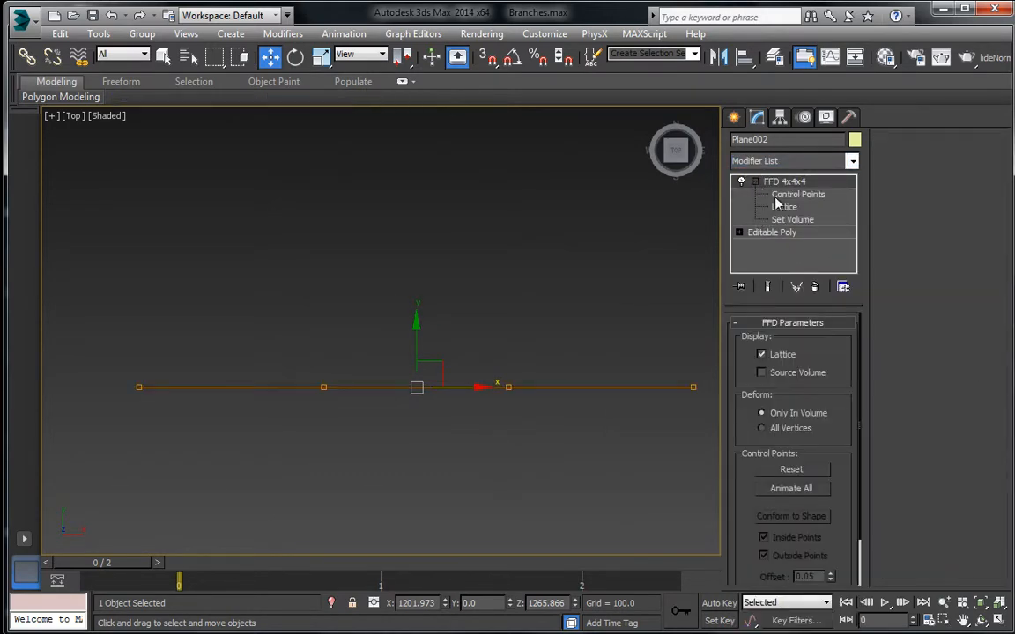
{"action": "left_click", "coordinate": [793, 194]}
Step: In the Top view, move the outermost control points on both sides about 99 units along Y and select the inner ones
{"action": "left_click", "coordinate": [138, 386]}
{"action": "scroll", "coordinate": [220, 423], "scroll_direction": "down", "scroll_amount": 3}
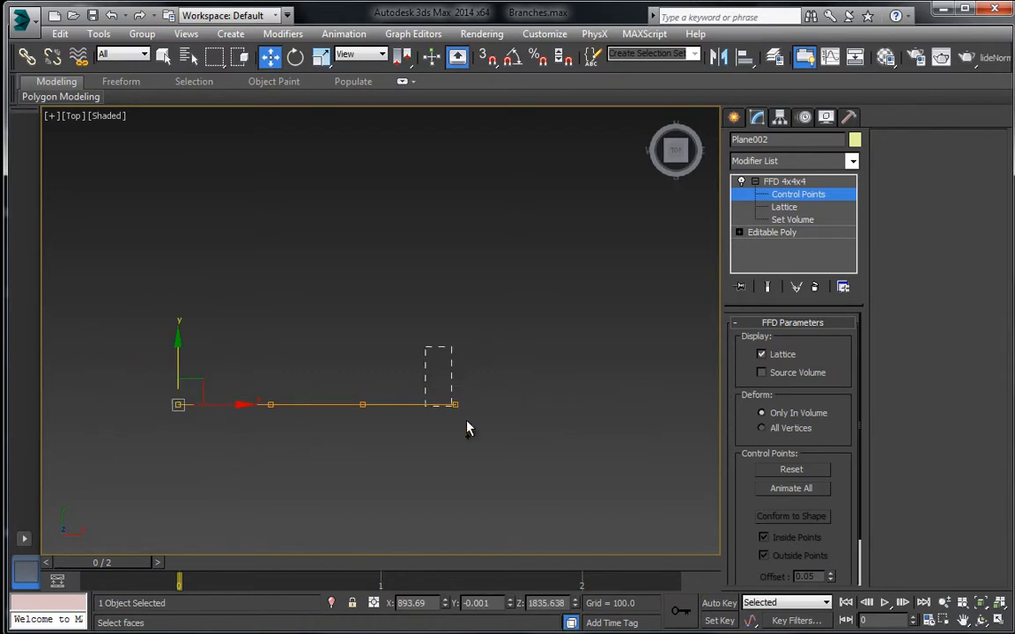
{"action": "left_click_drag", "start_coordinate": [467, 429], "coordinate": [465, 426], "text": "ctrl"}
{"action": "left_click_drag", "start_coordinate": [313, 346], "coordinate": [256, 302]}
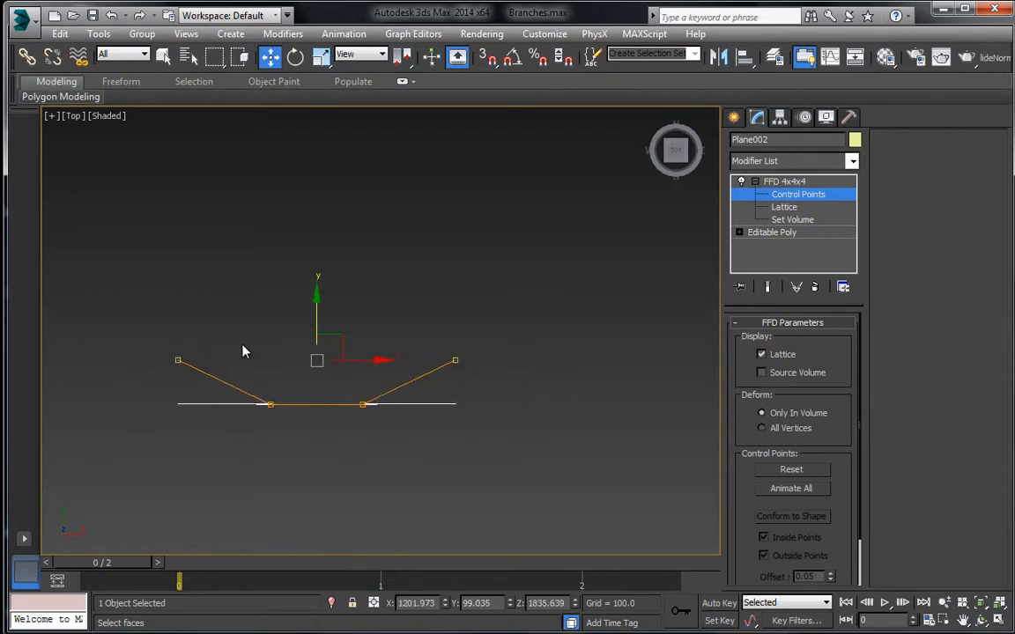
{"action": "left_click_drag", "start_coordinate": [366, 462], "coordinate": [367, 464]}
{"action": "mouse_move", "coordinate": [317, 361]}
{"action": "left_mouse_down"}
{"action": "mouse_move", "coordinate": [317, 222]}
{"action": "mouse_move", "coordinate": [315, 373]}
{"action": "left_mouse_up"}
Step: In the Perspective view, reselect both outer columns of control points and move them farther along Y
{"action": "key", "text": "p"}
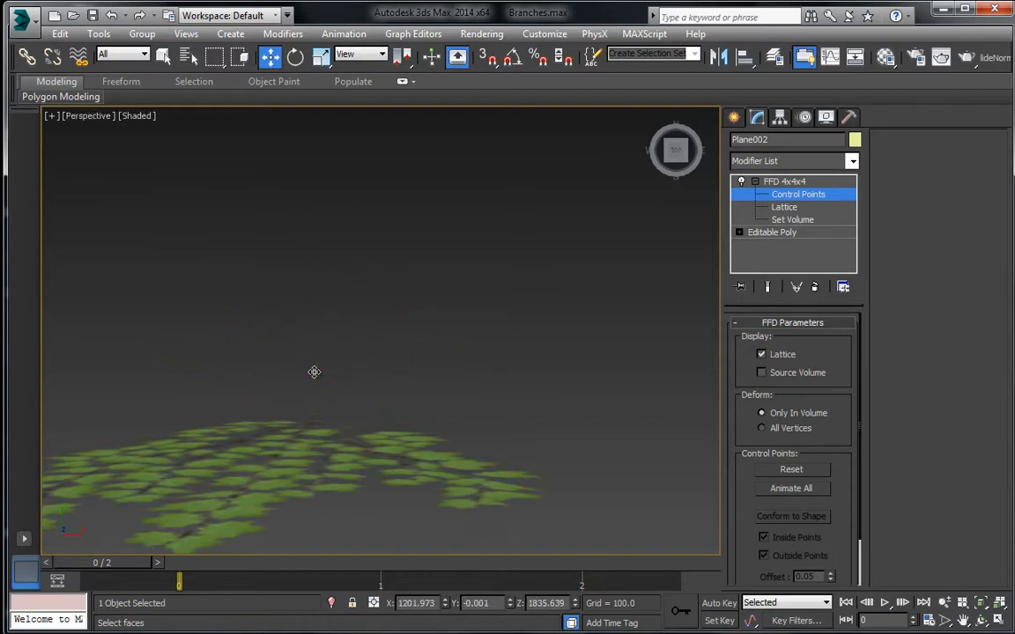
{"action": "middle_click_drag", "start_coordinate": [315, 369], "coordinate": [350, 312], "text": "alt"}
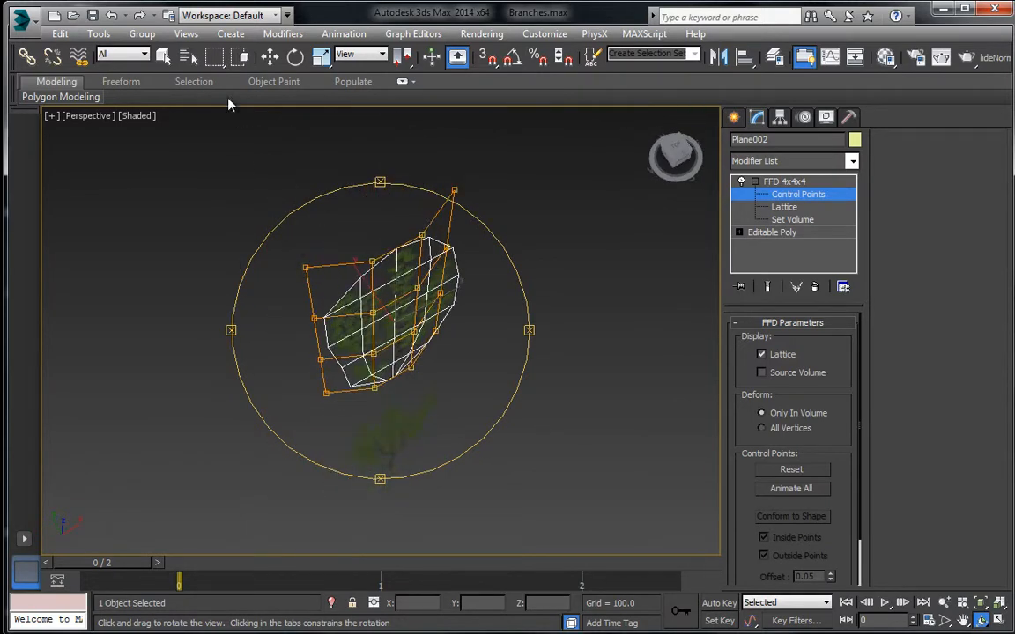
{"action": "left_click", "coordinate": [270, 56]}
{"action": "left_click_drag", "start_coordinate": [347, 438], "coordinate": [348, 436]}
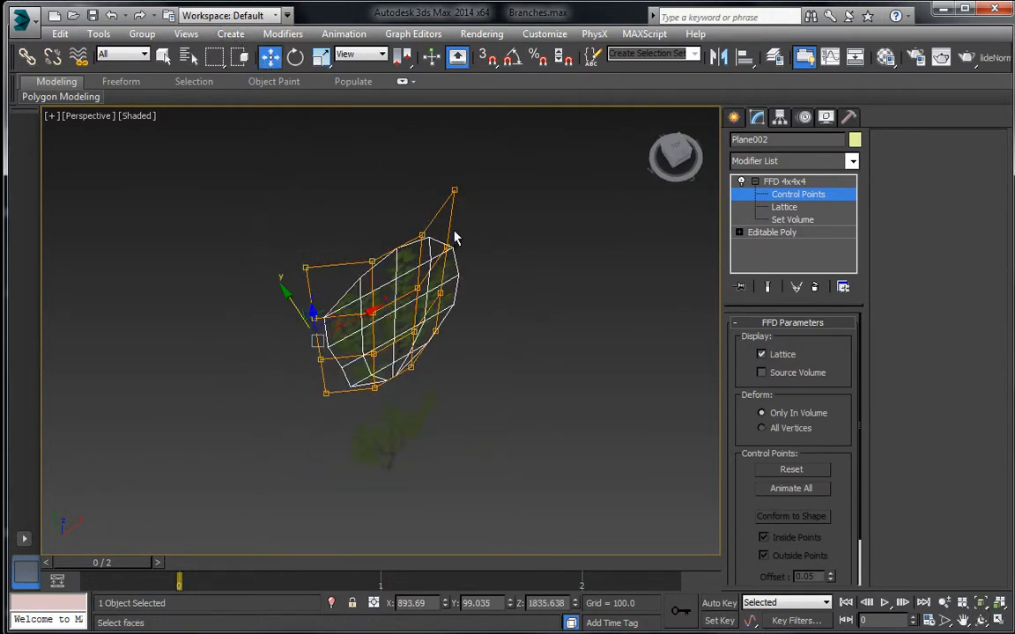
{"action": "left_click_drag", "start_coordinate": [480, 145], "coordinate": [443, 302]}
{"action": "left_click_drag", "start_coordinate": [431, 366], "coordinate": [429, 367], "text": "ctrl"}
{"action": "middle_click_drag", "start_coordinate": [416, 279], "coordinate": [455, 350]}
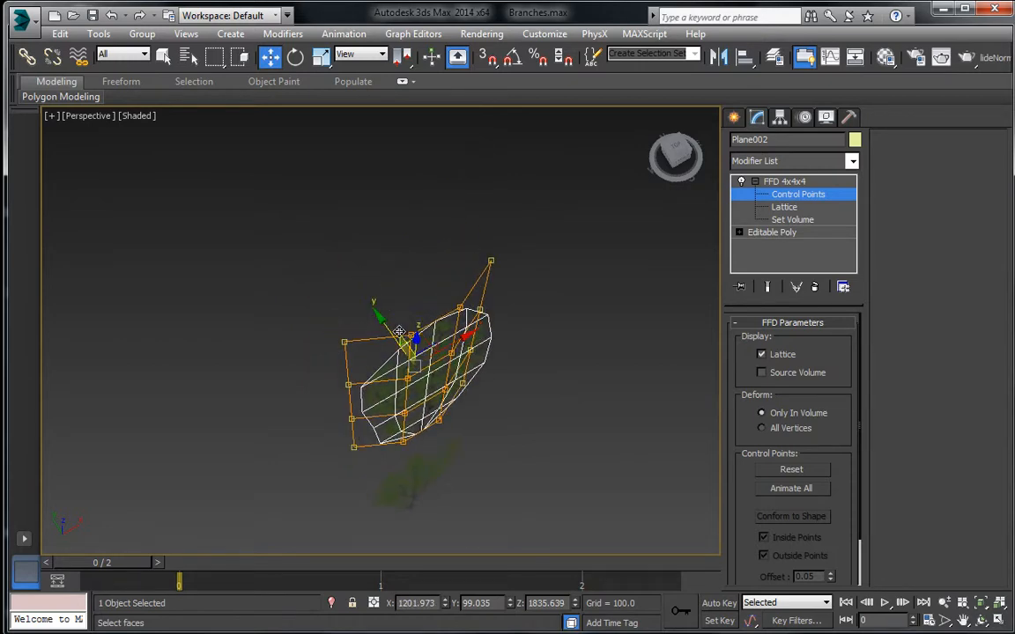
{"action": "mouse_move", "coordinate": [381, 315]}
{"action": "left_mouse_down"}
{"action": "mouse_move", "coordinate": [186, 107]}
{"action": "mouse_move", "coordinate": [328, 285]}
{"action": "mouse_move", "coordinate": [386, 331]}
{"action": "mouse_move", "coordinate": [366, 312]}
{"action": "left_mouse_up"}
Step: In the Top view, select the inner control points and move them along negative Y to about -634
{"action": "left_click_drag", "start_coordinate": [373, 287], "coordinate": [440, 394]}
{"action": "key", "text": "t"}
{"action": "left_click_drag", "start_coordinate": [386, 471], "coordinate": [386, 471]}
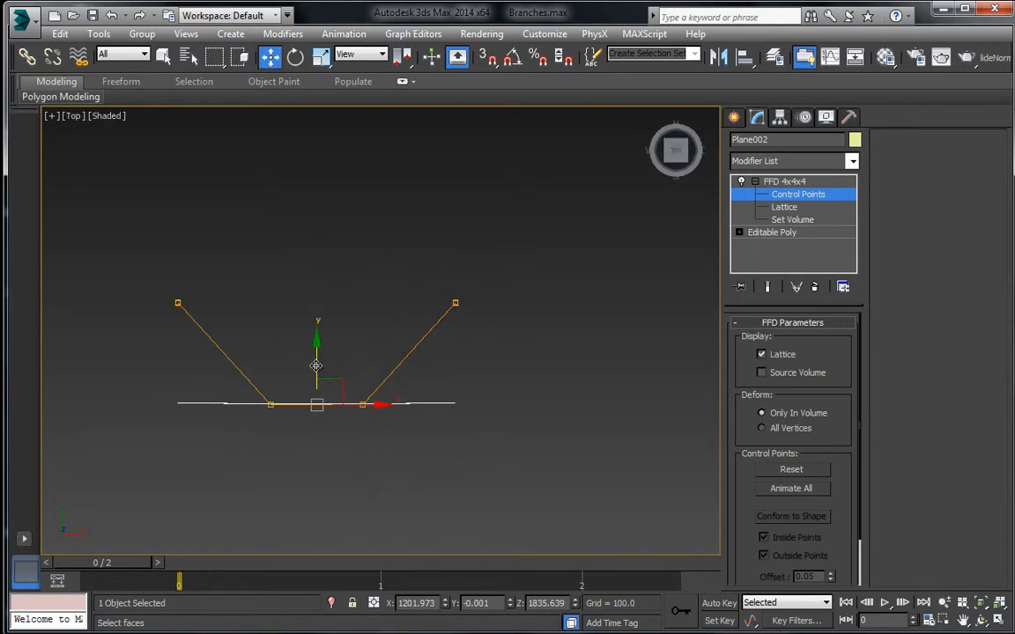
{"action": "left_click_drag", "start_coordinate": [316, 366], "coordinate": [312, 630]}
{"action": "middle_click_drag", "start_coordinate": [338, 407], "coordinate": [352, 356]}
Step: Show the lattice from the side in the Perspective view and try to move its top row of control points along Y
{"action": "key", "text": "p"}
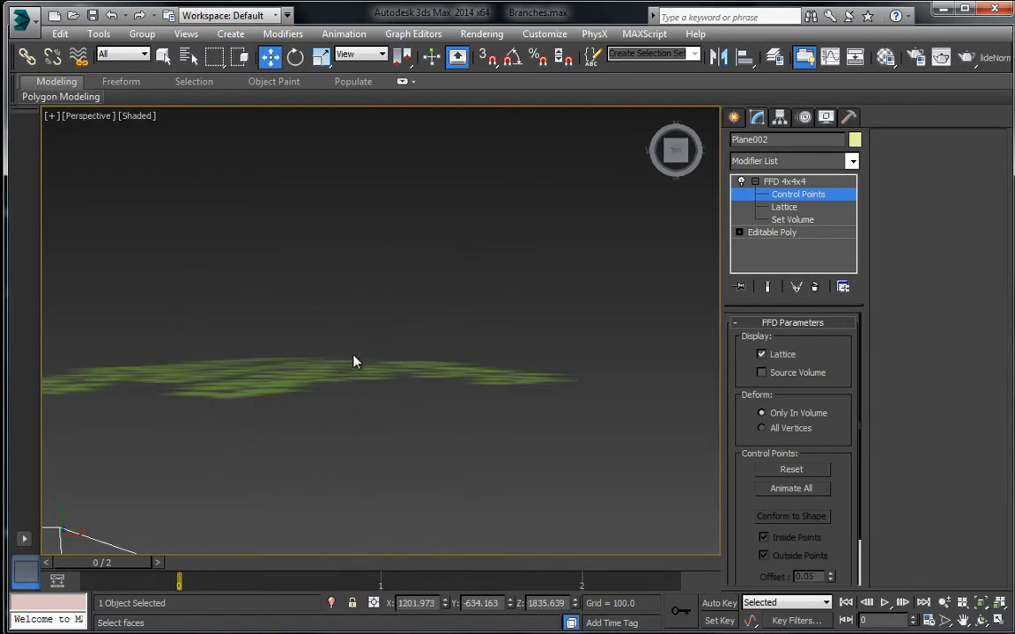
{"action": "key", "text": "z"}
{"action": "key", "text": "ctrl+r"}
{"action": "scroll", "coordinate": [349, 360], "scroll_direction": "down", "scroll_amount": 4}
{"action": "left_click_drag", "start_coordinate": [348, 361], "coordinate": [425, 270]}
{"action": "middle_click_drag", "start_coordinate": [273, 352], "coordinate": [400, 281]}
{"action": "left_click_drag", "start_coordinate": [331, 377], "coordinate": [367, 333]}
{"action": "middle_click_drag", "start_coordinate": [354, 368], "coordinate": [363, 338]}
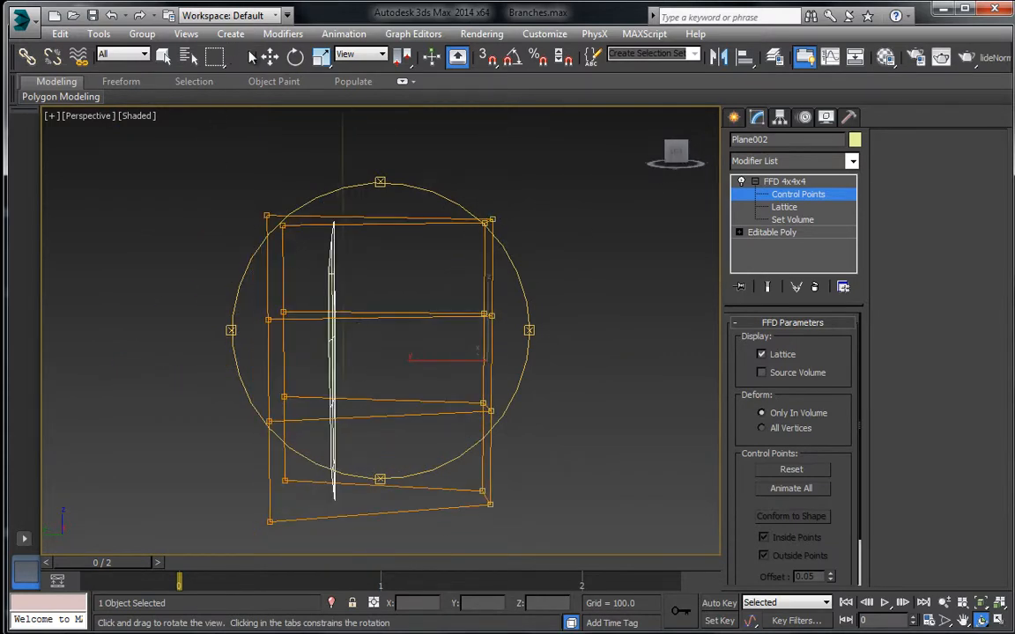
{"action": "key", "text": "w"}
{"action": "left_click_drag", "start_coordinate": [226, 163], "coordinate": [609, 267]}
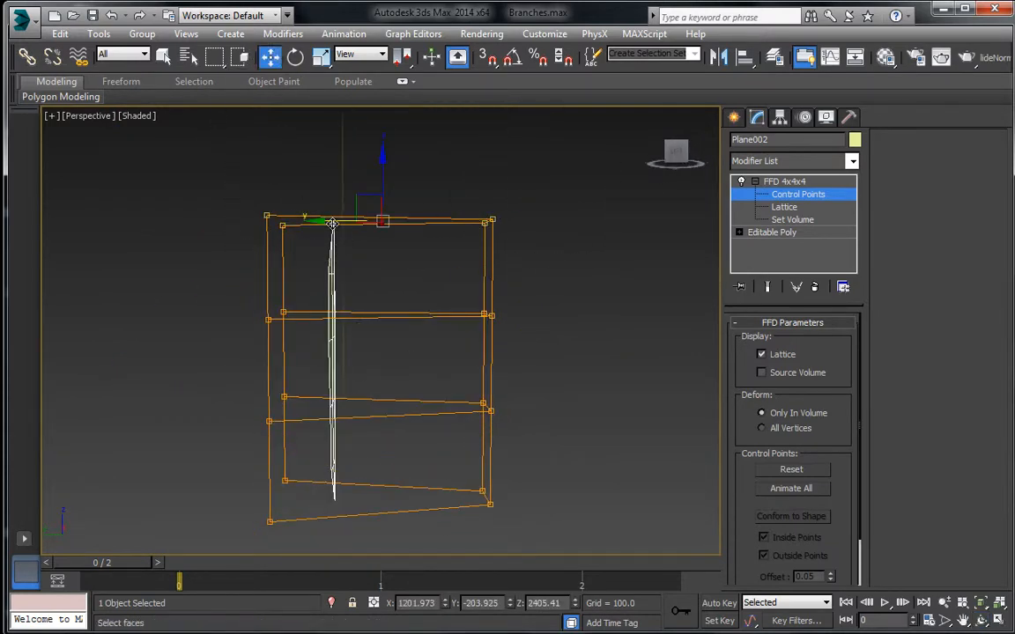
{"action": "left_click_drag", "start_coordinate": [332, 223], "coordinate": [543, 243]}
{"action": "right_click", "coordinate": [543, 242]}
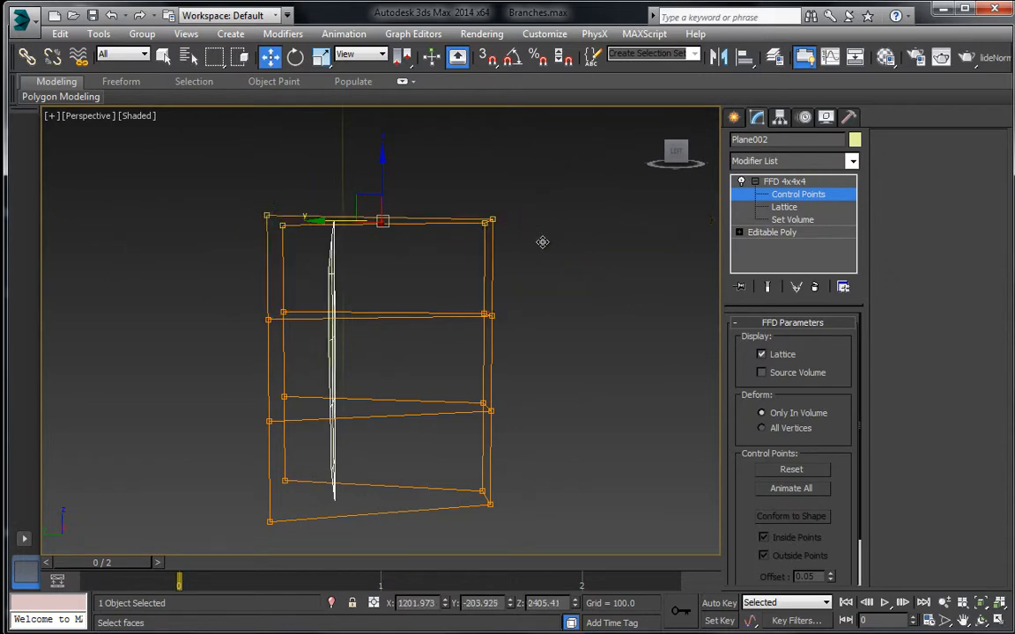
Step: Delete the FFD 4x4x4 modifier from the card and show the card at an angle
{"action": "left_click", "coordinate": [781, 183]}
{"action": "right_click", "coordinate": [769, 183]}
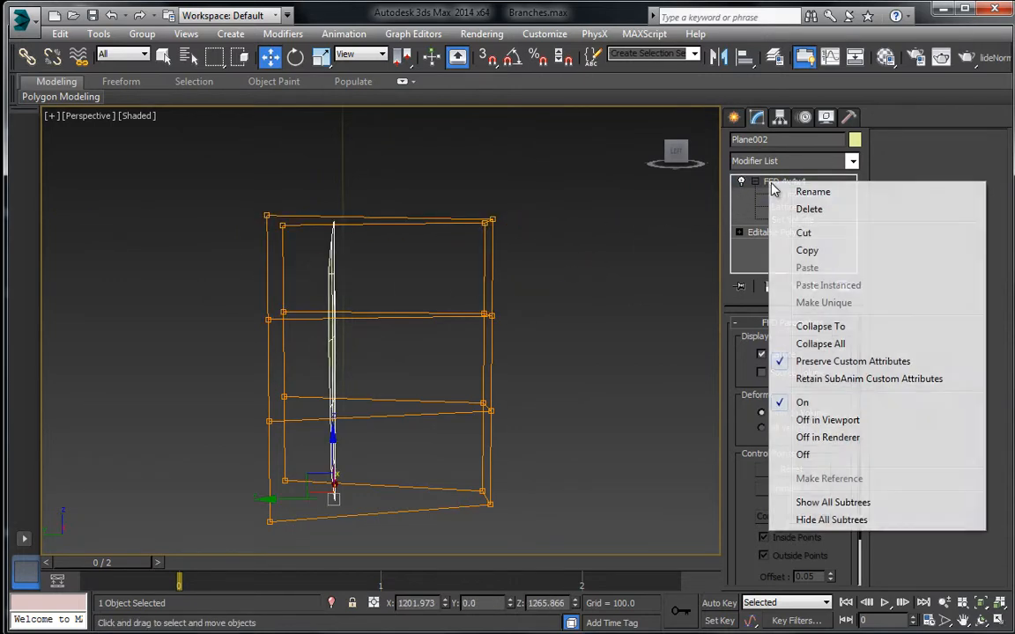
{"action": "left_click", "coordinate": [809, 207]}
{"action": "key", "text": "z"}
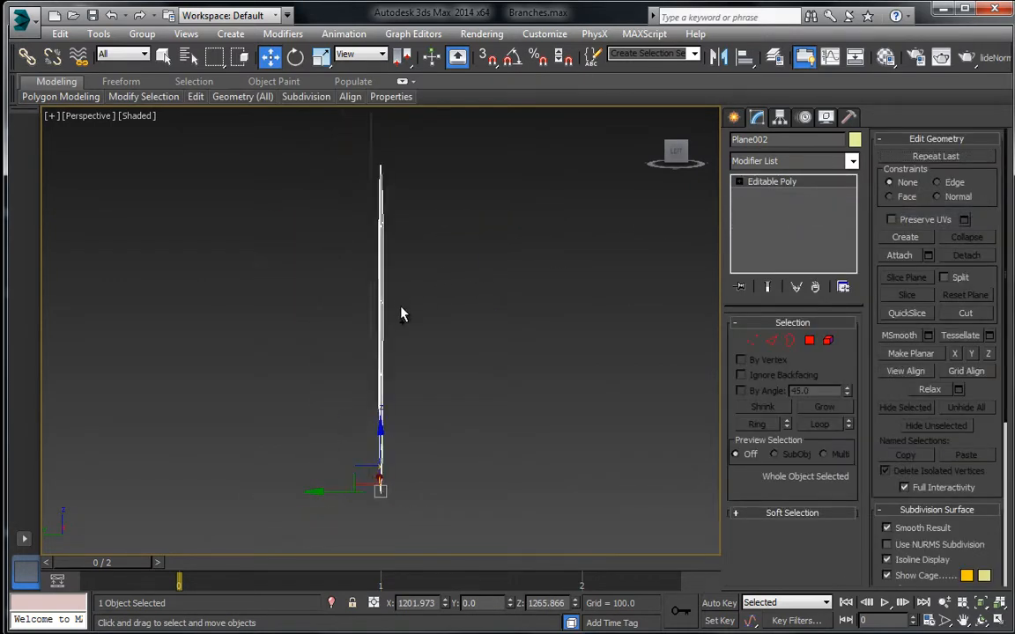
{"action": "middle_click_drag", "start_coordinate": [401, 308], "coordinate": [313, 323], "text": "alt"}
Step: Reset the card's transform with Reset XForm and convert it to Editable Poly
{"action": "left_click", "coordinate": [850, 118]}
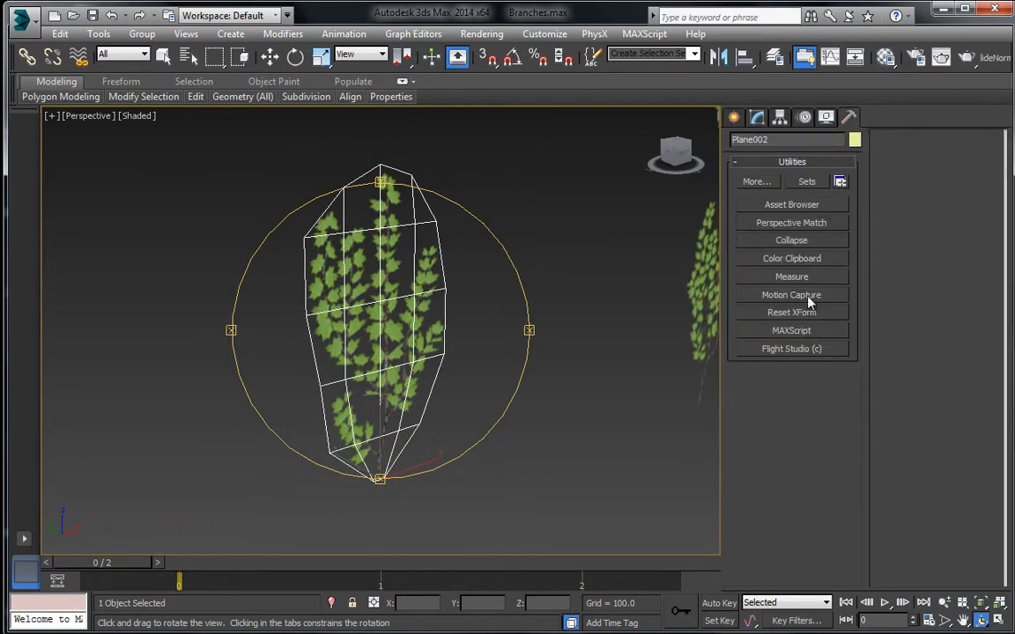
{"action": "left_click", "coordinate": [798, 314]}
{"action": "key", "text": "w"}
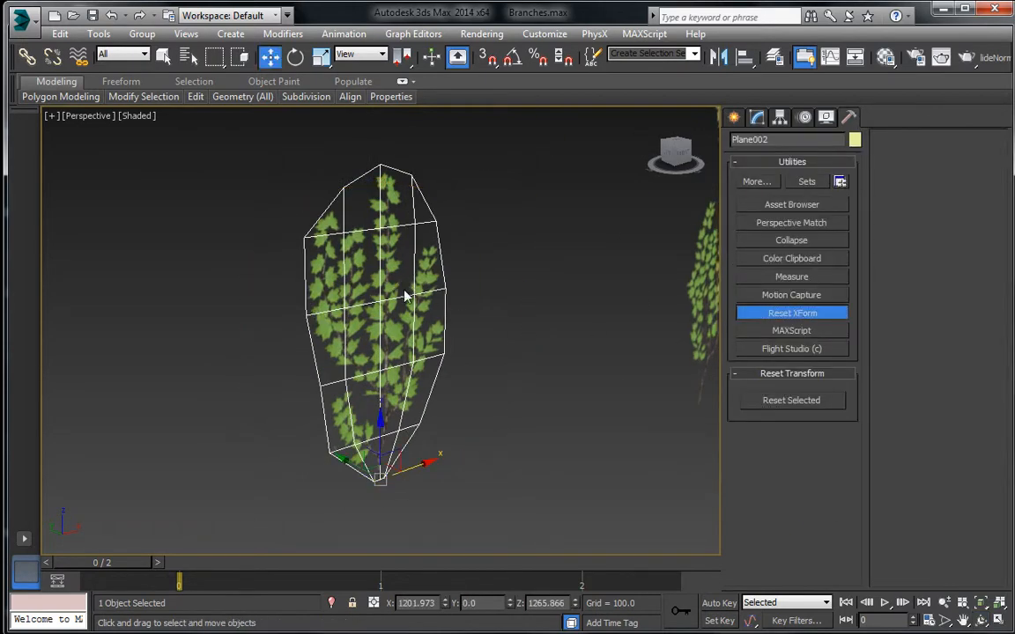
{"action": "right_click", "coordinate": [400, 285]}
{"action": "mouse_move", "coordinate": [519, 438]}
{"action": "left_click", "coordinate": [594, 446]}
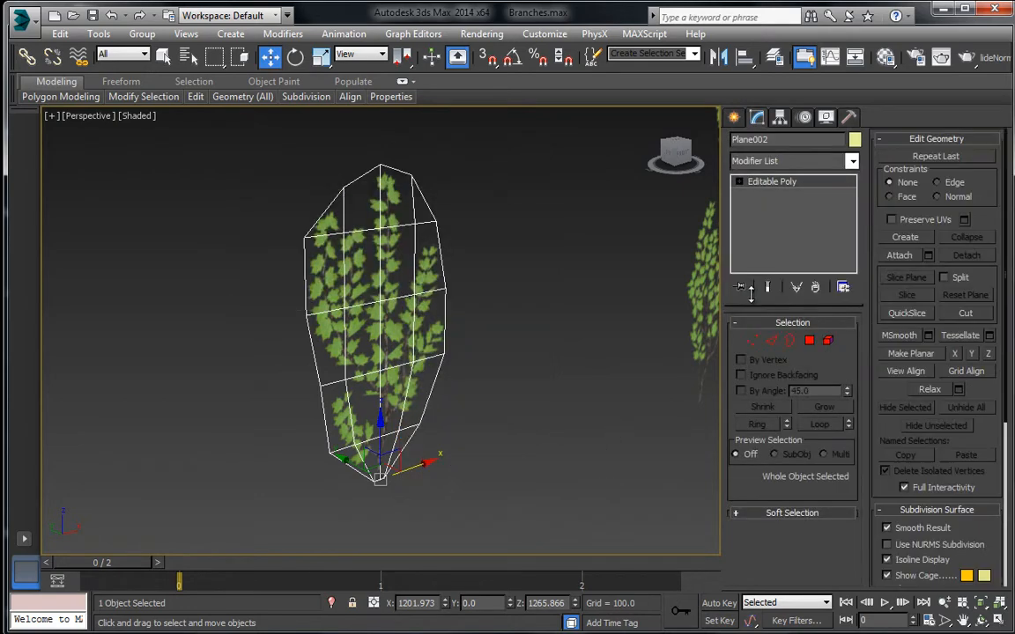
Step: Add an FFD 4x4x4 modifier to the card and enter its Control Points level
{"action": "left_click", "coordinate": [785, 162]}
{"action": "key", "text": "f"}
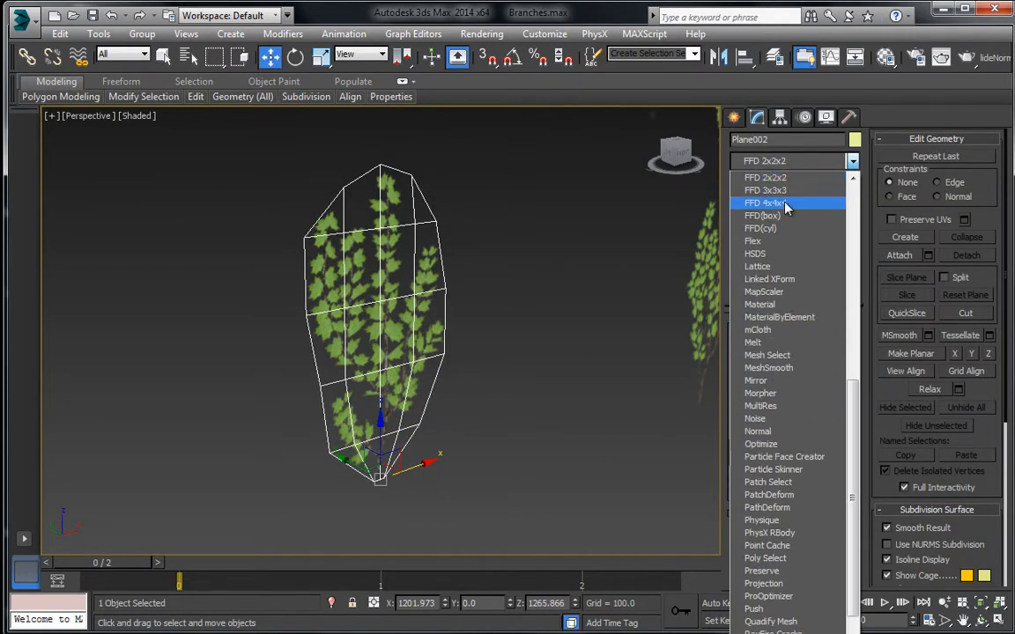
{"action": "left_click", "coordinate": [765, 203]}
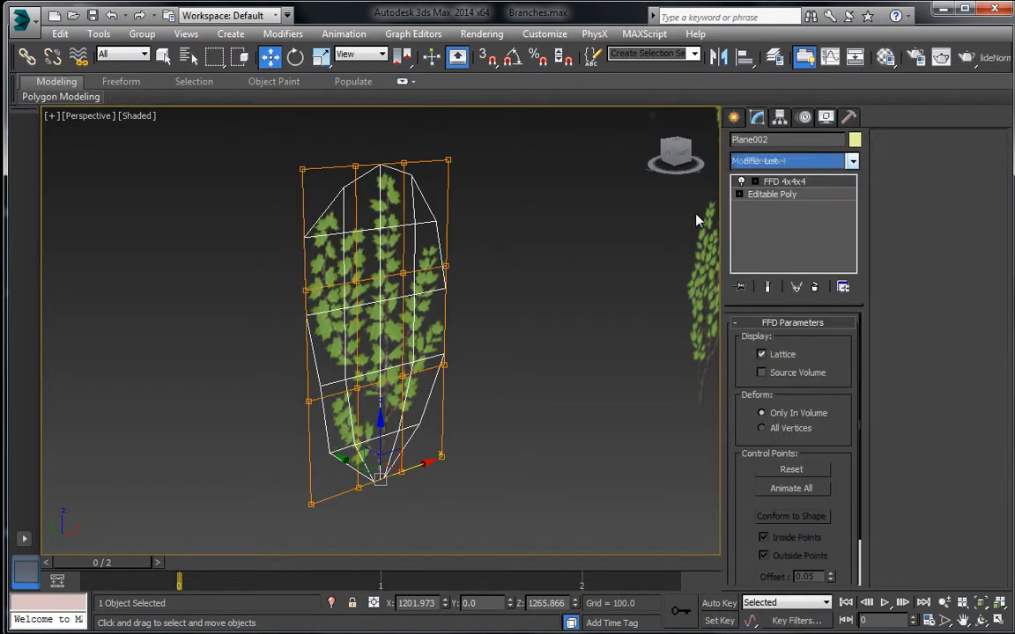
{"action": "left_click", "coordinate": [755, 181]}
{"action": "left_click", "coordinate": [797, 194]}
Step: Try to move the two outer columns of FFD lattice control points along Y
{"action": "left_click_drag", "start_coordinate": [436, 483], "coordinate": [433, 482]}
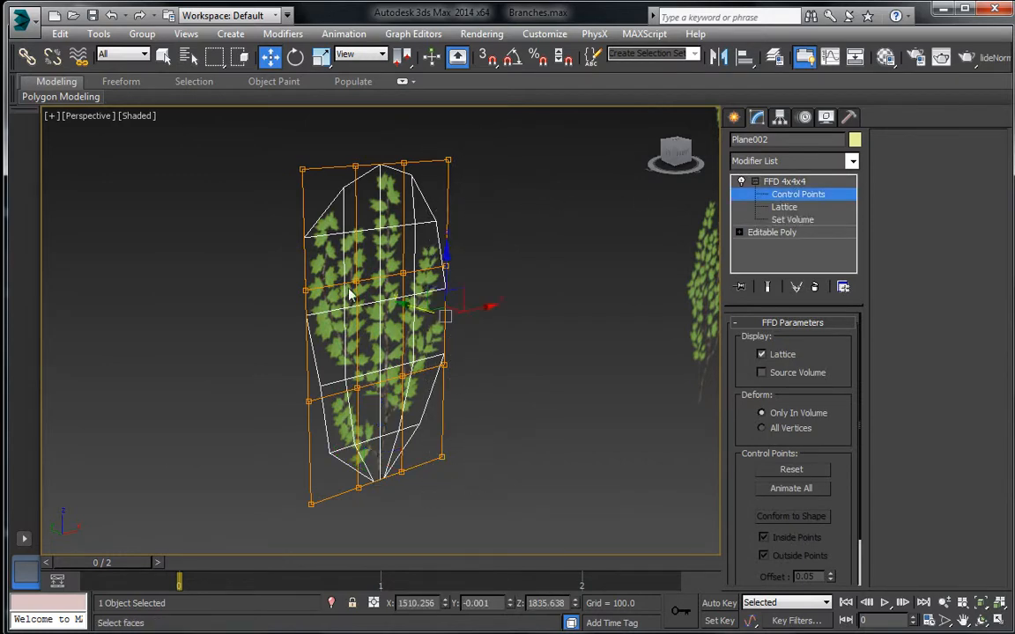
{"action": "left_click_drag", "start_coordinate": [340, 531], "coordinate": [338, 529], "text": "ctrl"}
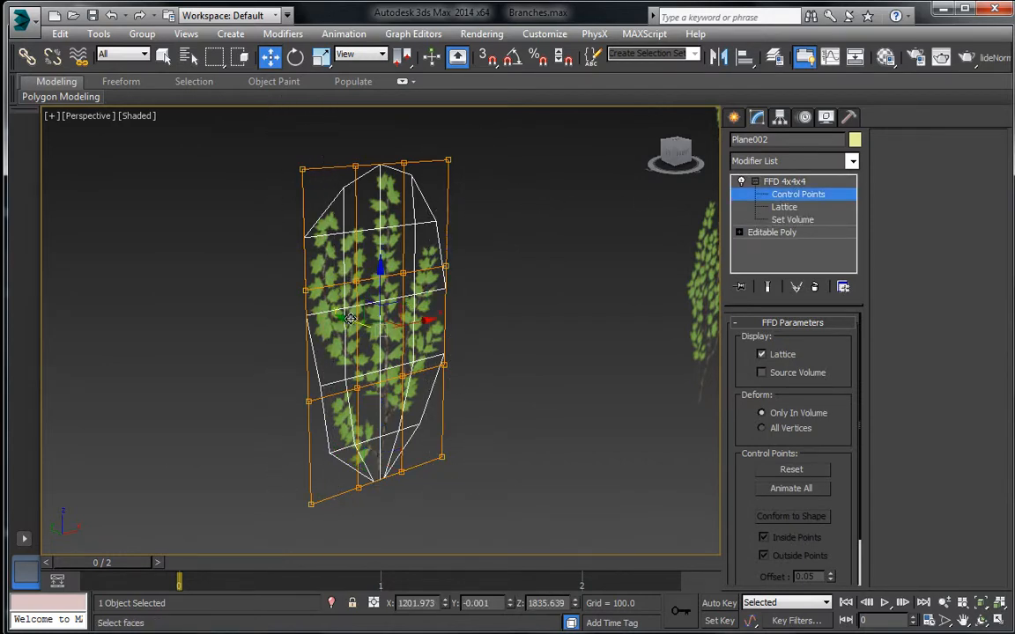
{"action": "left_click_drag", "start_coordinate": [350, 319], "coordinate": [190, 213]}
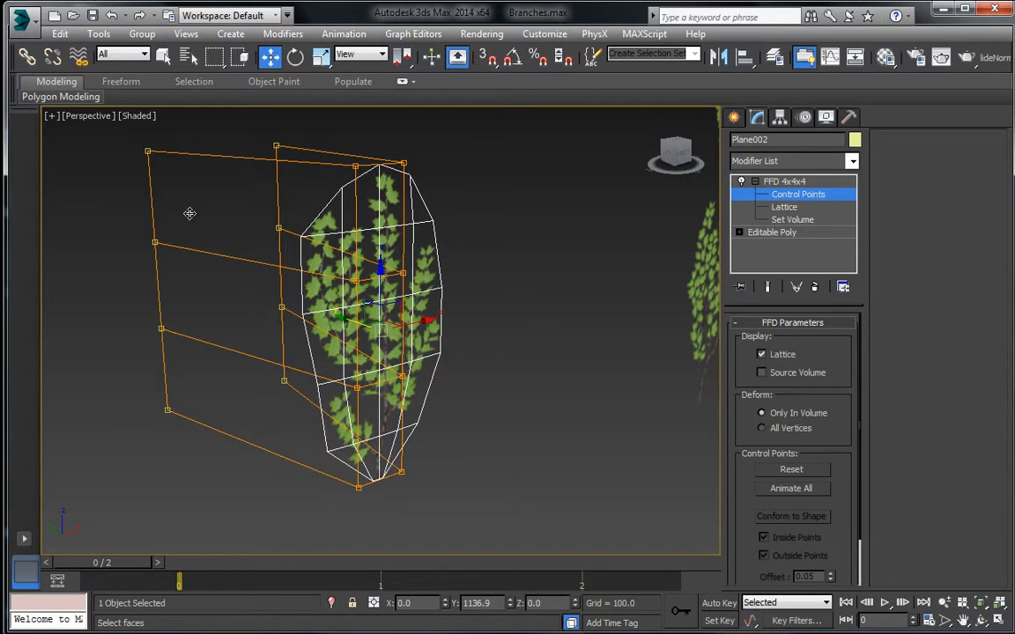
{"action": "right_click", "coordinate": [190, 213]}
Step: Leave the Control Points level and collapse the card to Editable Poly
{"action": "left_click", "coordinate": [772, 185]}
{"action": "right_click", "coordinate": [348, 245]}
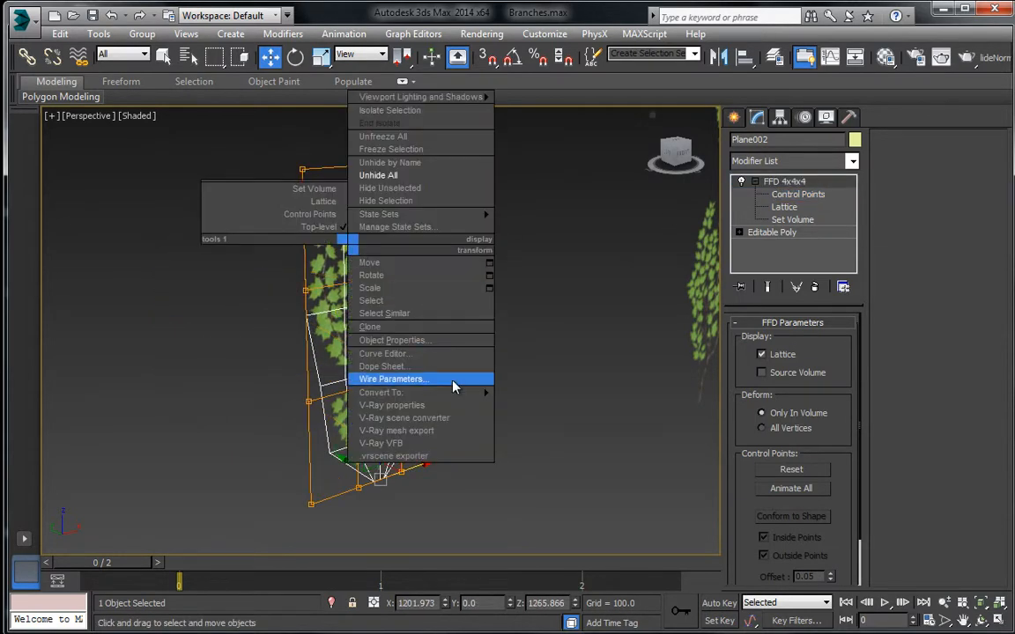
{"action": "mouse_move", "coordinate": [475, 392]}
{"action": "left_click", "coordinate": [524, 406]}
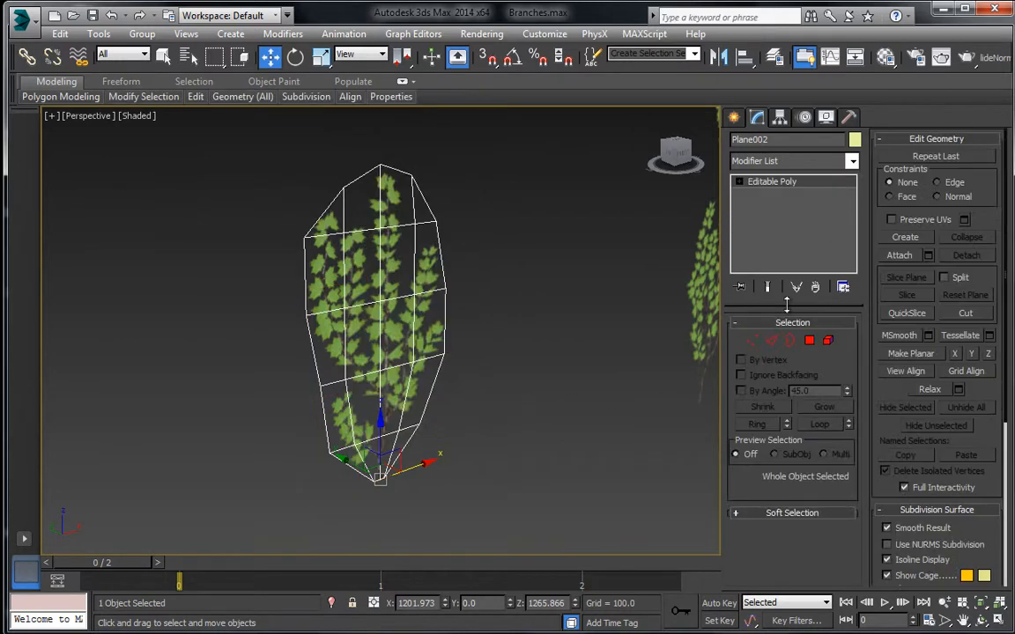
Step: Select the eight vertices on the card's two outer edges in the Front view and enable Preserve UVs
{"action": "left_click", "coordinate": [752, 341]}
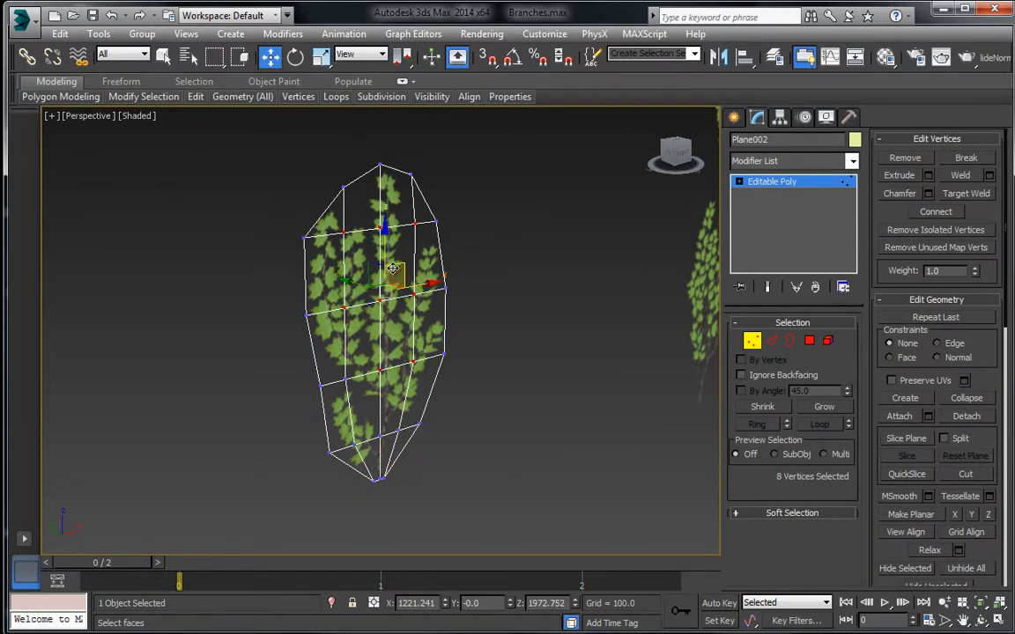
{"action": "key", "text": "t"}
{"action": "key", "text": "f"}
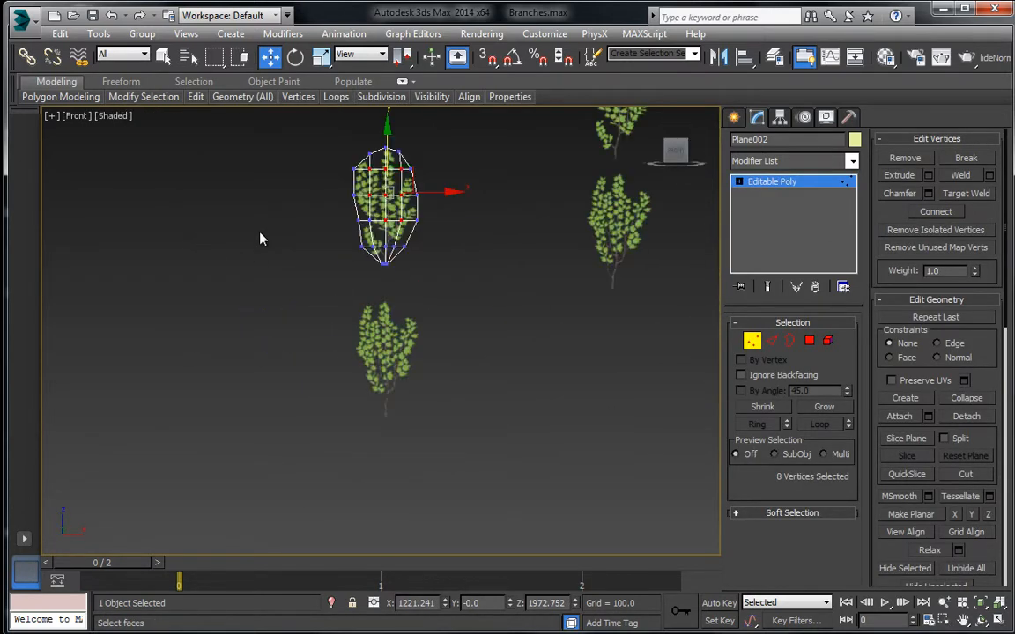
{"action": "scroll", "coordinate": [306, 290], "scroll_direction": "up", "scroll_amount": 5}
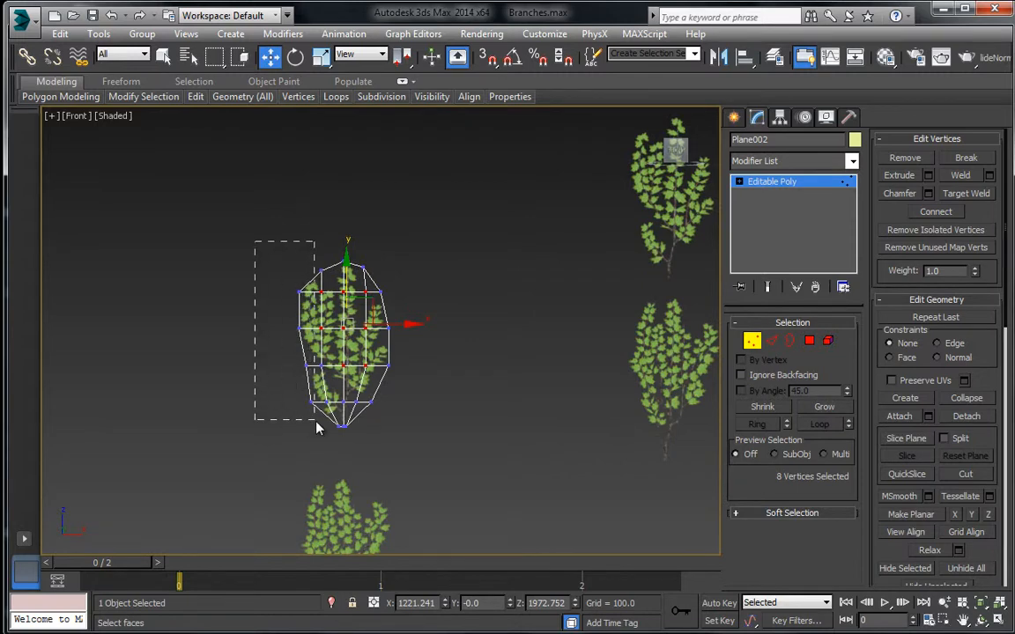
{"action": "left_click_drag", "start_coordinate": [317, 427], "coordinate": [371, 420]}
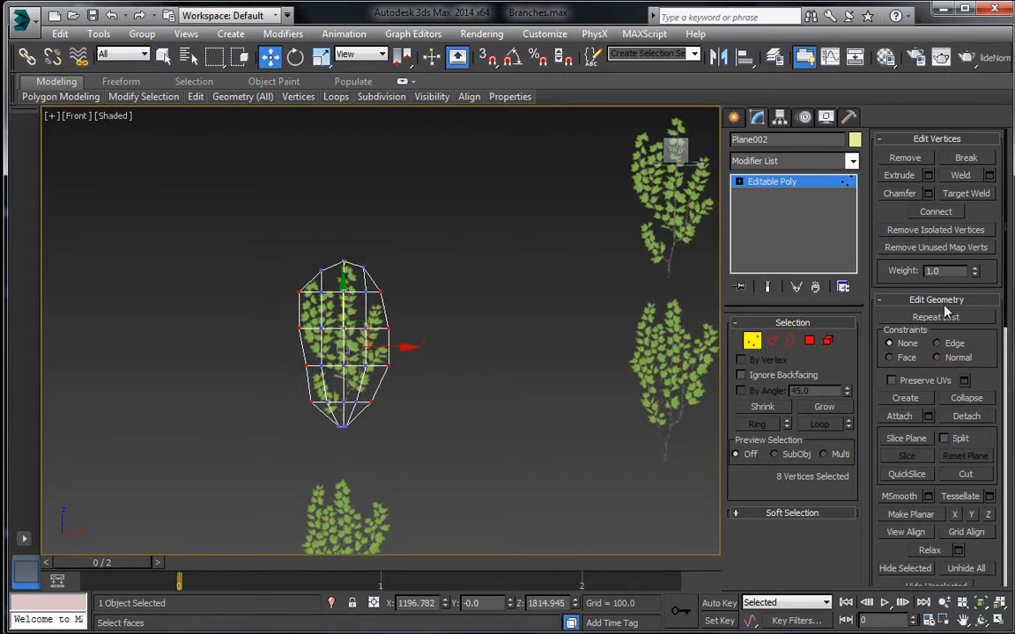
{"action": "left_click", "coordinate": [892, 381]}
Step: Show the card at an angle in the Perspective view and try to move its outer-edge vertices along Y
{"action": "key", "text": "p"}
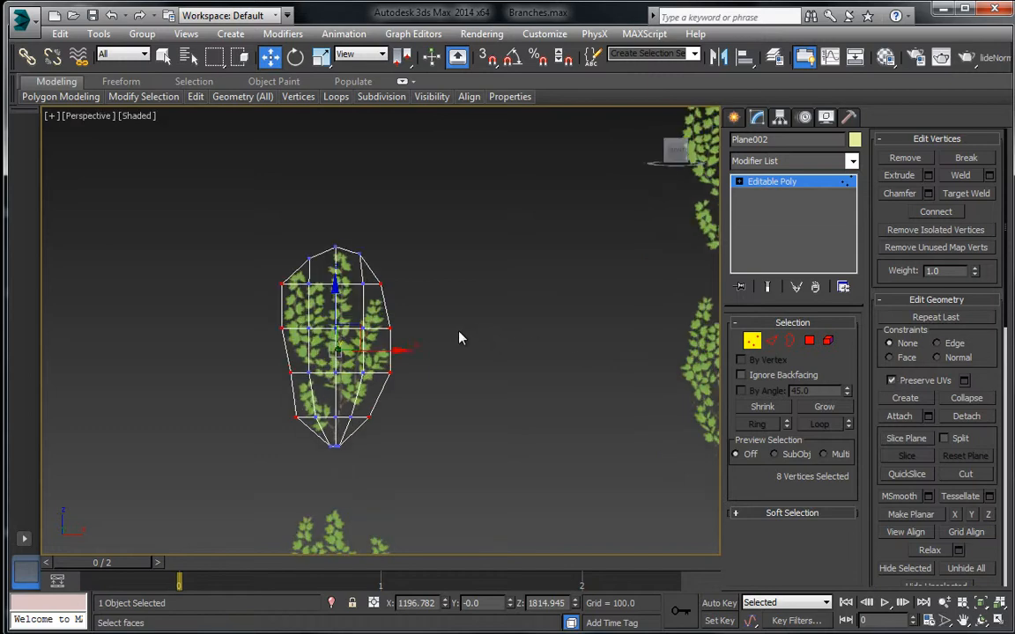
{"action": "key", "text": "z"}
{"action": "key", "text": "ctrl+r"}
{"action": "left_click_drag", "start_coordinate": [276, 291], "coordinate": [309, 289]}
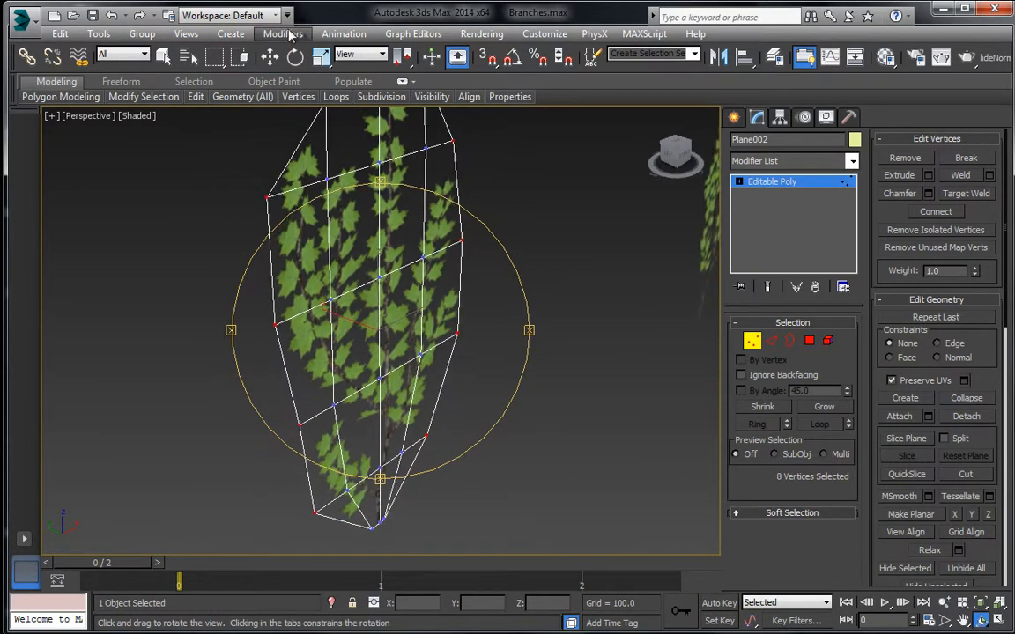
{"action": "left_click", "coordinate": [270, 56]}
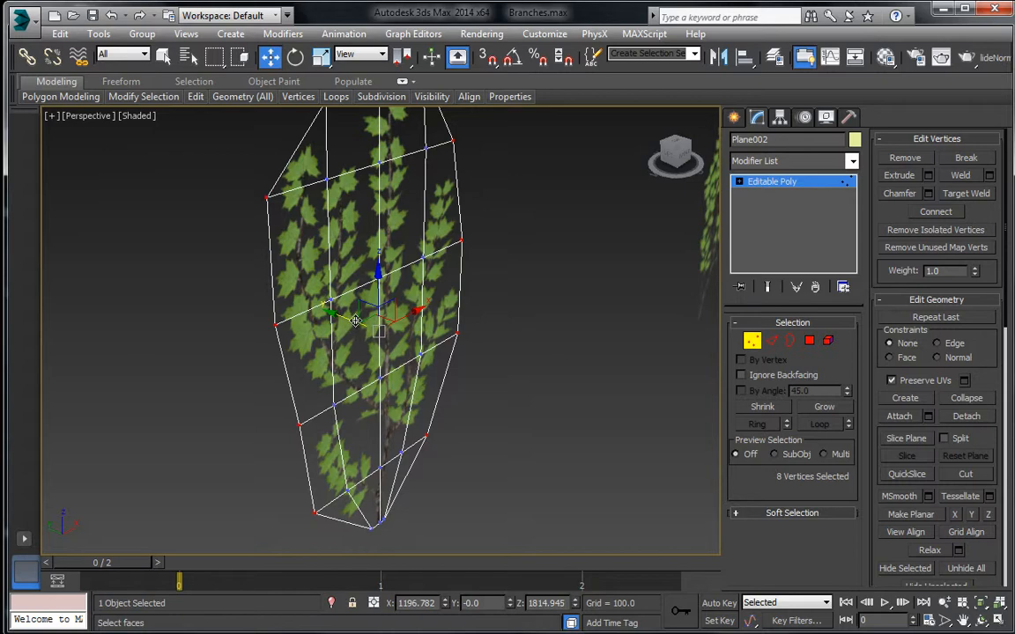
{"action": "left_click_drag", "start_coordinate": [355, 320], "coordinate": [304, 265]}
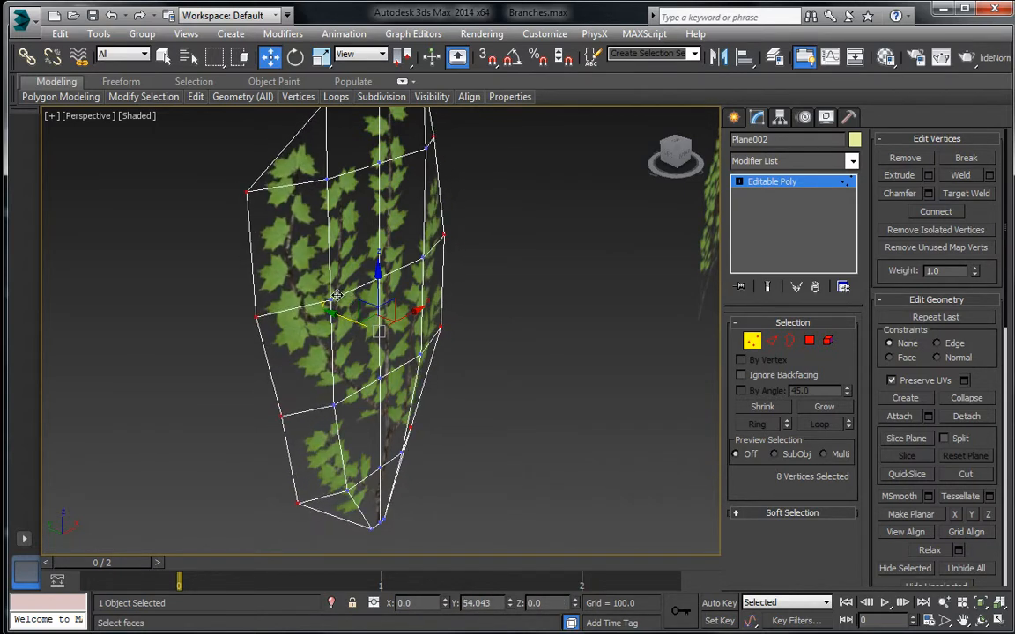
{"action": "left_click", "coordinate": [320, 56]}
{"action": "mouse_move", "coordinate": [328, 338]}
{"action": "left_mouse_down"}
{"action": "mouse_move", "coordinate": [319, 347]}
{"action": "mouse_move", "coordinate": [329, 337]}
{"action": "left_mouse_up"}
{"action": "left_click_drag", "start_coordinate": [310, 286], "coordinate": [336, 278]}
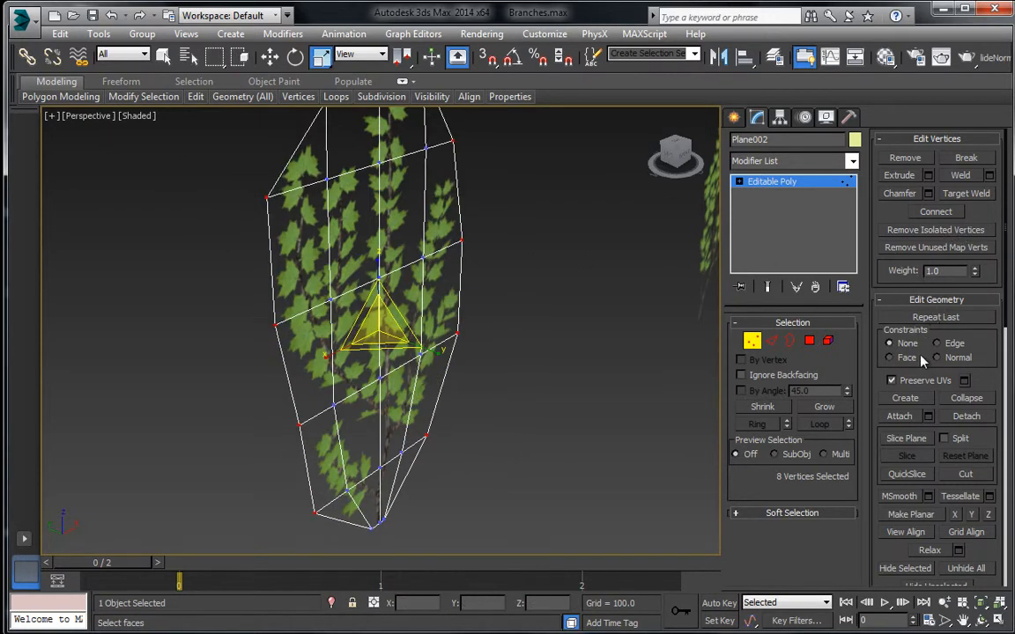
Step: Move the outer-edge vertices about 49 units along Y, and offset them slightly more in the Left view
{"action": "left_click", "coordinate": [270, 57]}
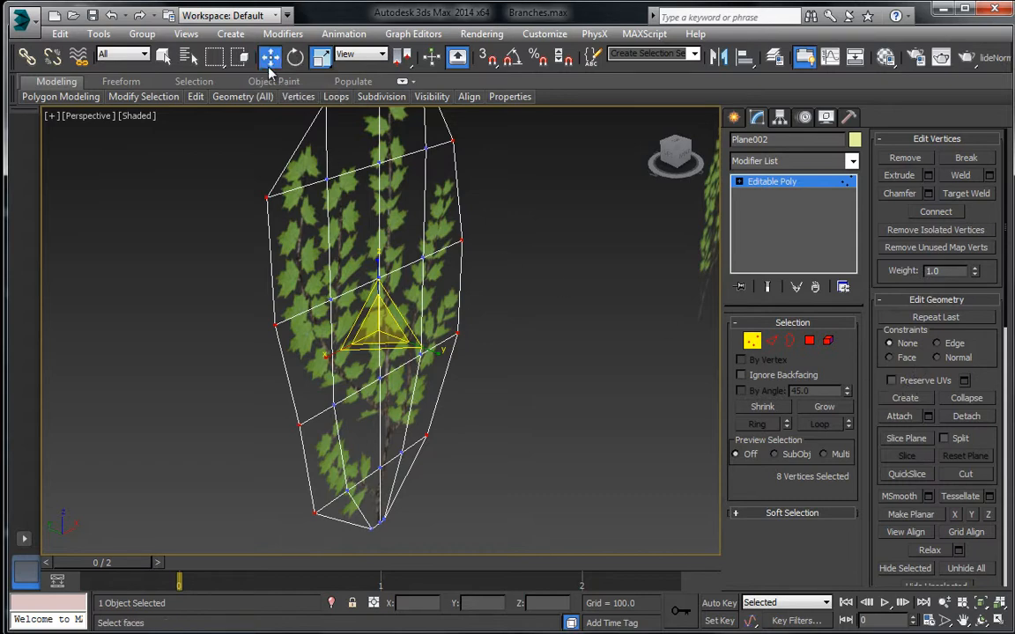
{"action": "left_click_drag", "start_coordinate": [339, 318], "coordinate": [319, 304]}
{"action": "middle_click_drag", "start_coordinate": [346, 365], "coordinate": [362, 283]}
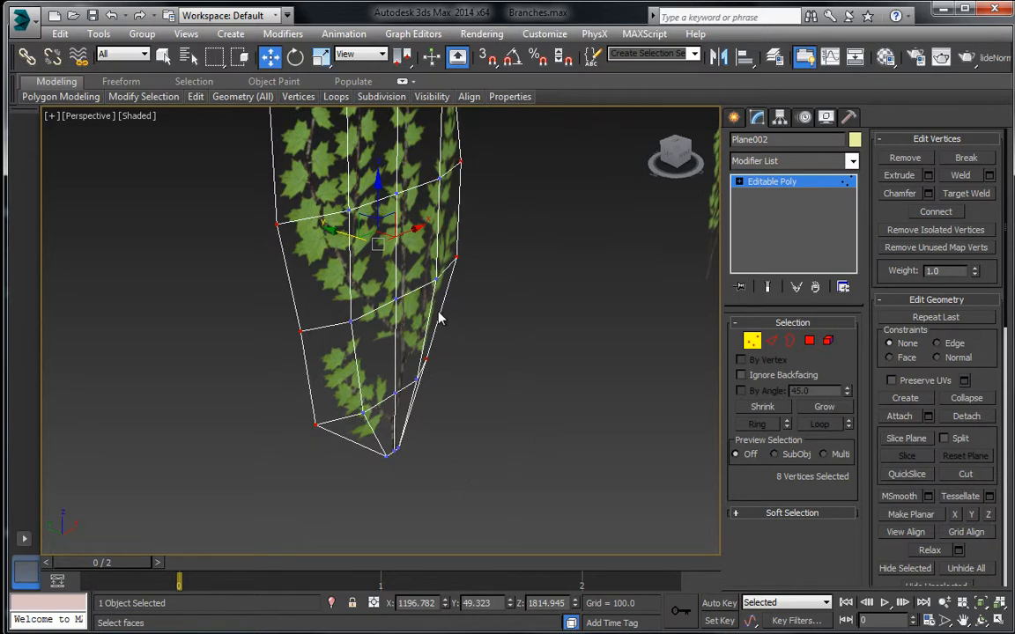
{"action": "scroll", "coordinate": [441, 319], "scroll_direction": "down", "scroll_amount": 2}
{"action": "key", "text": "f"}
{"action": "key", "text": "l"}
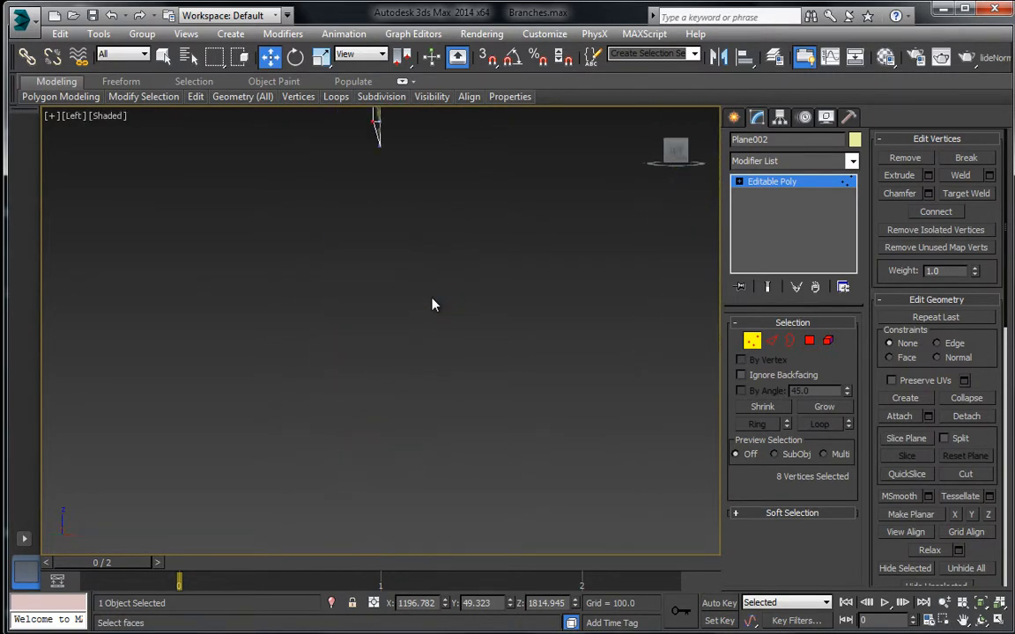
{"action": "middle_click_drag", "start_coordinate": [433, 305], "coordinate": [416, 451]}
{"action": "middle_click_drag", "start_coordinate": [428, 272], "coordinate": [430, 371]}
{"action": "scroll", "coordinate": [388, 305], "scroll_direction": "up", "scroll_amount": 3}
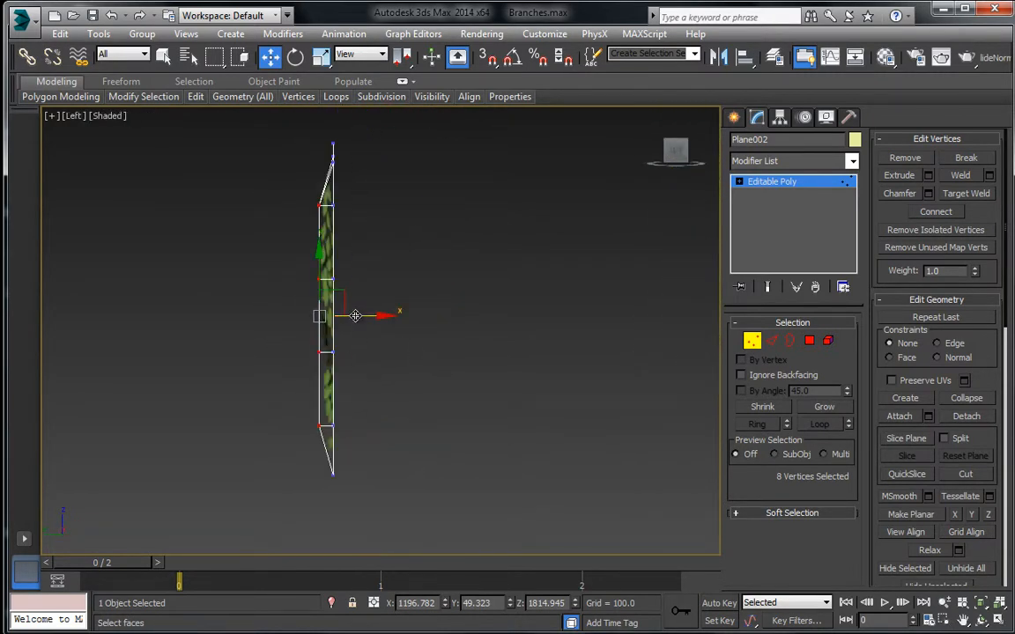
{"action": "left_click_drag", "start_coordinate": [355, 316], "coordinate": [351, 315]}
Step: Move the six inner vertices of the middle rows about 17 units away from the outer edges in the Left view
{"action": "left_click_drag", "start_coordinate": [364, 250], "coordinate": [364, 286]}
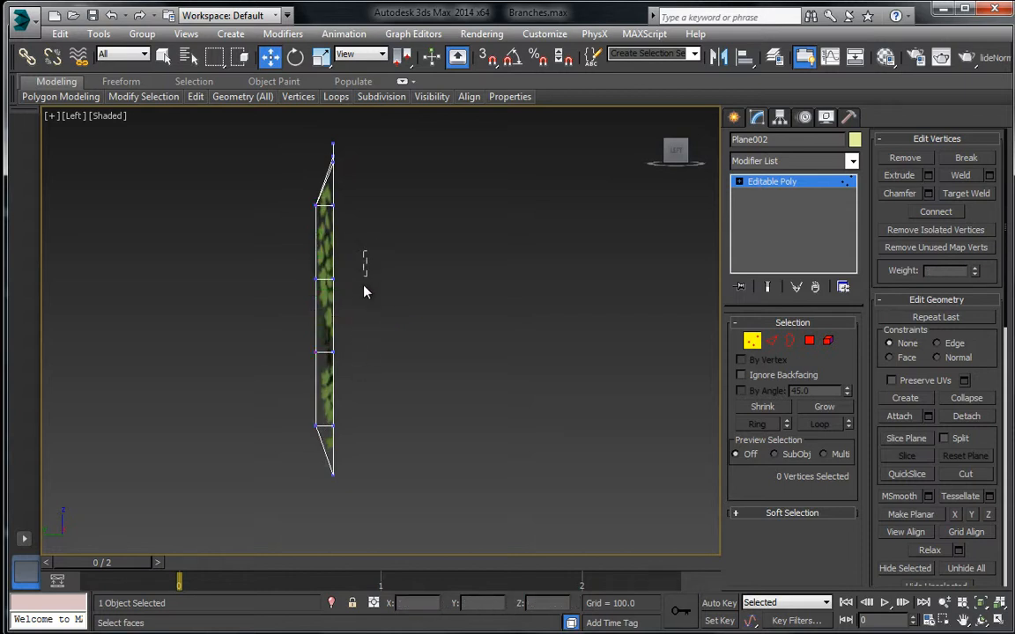
{"action": "left_click_drag", "start_coordinate": [327, 367], "coordinate": [328, 364]}
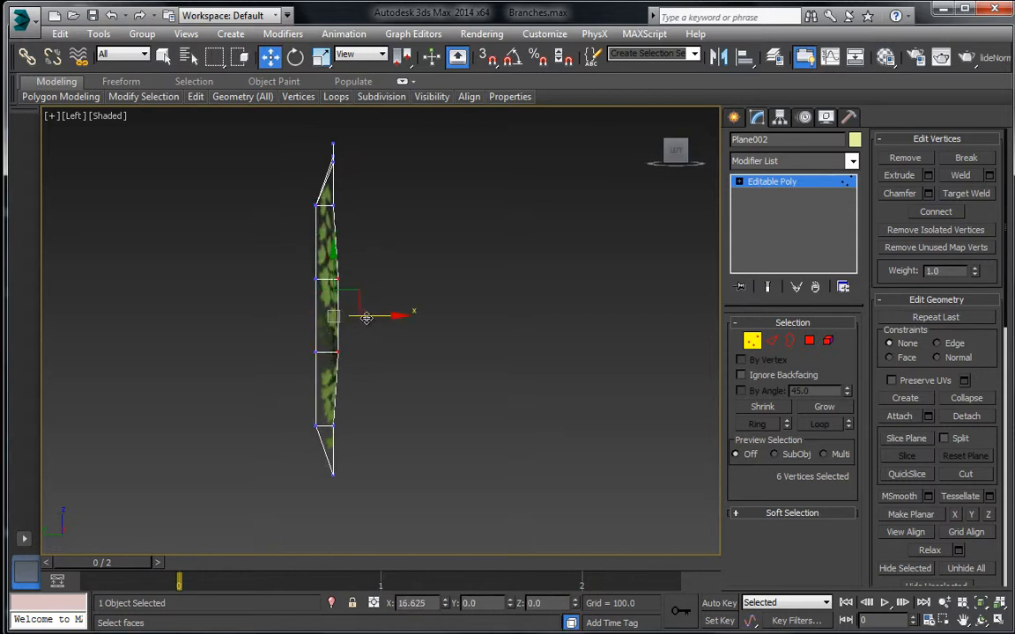
{"action": "left_click", "coordinate": [275, 264]}
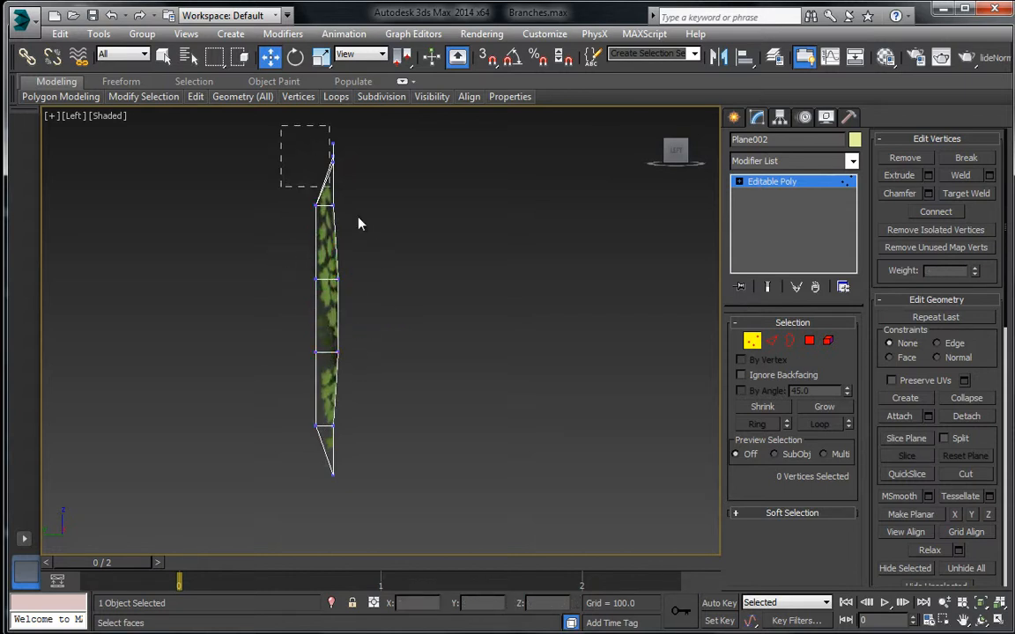
Step: Rotate the card's top eight vertices toward its offset outer edges in the Left view, then leave Vertex level and deselect the card
{"action": "left_click_drag", "start_coordinate": [357, 223], "coordinate": [357, 220]}
{"action": "left_click", "coordinate": [295, 57]}
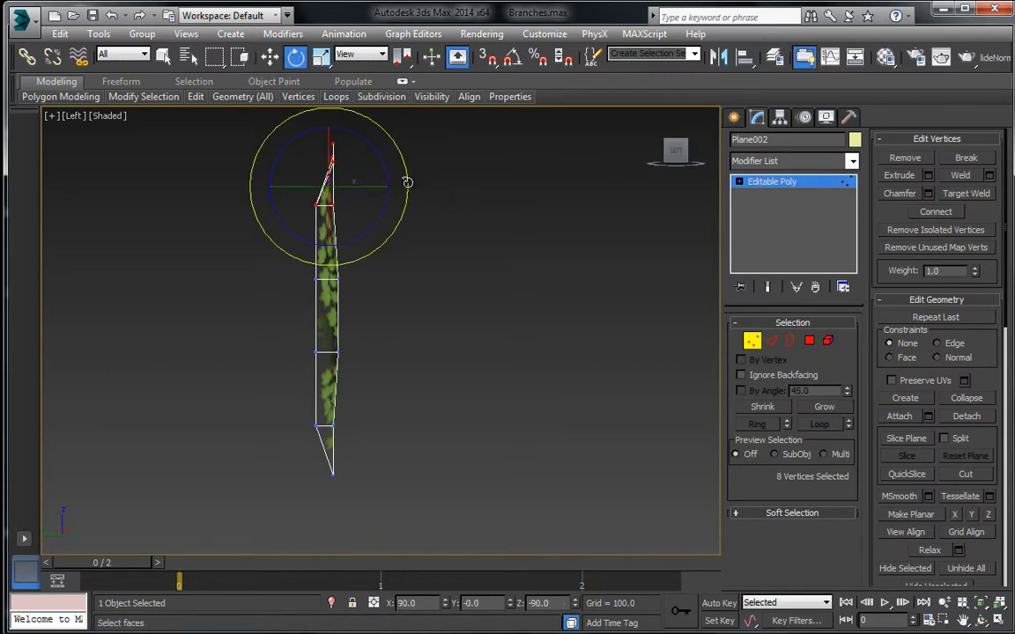
{"action": "left_click_drag", "start_coordinate": [407, 183], "coordinate": [357, 182]}
{"action": "left_click", "coordinate": [268, 60]}
{"action": "middle_click_drag", "start_coordinate": [478, 279], "coordinate": [478, 261]}
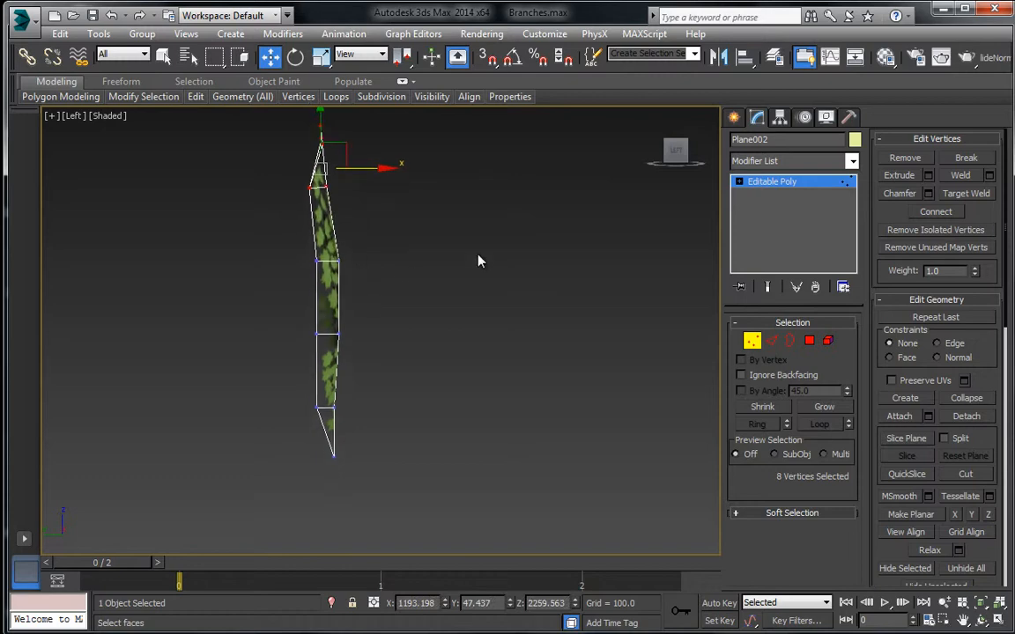
{"action": "left_click", "coordinate": [769, 183]}
{"action": "left_click", "coordinate": [437, 281]}
{"action": "key", "text": "p"}
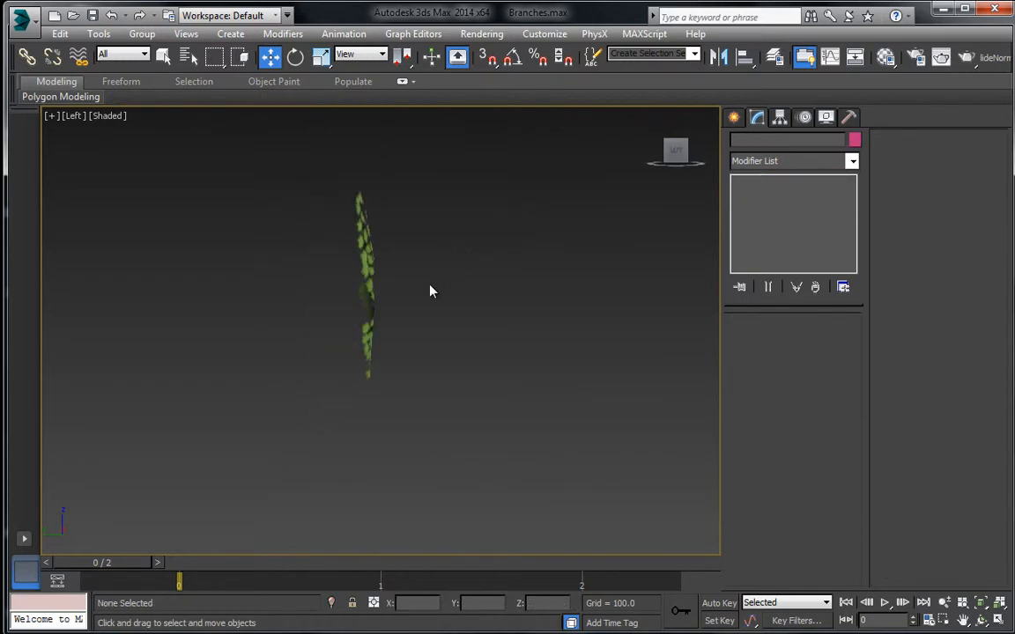
{"action": "middle_click_drag", "start_coordinate": [430, 305], "coordinate": [365, 377], "text": "alt"}
Step: Enter the Vertex level of the branch card below the bent one and show it from the top
{"action": "left_click", "coordinate": [364, 377]}
{"action": "left_click", "coordinate": [752, 340]}
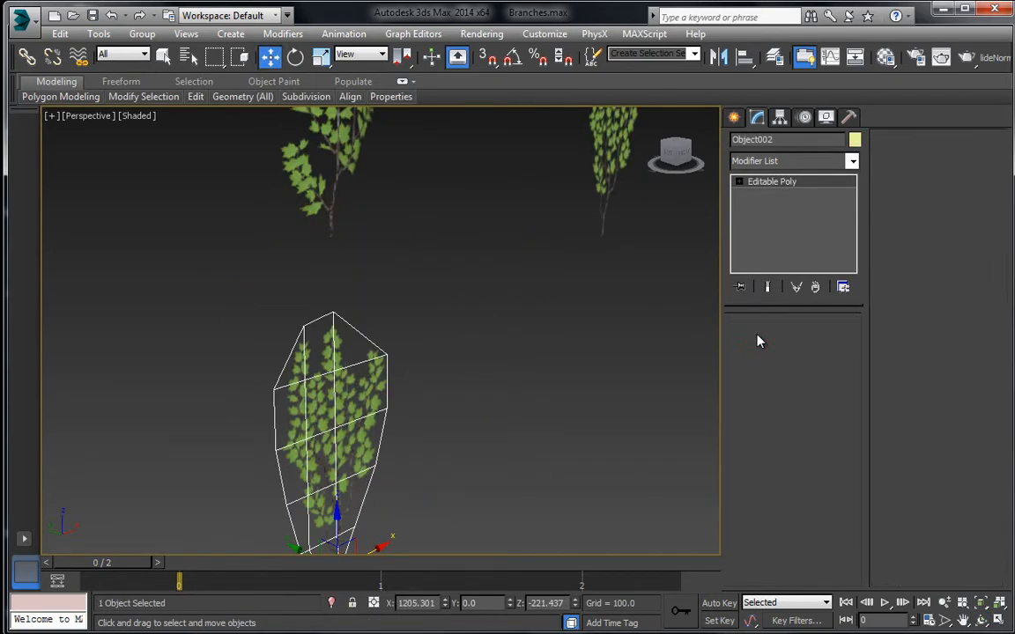
{"action": "left_click", "coordinate": [385, 354]}
{"action": "key", "text": "t"}
{"action": "scroll", "coordinate": [367, 349], "scroll_direction": "up", "scroll_amount": 2}
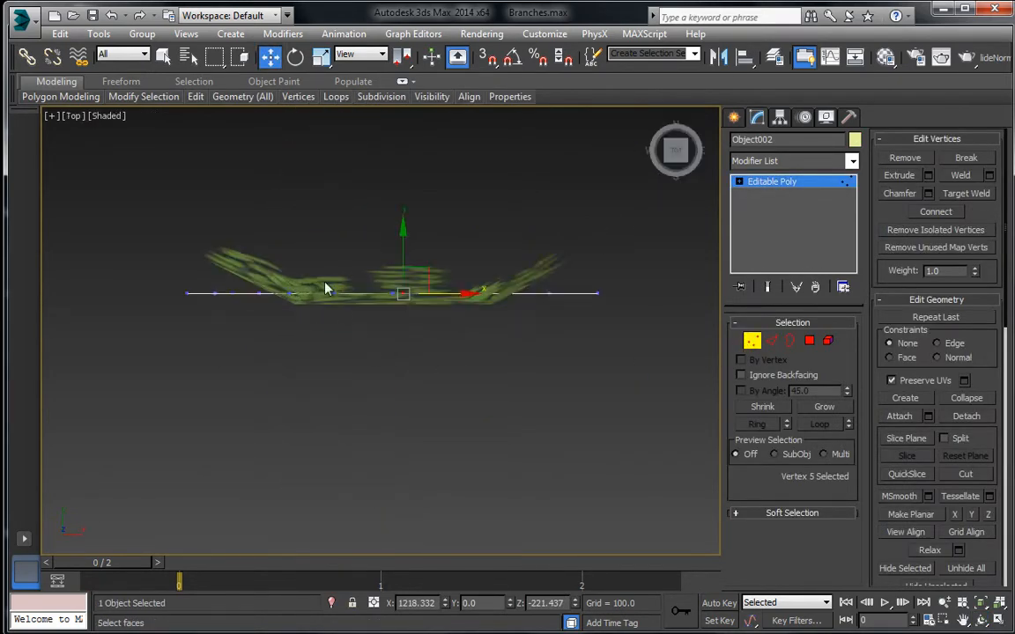
{"action": "key", "text": "F3"}
{"action": "key", "text": "F3"}
Step: Select the eleven vertices of the card's inner columns and base in the Front view, and move them about 42 units along Y
{"action": "key", "text": "f"}
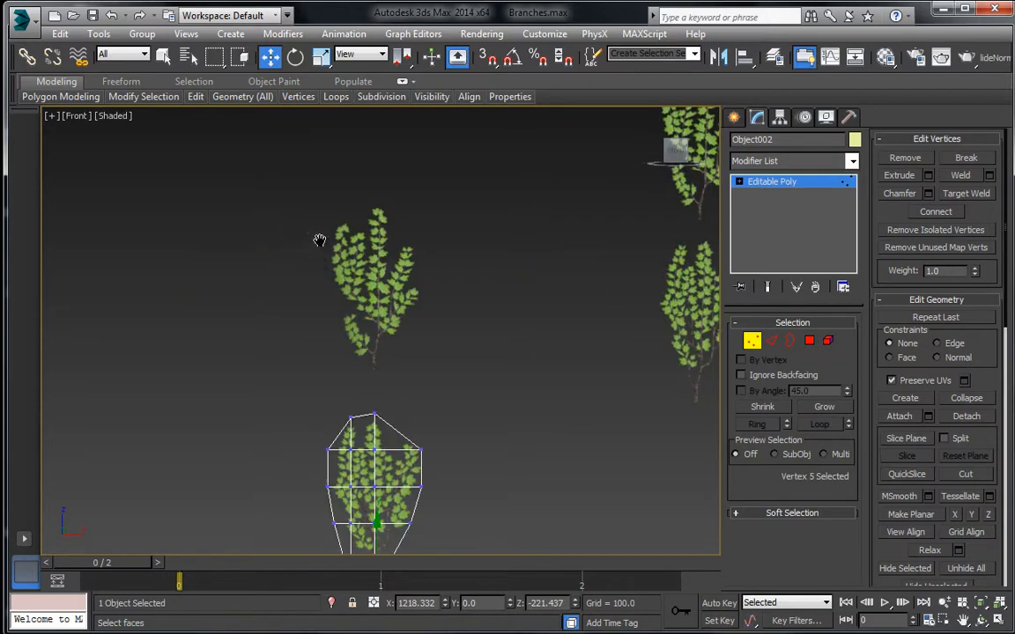
{"action": "middle_click_drag", "start_coordinate": [319, 238], "coordinate": [329, 173]}
{"action": "scroll", "coordinate": [346, 345], "scroll_direction": "up", "scroll_amount": 4}
{"action": "scroll", "coordinate": [347, 344], "scroll_direction": "down", "scroll_amount": 2}
{"action": "middle_click_drag", "start_coordinate": [357, 319], "coordinate": [369, 218]}
{"action": "left_click_drag", "start_coordinate": [365, 211], "coordinate": [417, 450]}
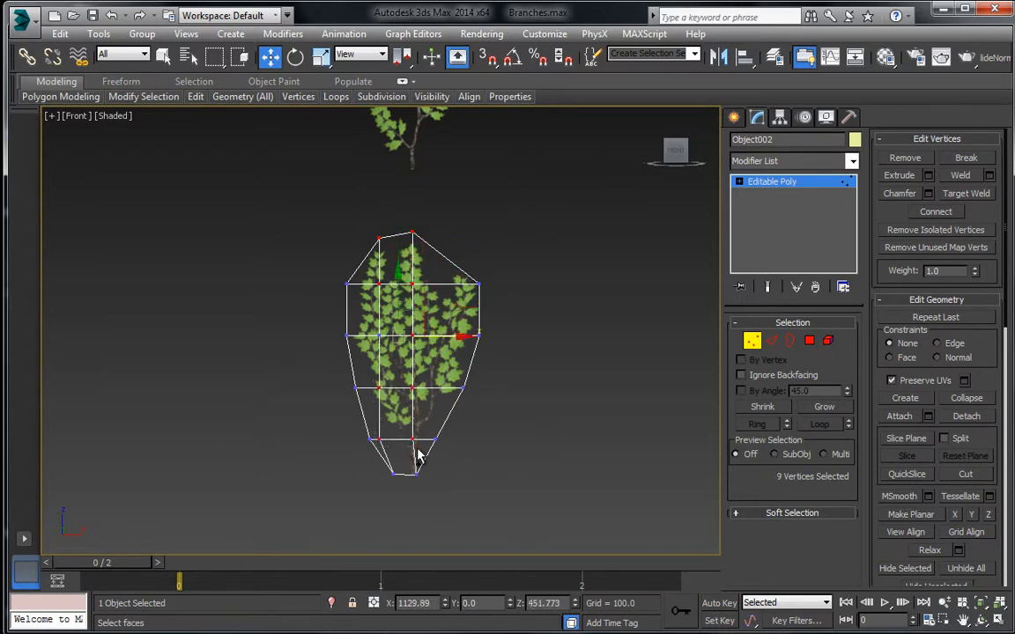
{"action": "scroll", "coordinate": [377, 473], "scroll_direction": "up", "scroll_amount": 3}
{"action": "middle_click_drag", "start_coordinate": [360, 464], "coordinate": [380, 422]}
{"action": "left_click_drag", "start_coordinate": [415, 412], "coordinate": [465, 449], "text": "ctrl"}
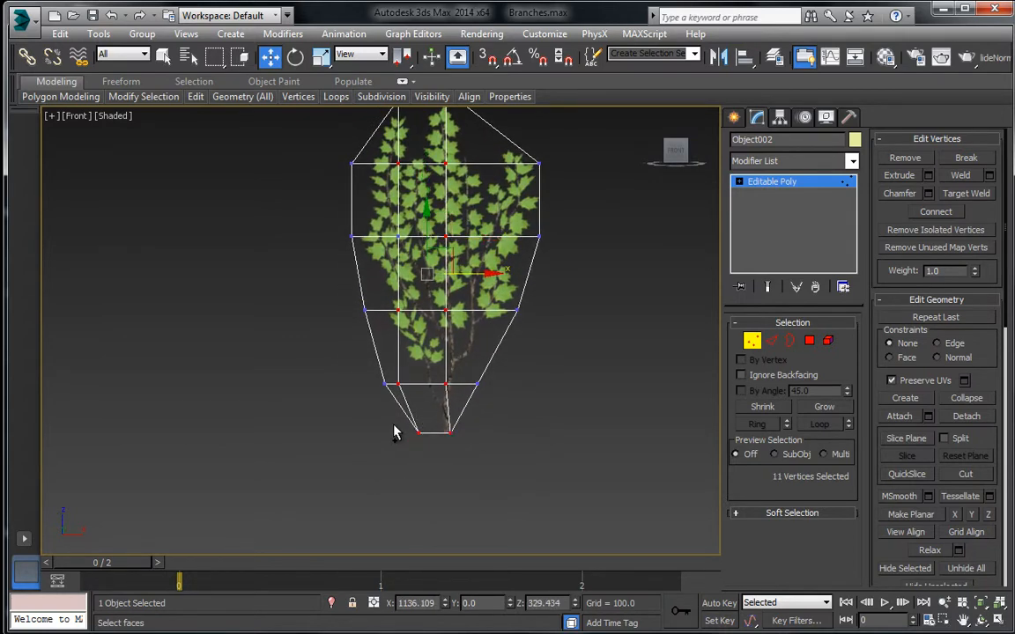
{"action": "key", "text": "t"}
{"action": "left_click_drag", "start_coordinate": [351, 318], "coordinate": [357, 292]}
Step: Show the card from the side in the Perspective view and select its upper vertices
{"action": "key", "text": "p"}
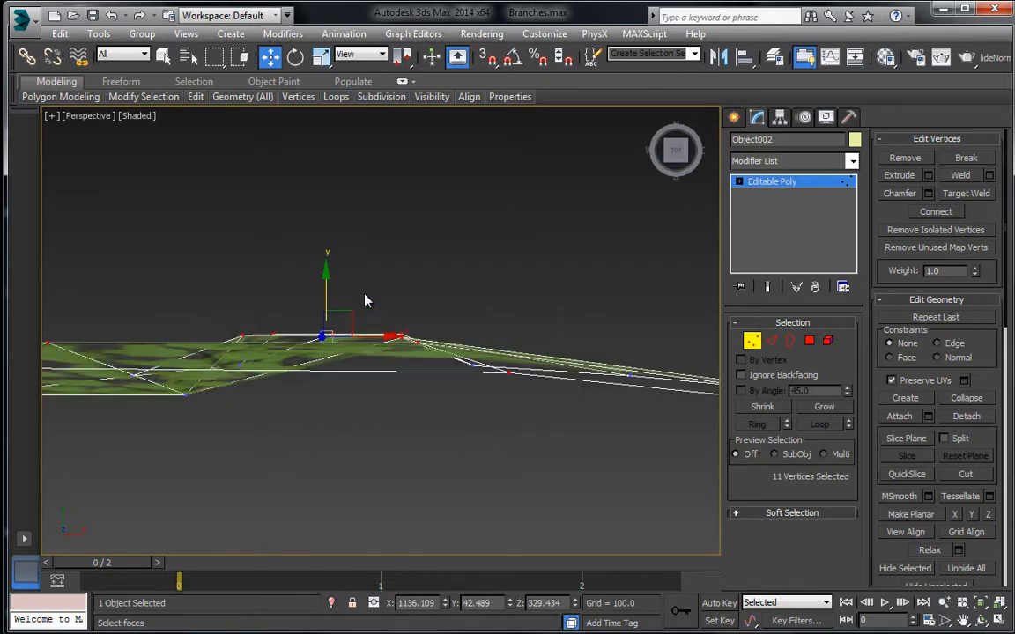
{"action": "middle_click_drag", "start_coordinate": [369, 298], "coordinate": [381, 264], "text": "alt"}
{"action": "left_click_drag", "start_coordinate": [380, 264], "coordinate": [222, 150]}
{"action": "left_click", "coordinate": [267, 59]}
{"action": "middle_click_drag", "start_coordinate": [274, 245], "coordinate": [276, 256]}
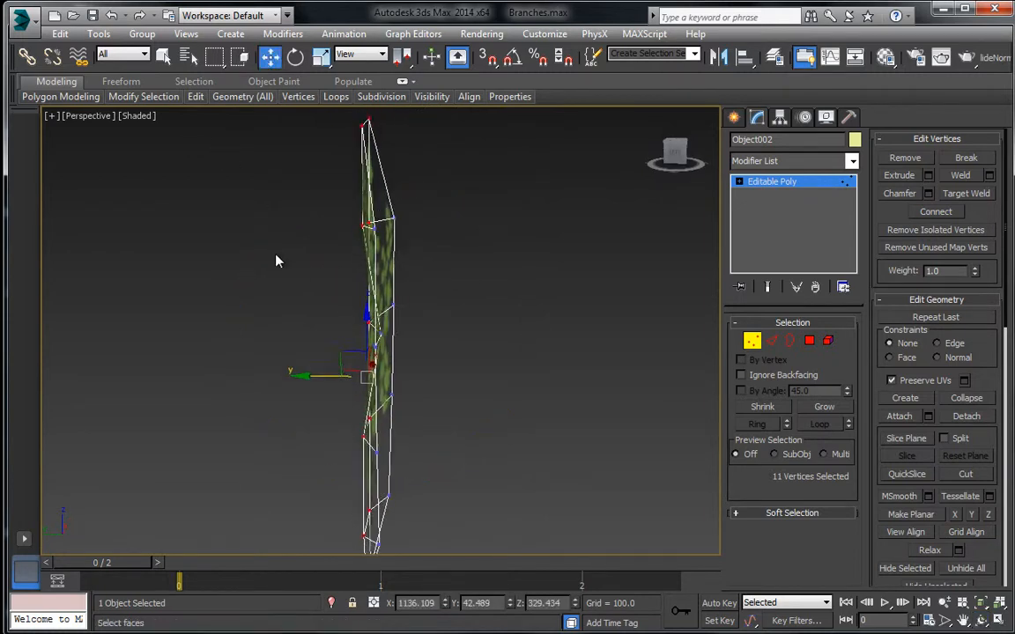
{"action": "scroll", "coordinate": [271, 261], "scroll_direction": "down", "scroll_amount": 3}
{"action": "left_click_drag", "start_coordinate": [254, 150], "coordinate": [381, 340]}
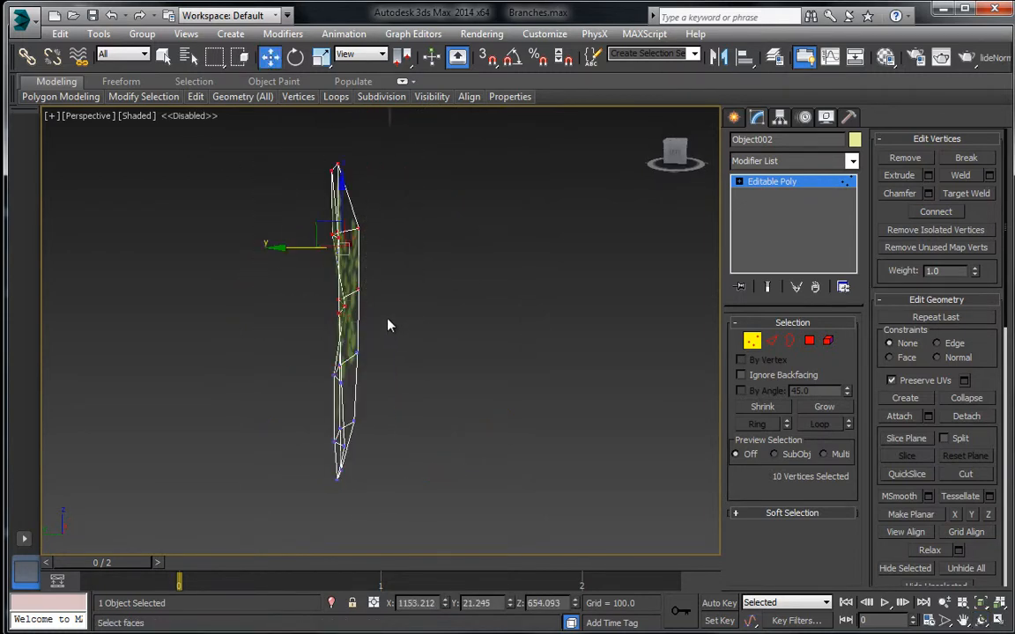
Step: Select the card's upper ten vertices in the Front view and rotate them in the Left view to bend the card
{"action": "key", "text": "f"}
{"action": "left_click_drag", "start_coordinate": [282, 128], "coordinate": [596, 324]}
{"action": "key", "text": "l"}
{"action": "left_click", "coordinate": [295, 59]}
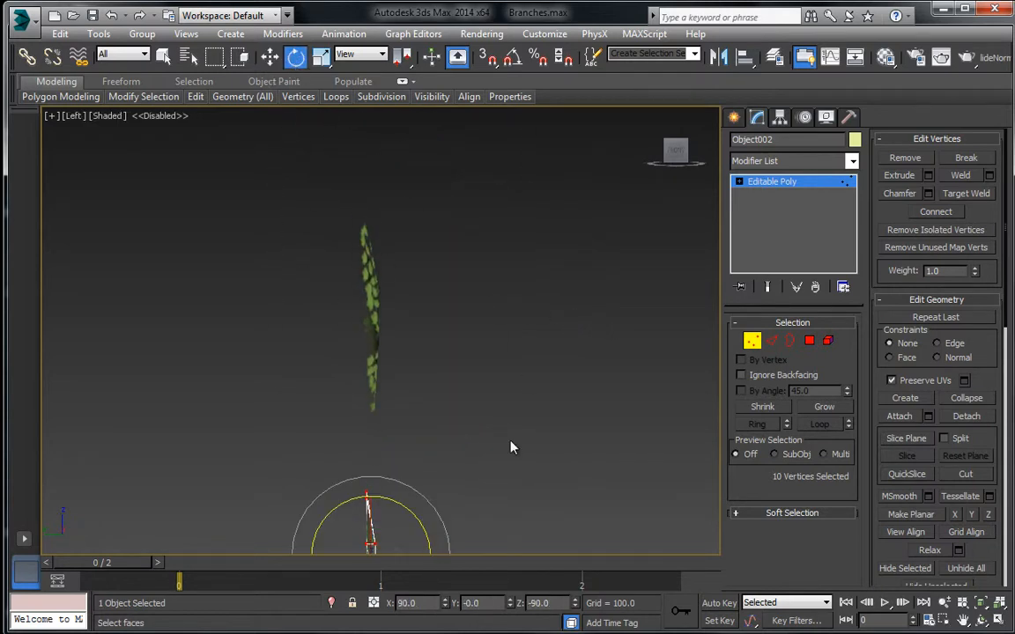
{"action": "middle_click_drag", "start_coordinate": [512, 448], "coordinate": [514, 222]}
{"action": "left_click_drag", "start_coordinate": [444, 345], "coordinate": [416, 334]}
{"action": "left_click", "coordinate": [268, 60]}
Step: Rotate the card's top six vertices about 7 degrees in the Left view, leave Vertex level and deselect the card
{"action": "left_click", "coordinate": [294, 64]}
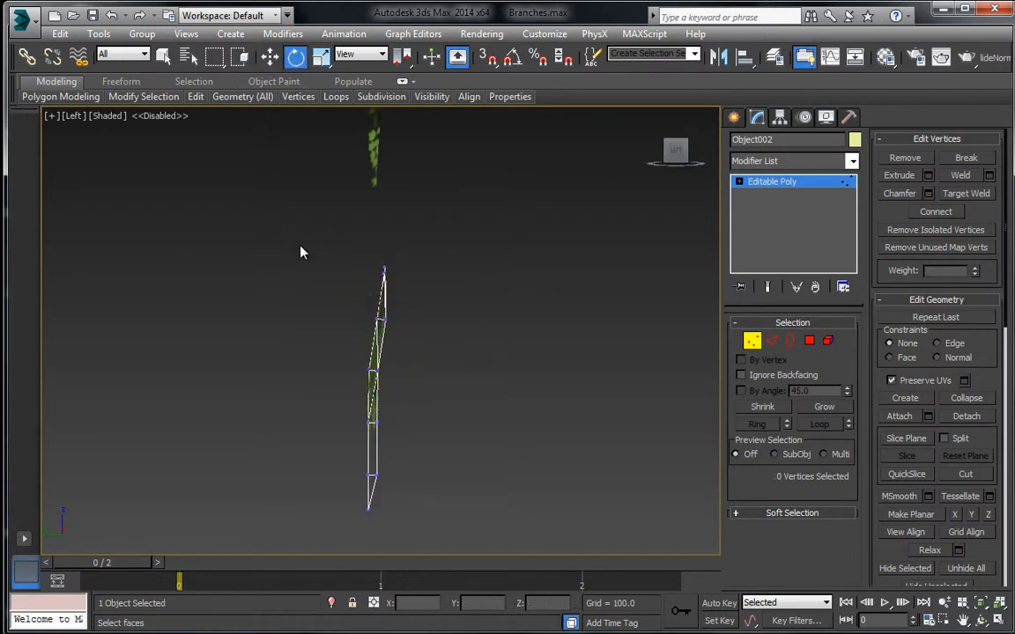
{"action": "left_click_drag", "start_coordinate": [301, 251], "coordinate": [461, 326]}
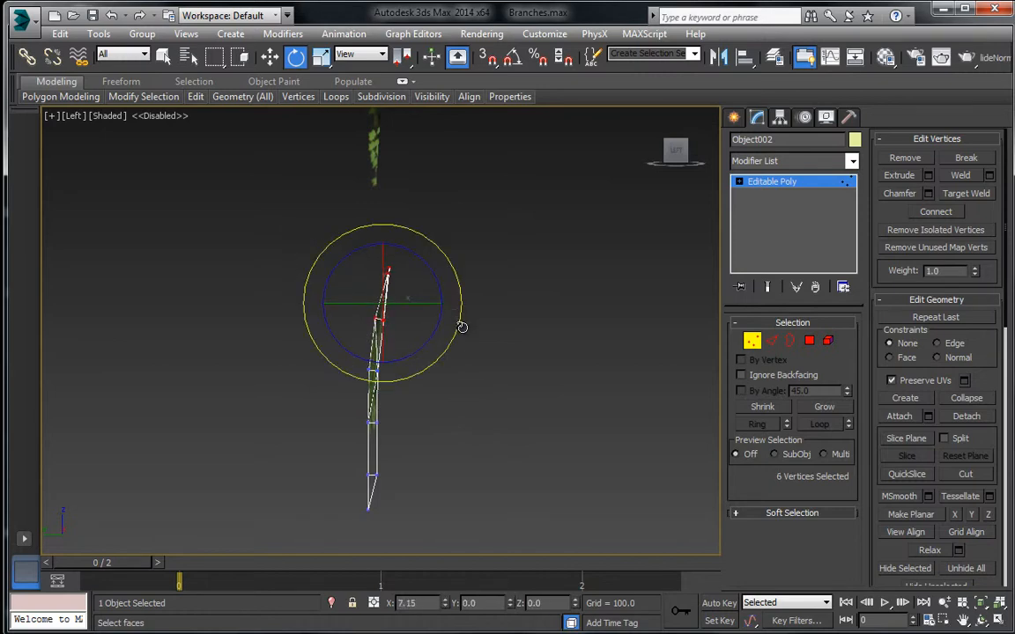
{"action": "left_click", "coordinate": [772, 181]}
{"action": "left_click", "coordinate": [500, 374]}
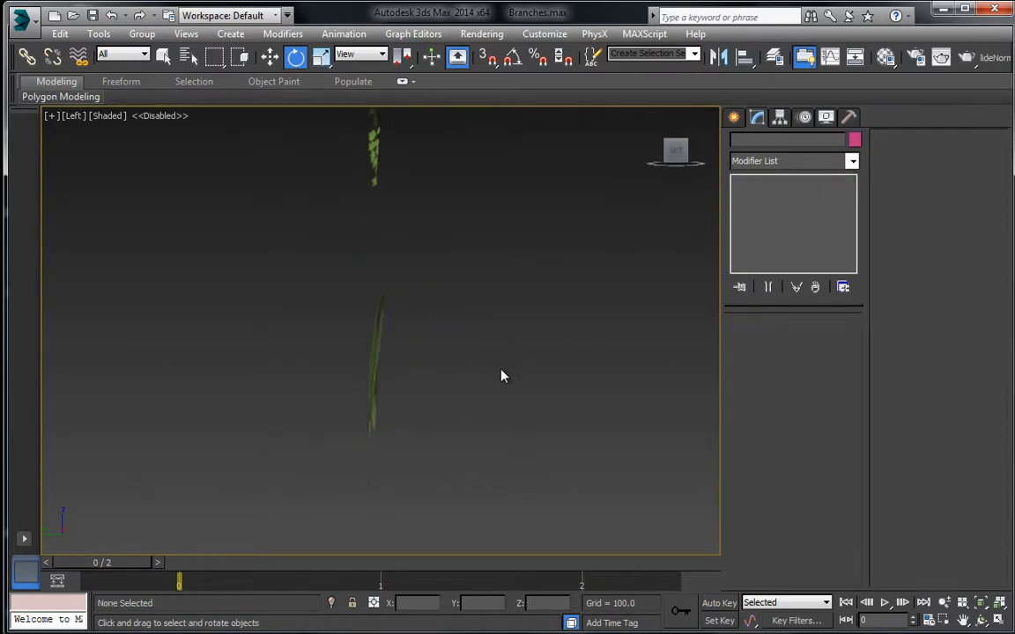
Step: Show the bent card at an angle in the Perspective view, reselect it and enter its Vertex level
{"action": "key", "text": "p"}
{"action": "scroll", "coordinate": [466, 373], "scroll_direction": "down", "scroll_amount": 3}
{"action": "middle_click_drag", "start_coordinate": [466, 374], "coordinate": [370, 343], "text": "alt"}
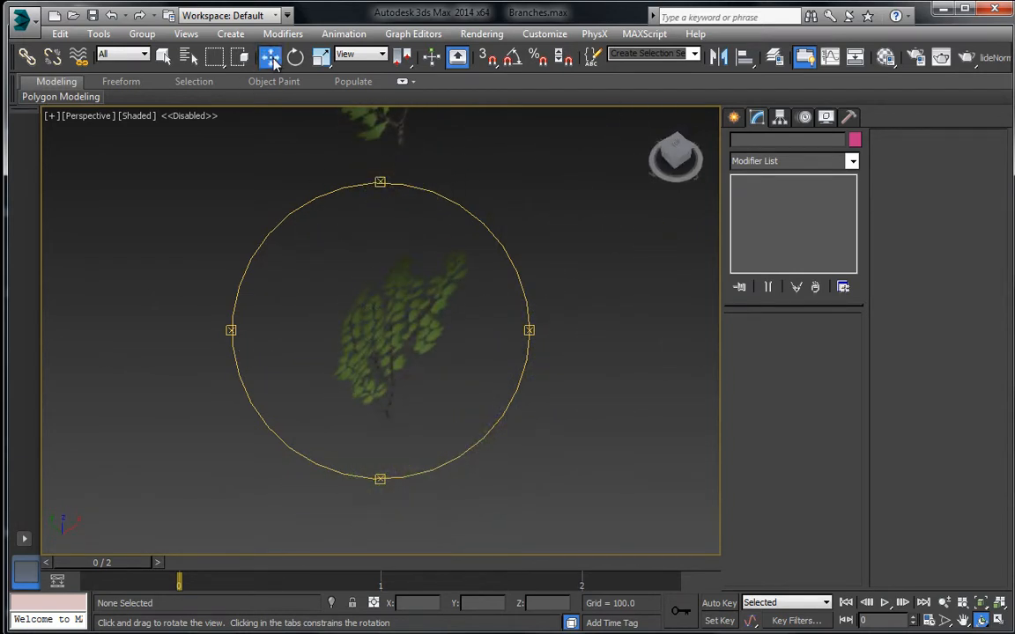
{"action": "left_click", "coordinate": [270, 56]}
{"action": "left_click", "coordinate": [391, 294]}
{"action": "left_click", "coordinate": [757, 342]}
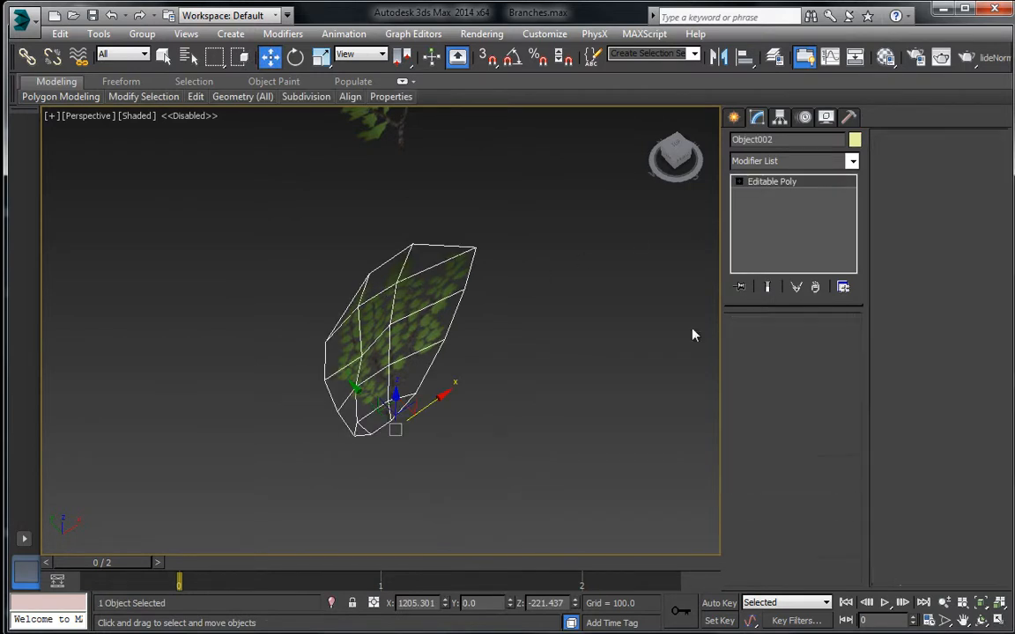
Step: Move the two upper-edge vertices at the upper left of the lower branch card about 69 units along Y
{"action": "left_click_drag", "start_coordinate": [306, 194], "coordinate": [390, 278]}
{"action": "left_click_drag", "start_coordinate": [381, 213], "coordinate": [423, 258], "text": "ctrl"}
{"action": "left_click_drag", "start_coordinate": [367, 238], "coordinate": [354, 227]}
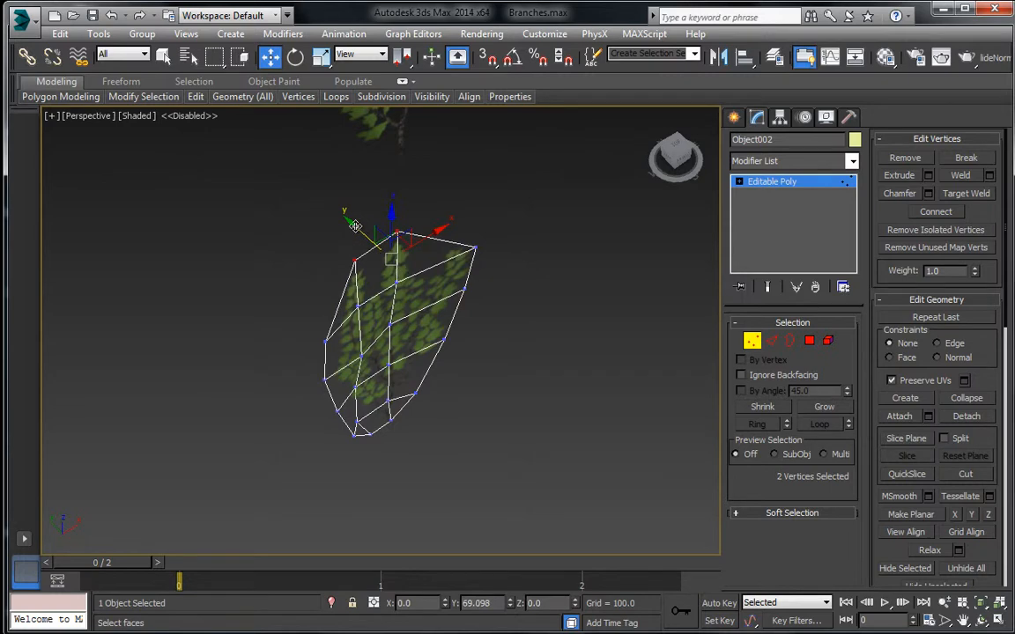
{"action": "left_click", "coordinate": [787, 186]}
{"action": "left_click", "coordinate": [588, 208]}
Step: Move three upper-edge vertices of the upper branch card about -35 units along Y
{"action": "scroll", "coordinate": [460, 348], "scroll_direction": "down", "scroll_amount": 5}
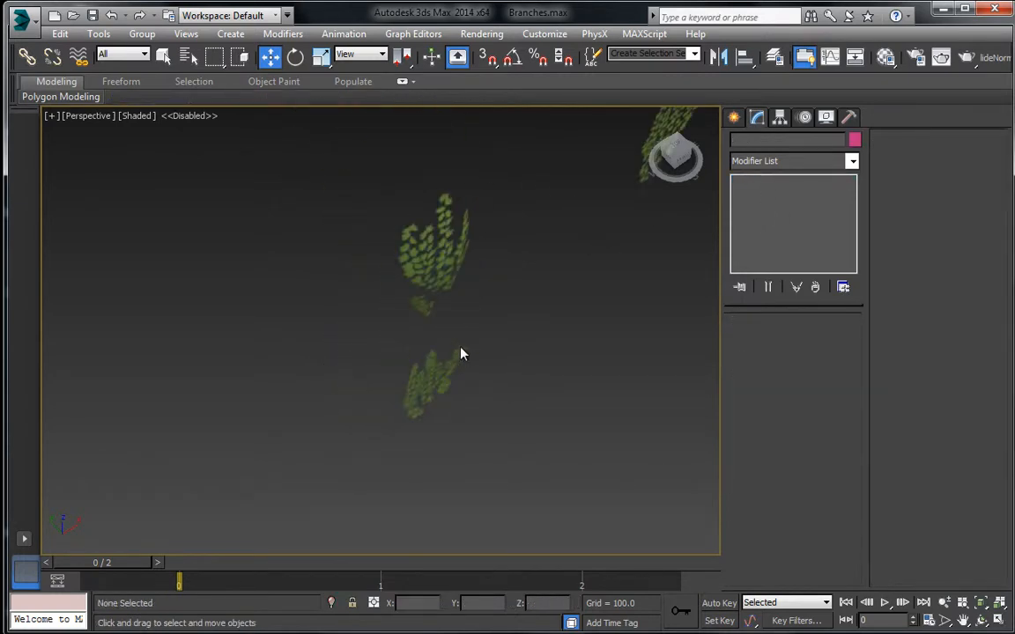
{"action": "middle_click_drag", "start_coordinate": [457, 234], "coordinate": [444, 306]}
{"action": "scroll", "coordinate": [444, 306], "scroll_direction": "up", "scroll_amount": 3}
{"action": "left_click", "coordinate": [412, 307]}
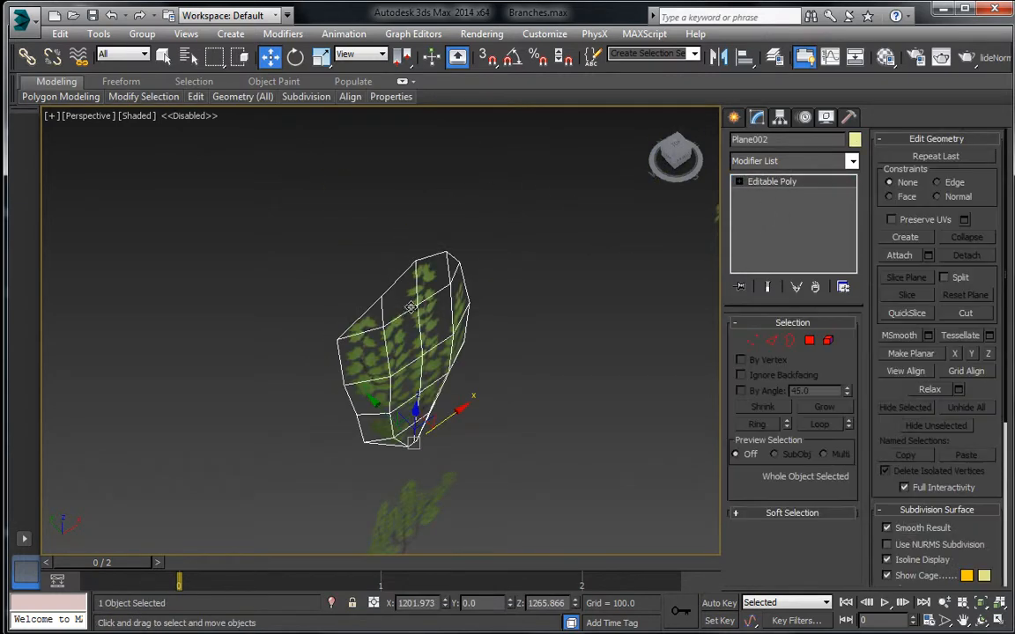
{"action": "left_click", "coordinate": [757, 341]}
{"action": "left_click_drag", "start_coordinate": [378, 205], "coordinate": [427, 268]}
{"action": "left_click_drag", "start_coordinate": [349, 263], "coordinate": [390, 312], "text": "ctrl"}
{"action": "left_click_drag", "start_coordinate": [437, 222], "coordinate": [452, 269], "text": "ctrl"}
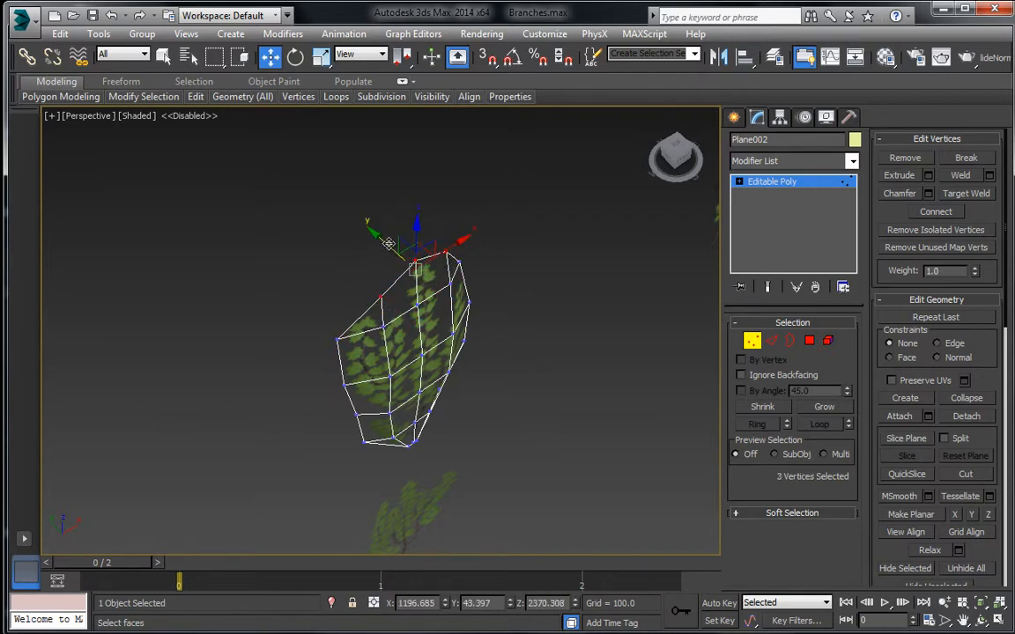
{"action": "left_click_drag", "start_coordinate": [389, 244], "coordinate": [395, 239]}
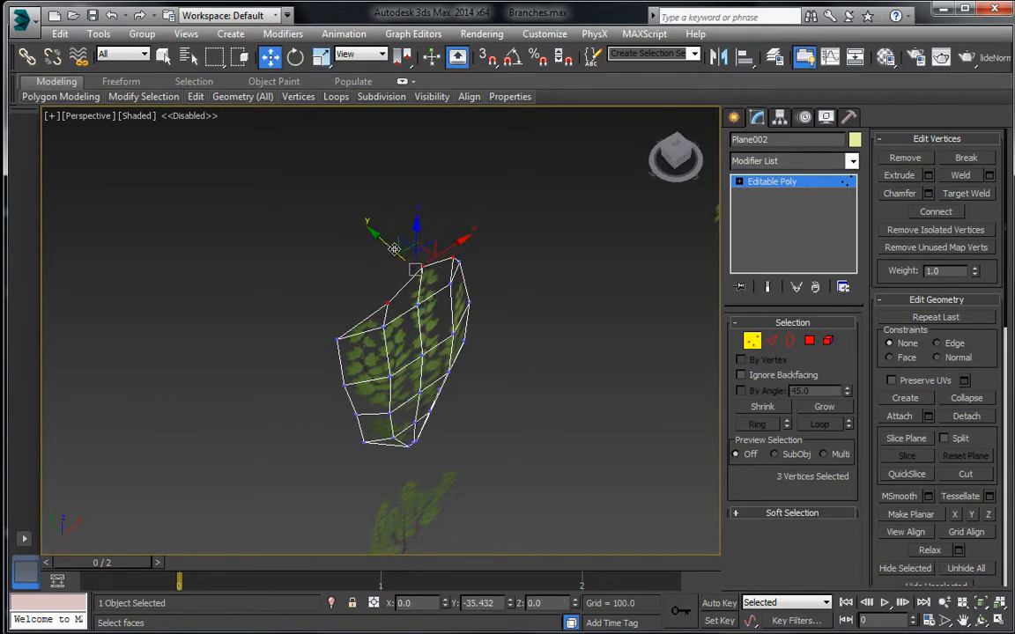
{"action": "left_click", "coordinate": [763, 183]}
Step: Examine the curved shape of both branch cards from the front, in shaded and wireframe display
{"action": "middle_click_drag", "start_coordinate": [545, 302], "coordinate": [539, 239]}
{"action": "key", "text": "ctrl+r"}
{"action": "left_click_drag", "start_coordinate": [427, 341], "coordinate": [357, 316]}
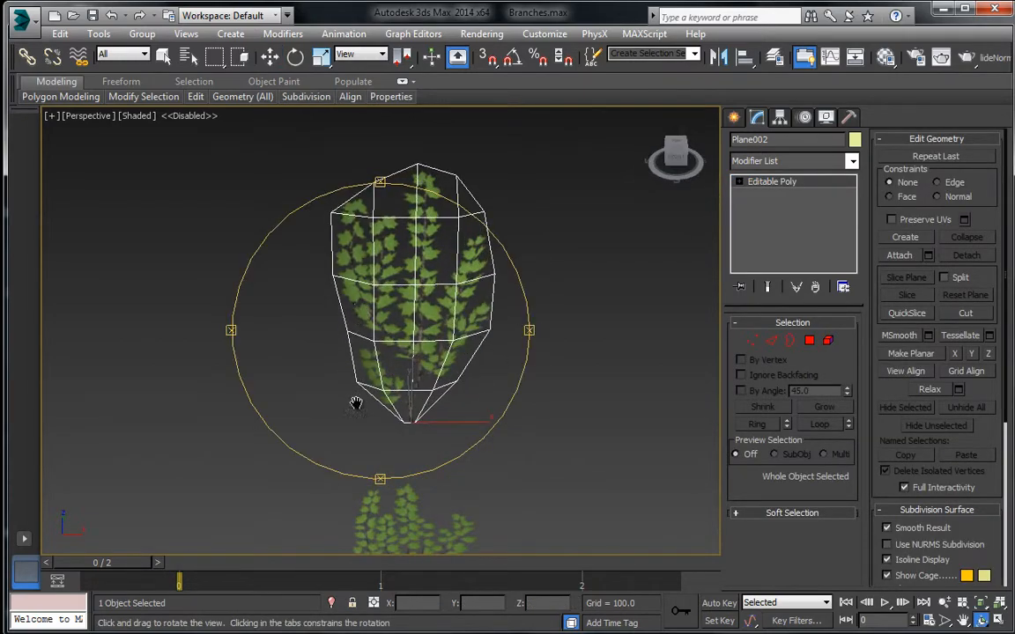
{"action": "left_click_drag", "start_coordinate": [356, 404], "coordinate": [357, 281]}
{"action": "left_click", "coordinate": [269, 56]}
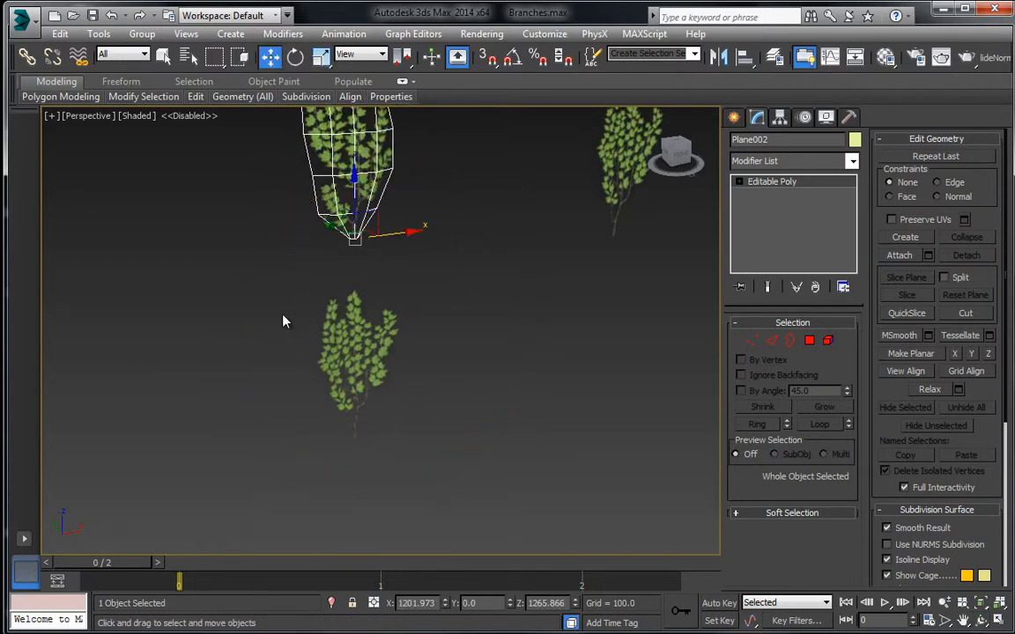
{"action": "left_click", "coordinate": [283, 316]}
{"action": "middle_click_drag", "start_coordinate": [282, 315], "coordinate": [268, 375]}
{"action": "key", "text": "F3"}
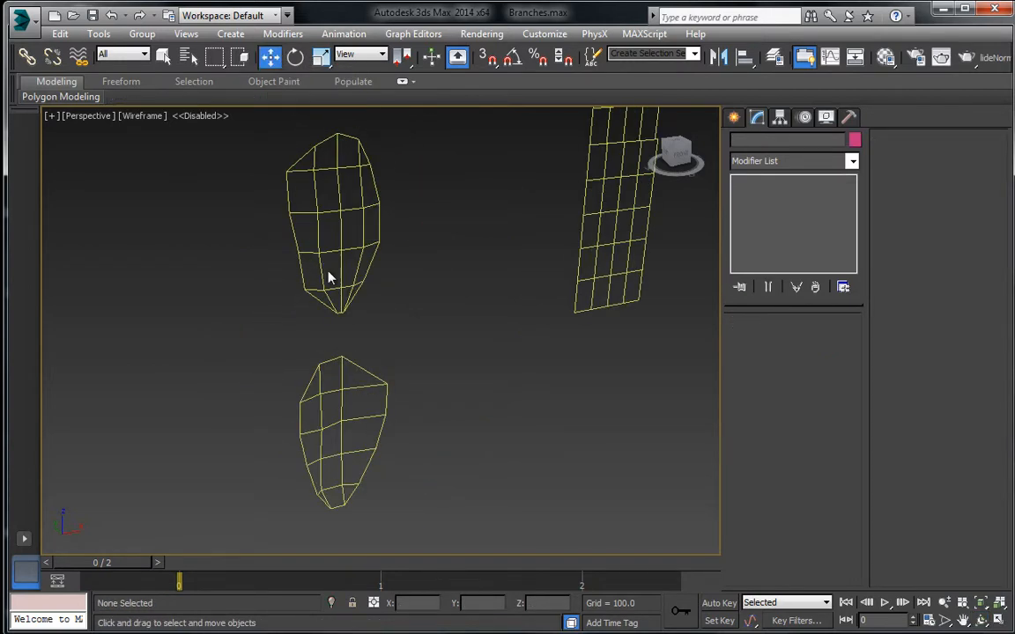
{"action": "key", "text": "F3"}
{"action": "left_click", "coordinate": [317, 243]}
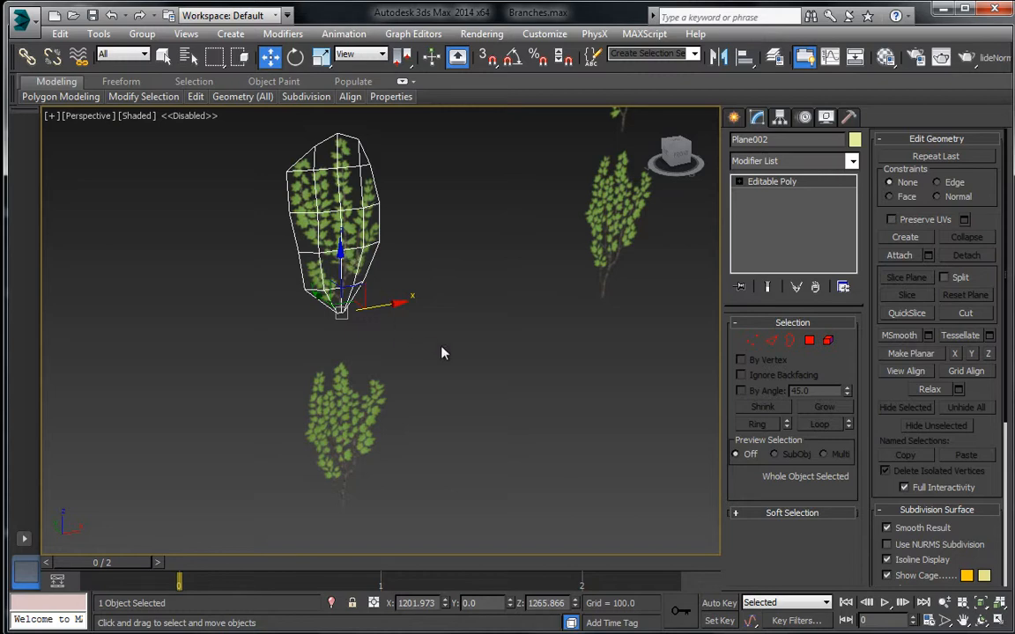
{"action": "middle_click_drag", "start_coordinate": [442, 353], "coordinate": [459, 360]}
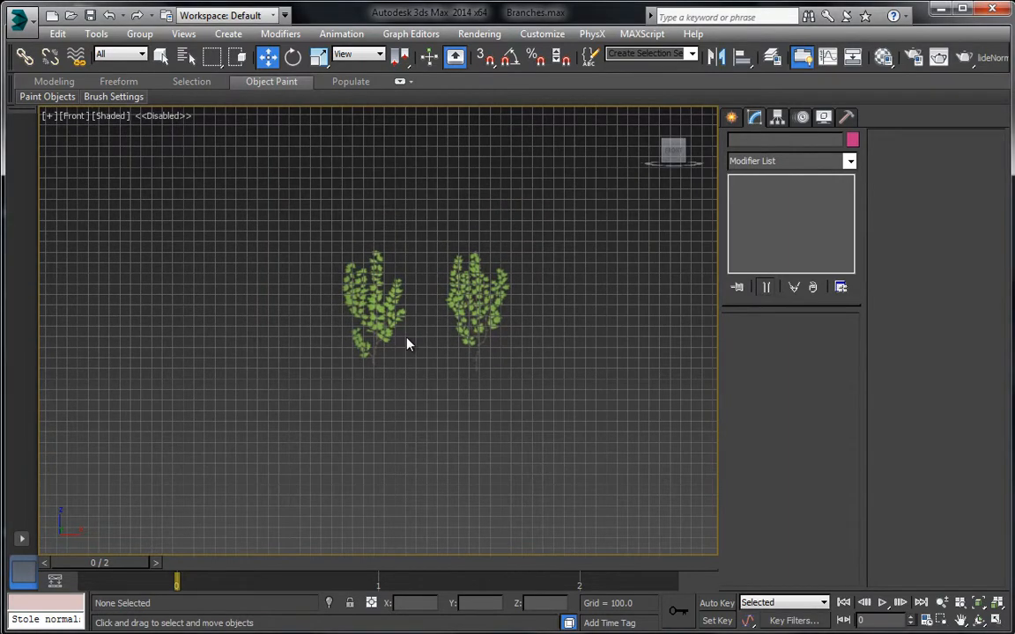
Step: Apply a VertexPaint modifier to the right-hand branch card in the front view
{"action": "scroll", "coordinate": [380, 297], "scroll_direction": "up", "scroll_amount": 2}
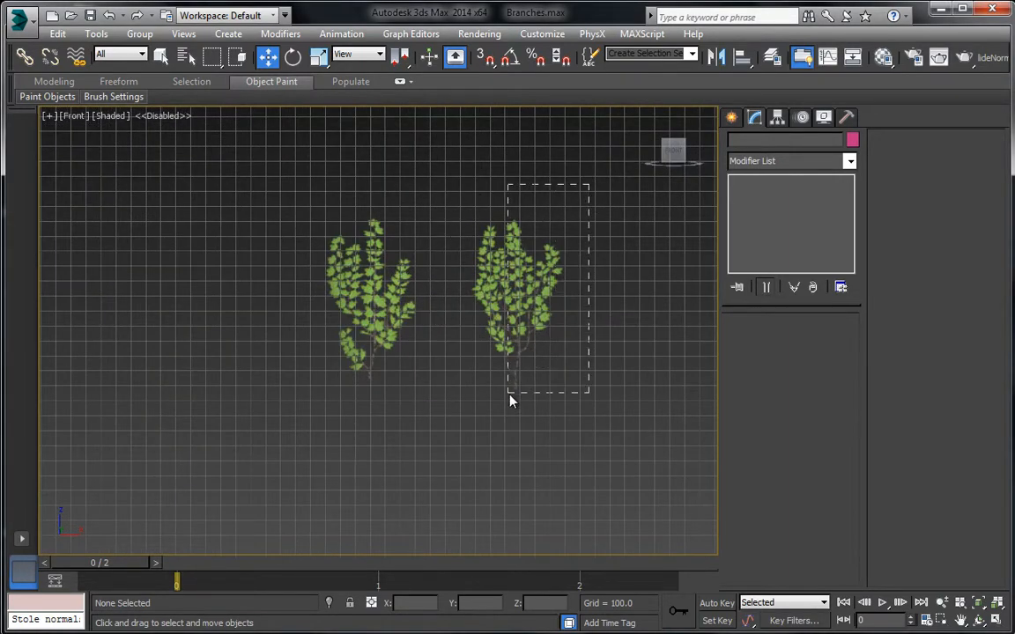
{"action": "left_click_drag", "start_coordinate": [509, 398], "coordinate": [509, 397]}
{"action": "middle_click_drag", "start_coordinate": [381, 289], "coordinate": [350, 319]}
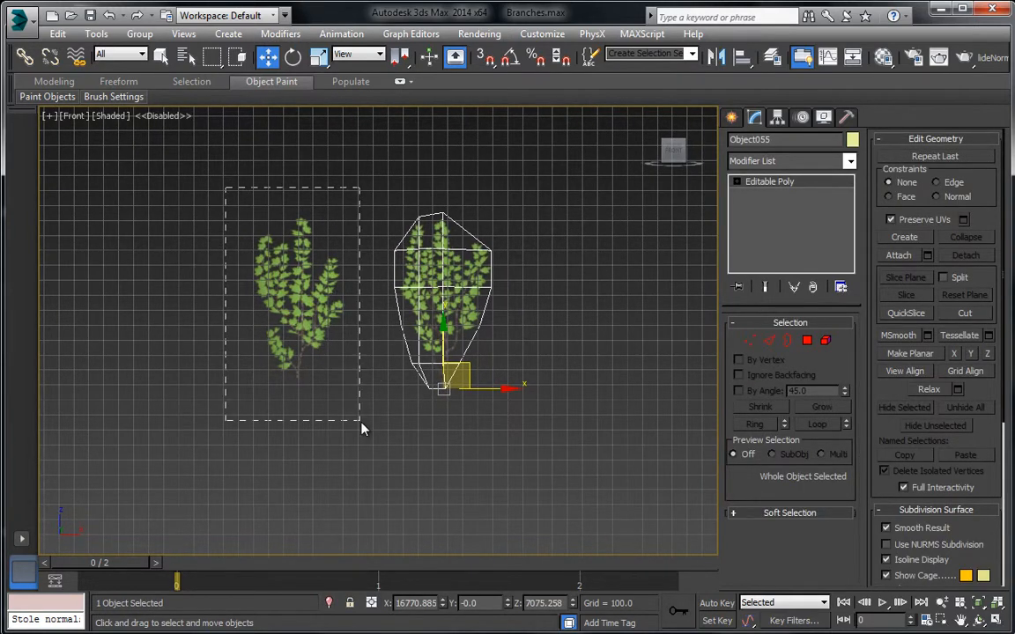
{"action": "left_click_drag", "start_coordinate": [361, 429], "coordinate": [361, 429]}
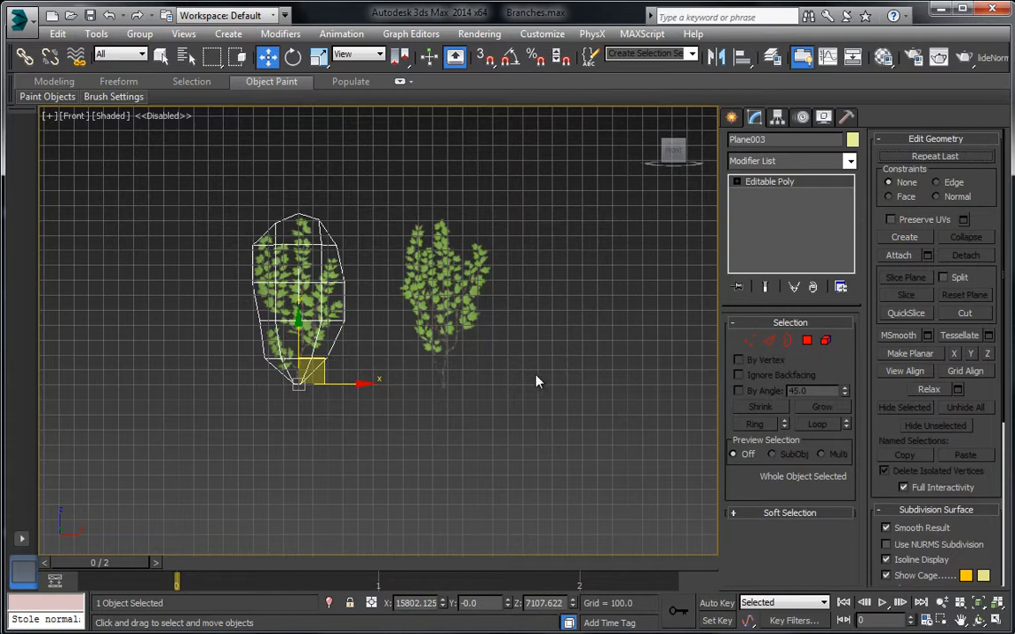
{"action": "left_click_drag", "start_coordinate": [407, 176], "coordinate": [539, 414]}
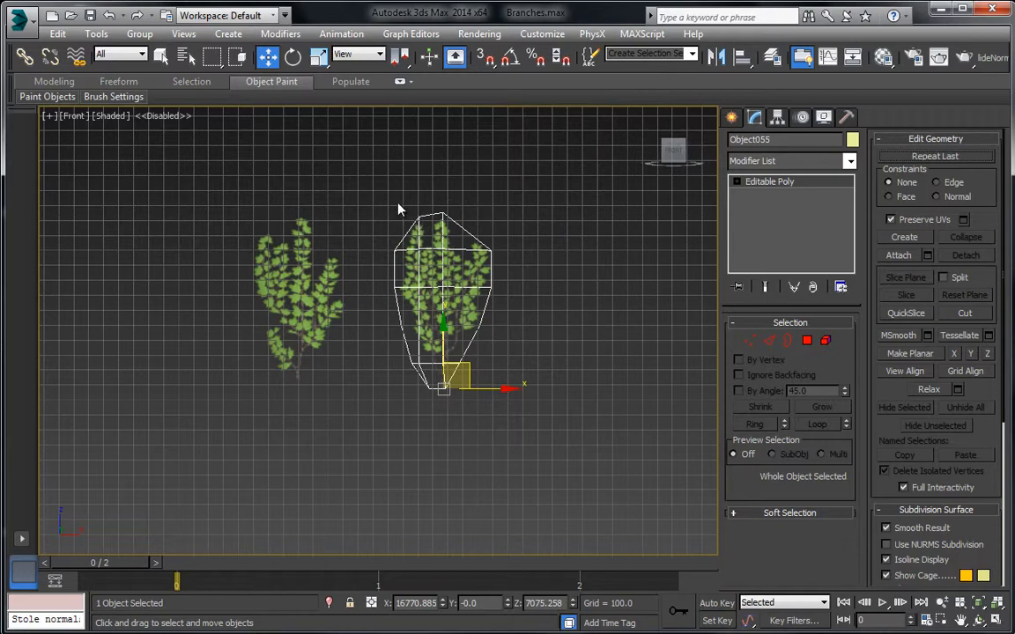
{"action": "middle_click_drag", "start_coordinate": [398, 210], "coordinate": [440, 232]}
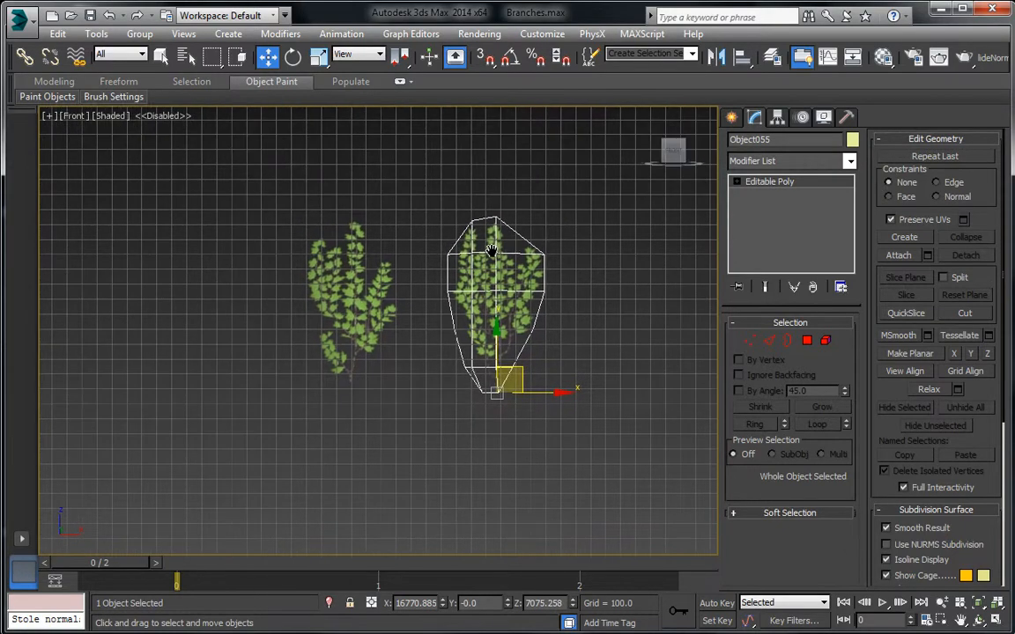
{"action": "scroll", "coordinate": [450, 231], "scroll_direction": "up", "scroll_amount": 3}
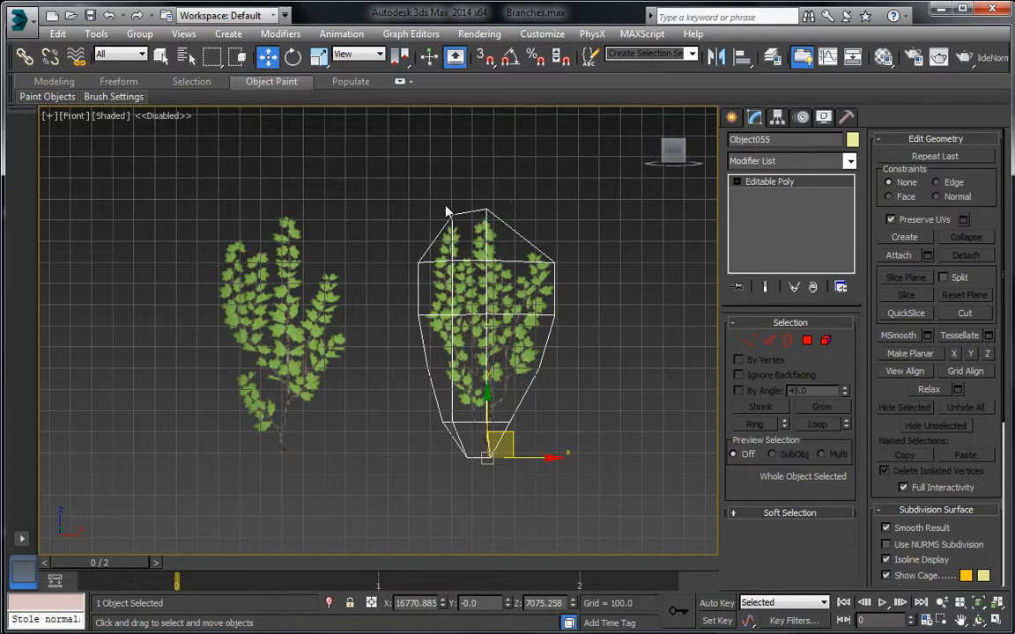
{"action": "middle_click_drag", "start_coordinate": [435, 241], "coordinate": [414, 223]}
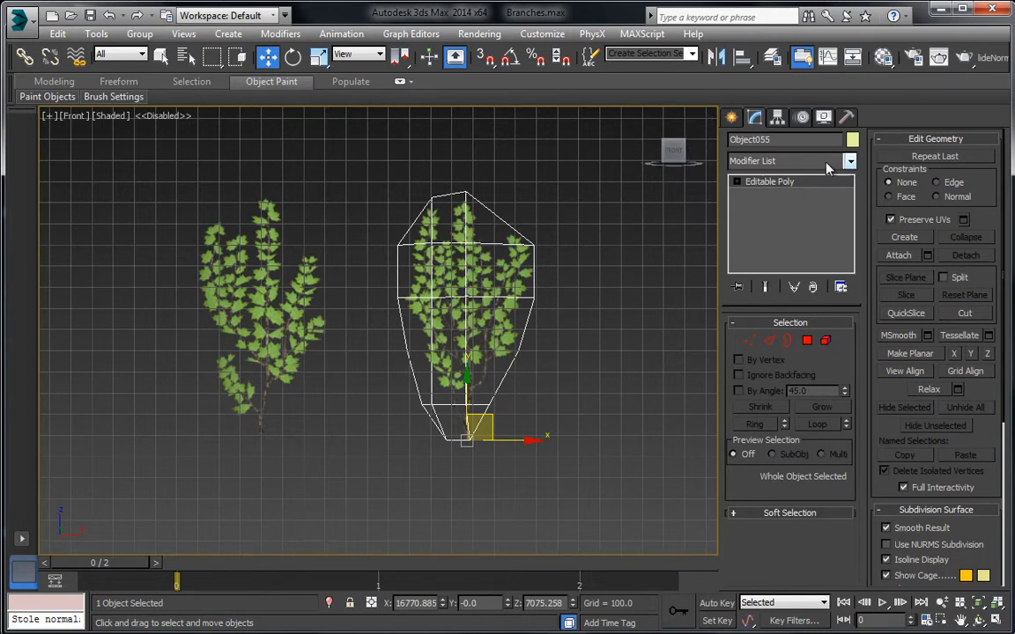
{"action": "left_click", "coordinate": [764, 162]}
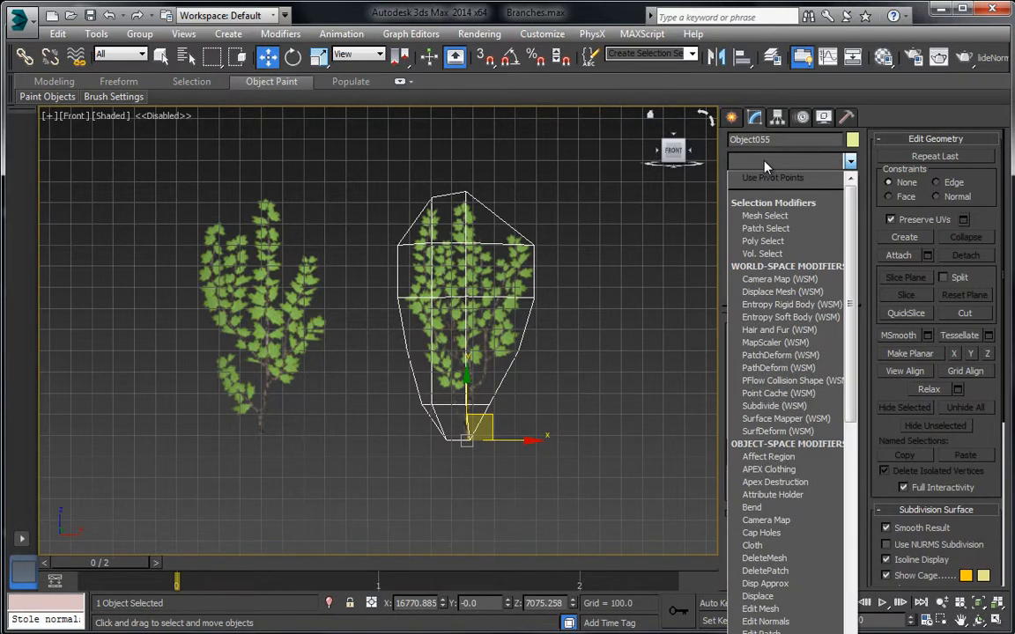
{"action": "key", "text": "v"}
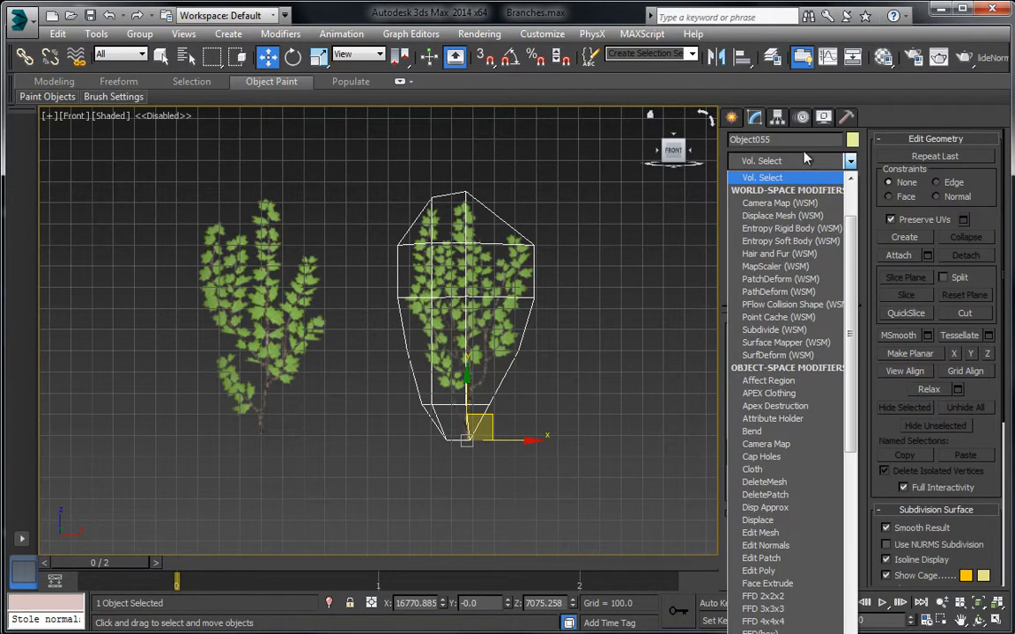
{"action": "key", "text": "v"}
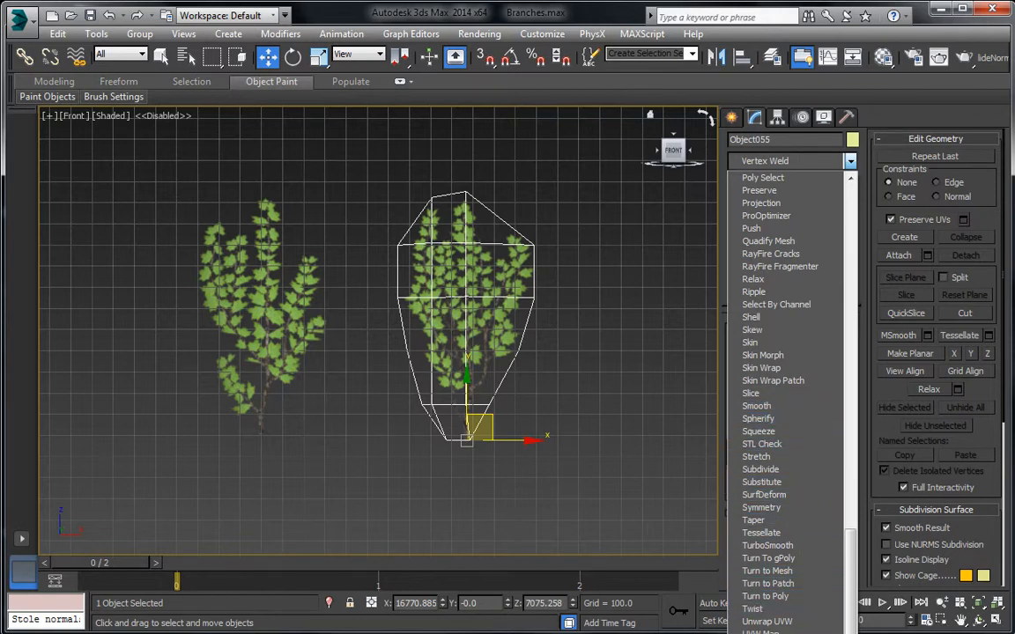
{"action": "key", "text": "v"}
{"action": "key", "text": "Return"}
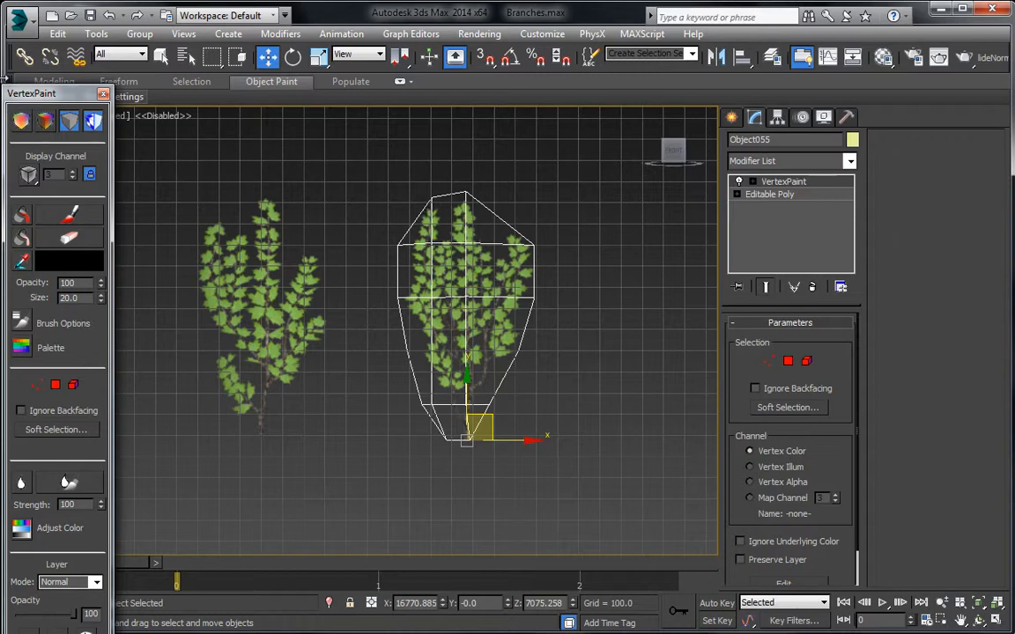
Step: Paint black vertex color on the left side of the right-hand branch card and display the vertex colors shaded
{"action": "left_click_drag", "start_coordinate": [43, 95], "coordinate": [98, 57]}
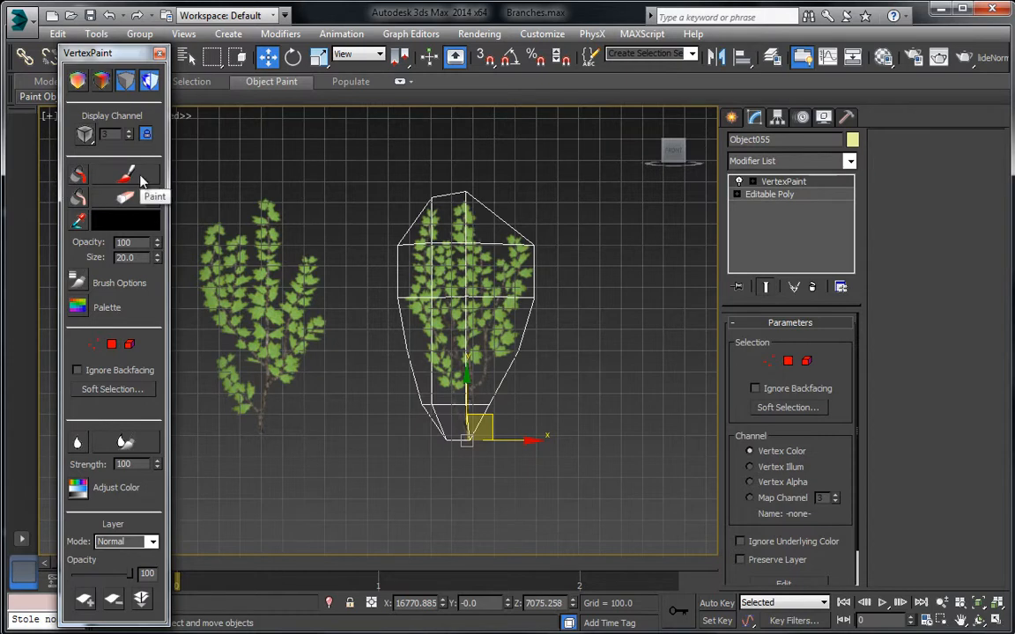
{"action": "left_click", "coordinate": [140, 177]}
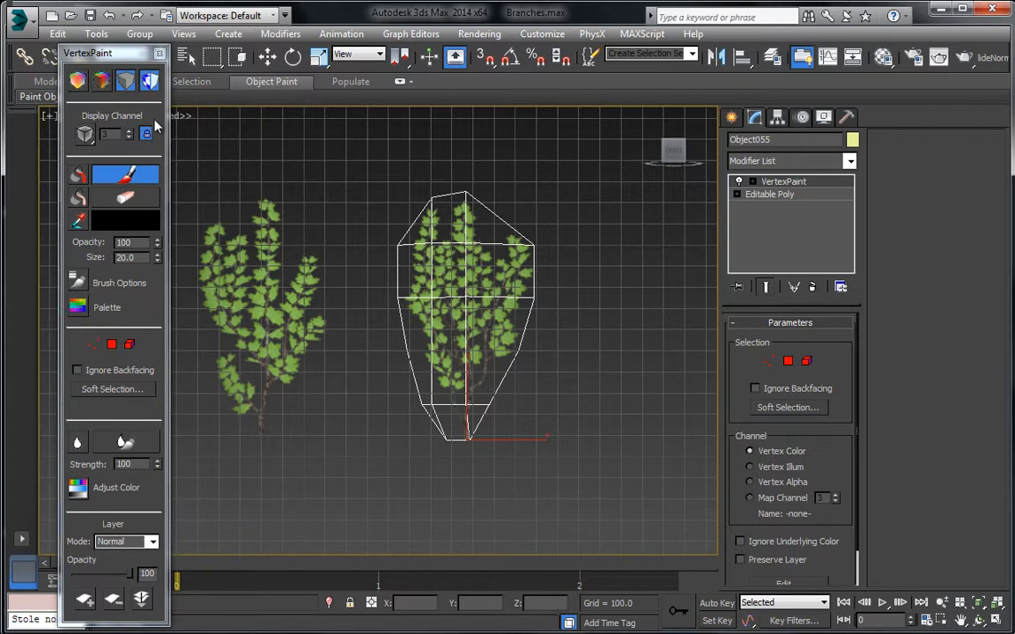
{"action": "left_click", "coordinate": [101, 81]}
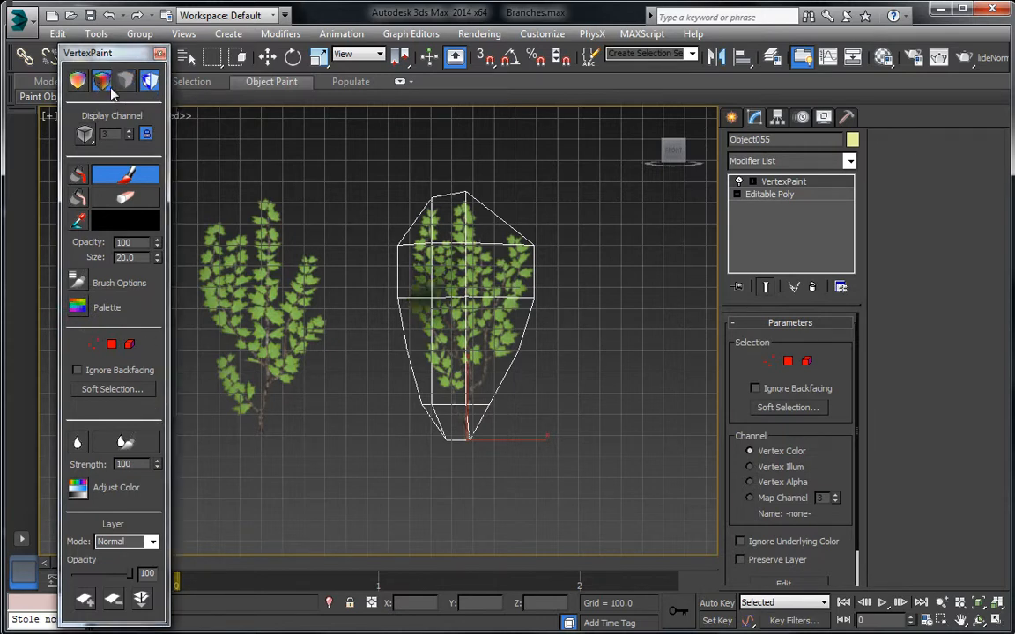
{"action": "left_click", "coordinate": [79, 81]}
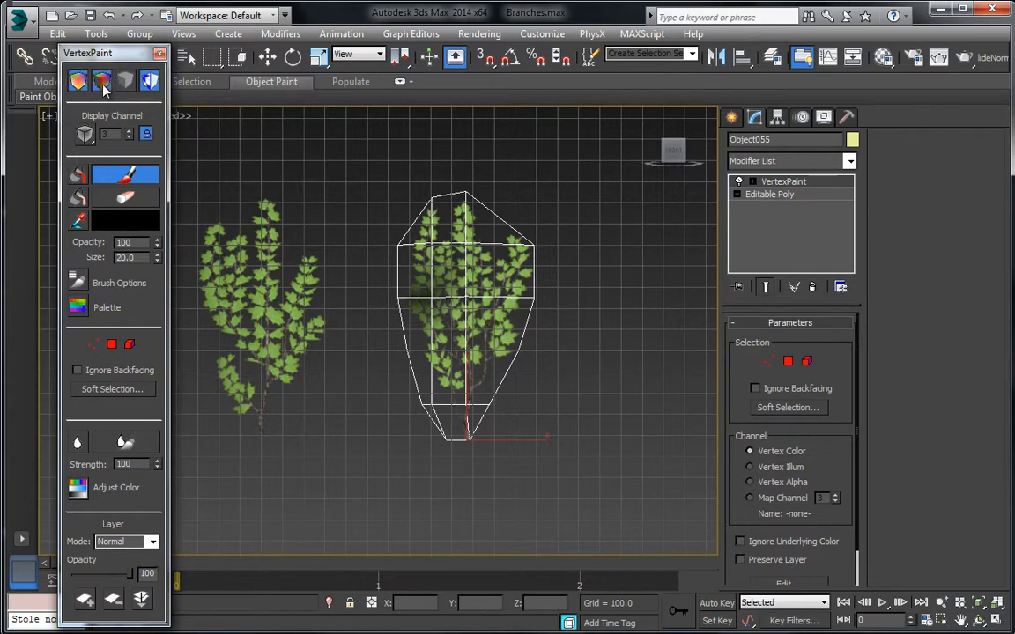
{"action": "left_click", "coordinate": [119, 84]}
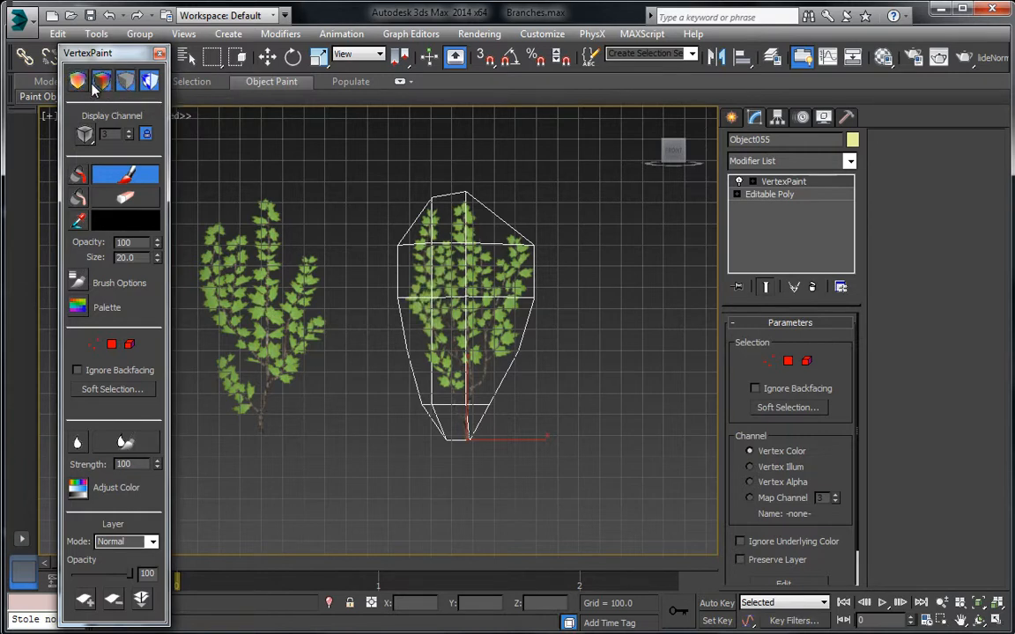
{"action": "left_click", "coordinate": [102, 81]}
Step: Check the viewport's shading options and keep Shaded selected
{"action": "left_click_drag", "start_coordinate": [126, 60], "coordinate": [307, 65]}
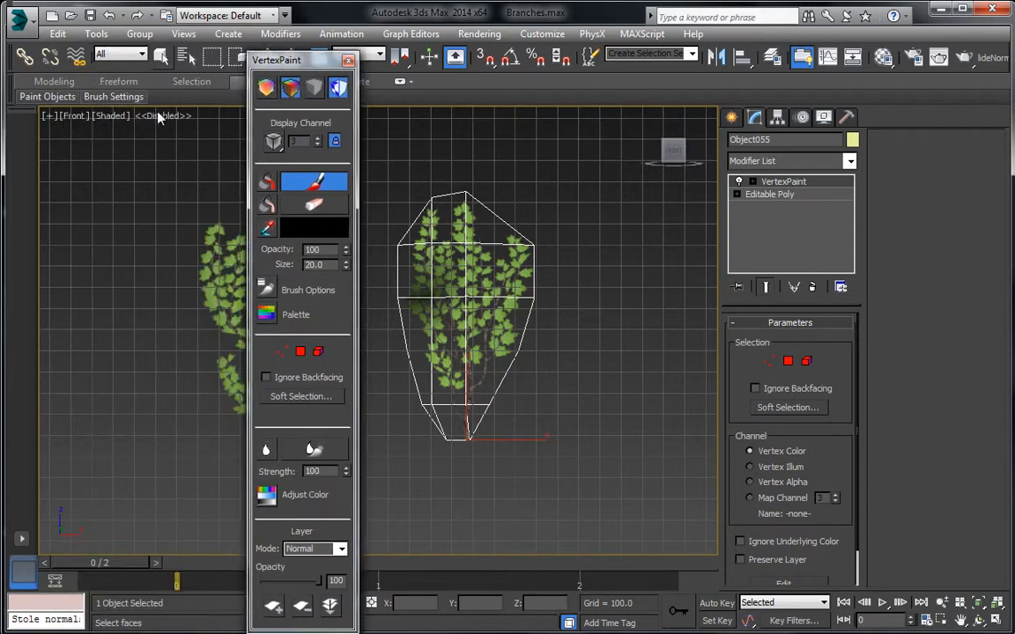
{"action": "left_click", "coordinate": [110, 116]}
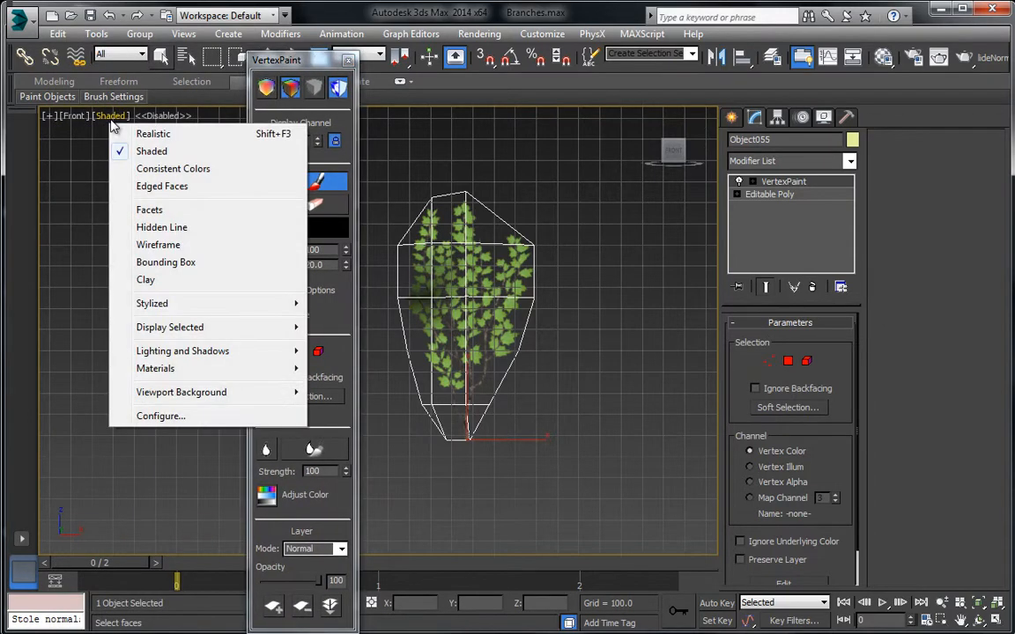
{"action": "left_click", "coordinate": [148, 147]}
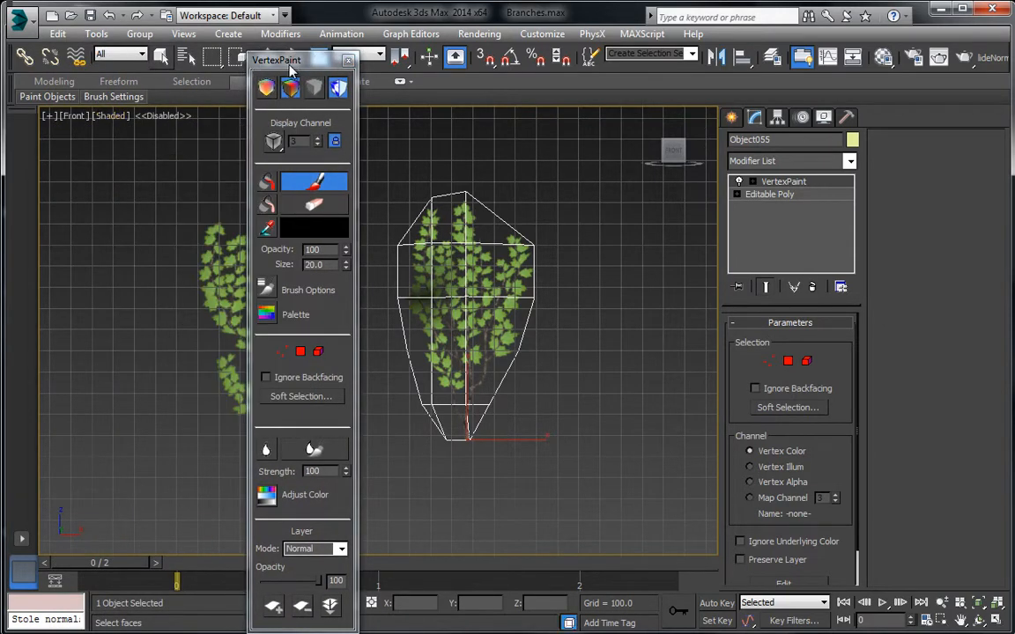
{"action": "left_click_drag", "start_coordinate": [277, 60], "coordinate": [130, 63]}
Step: Leave vertex painting, close the VertexPaint toolbox and deselect the branch card
{"action": "scroll", "coordinate": [430, 170], "scroll_direction": "down", "scroll_amount": 3}
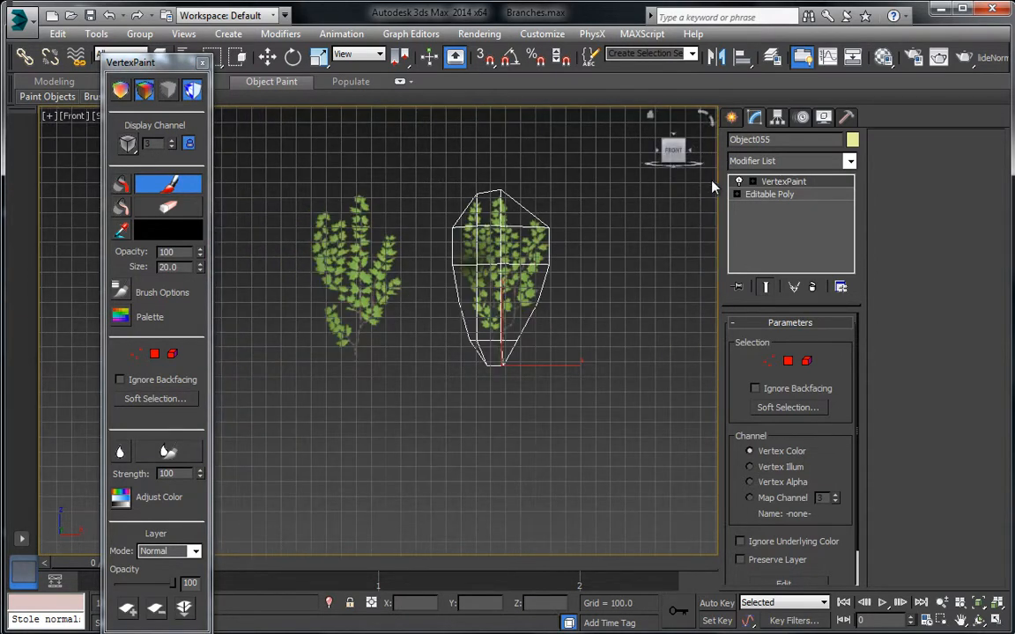
{"action": "left_click", "coordinate": [775, 182]}
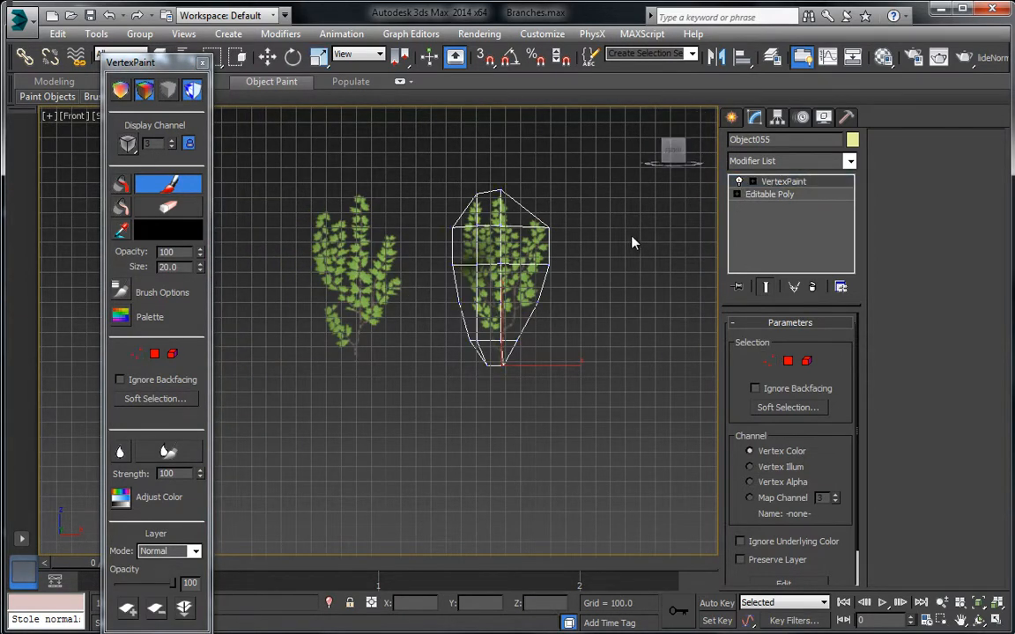
{"action": "key", "text": "w"}
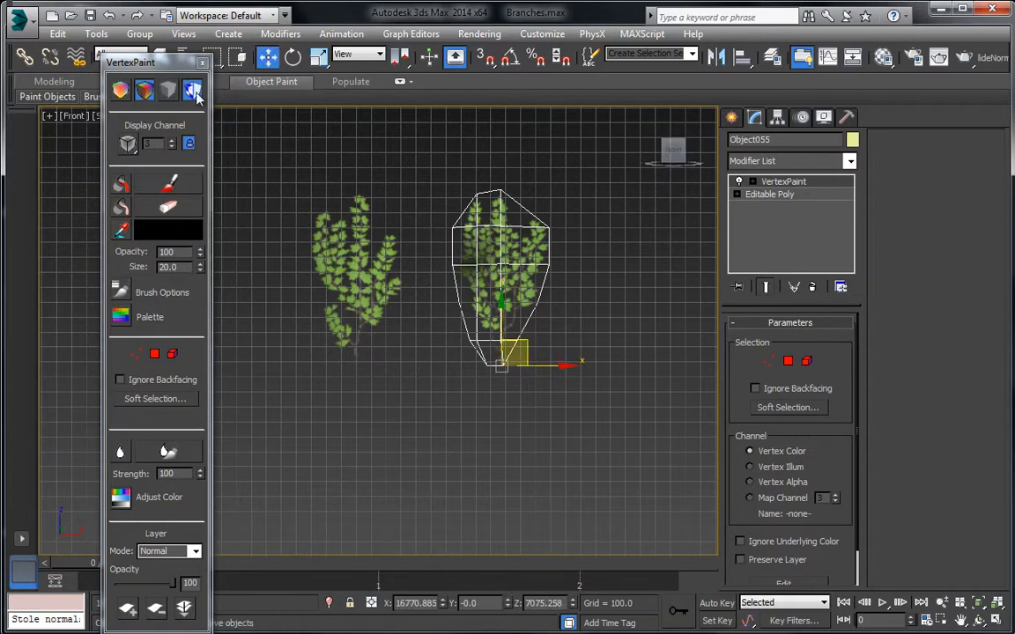
{"action": "left_click", "coordinate": [202, 63]}
{"action": "left_click", "coordinate": [267, 184]}
Step: Assign the plain grey 09 - Default material to both branch cards and deselect them
{"action": "left_click_drag", "start_coordinate": [310, 236], "coordinate": [616, 385]}
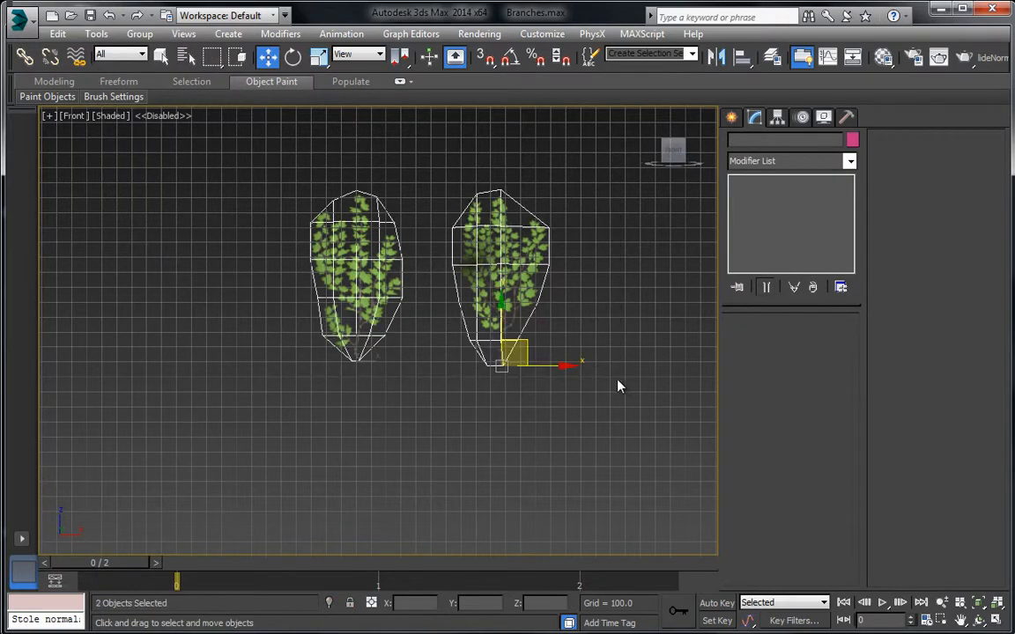
{"action": "key", "text": "m"}
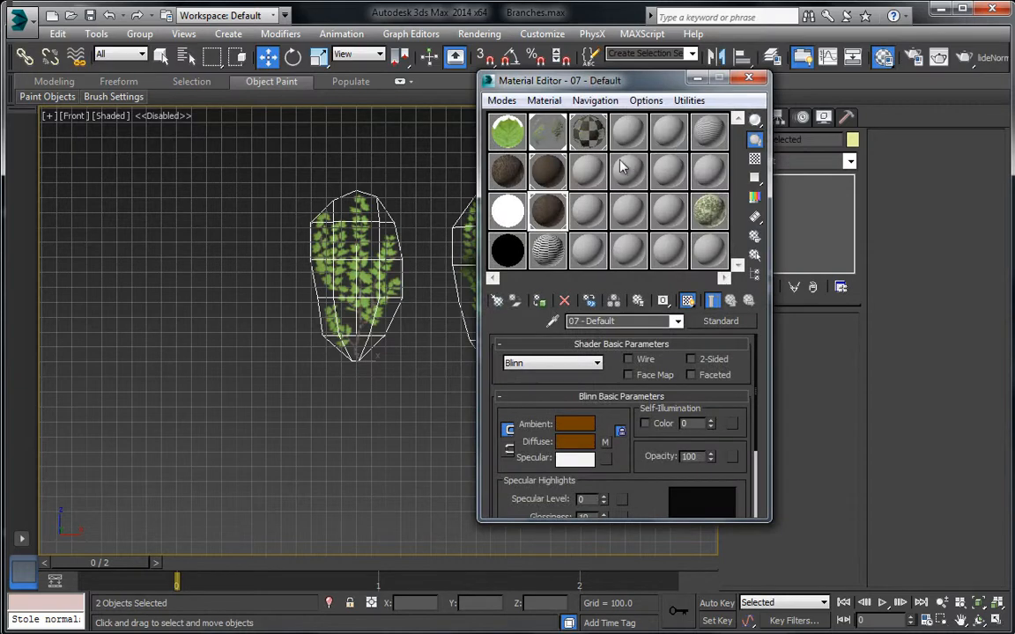
{"action": "left_click", "coordinate": [587, 171]}
{"action": "left_click", "coordinate": [539, 300]}
{"action": "left_click", "coordinate": [332, 164]}
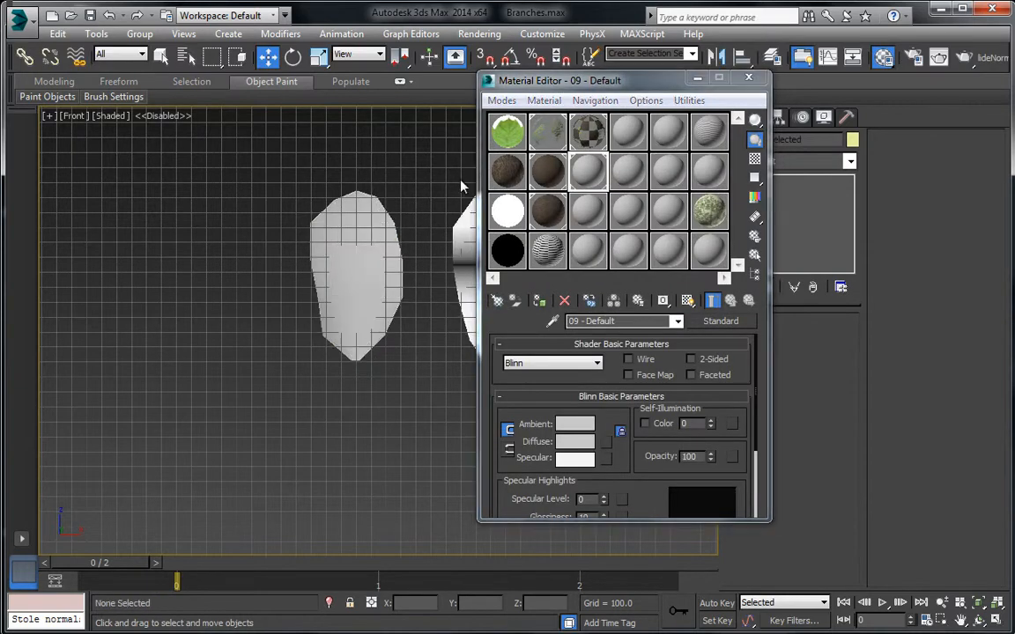
Step: Select the right-hand branch card, close the Material Editor and paint the card's middle and upper rows black with the vertex paint brush
{"action": "left_click", "coordinate": [458, 244]}
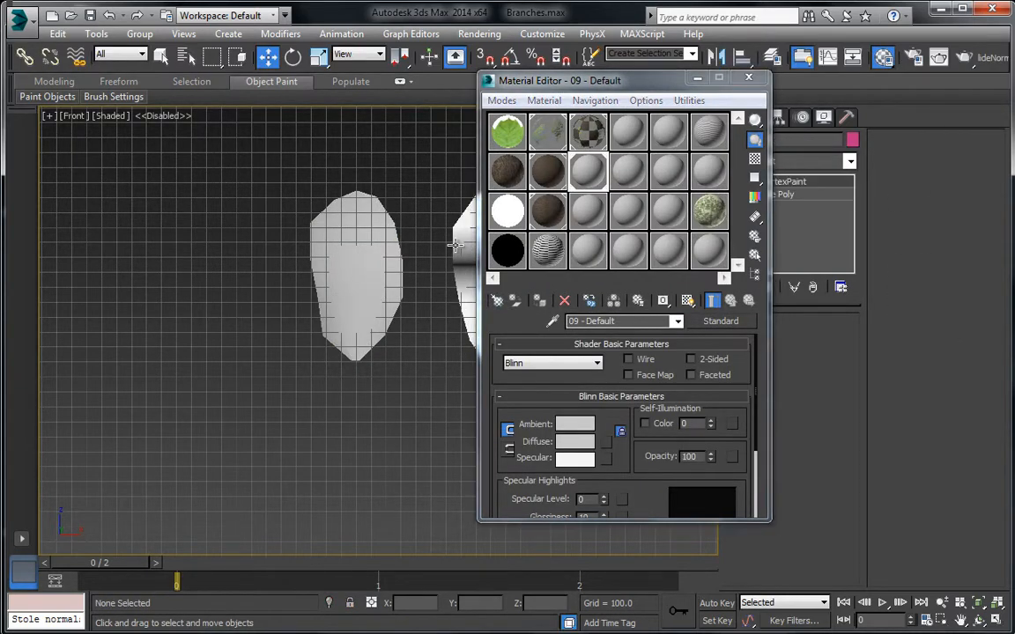
{"action": "left_click", "coordinate": [748, 79]}
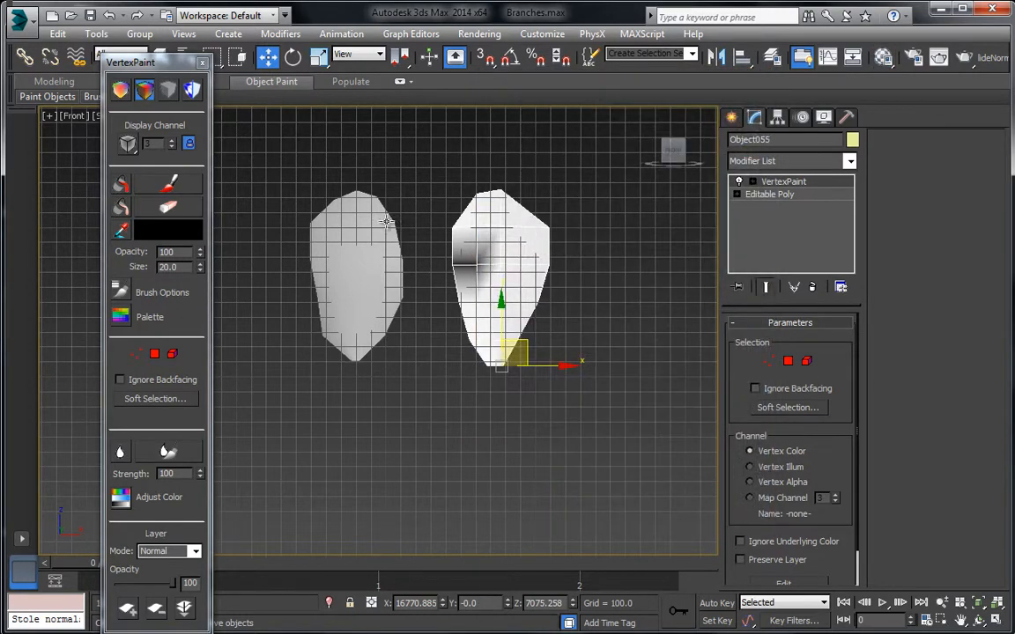
{"action": "left_click", "coordinate": [172, 184]}
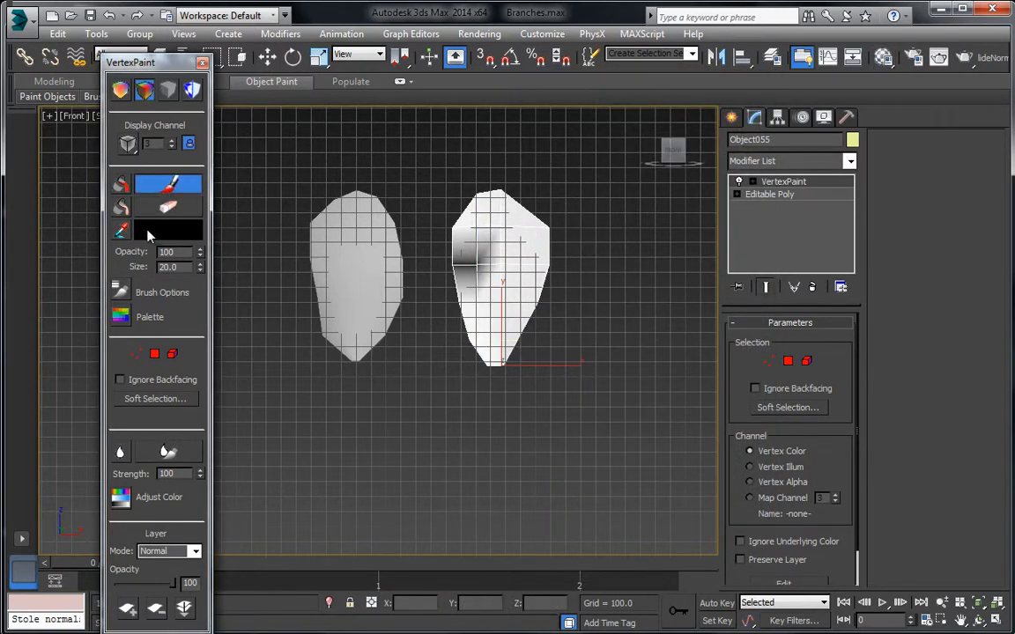
{"action": "left_click_drag", "start_coordinate": [531, 262], "coordinate": [480, 269]}
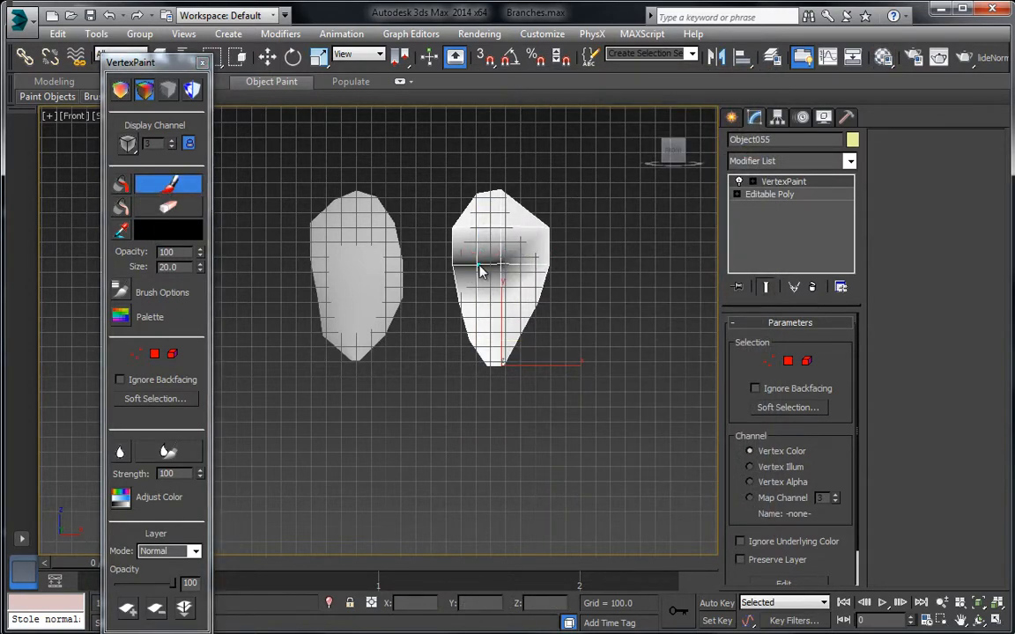
{"action": "middle_click_drag", "start_coordinate": [478, 260], "coordinate": [472, 266]}
{"action": "scroll", "coordinate": [472, 266], "scroll_direction": "up", "scroll_amount": 5}
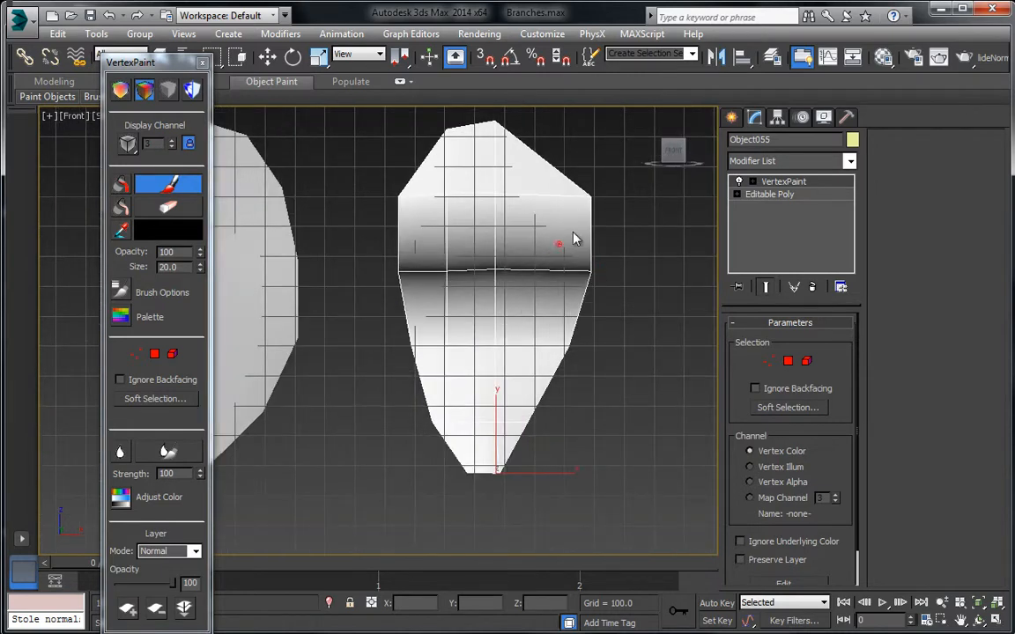
{"action": "mouse_move", "coordinate": [480, 208]}
{"action": "left_mouse_down"}
{"action": "mouse_move", "coordinate": [472, 199]}
{"action": "mouse_move", "coordinate": [480, 210]}
{"action": "left_mouse_up"}
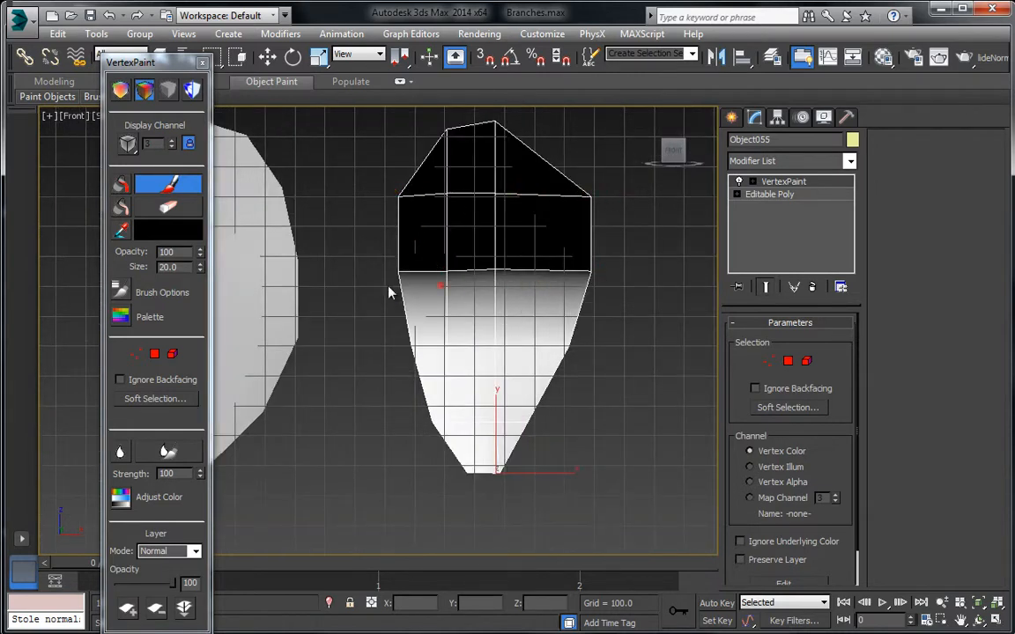
Step: Paint the remaining lower vertices of the right-hand branch card black, down to its narrow bottom end
{"action": "left_click", "coordinate": [445, 347]}
{"action": "left_click", "coordinate": [492, 348]}
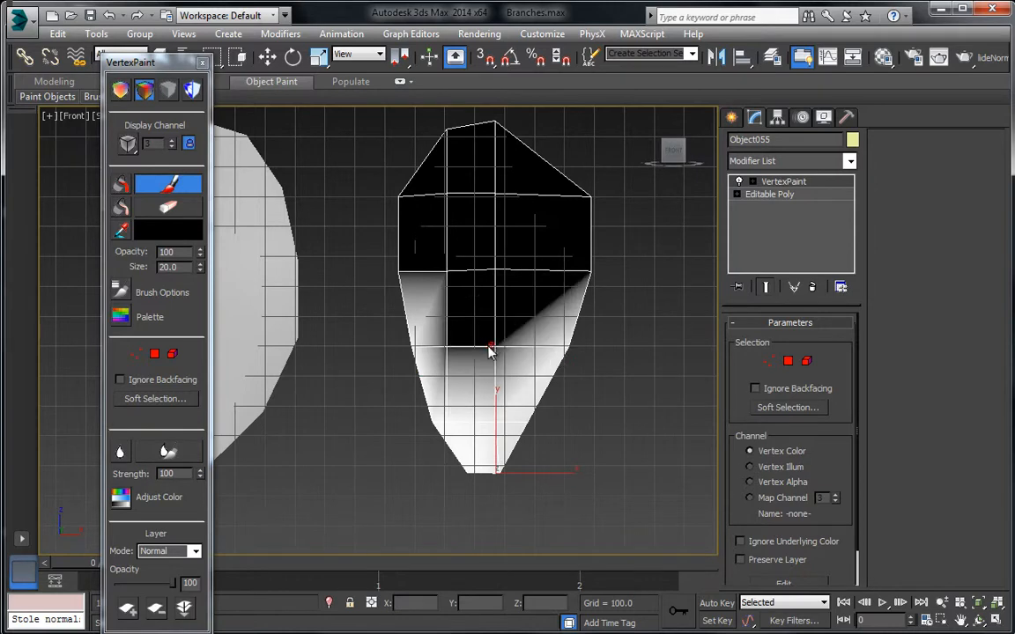
{"action": "left_click", "coordinate": [568, 354]}
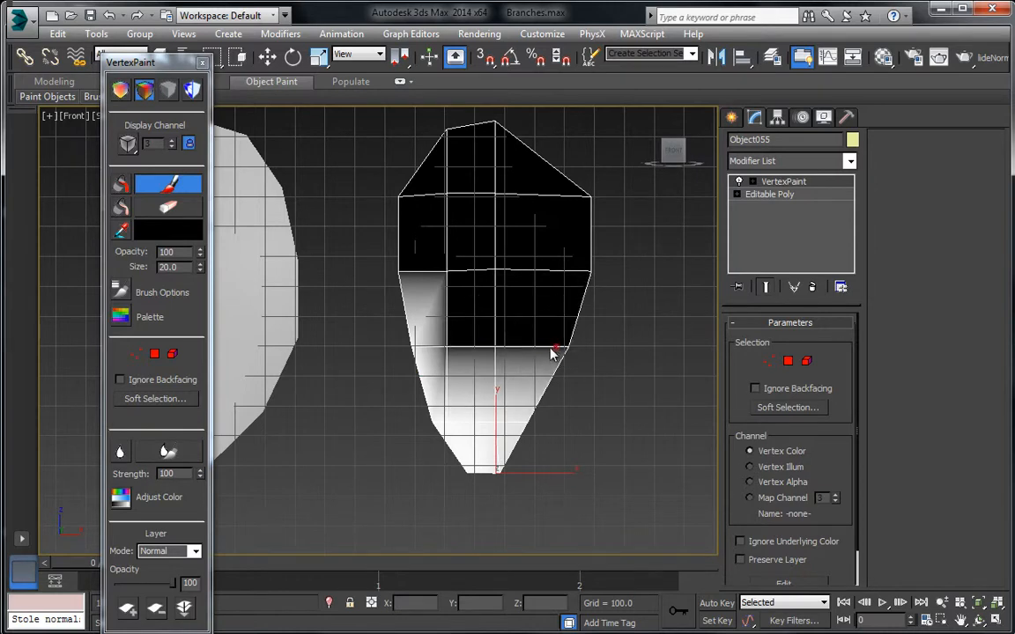
{"action": "left_click", "coordinate": [408, 352]}
{"action": "middle_click_drag", "start_coordinate": [405, 354], "coordinate": [399, 333]}
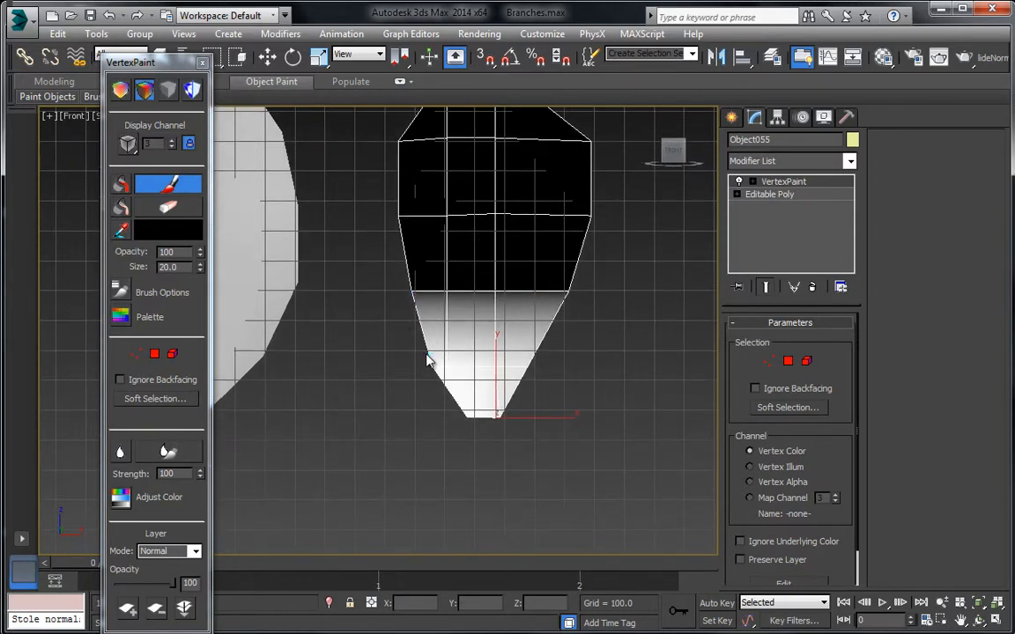
{"action": "mouse_move", "coordinate": [535, 366]}
{"action": "left_mouse_down"}
{"action": "mouse_move", "coordinate": [457, 398]}
{"action": "mouse_move", "coordinate": [463, 414]}
{"action": "mouse_move", "coordinate": [429, 361]}
{"action": "left_mouse_up"}
{"action": "scroll", "coordinate": [454, 265], "scroll_direction": "down", "scroll_amount": 2}
{"action": "middle_click_drag", "start_coordinate": [463, 299], "coordinate": [465, 352]}
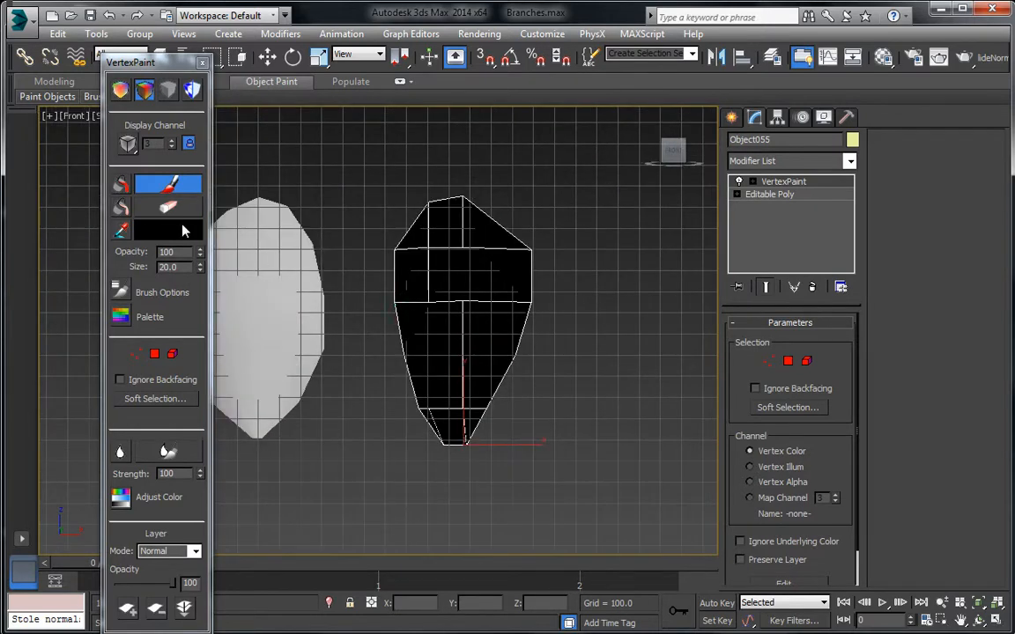
{"action": "middle_click_drag", "start_coordinate": [229, 274], "coordinate": [249, 233]}
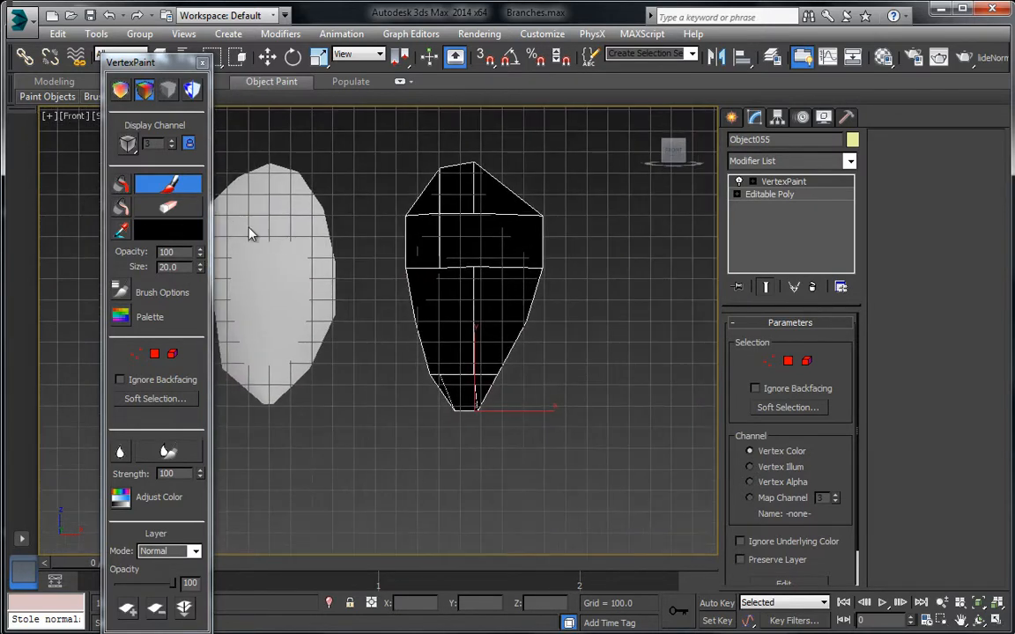
Step: Set the vertex paint color to dark red with a red value of 72 and paint the vertex row near the card's base
{"action": "left_click", "coordinate": [159, 230]}
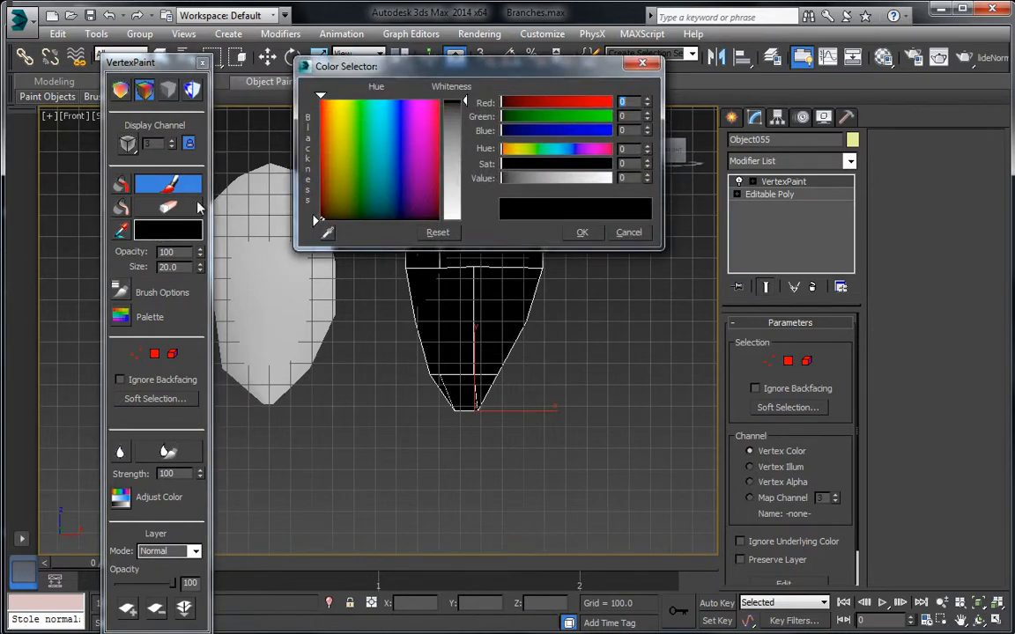
{"action": "left_click_drag", "start_coordinate": [315, 221], "coordinate": [322, 192]}
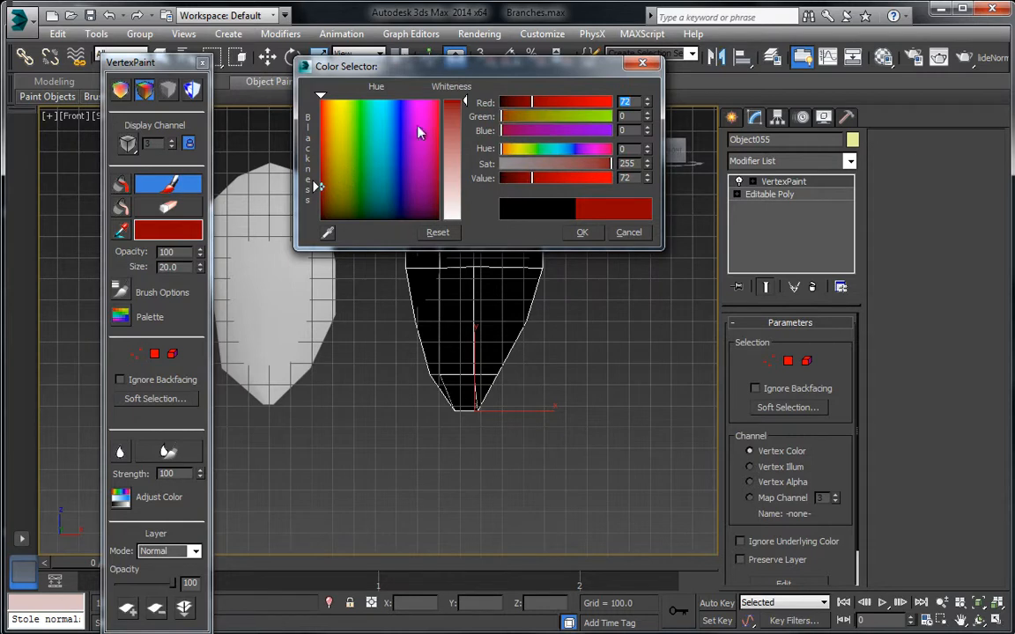
{"action": "left_click", "coordinate": [581, 233]}
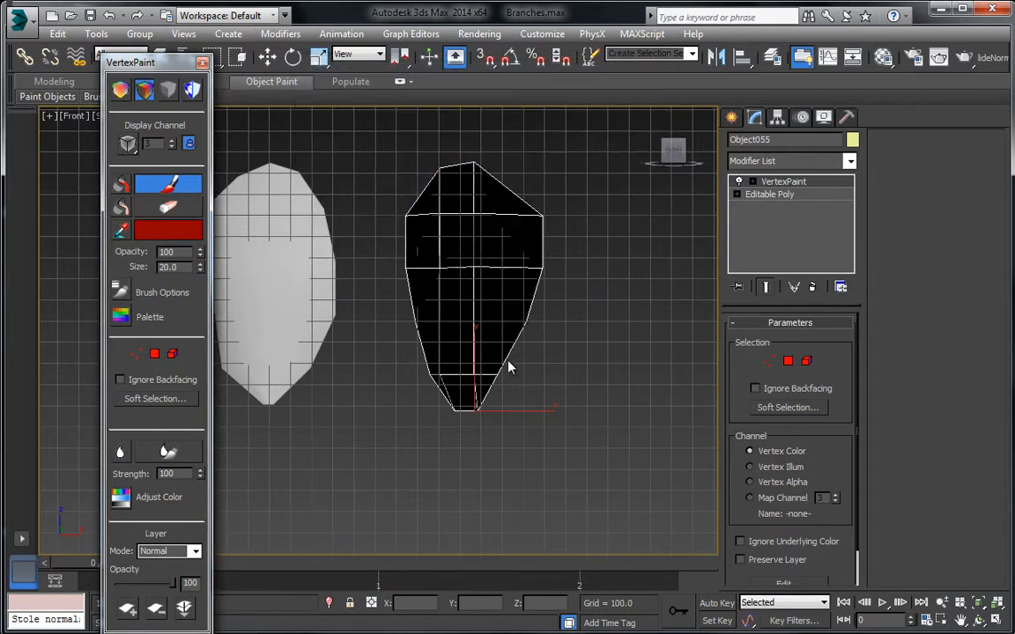
{"action": "left_click_drag", "start_coordinate": [493, 379], "coordinate": [410, 378]}
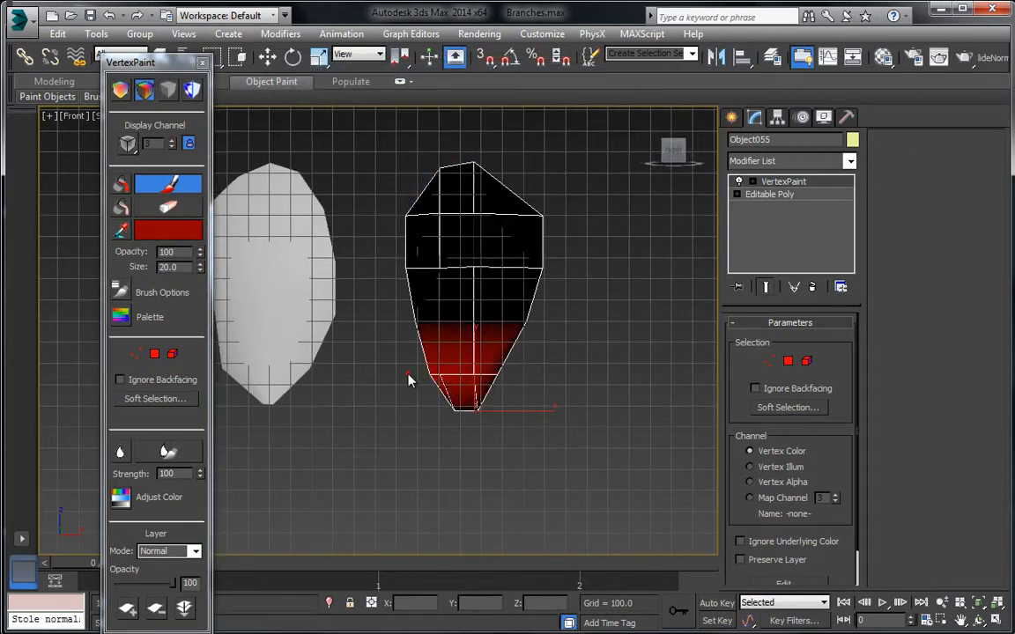
Step: Set the vertex paint color to red 101 and paint the two vertex rows across the middle of the card
{"action": "left_click", "coordinate": [159, 230]}
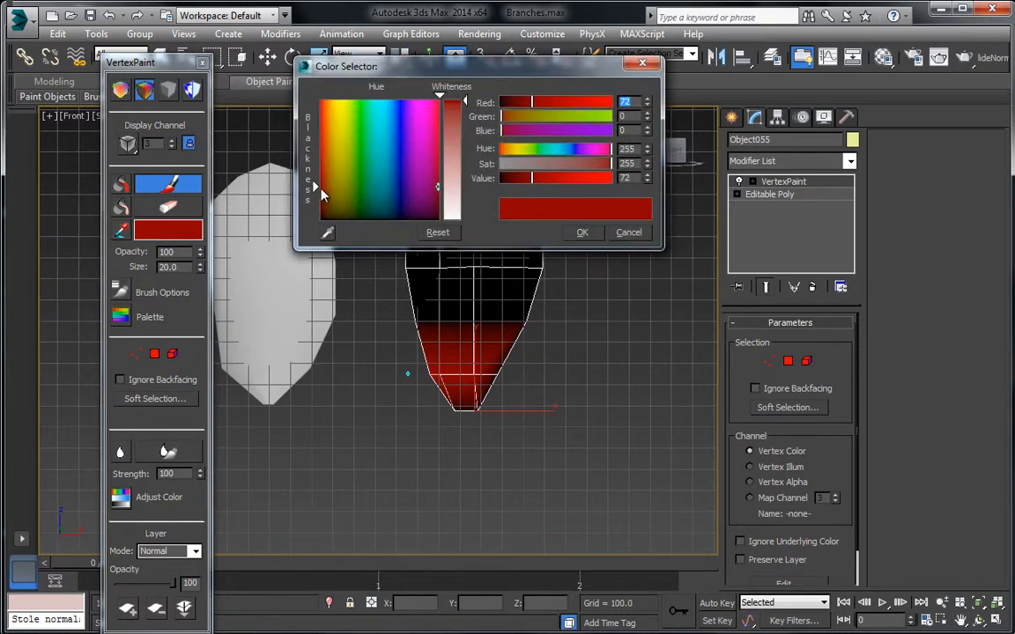
{"action": "mouse_move", "coordinate": [321, 180]}
{"action": "left_mouse_down"}
{"action": "mouse_move", "coordinate": [320, 155]}
{"action": "mouse_move", "coordinate": [320, 180]}
{"action": "left_mouse_up"}
{"action": "left_click", "coordinate": [318, 173]}
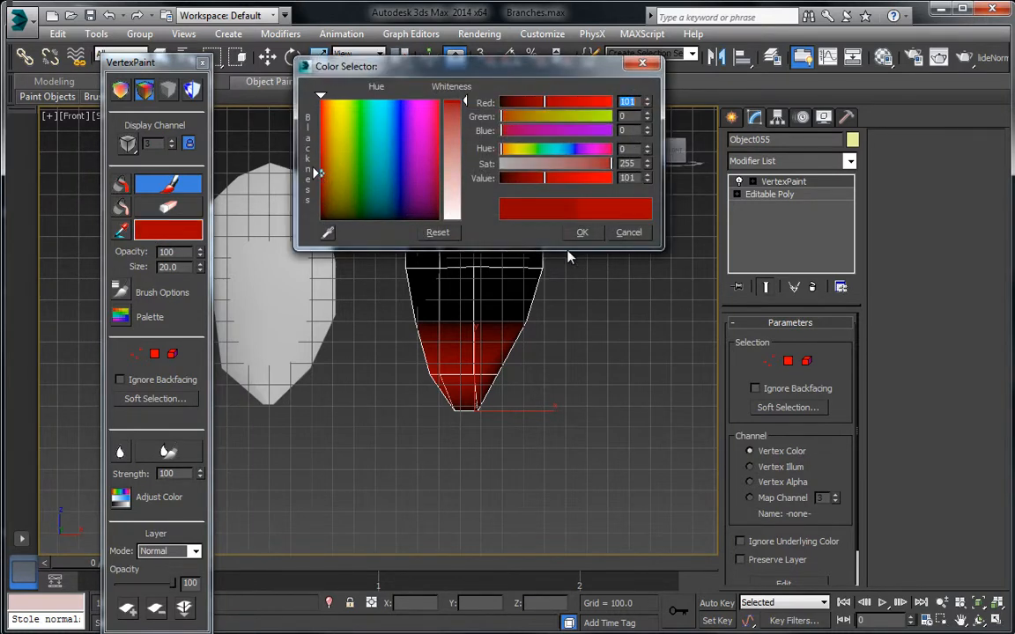
{"action": "left_click", "coordinate": [581, 234]}
{"action": "mouse_move", "coordinate": [551, 276]}
{"action": "left_mouse_down"}
{"action": "mouse_move", "coordinate": [426, 274]}
{"action": "mouse_move", "coordinate": [474, 279]}
{"action": "left_mouse_up"}
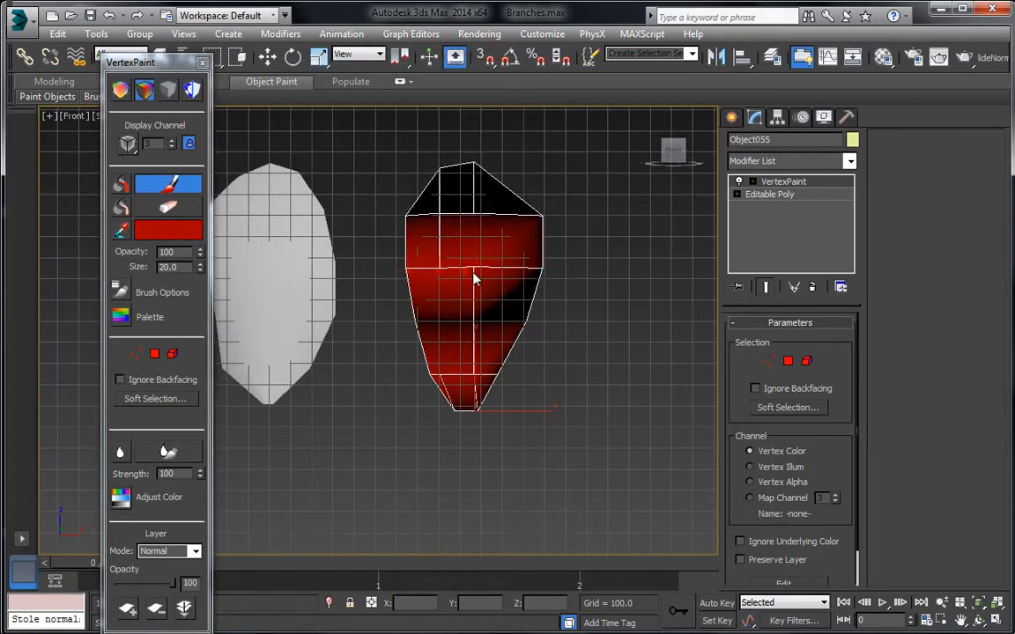
{"action": "mouse_move", "coordinate": [538, 317]}
{"action": "left_mouse_down"}
{"action": "mouse_move", "coordinate": [416, 328]}
{"action": "mouse_move", "coordinate": [500, 326]}
{"action": "left_mouse_up"}
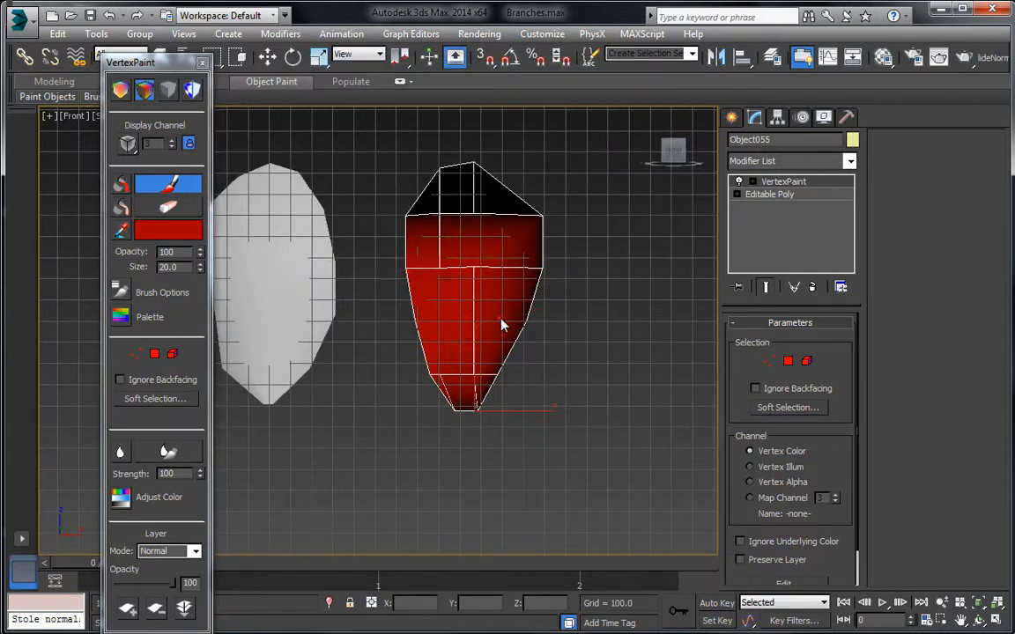
Step: Paint the upper end of the card bright red, using a red value of 215 followed by 253
{"action": "left_click", "coordinate": [152, 230]}
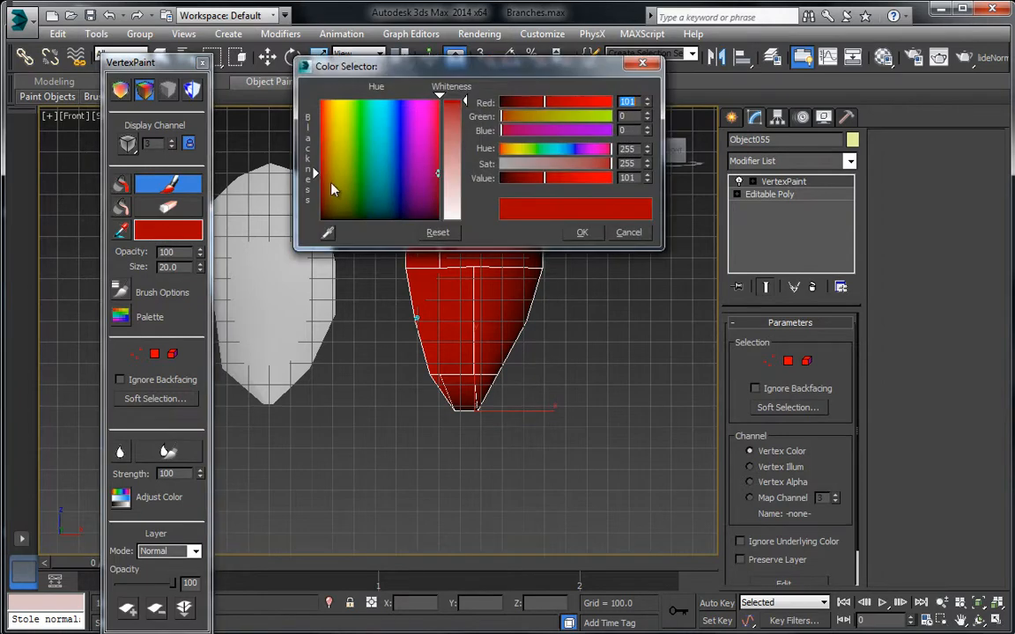
{"action": "left_click_drag", "start_coordinate": [325, 174], "coordinate": [321, 118]}
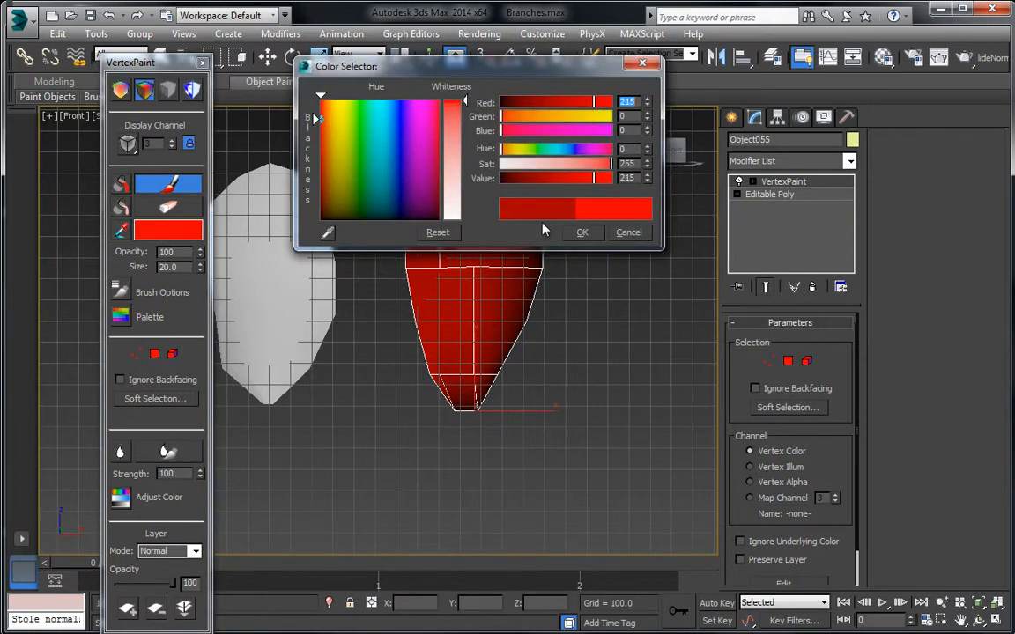
{"action": "left_click", "coordinate": [580, 233]}
{"action": "mouse_move", "coordinate": [516, 193]}
{"action": "left_mouse_down"}
{"action": "mouse_move", "coordinate": [444, 170]}
{"action": "mouse_move", "coordinate": [414, 182]}
{"action": "left_mouse_up"}
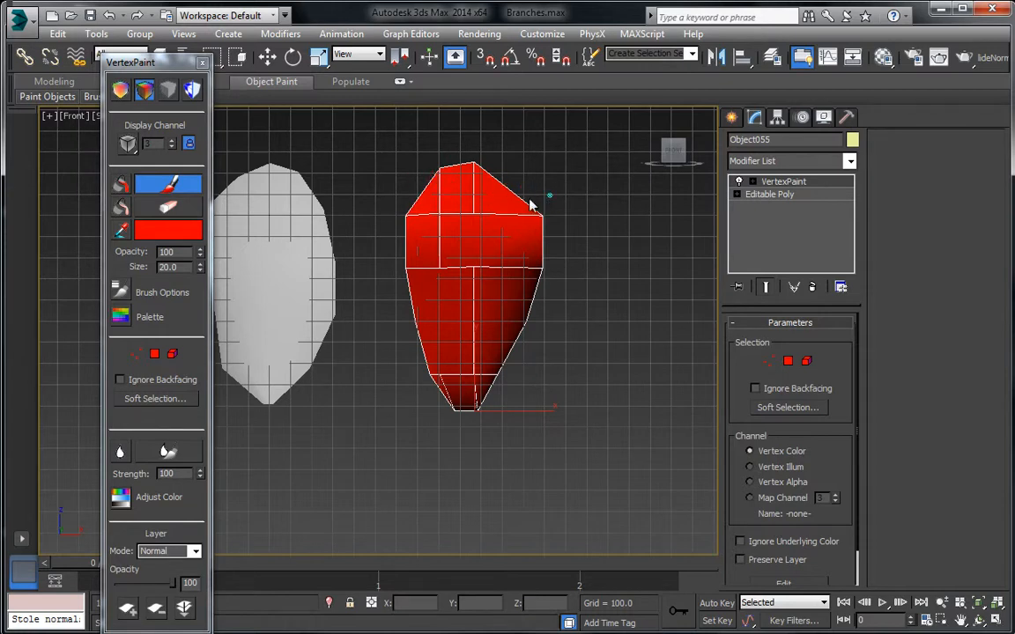
{"action": "left_click", "coordinate": [172, 229]}
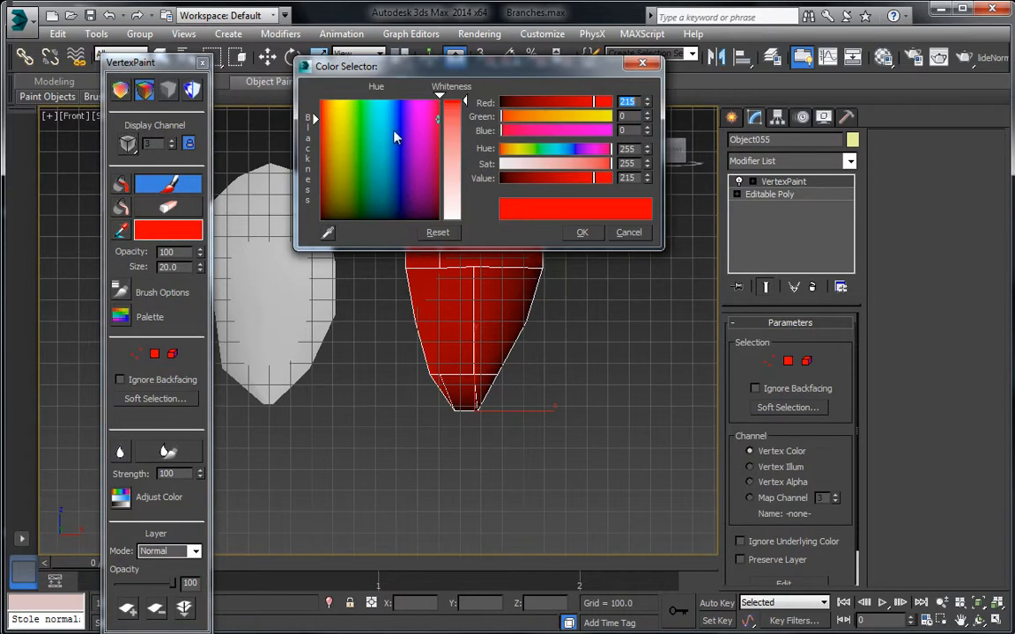
{"action": "left_click_drag", "start_coordinate": [319, 129], "coordinate": [321, 106]}
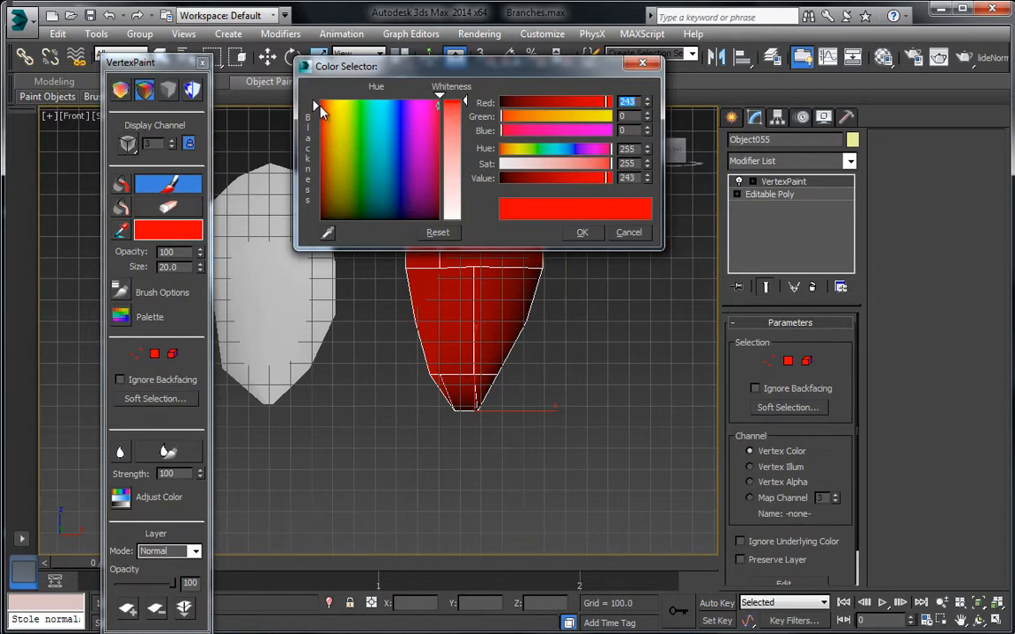
{"action": "left_click", "coordinate": [582, 231]}
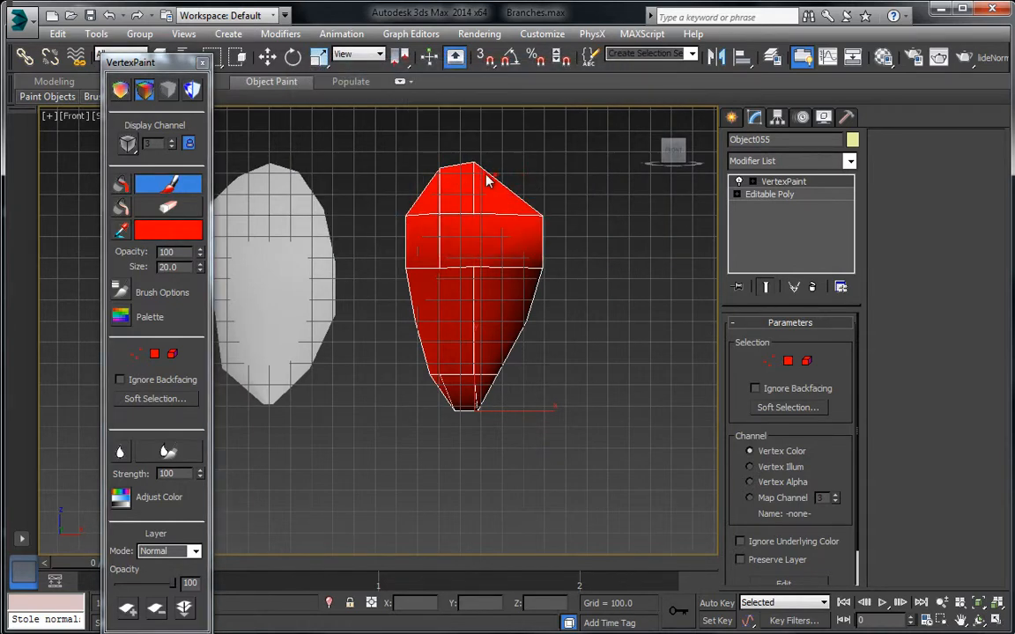
Step: Set the vertex paint color to red 136 and paint it over the upper part of the card
{"action": "left_click", "coordinate": [169, 230]}
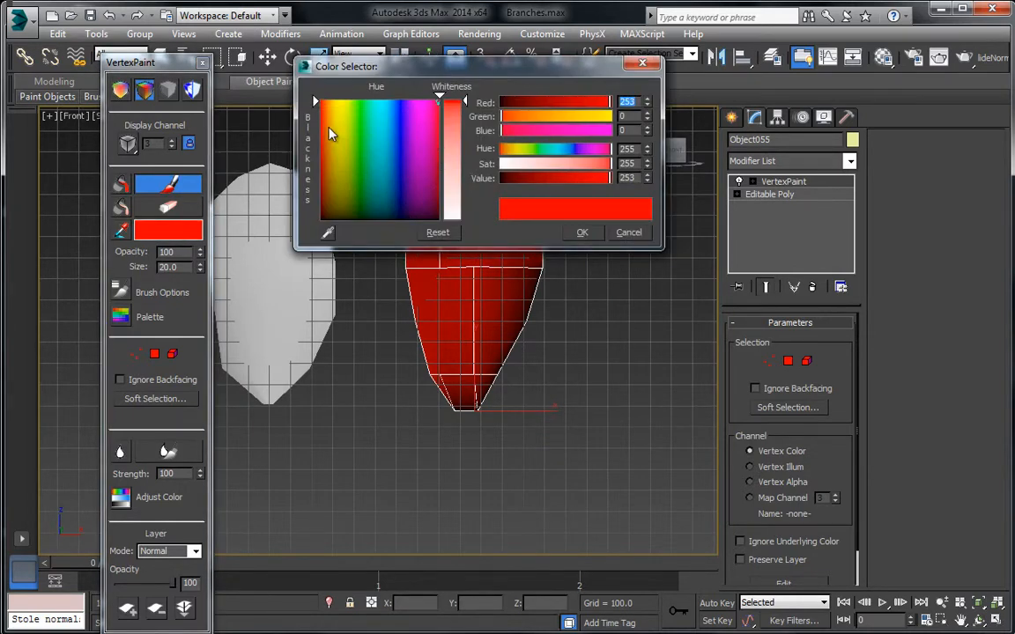
{"action": "left_click_drag", "start_coordinate": [331, 132], "coordinate": [321, 139]}
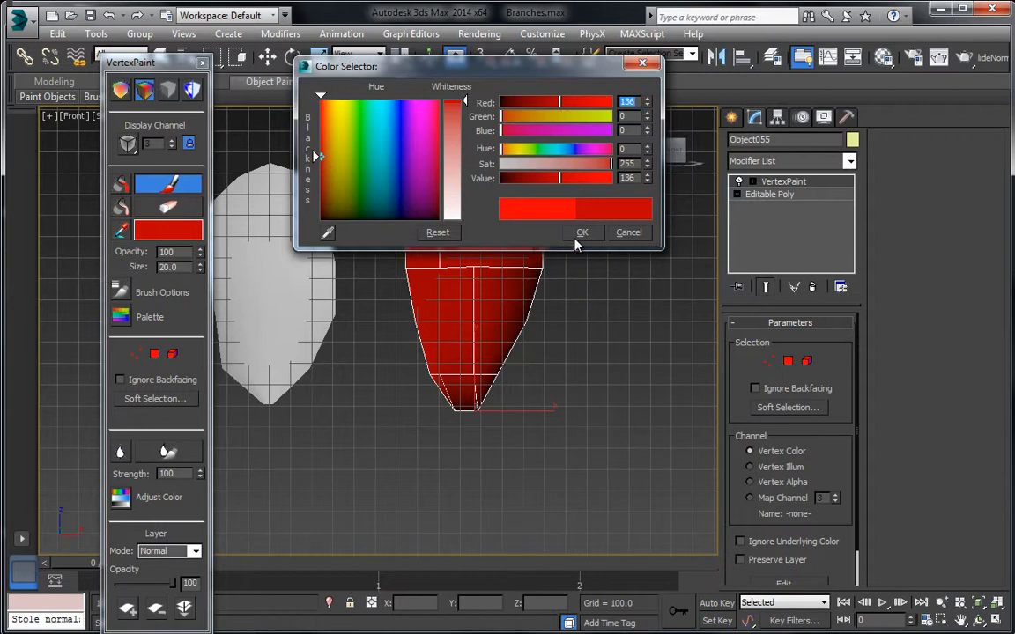
{"action": "left_click", "coordinate": [577, 234]}
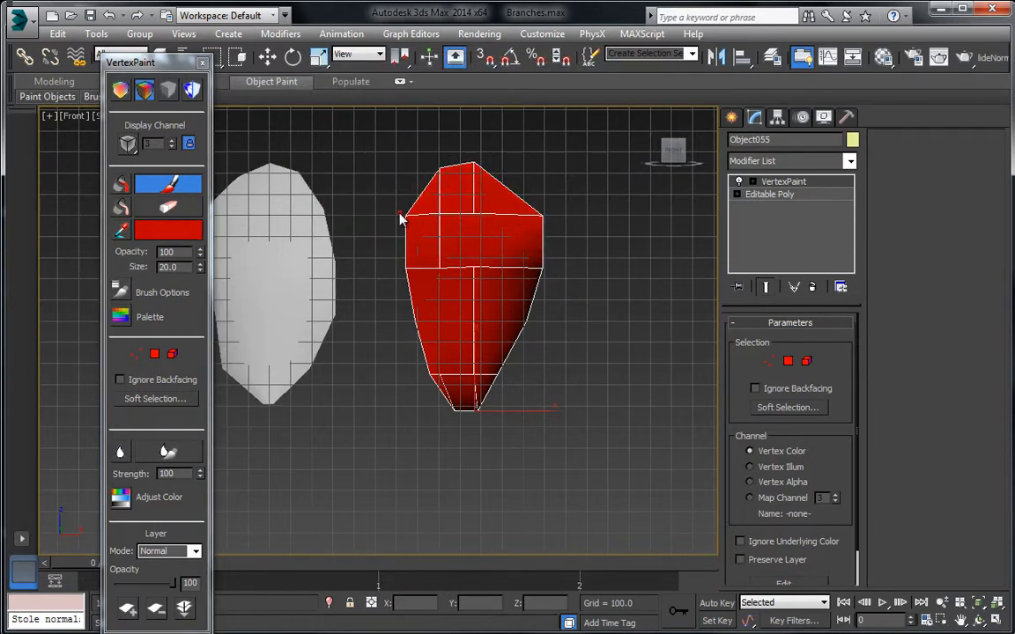
Step: Set the vertex paint color to red 144 and paint over the remaining dark vertices along the card's lower right edge
{"action": "left_click", "coordinate": [148, 225]}
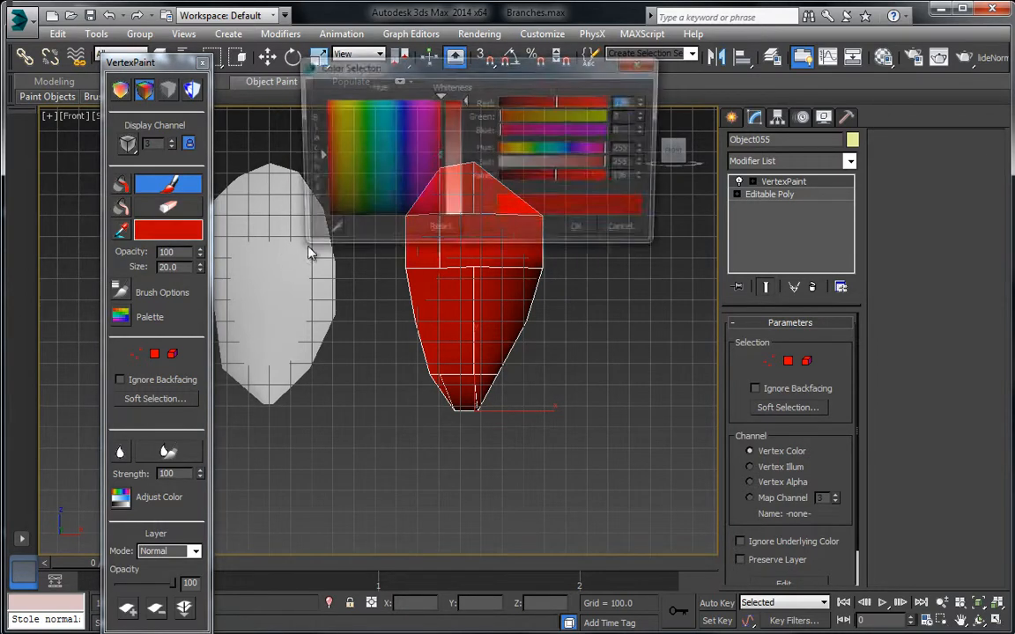
{"action": "left_click_drag", "start_coordinate": [326, 160], "coordinate": [321, 152]}
{"action": "left_click", "coordinate": [578, 234]}
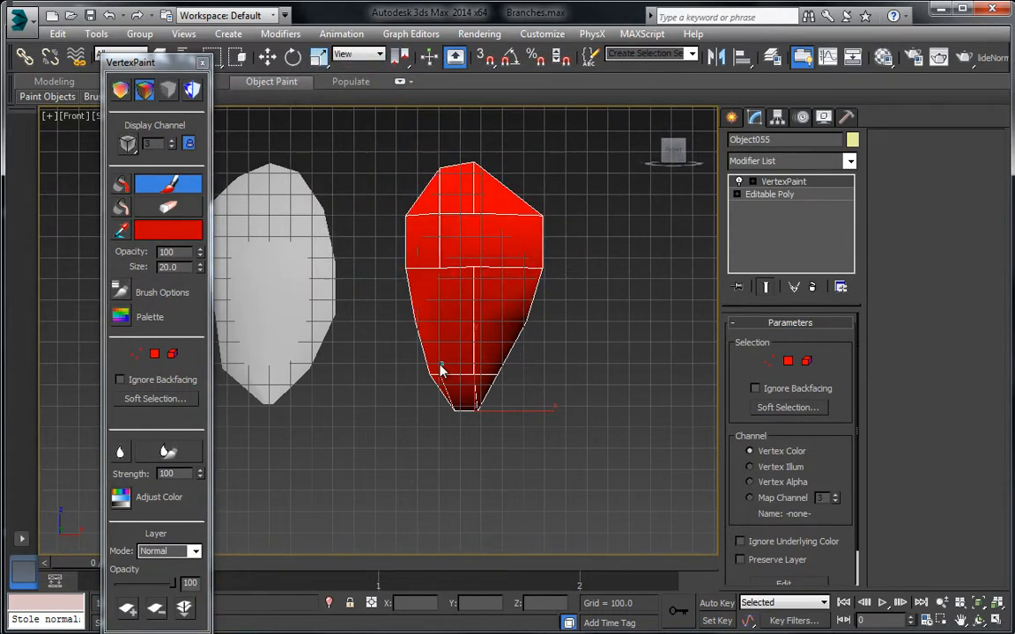
{"action": "left_click_drag", "start_coordinate": [504, 375], "coordinate": [511, 364]}
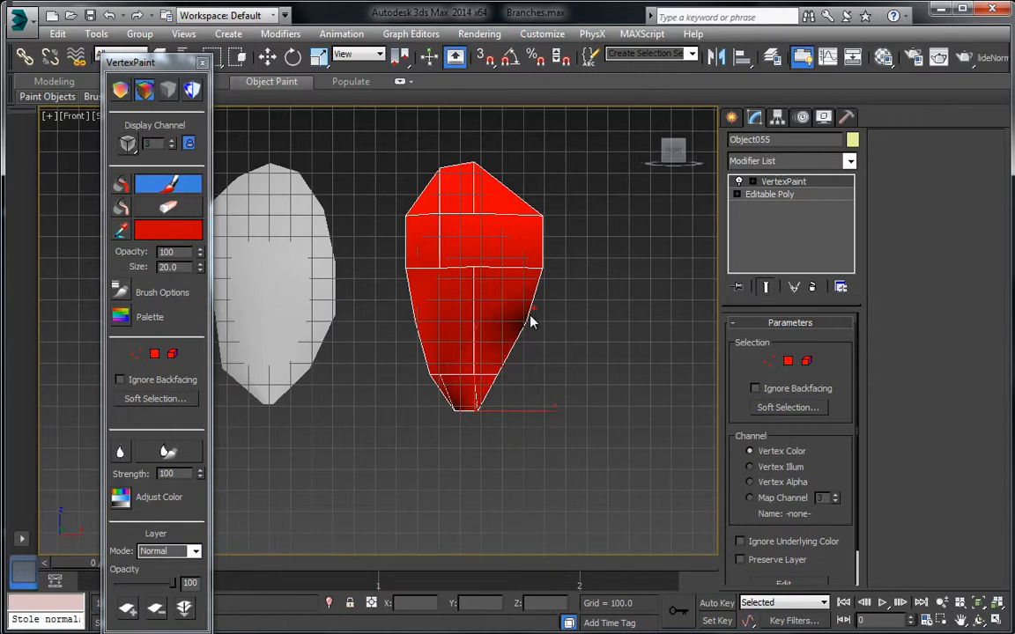
{"action": "scroll", "coordinate": [492, 297], "scroll_direction": "up", "scroll_amount": 5}
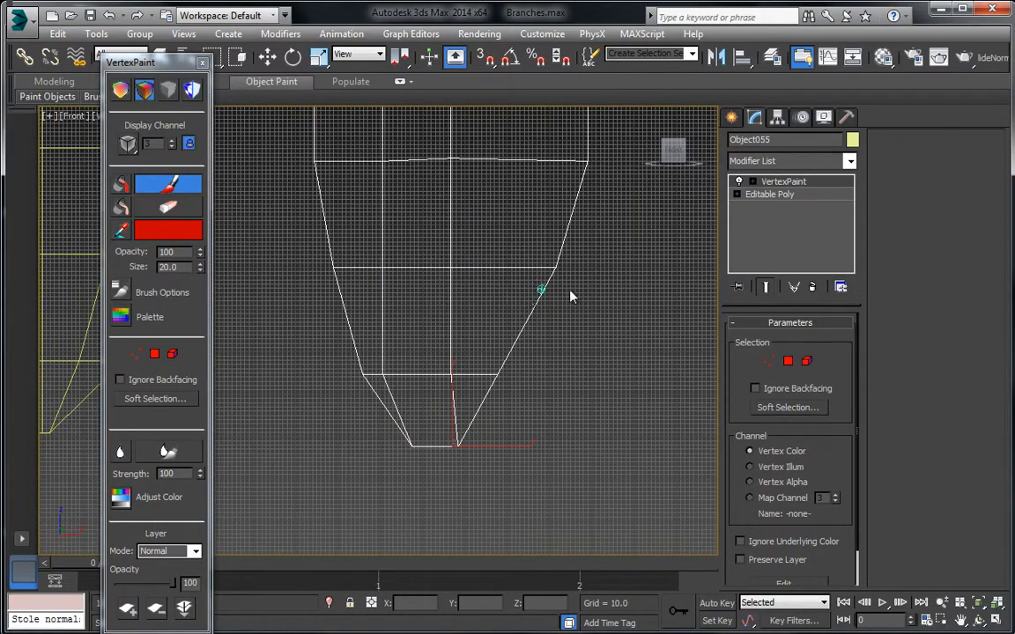
{"action": "scroll", "coordinate": [317, 299], "scroll_direction": "down", "scroll_amount": 4}
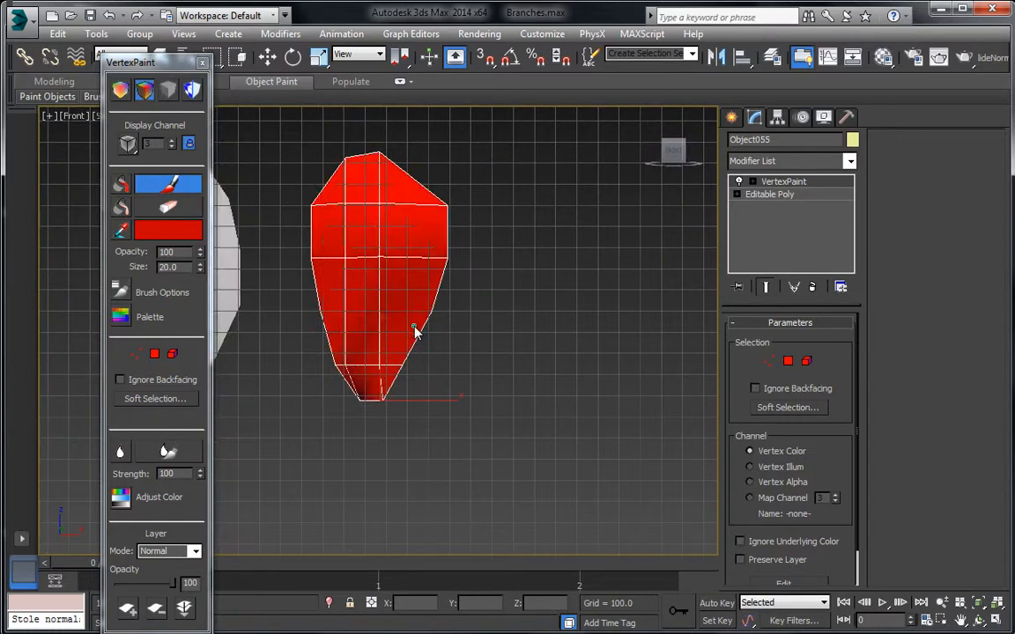
{"action": "scroll", "coordinate": [414, 331], "scroll_direction": "up", "scroll_amount": 2}
Step: Set the vertex paint color to red 64 and paint the vertex row just above the card's base
{"action": "left_click", "coordinate": [187, 229]}
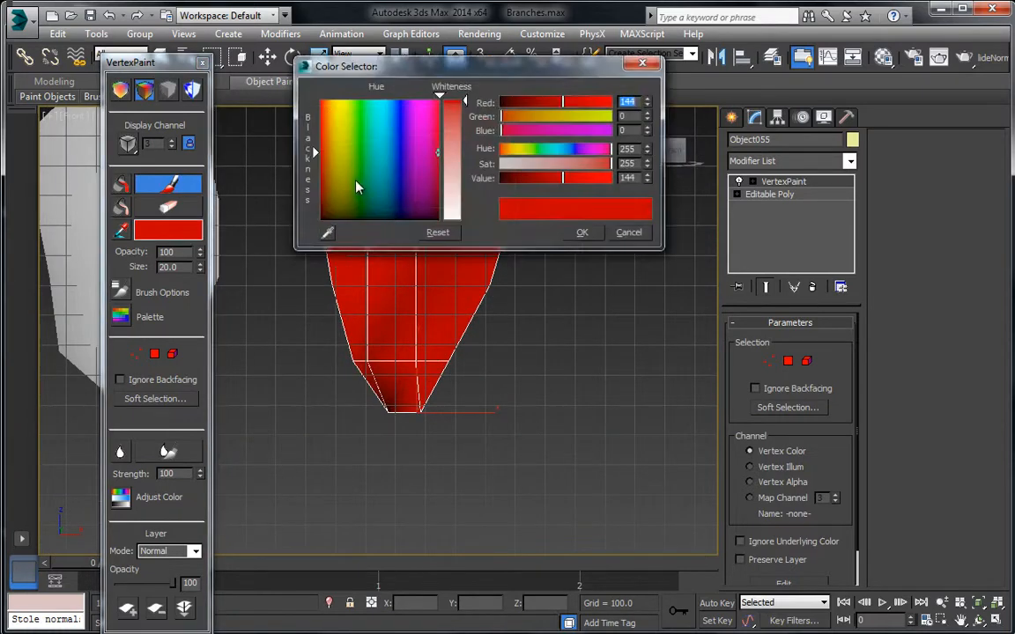
{"action": "left_click_drag", "start_coordinate": [315, 151], "coordinate": [313, 191]}
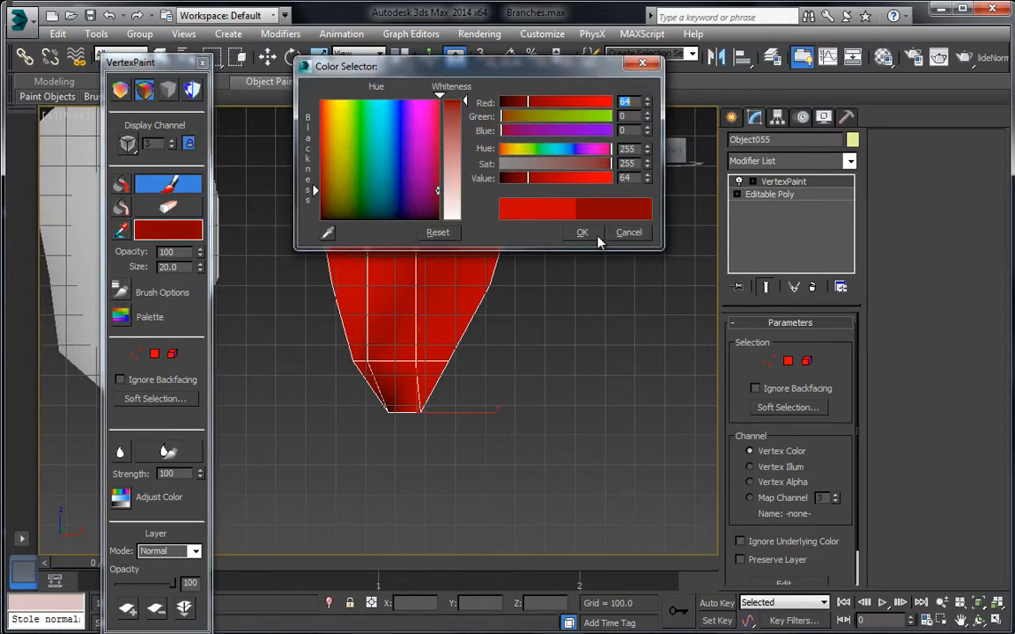
{"action": "left_click", "coordinate": [584, 233]}
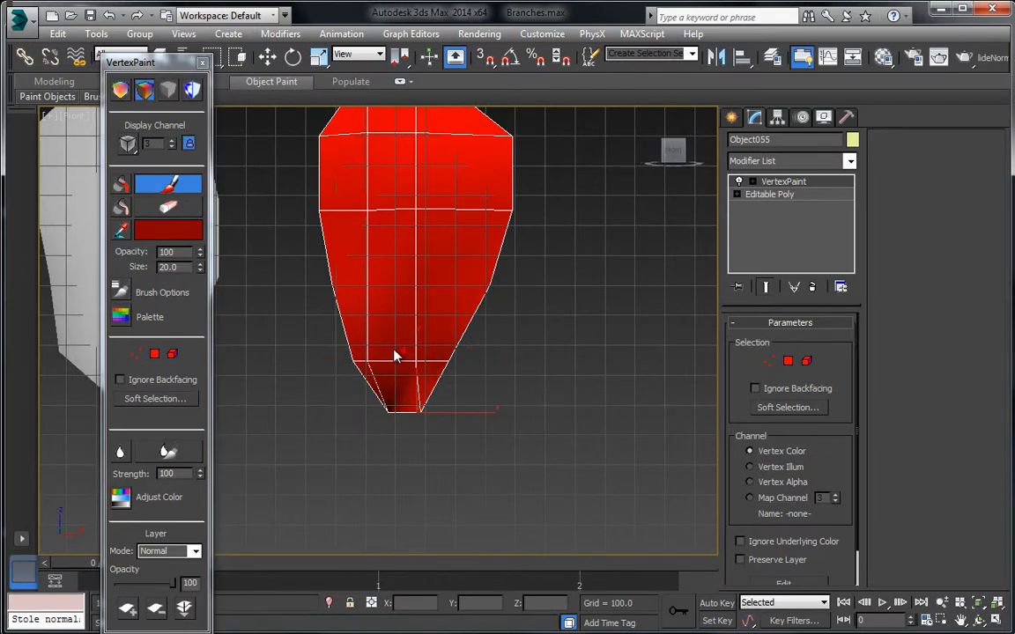
{"action": "mouse_move", "coordinate": [451, 355]}
{"action": "left_mouse_down"}
{"action": "mouse_move", "coordinate": [416, 360]}
{"action": "mouse_move", "coordinate": [466, 361]}
{"action": "left_mouse_up"}
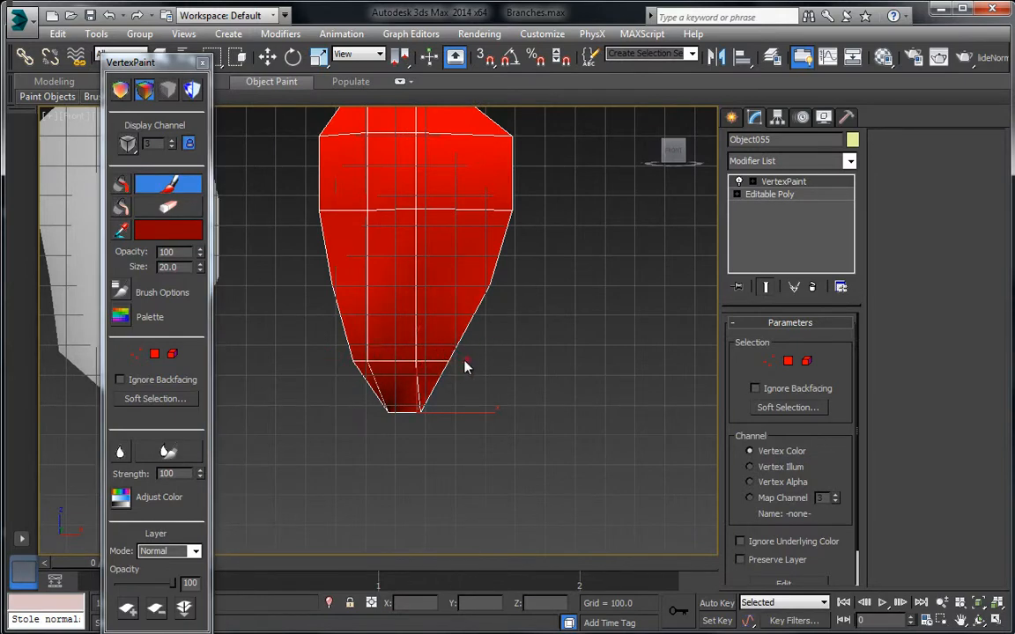
Step: Set the vertex paint color to black and paint the vertices at the card's narrow base
{"action": "left_click", "coordinate": [179, 228]}
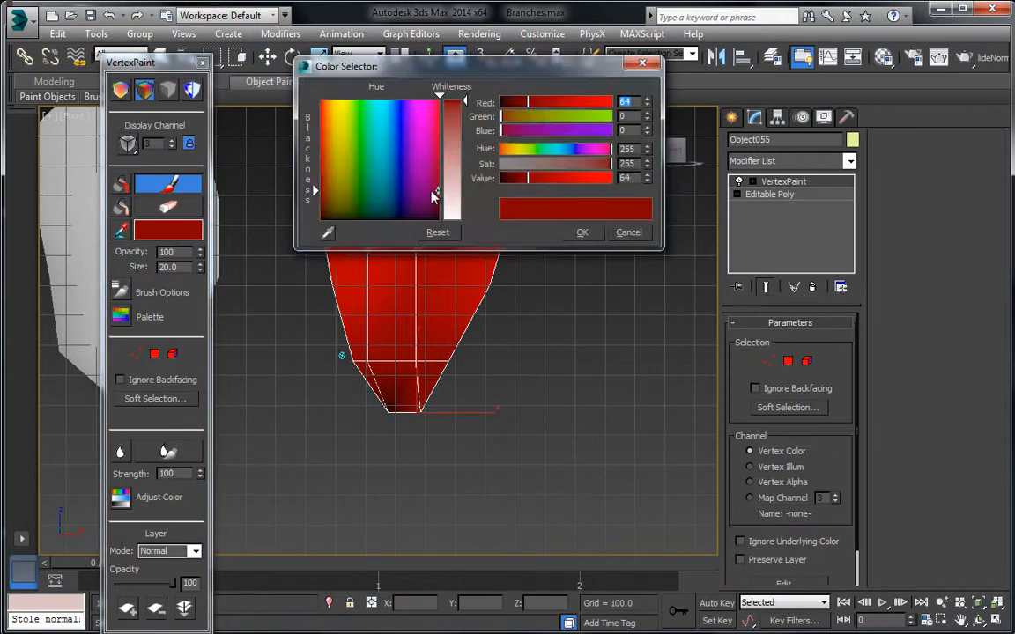
{"action": "left_click_drag", "start_coordinate": [358, 190], "coordinate": [437, 219]}
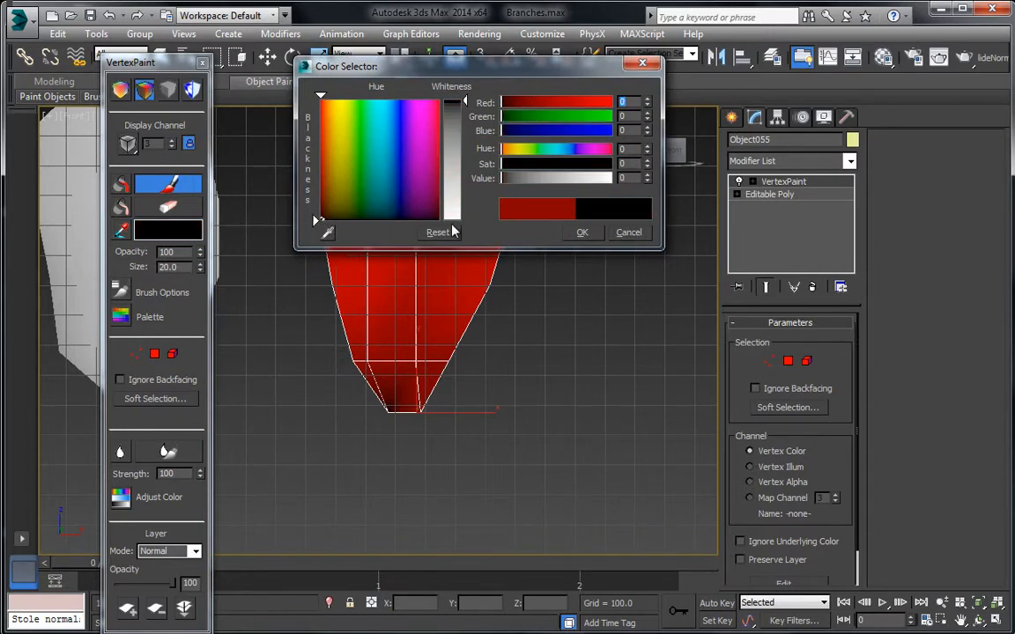
{"action": "left_click", "coordinate": [581, 231]}
{"action": "mouse_move", "coordinate": [442, 382]}
{"action": "left_mouse_down"}
{"action": "mouse_move", "coordinate": [374, 412]}
{"action": "mouse_move", "coordinate": [422, 410]}
{"action": "left_mouse_up"}
{"action": "scroll", "coordinate": [429, 347], "scroll_direction": "down", "scroll_amount": 2}
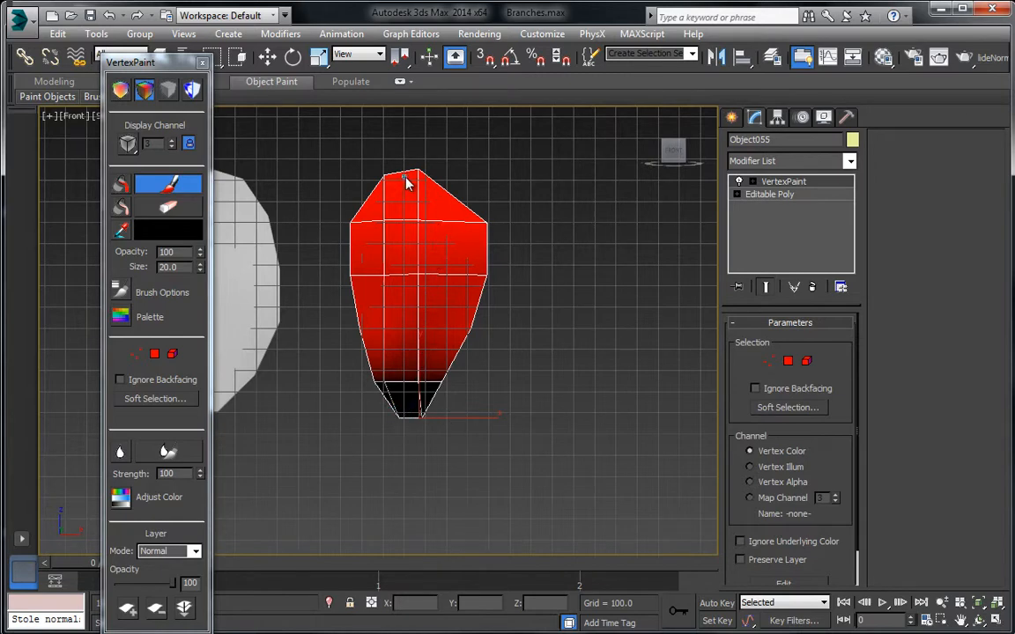
Step: Close the vertex paint tools, collapse the painted card to an Editable Poly and deselect it
{"action": "middle_click_drag", "start_coordinate": [408, 195], "coordinate": [493, 185]}
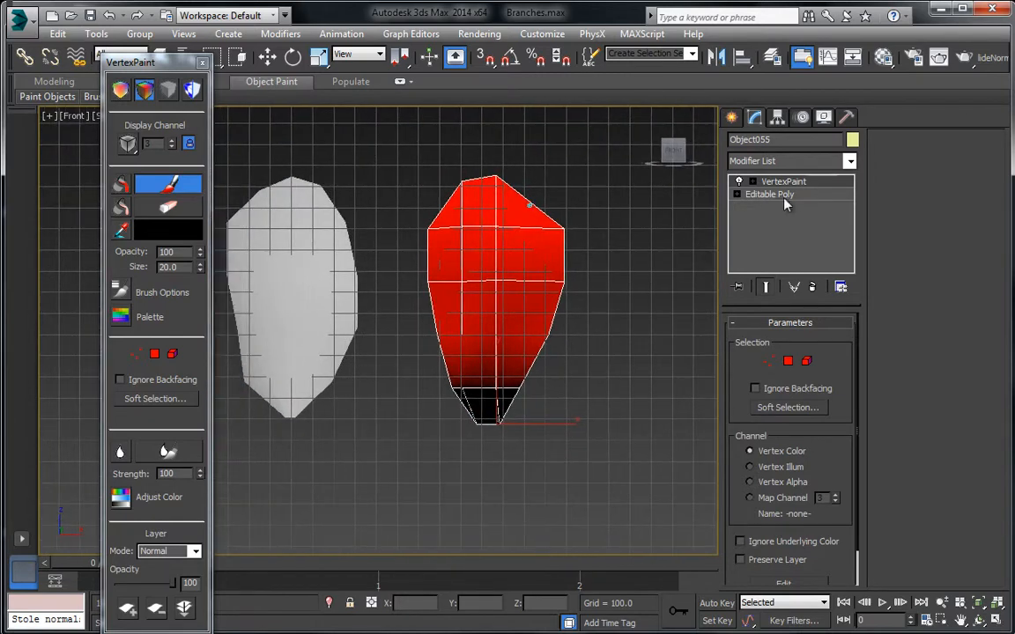
{"action": "left_click", "coordinate": [201, 64]}
{"action": "middle_click_drag", "start_coordinate": [291, 176], "coordinate": [308, 175]}
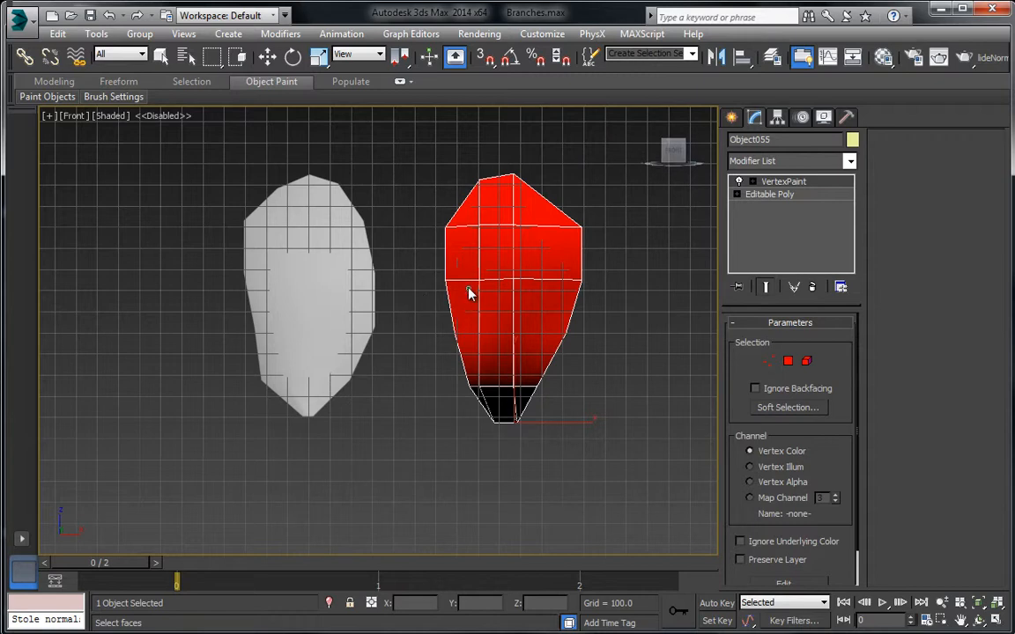
{"action": "middle_click_drag", "start_coordinate": [453, 276], "coordinate": [397, 284]}
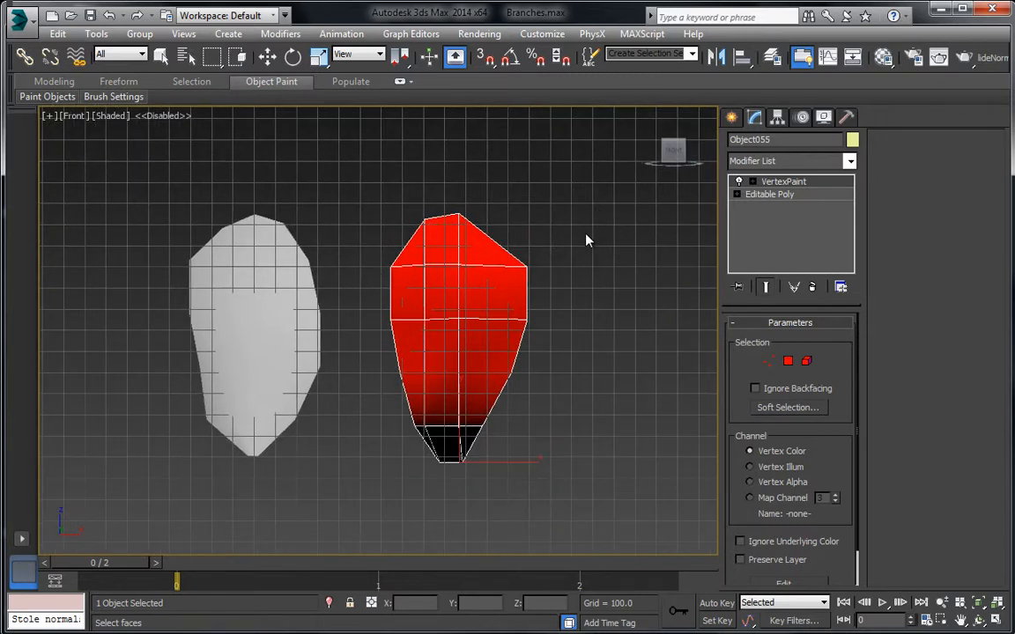
{"action": "key", "text": "w"}
{"action": "right_click", "coordinate": [422, 296]}
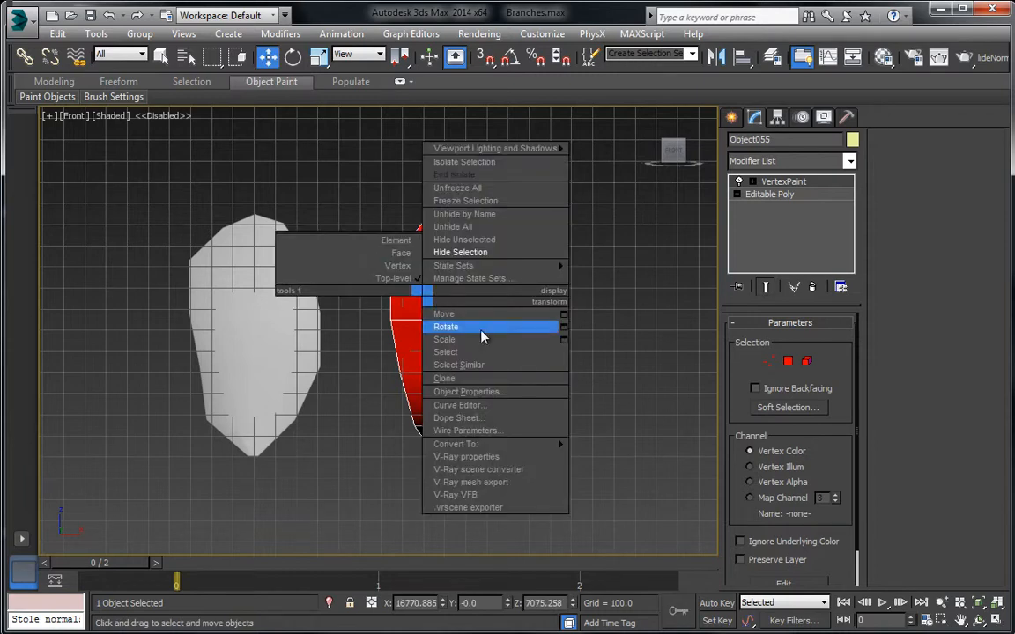
{"action": "mouse_move", "coordinate": [546, 452]}
{"action": "left_click", "coordinate": [586, 456]}
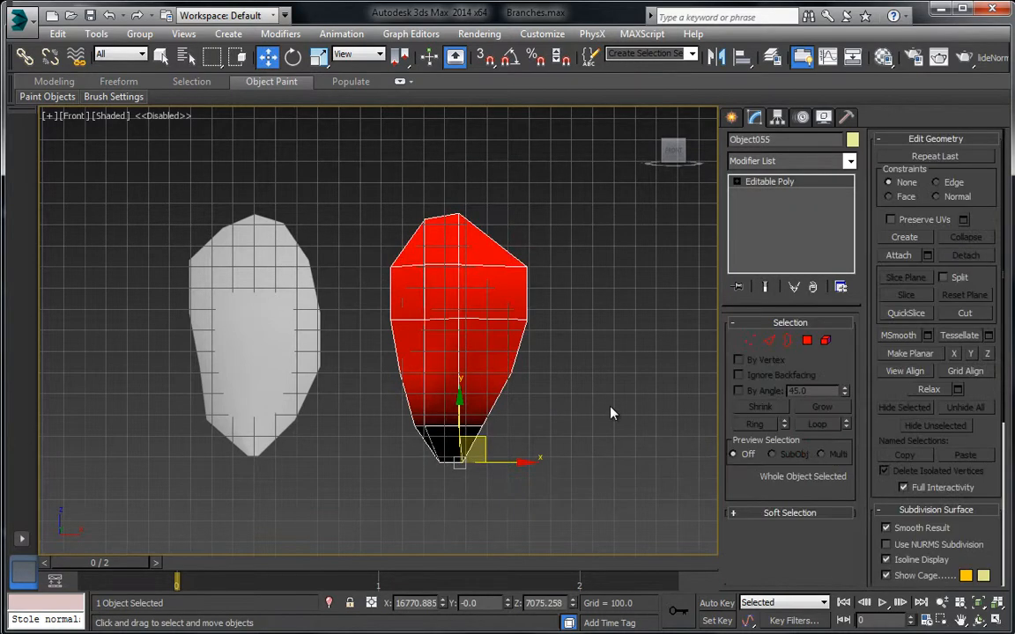
{"action": "left_click", "coordinate": [604, 385]}
Step: Apply the textured branch material to the red painted card and close the Material Editor
{"action": "key", "text": "m"}
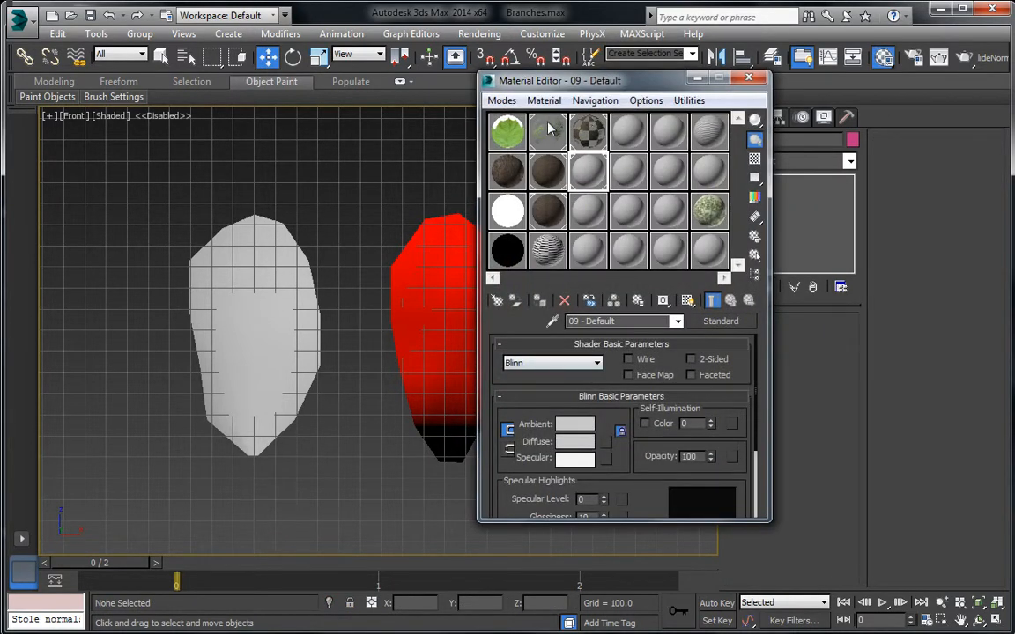
{"action": "left_click_drag", "start_coordinate": [548, 129], "coordinate": [442, 299]}
{"action": "left_click", "coordinate": [423, 251]}
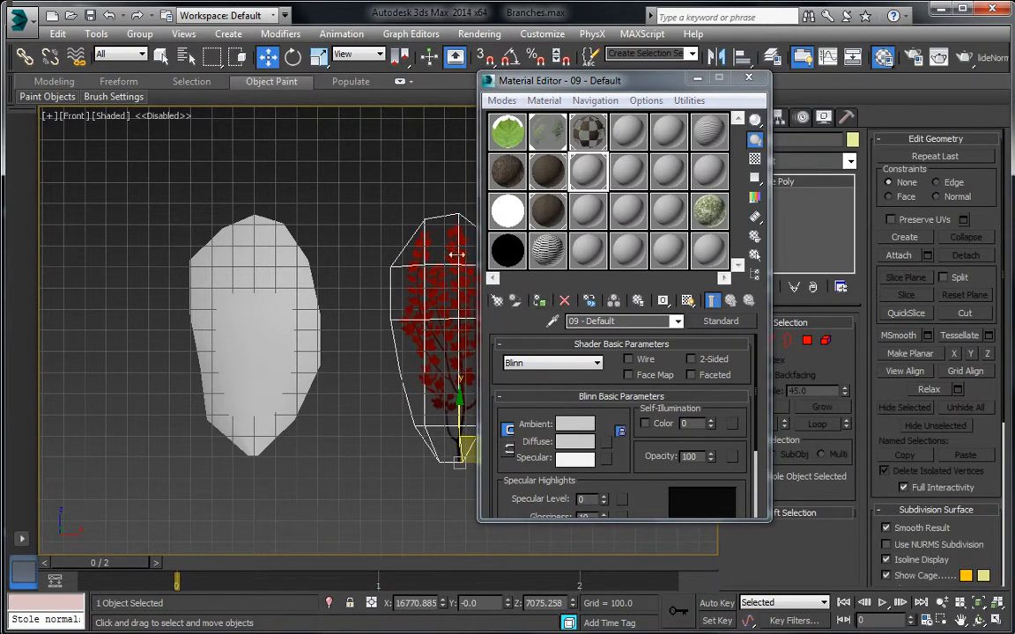
{"action": "left_click", "coordinate": [467, 205]}
{"action": "left_click", "coordinate": [749, 79]}
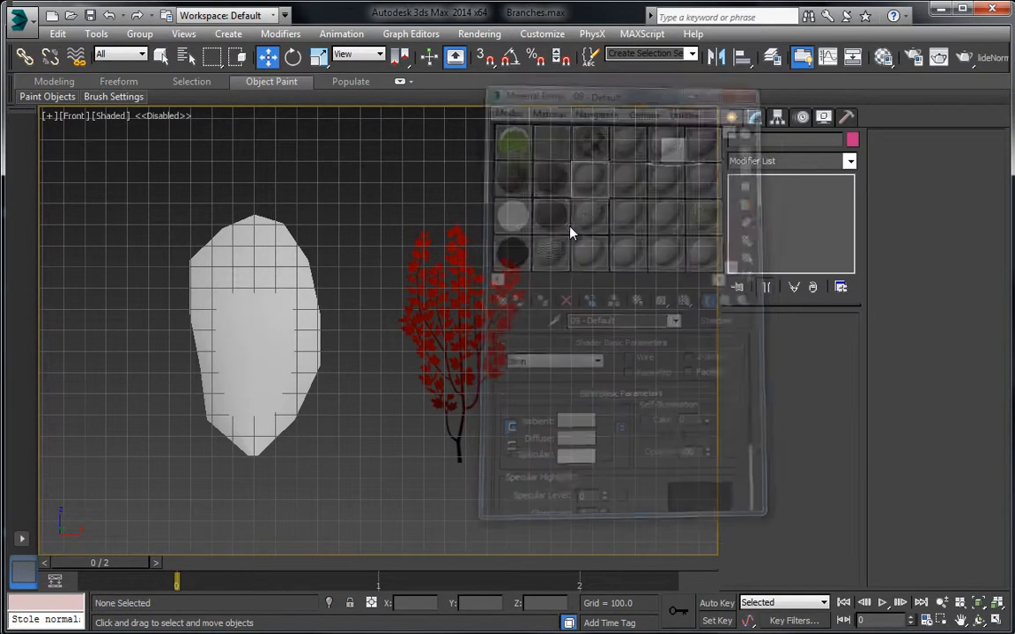
Step: Add a VertexPaint modifier to the textured card, turn off its vertex color display and close the paint tools
{"action": "left_click", "coordinate": [478, 265]}
{"action": "left_click", "coordinate": [756, 161]}
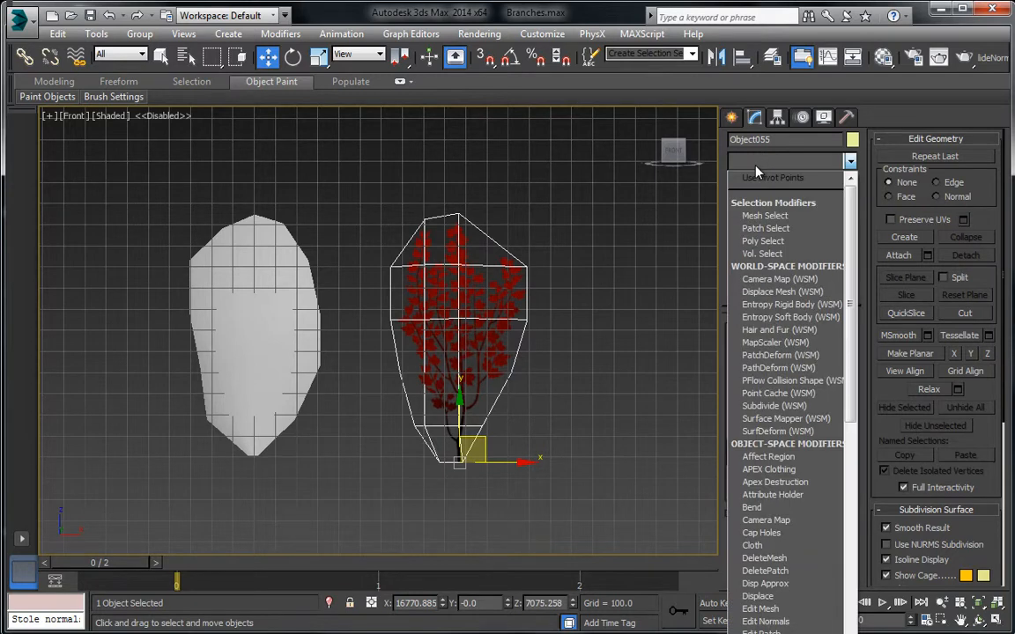
{"action": "scroll", "coordinate": [756, 170], "scroll_direction": "down", "scroll_amount": 15}
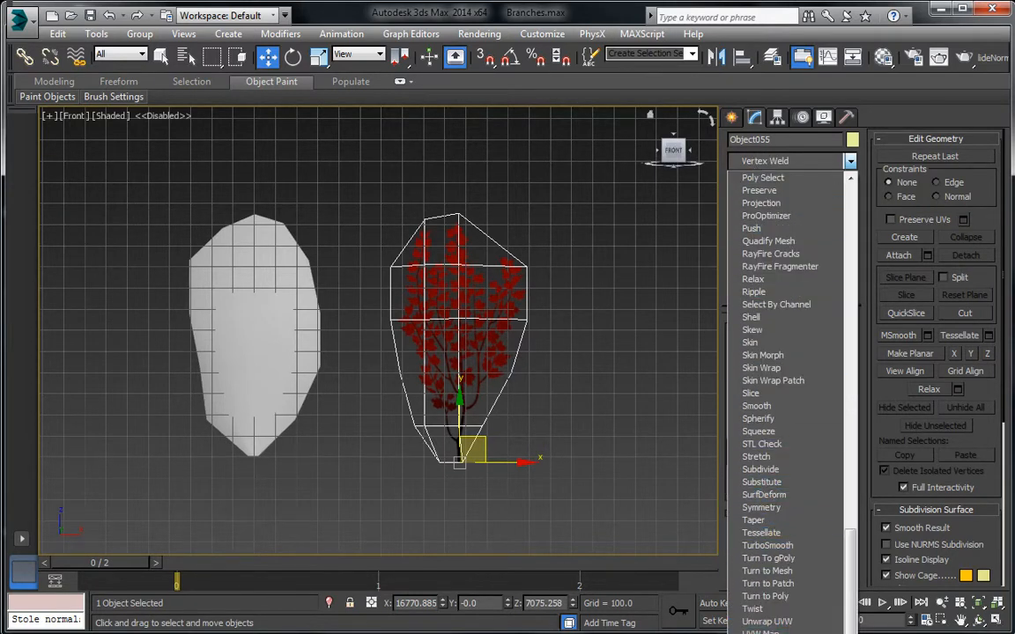
{"action": "left_click", "coordinate": [765, 632]}
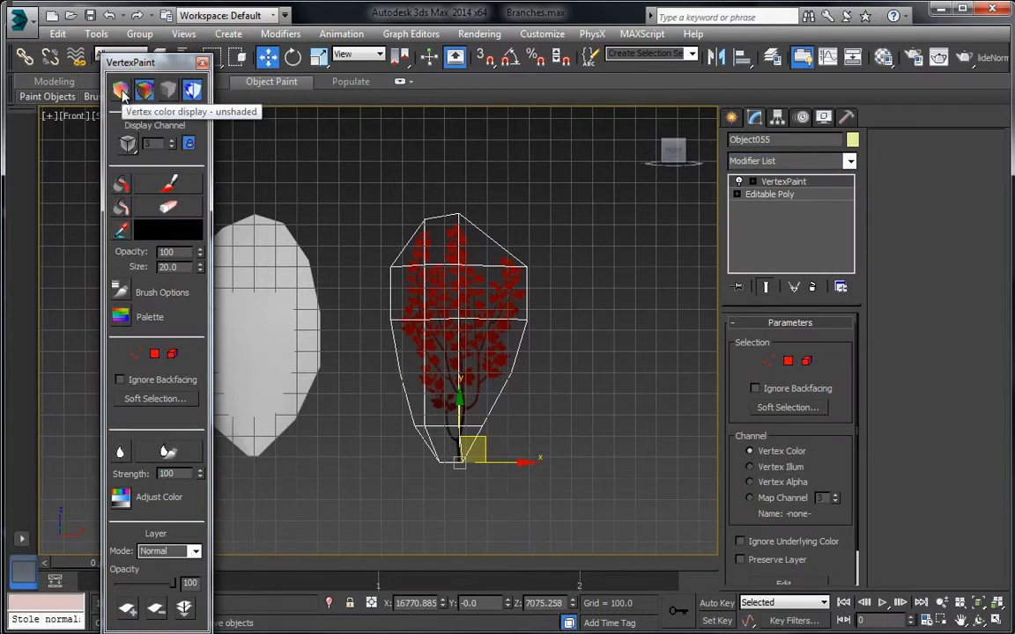
{"action": "left_click", "coordinate": [170, 89]}
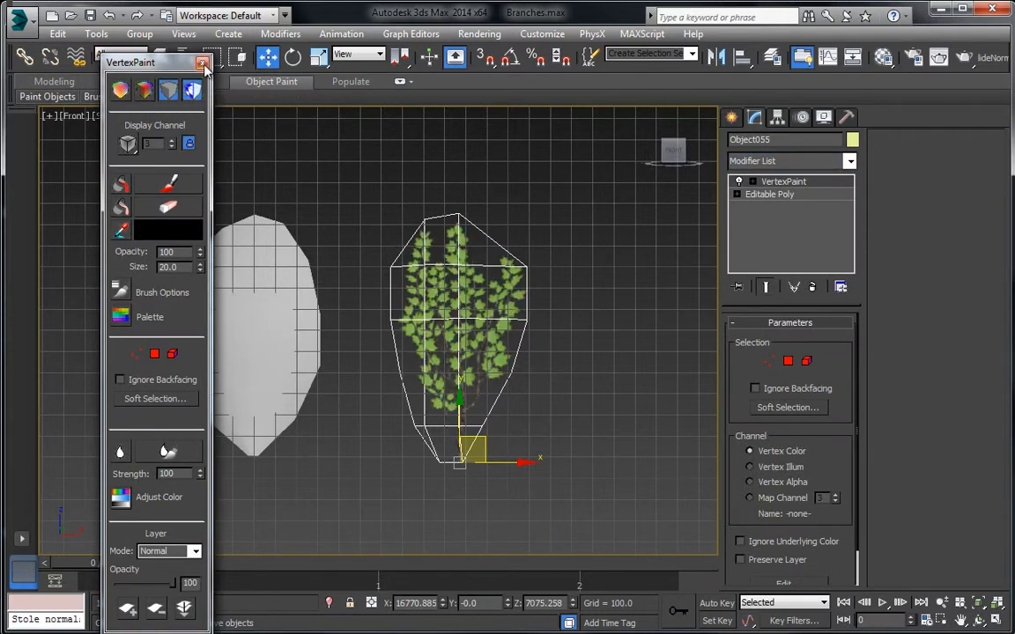
{"action": "left_click", "coordinate": [202, 65]}
{"action": "left_click", "coordinate": [596, 288]}
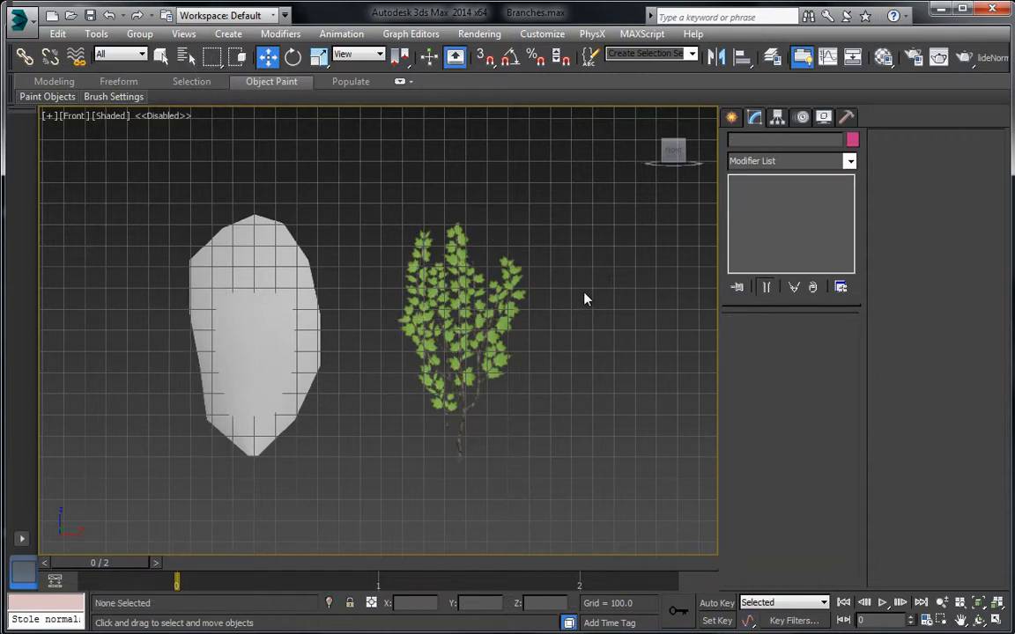
Step: Assign the 02 - Default branch material to the plain grey card and deselect it
{"action": "middle_click_drag", "start_coordinate": [247, 273], "coordinate": [282, 276]}
{"action": "left_click", "coordinate": [283, 278]}
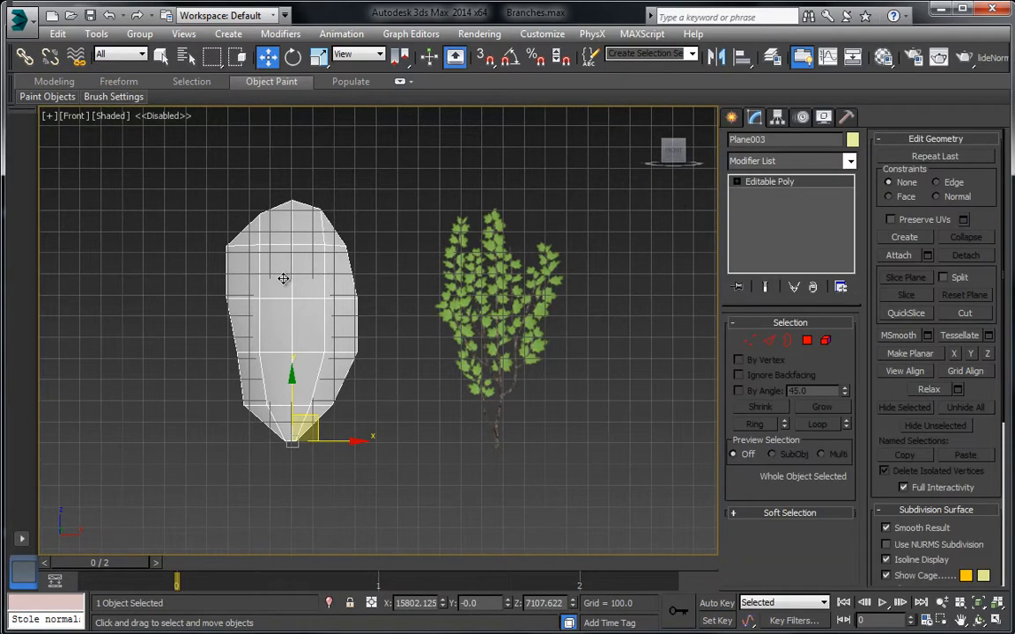
{"action": "left_click", "coordinate": [802, 57]}
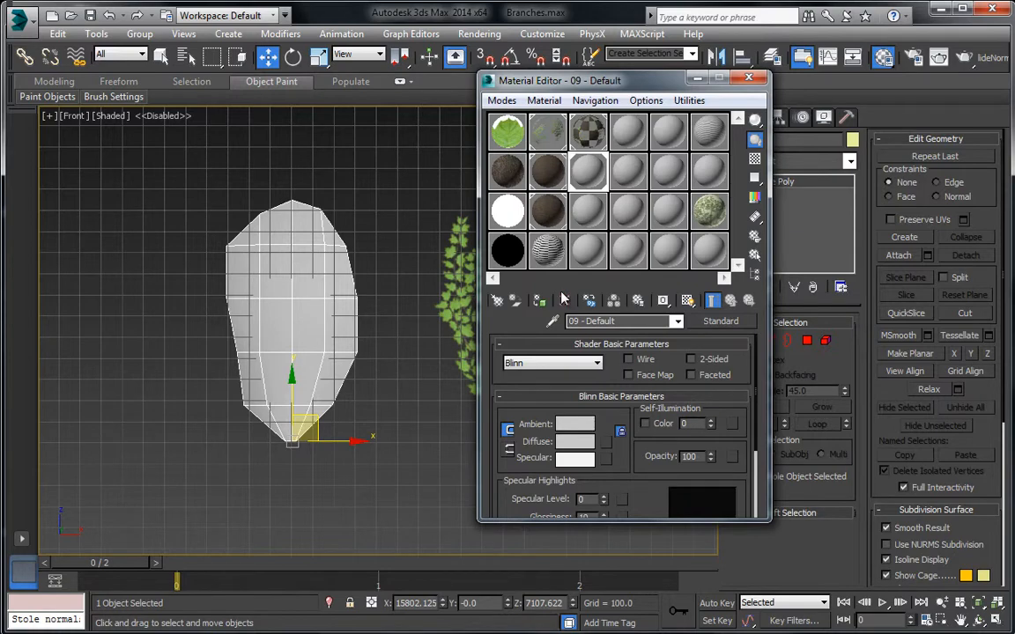
{"action": "left_click", "coordinate": [553, 127]}
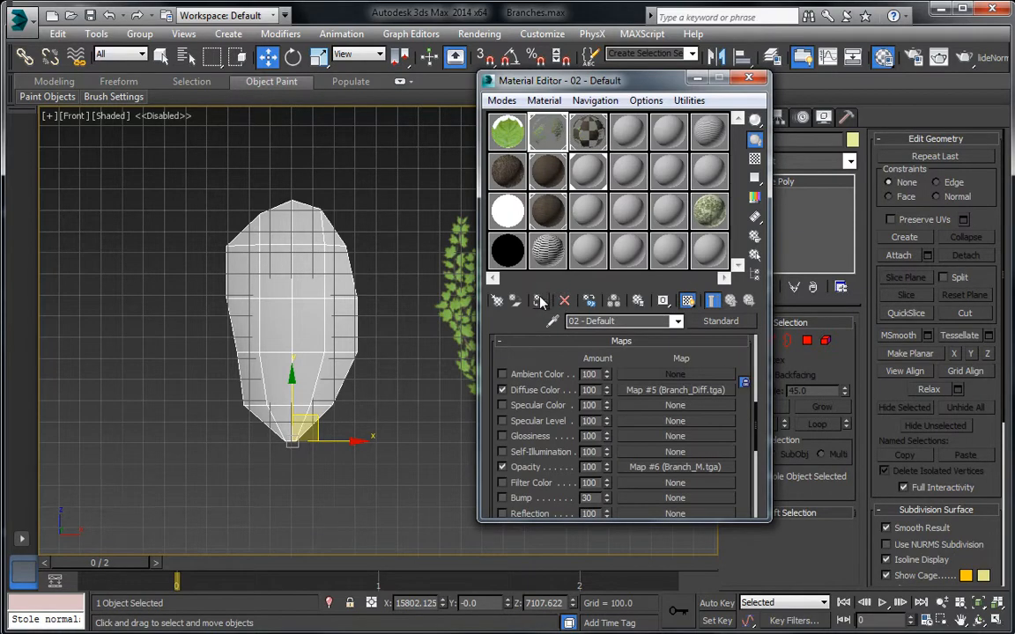
{"action": "left_click", "coordinate": [539, 302]}
{"action": "left_click", "coordinate": [748, 77]}
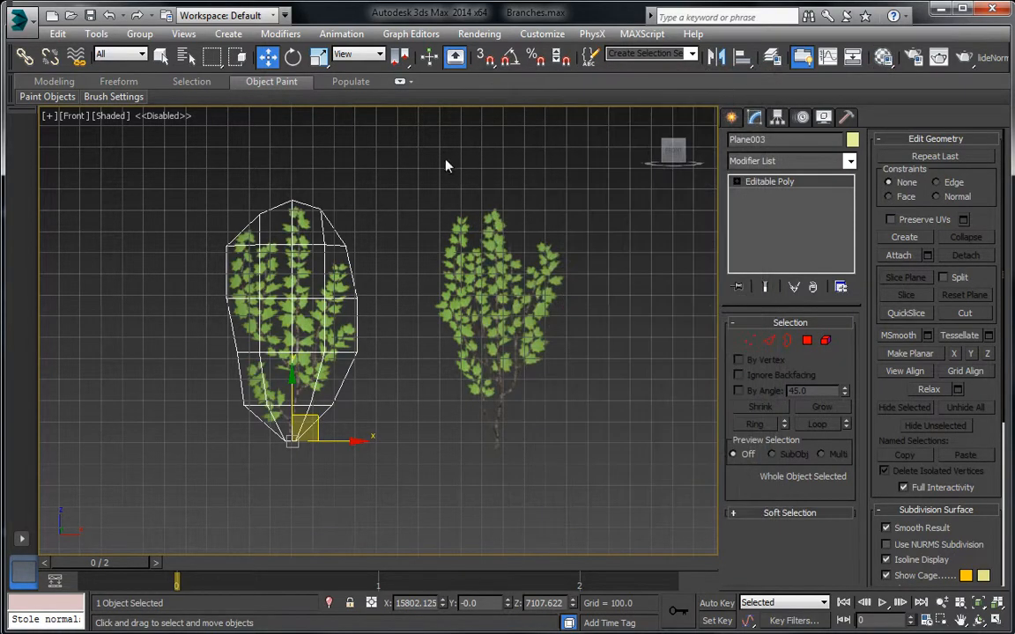
{"action": "left_click", "coordinate": [388, 190]}
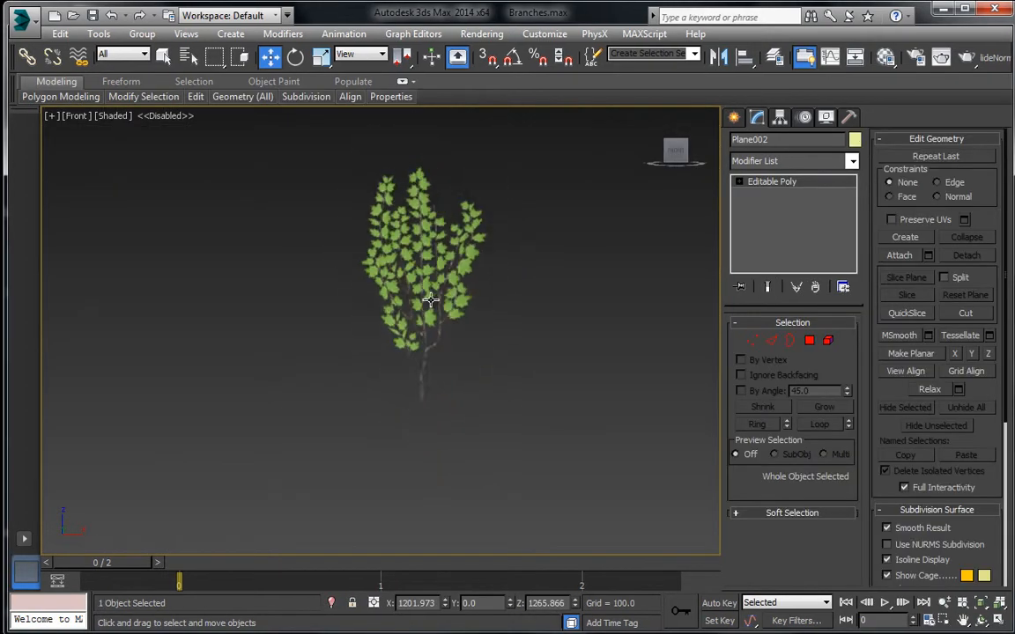
Step: Create a cylinder in the top view next to the branch card, about 16 in radius and 146 high
{"action": "scroll", "coordinate": [424, 294], "scroll_direction": "down", "scroll_amount": 8}
{"action": "middle_click_drag", "start_coordinate": [474, 284], "coordinate": [498, 360]}
{"action": "scroll", "coordinate": [451, 346], "scroll_direction": "up", "scroll_amount": 2}
{"action": "key", "text": "t"}
{"action": "left_click", "coordinate": [733, 117]}
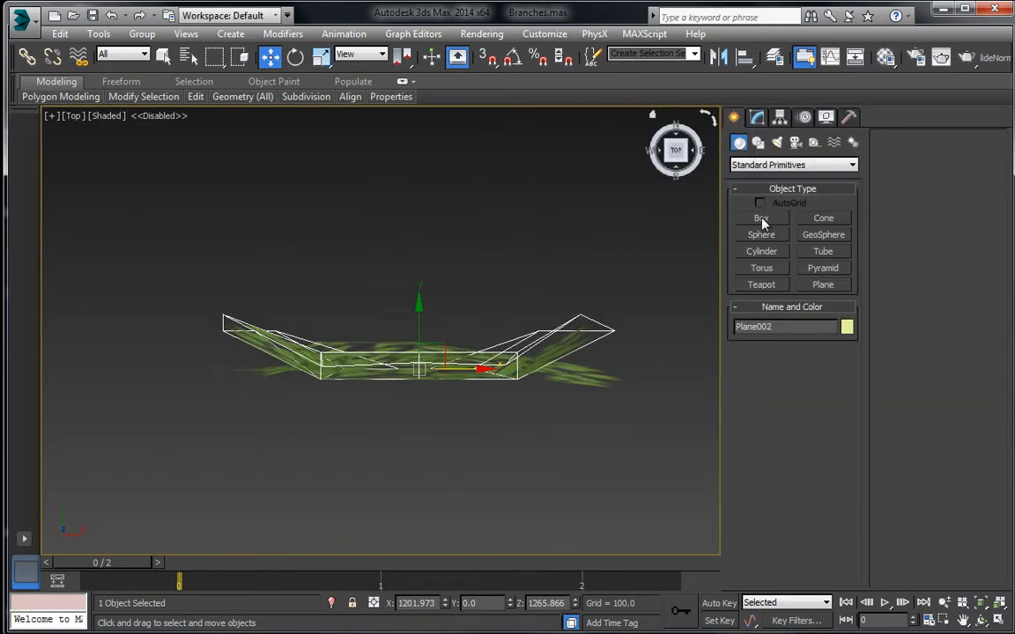
{"action": "left_click", "coordinate": [742, 253]}
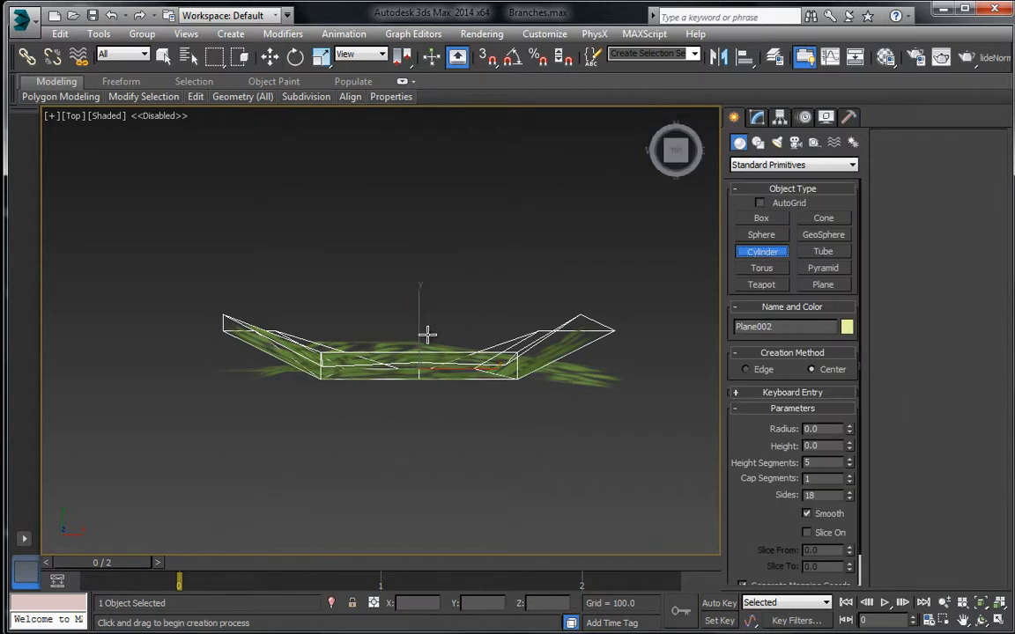
{"action": "left_click_drag", "start_coordinate": [424, 333], "coordinate": [423, 319]}
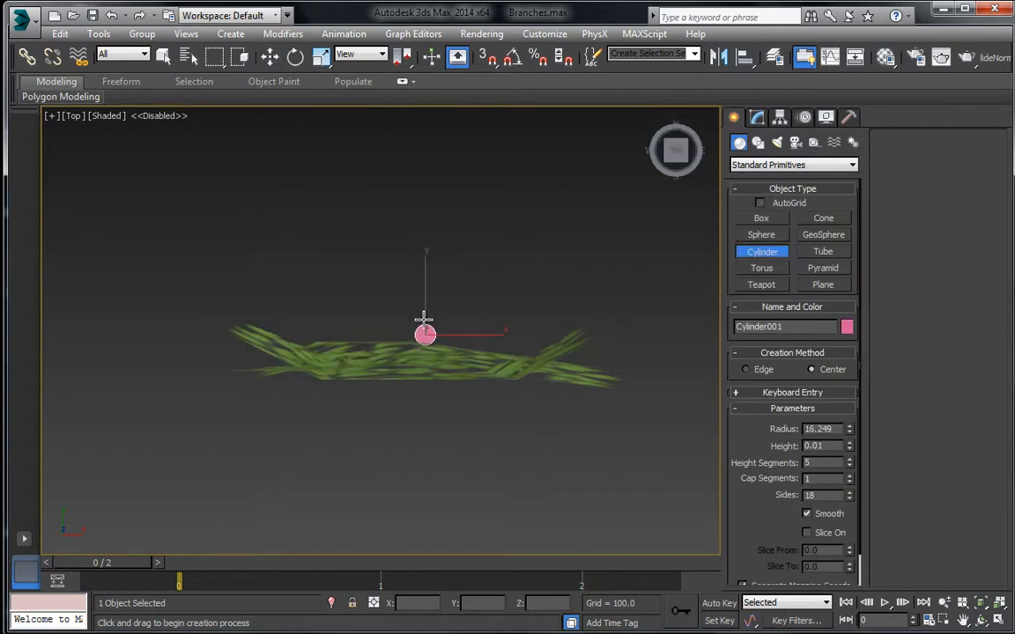
{"action": "left_click", "coordinate": [420, 243]}
Step: Move the cylinder in the front view down over the branch's stem base, to about X 1206, Z -236
{"action": "key", "text": "f"}
{"action": "left_click", "coordinate": [269, 56]}
{"action": "scroll", "coordinate": [403, 224], "scroll_direction": "up", "scroll_amount": 10}
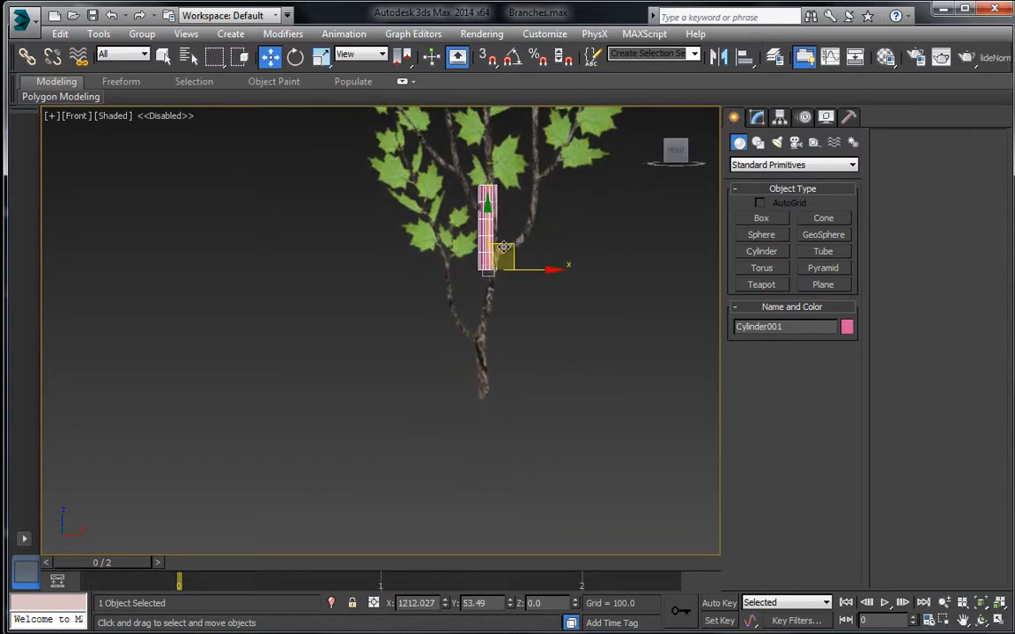
{"action": "left_click_drag", "start_coordinate": [522, 250], "coordinate": [520, 378]}
{"action": "scroll", "coordinate": [516, 379], "scroll_direction": "up", "scroll_amount": 5}
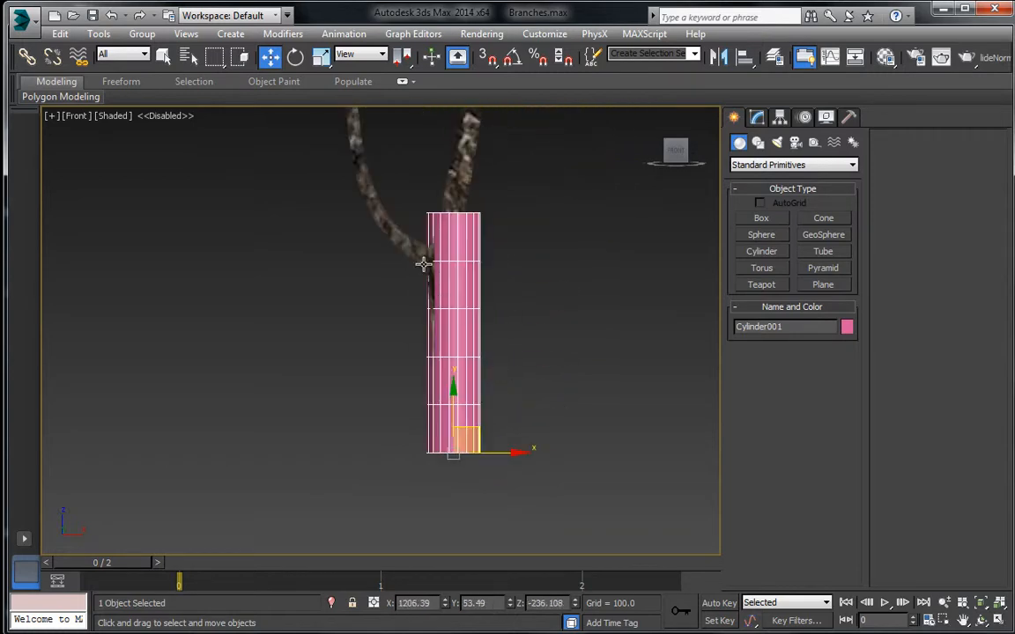
Step: Move the cylinder along X into the empty space beside the branch, to about X 1609
{"action": "left_click", "coordinate": [322, 57]}
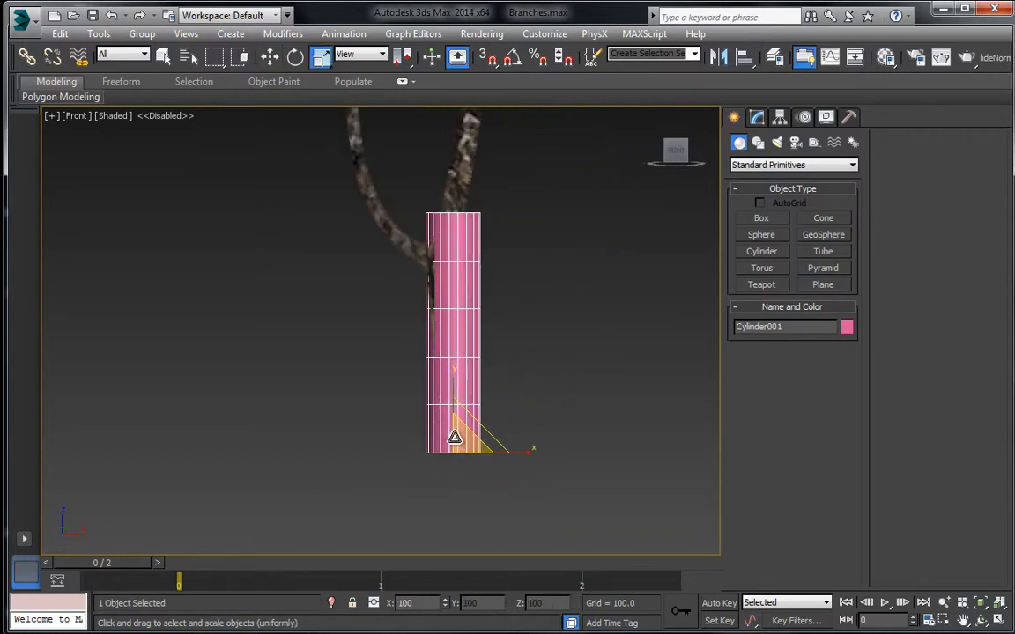
{"action": "scroll", "coordinate": [362, 256], "scroll_direction": "down", "scroll_amount": 4}
{"action": "key", "text": "w"}
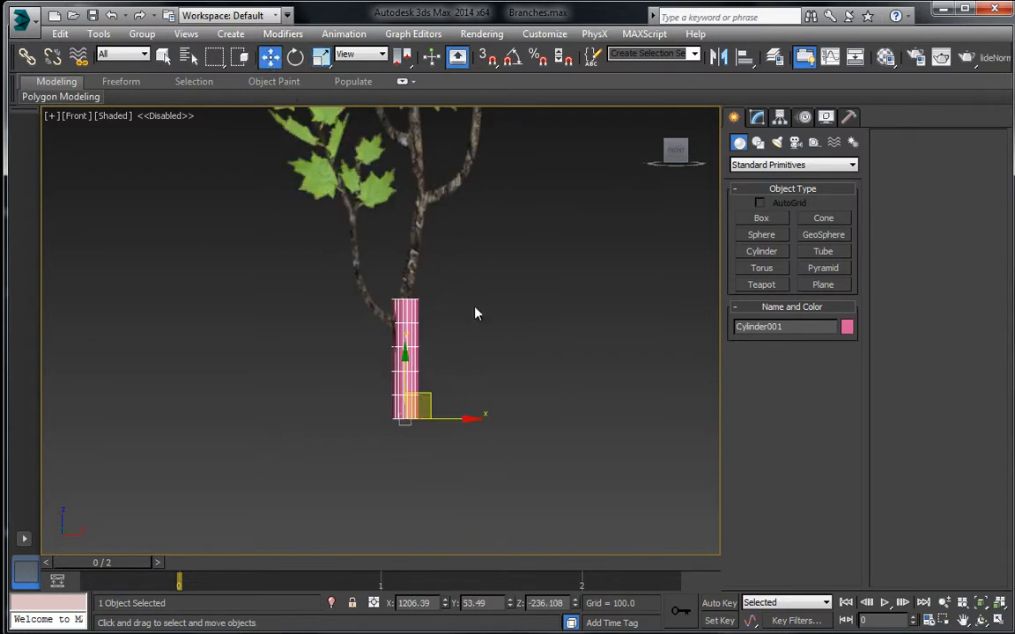
{"action": "scroll", "coordinate": [427, 275], "scroll_direction": "down", "scroll_amount": 3}
{"action": "left_click_drag", "start_coordinate": [440, 433], "coordinate": [675, 433]}
{"action": "middle_click_drag", "start_coordinate": [675, 432], "coordinate": [468, 429]}
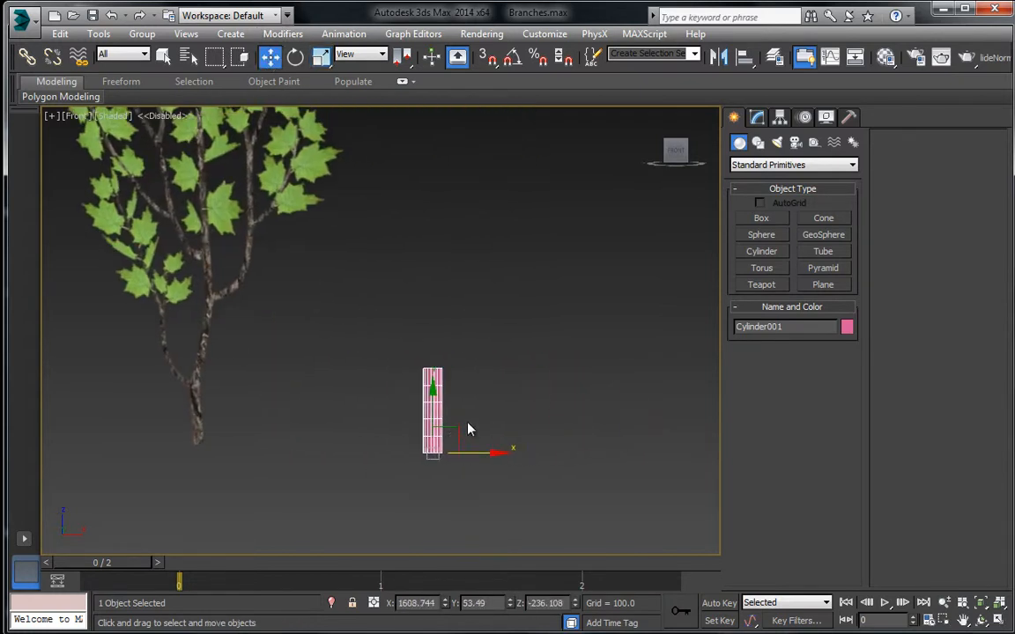
Step: Set the cylinder's number of sides to 5
{"action": "left_click", "coordinate": [757, 117]}
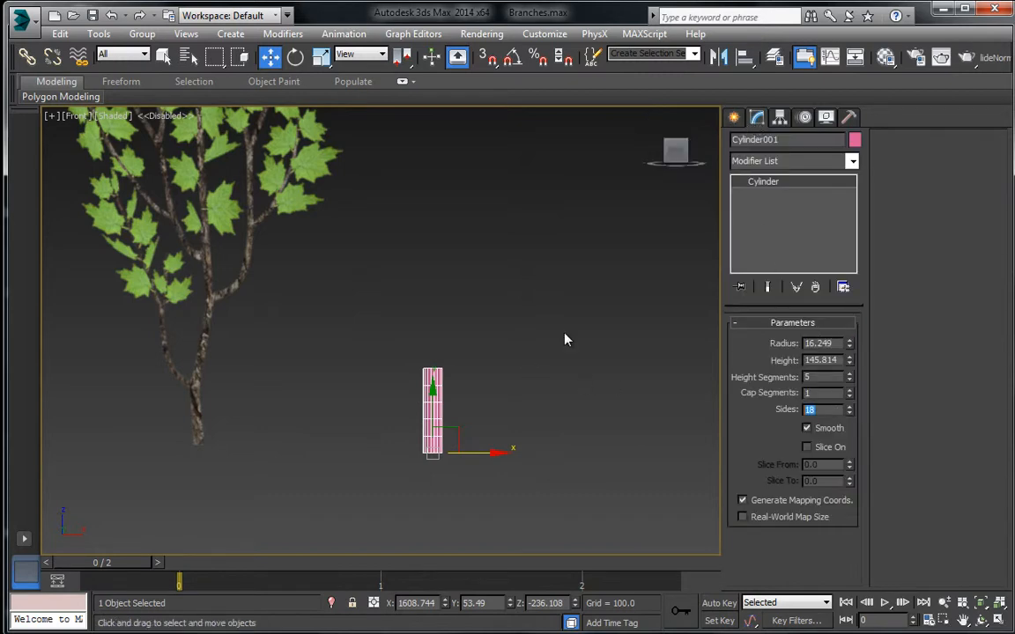
{"action": "type", "text": "5"}
{"action": "key", "text": "Return"}
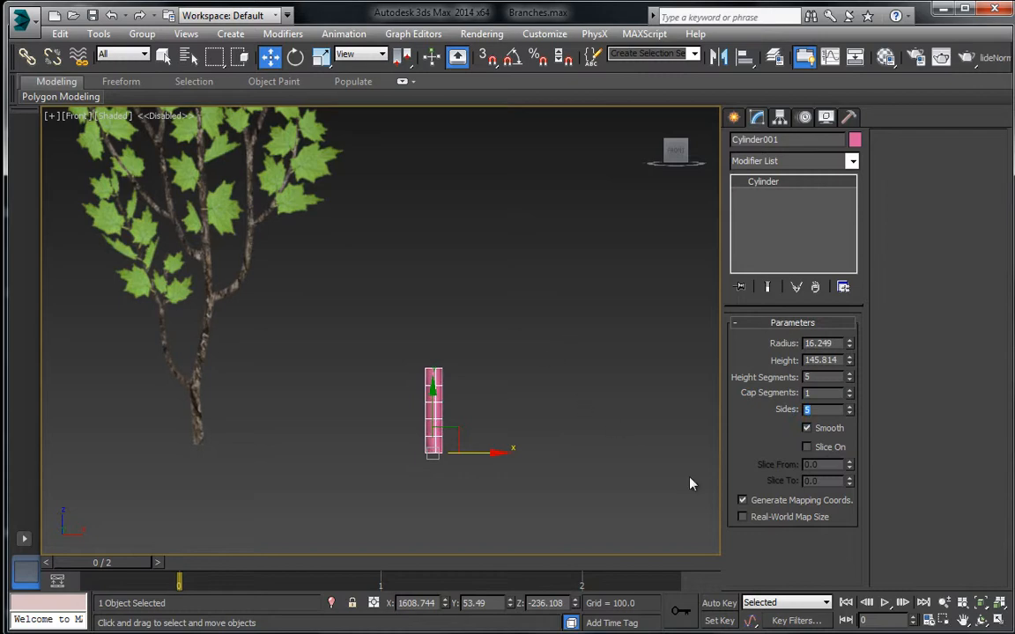
Step: Set the cylinder's height segments to 1 and convert it to an Editable Poly
{"action": "right_click", "coordinate": [851, 378]}
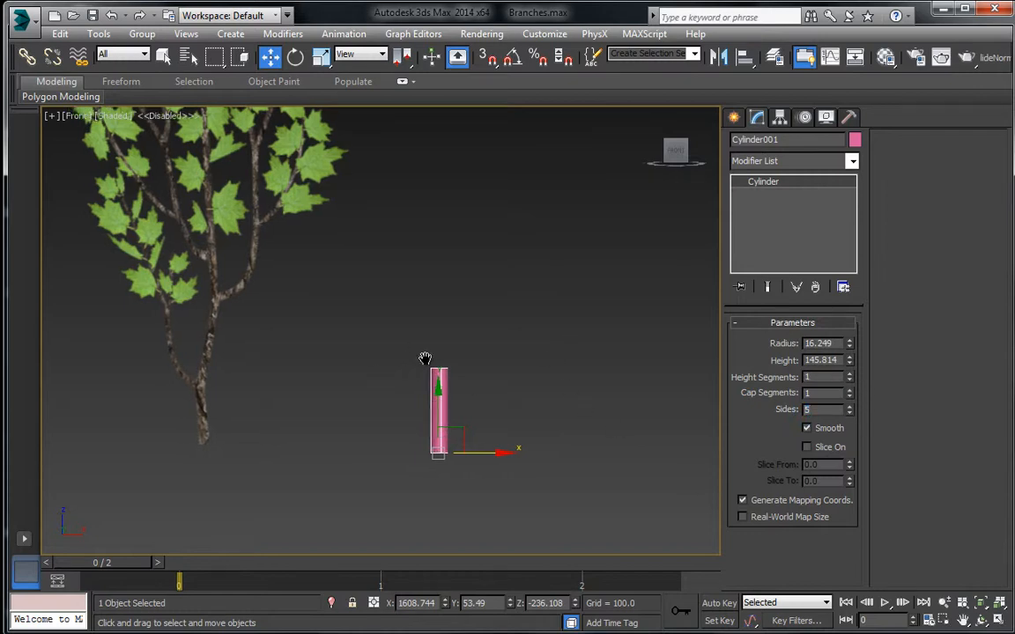
{"action": "middle_click_drag", "start_coordinate": [424, 357], "coordinate": [490, 346]}
{"action": "right_click", "coordinate": [498, 363]}
{"action": "mouse_move", "coordinate": [573, 511]}
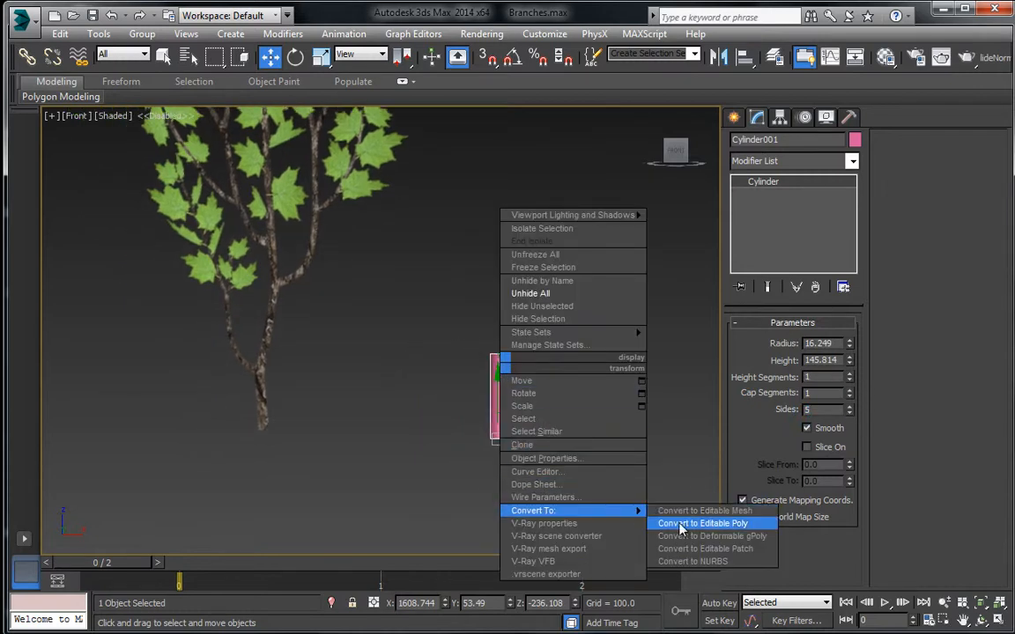
{"action": "left_click", "coordinate": [696, 524]}
Step: Raise the cylinder's top vertices to about Z 704 and scale them in to taper the stem
{"action": "left_click", "coordinate": [754, 344]}
{"action": "left_click_drag", "start_coordinate": [441, 313], "coordinate": [562, 361]}
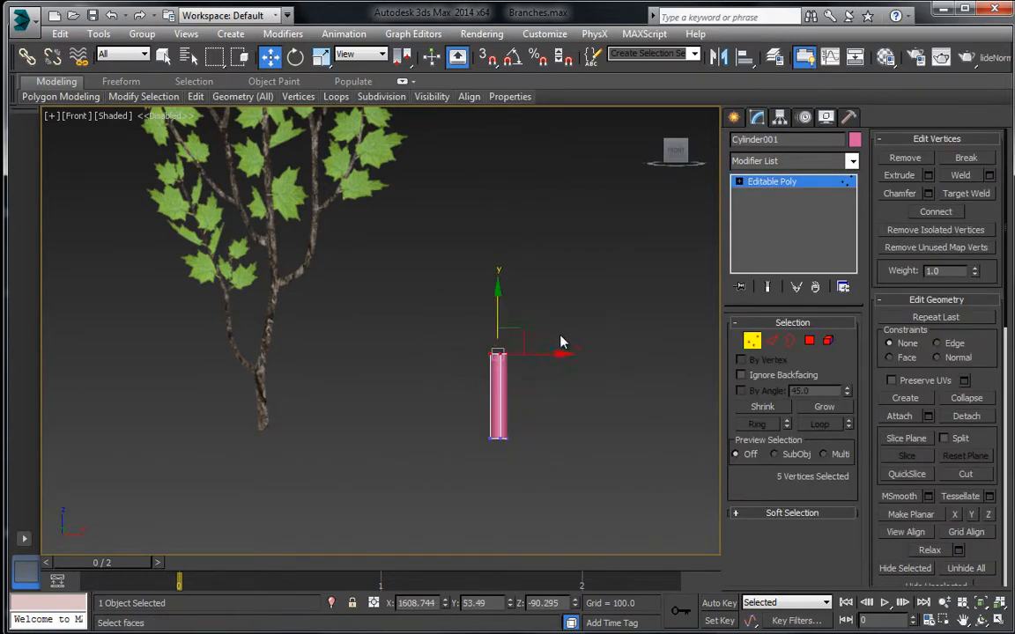
{"action": "middle_click_drag", "start_coordinate": [466, 250], "coordinate": [507, 382]}
{"action": "scroll", "coordinate": [506, 382], "scroll_direction": "down", "scroll_amount": 3}
{"action": "left_click_drag", "start_coordinate": [521, 379], "coordinate": [532, 150]}
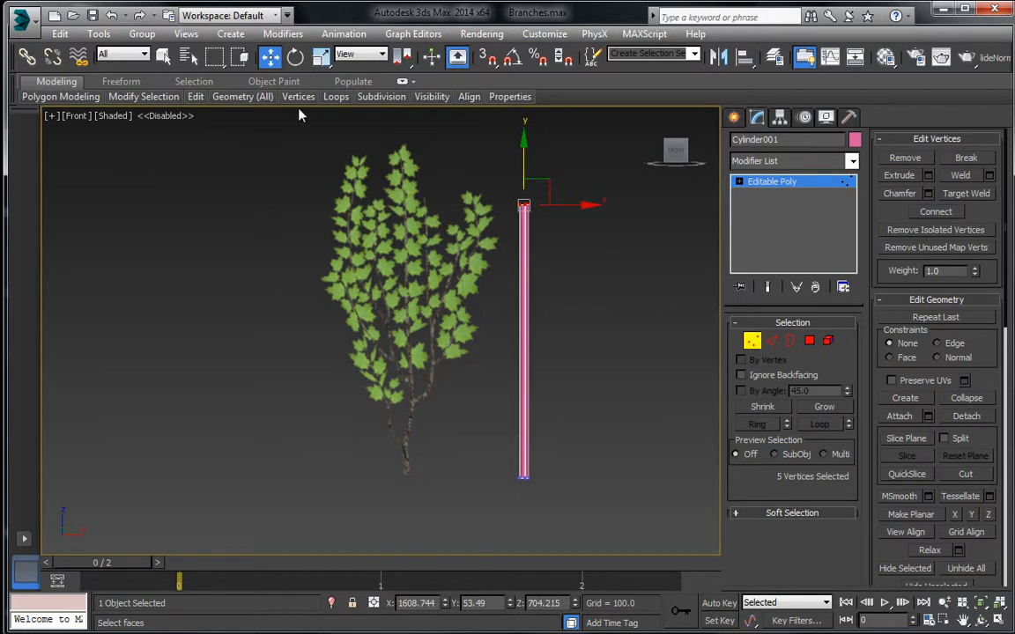
{"action": "left_click", "coordinate": [321, 57]}
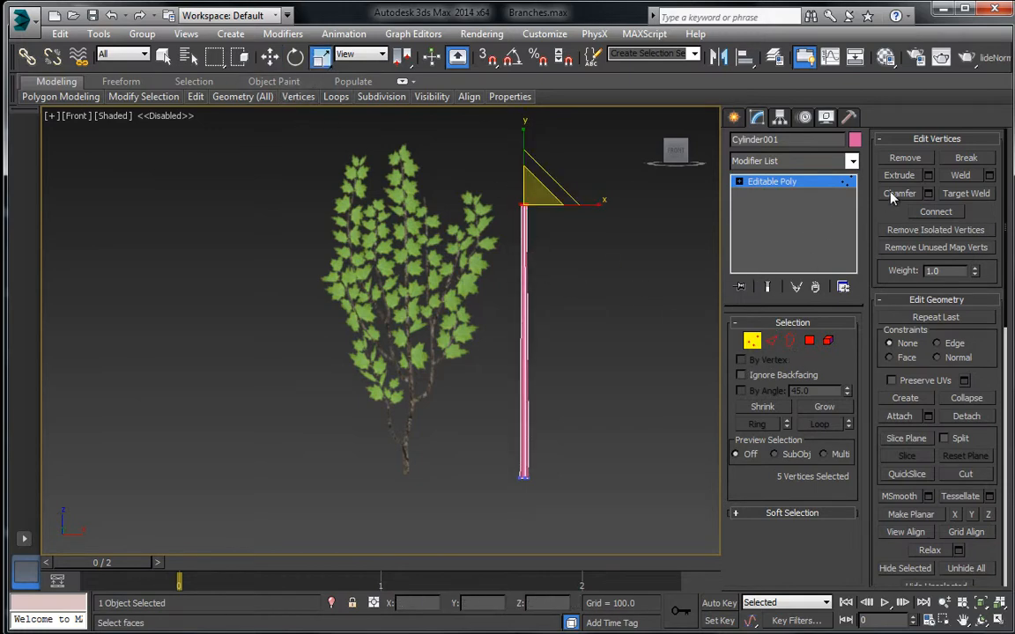
Step: Connect the stem's five vertical edges with 4 segments
{"action": "left_click", "coordinate": [773, 341]}
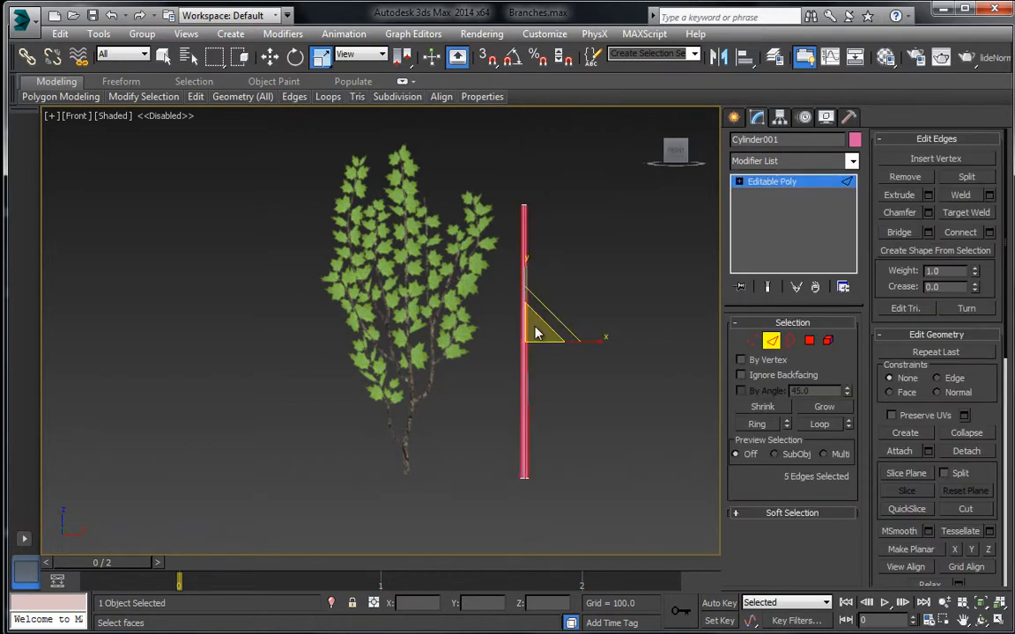
{"action": "right_click", "coordinate": [529, 322]}
{"action": "left_click", "coordinate": [390, 379]}
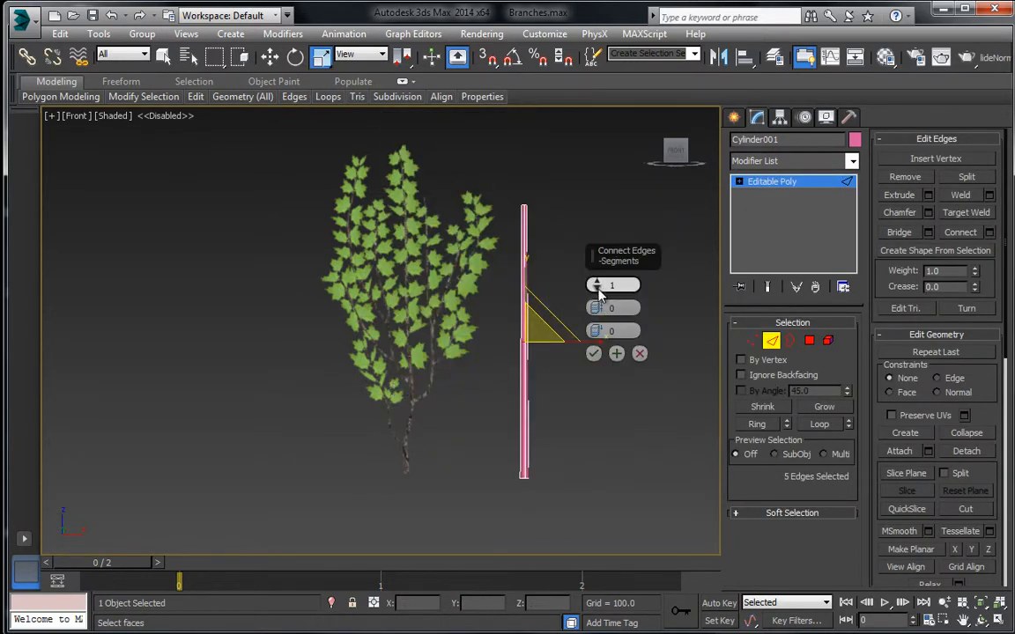
{"action": "key", "text": "F3"}
{"action": "scroll", "coordinate": [539, 288], "scroll_direction": "up", "scroll_amount": 5}
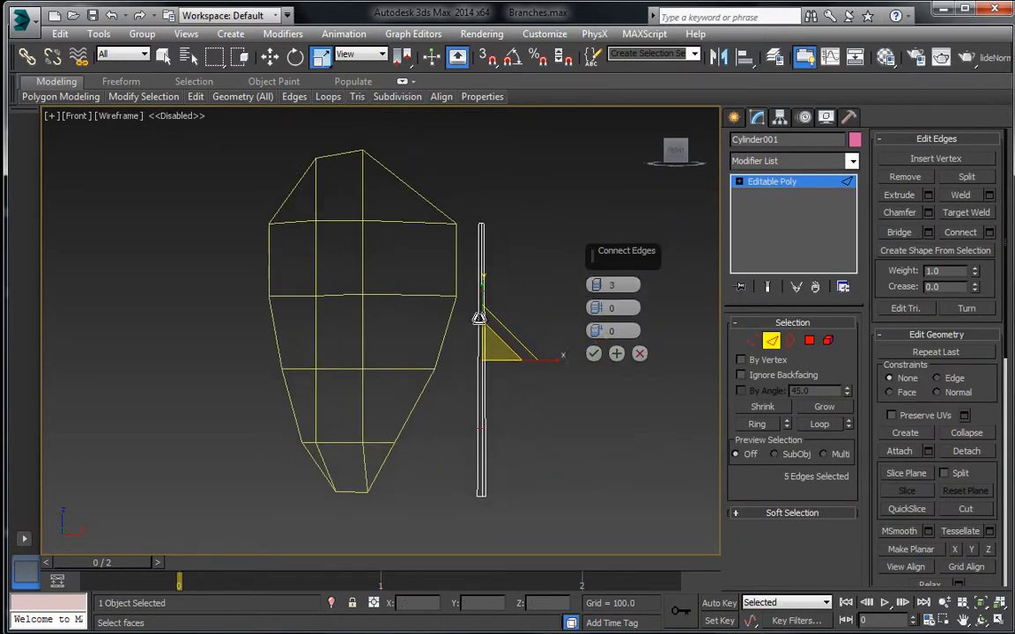
{"action": "left_click", "coordinate": [597, 283]}
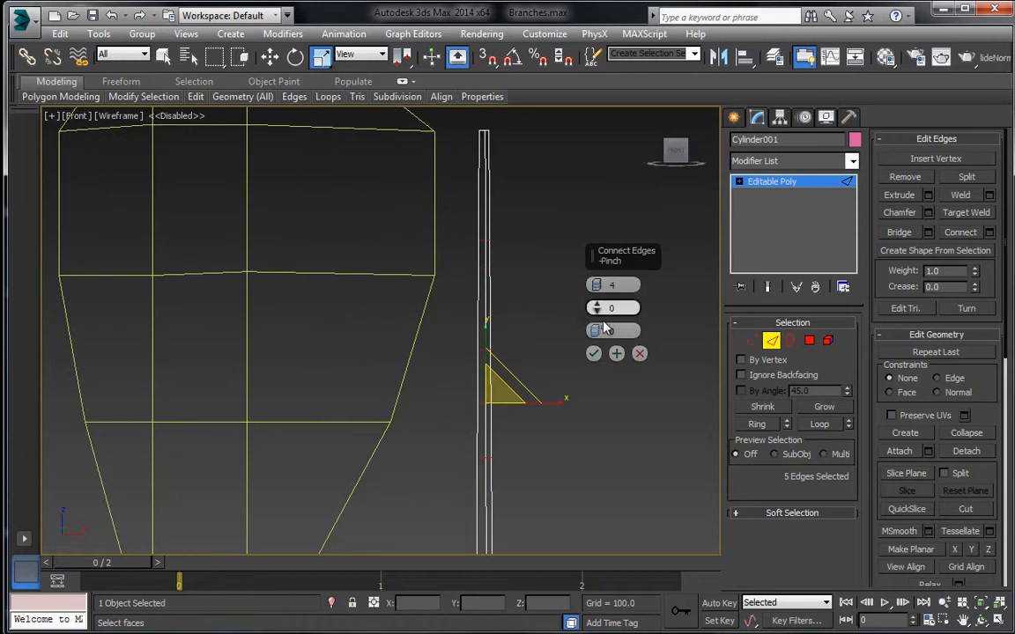
{"action": "left_click", "coordinate": [593, 353]}
{"action": "middle_click_drag", "start_coordinate": [662, 194], "coordinate": [640, 293]}
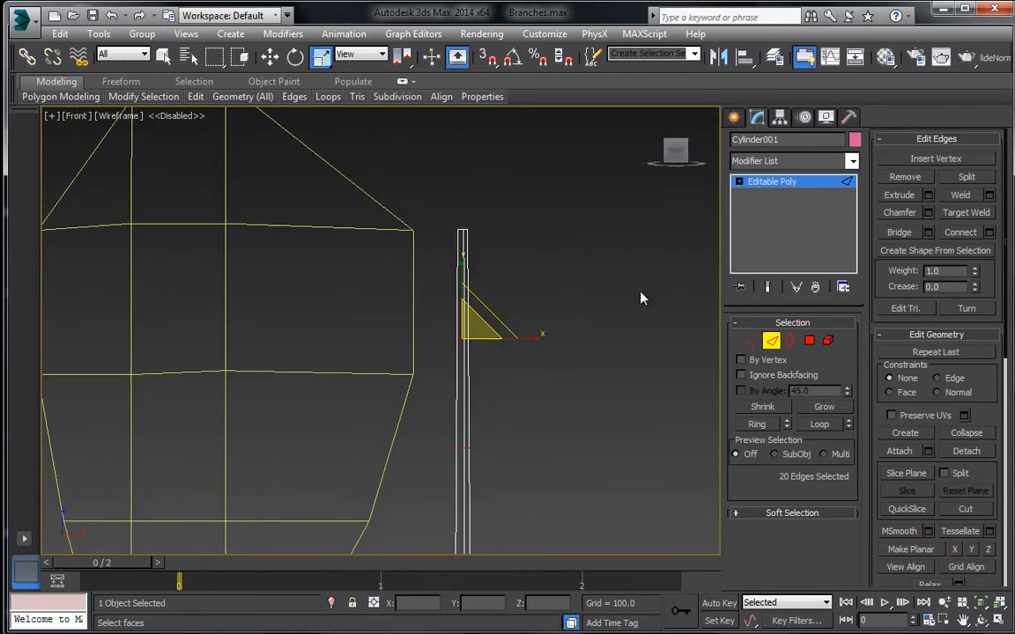
Step: Collapse the five top vertices of the stem into a single point
{"action": "left_click", "coordinate": [754, 345]}
{"action": "left_click_drag", "start_coordinate": [403, 204], "coordinate": [511, 264]}
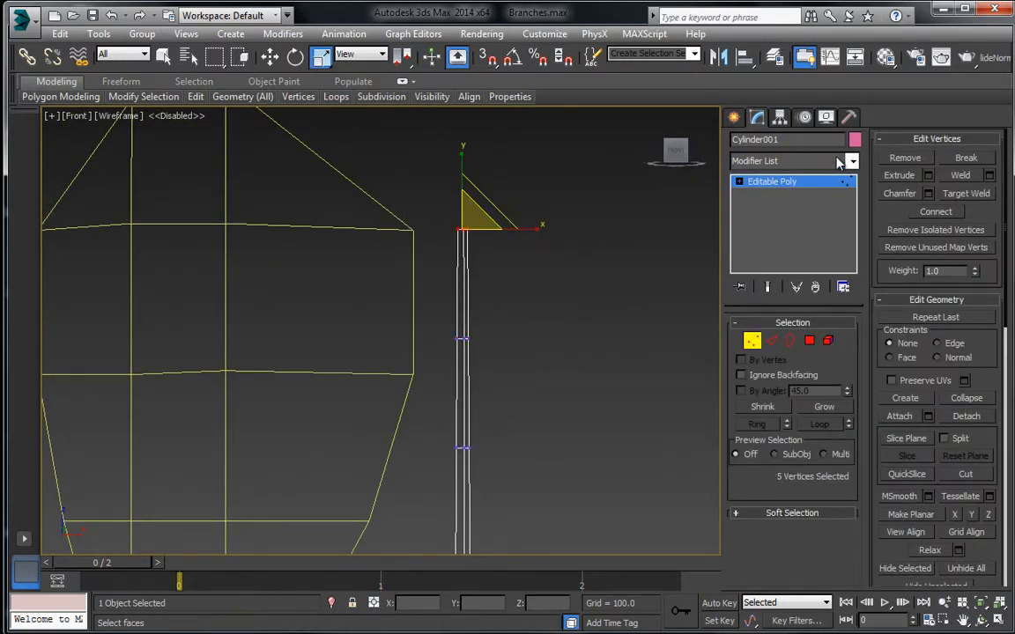
{"action": "left_click", "coordinate": [970, 397]}
Step: Scale the stem's vertex rings one after another so that it tapers gradually toward the tip
{"action": "middle_click_drag", "start_coordinate": [497, 232], "coordinate": [494, 185]}
{"action": "scroll", "coordinate": [494, 186], "scroll_direction": "down", "scroll_amount": 2}
{"action": "left_click_drag", "start_coordinate": [408, 234], "coordinate": [509, 290]}
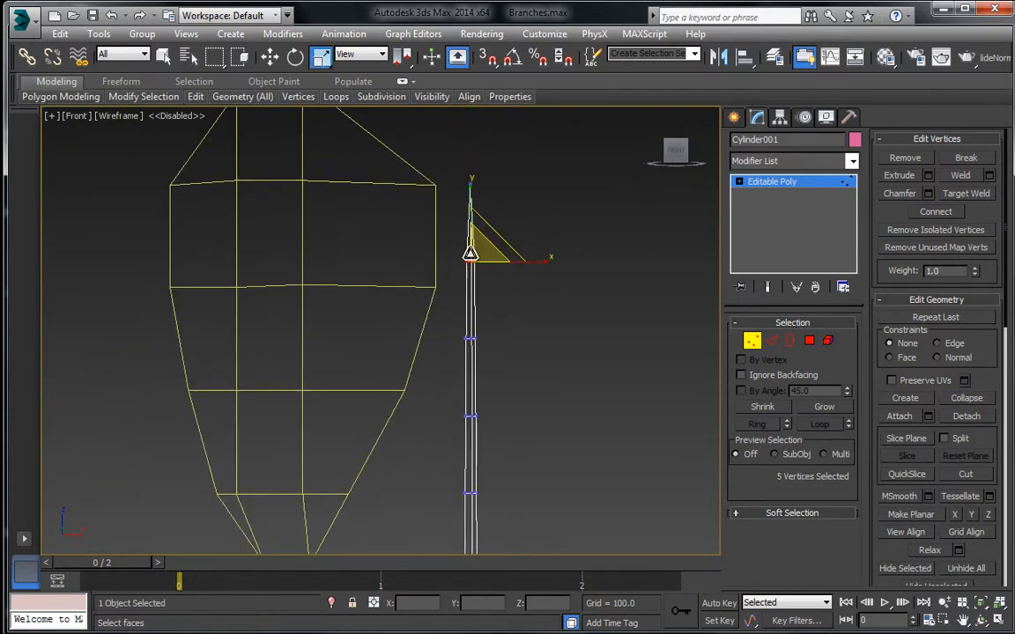
{"action": "left_click_drag", "start_coordinate": [437, 317], "coordinate": [473, 385]}
{"action": "middle_click_drag", "start_coordinate": [462, 378], "coordinate": [448, 289]}
{"action": "left_click_drag", "start_coordinate": [415, 289], "coordinate": [502, 351]}
{"action": "left_click_drag", "start_coordinate": [458, 319], "coordinate": [469, 351]}
{"action": "left_click_drag", "start_coordinate": [412, 369], "coordinate": [466, 415]}
{"action": "left_click_drag", "start_coordinate": [423, 455], "coordinate": [466, 453]}
{"action": "middle_click_drag", "start_coordinate": [440, 148], "coordinate": [443, 253]}
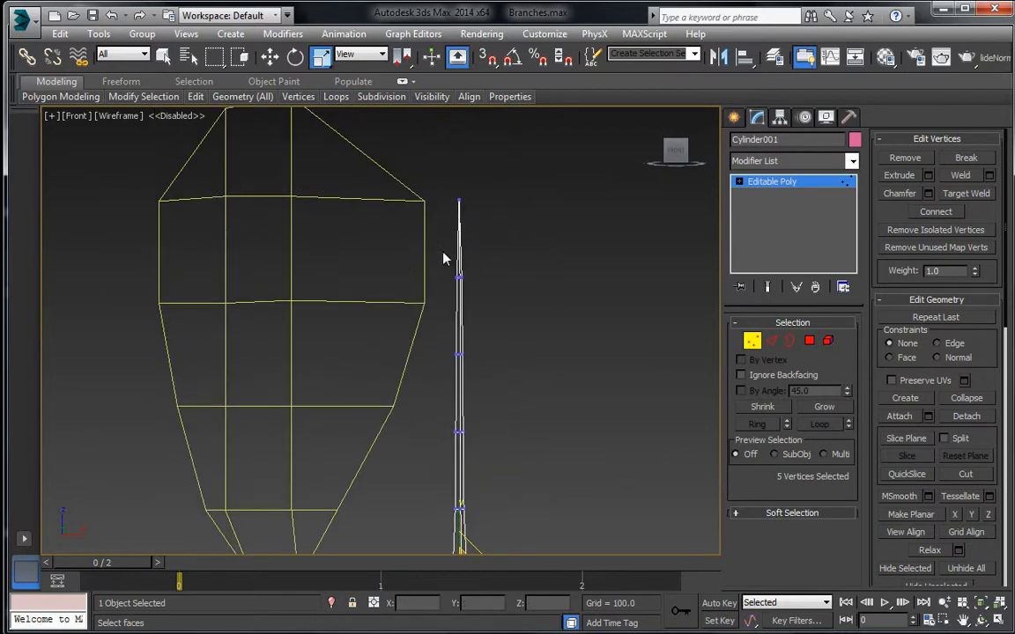
Step: Move the two middle vertex rings about 14 units along X toward the branch and nudge the tip vertex slightly
{"action": "left_click", "coordinate": [270, 57]}
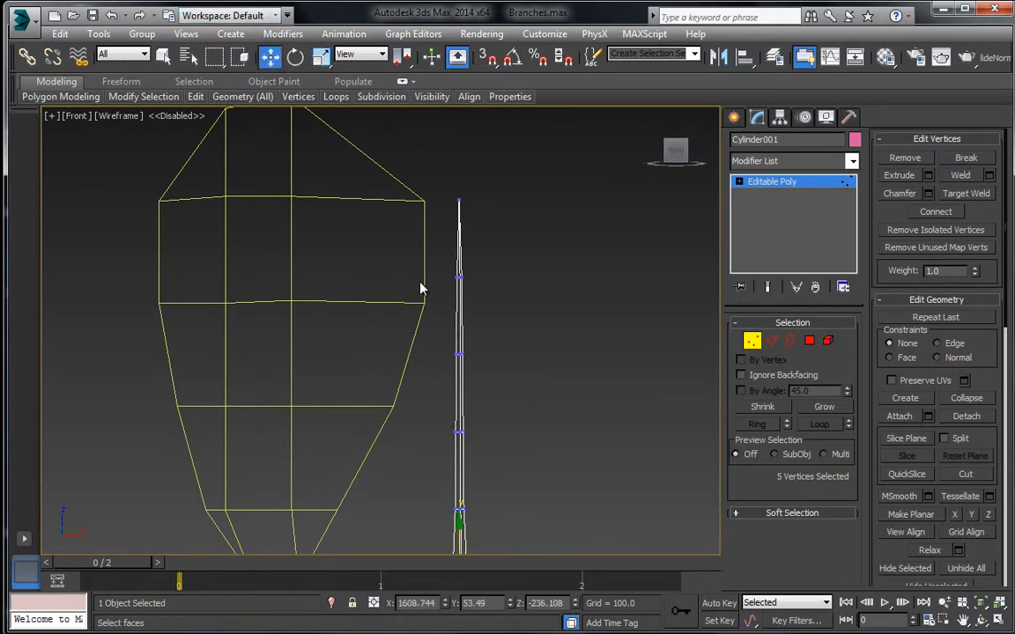
{"action": "left_click_drag", "start_coordinate": [512, 496], "coordinate": [512, 495]}
{"action": "left_click_drag", "start_coordinate": [499, 397], "coordinate": [492, 398]}
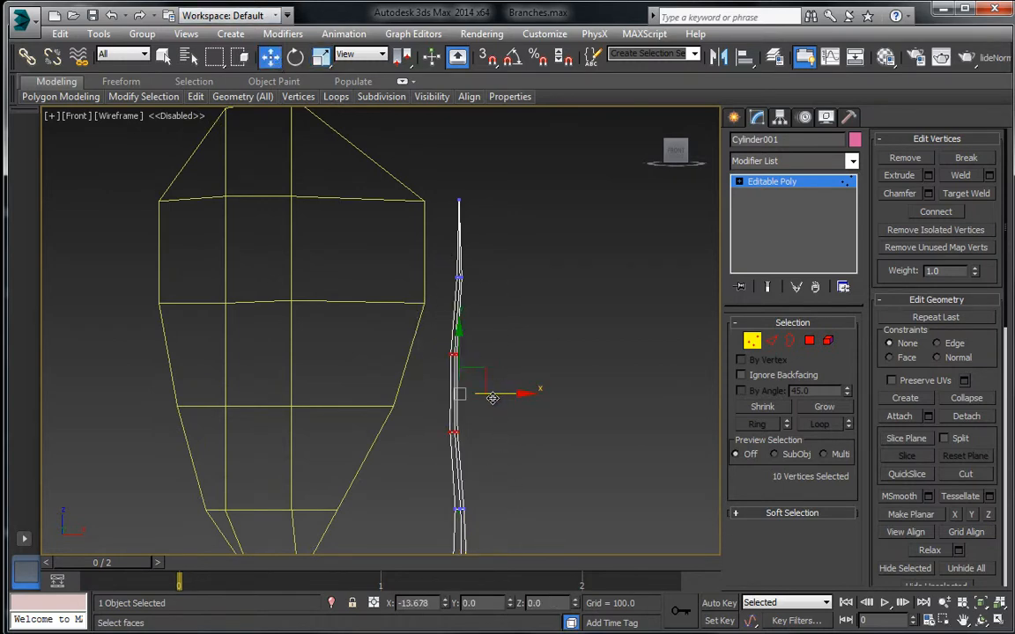
{"action": "left_click", "coordinate": [460, 199]}
{"action": "left_click_drag", "start_coordinate": [496, 223], "coordinate": [496, 223]}
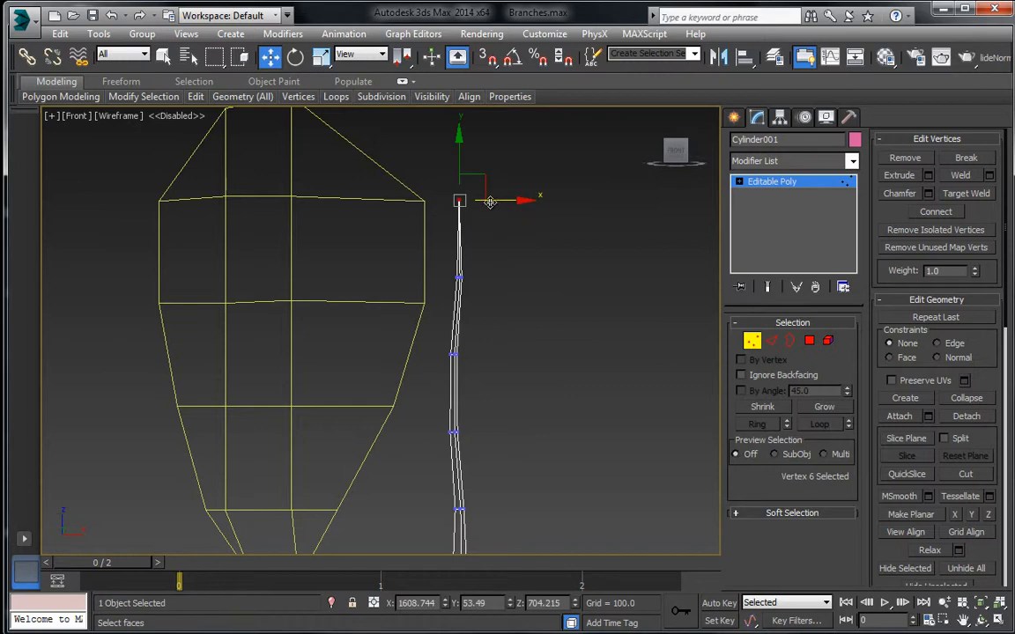
Step: Bend the stem in the left view by moving the two upper vertex rings sideways to about Y 34
{"action": "middle_click_drag", "start_coordinate": [442, 337], "coordinate": [441, 327]}
{"action": "key", "text": "l"}
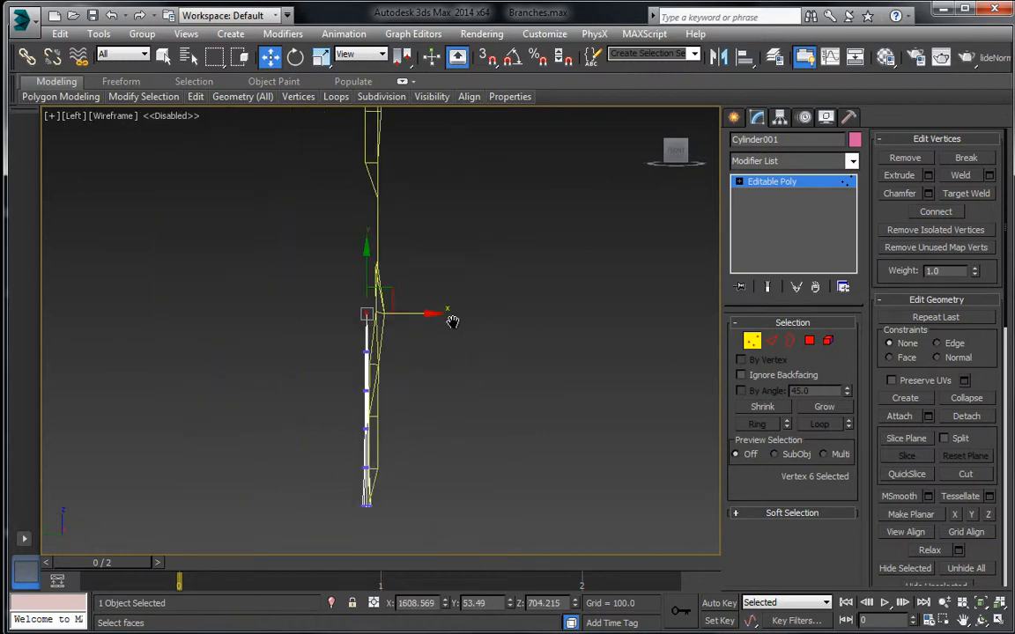
{"action": "mouse_move", "coordinate": [307, 363]}
{"action": "middle_mouse_down"}
{"action": "mouse_move", "coordinate": [335, 407]}
{"action": "mouse_move", "coordinate": [357, 302]}
{"action": "middle_mouse_up"}
{"action": "key", "text": "F3"}
{"action": "left_click_drag", "start_coordinate": [357, 301], "coordinate": [434, 331]}
{"action": "middle_click_drag", "start_coordinate": [417, 383], "coordinate": [419, 365]}
{"action": "scroll", "coordinate": [400, 407], "scroll_direction": "up", "scroll_amount": 3}
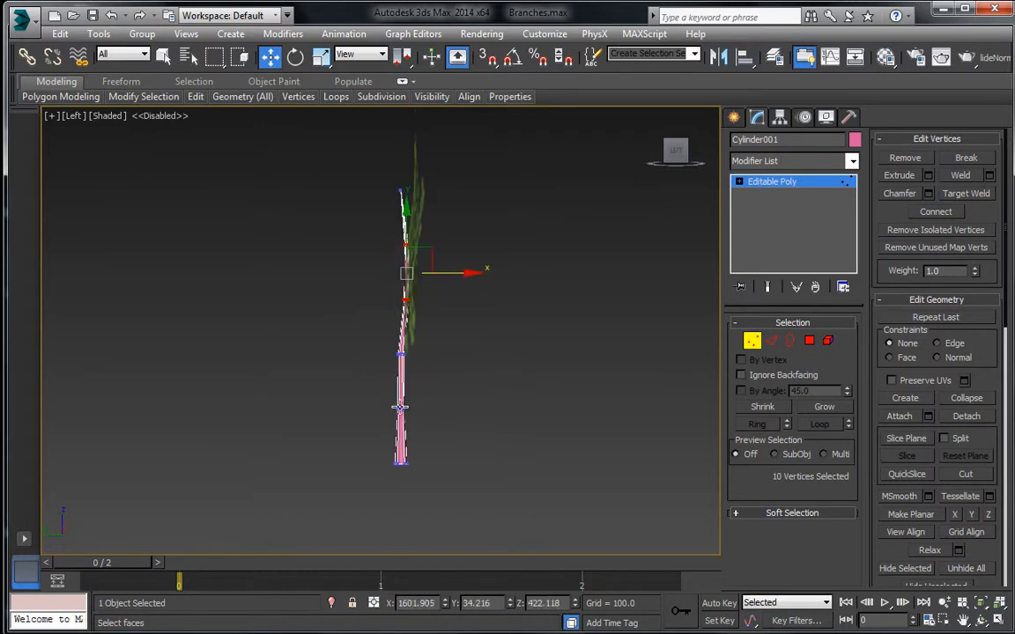
{"action": "left_click_drag", "start_coordinate": [427, 425], "coordinate": [426, 423]}
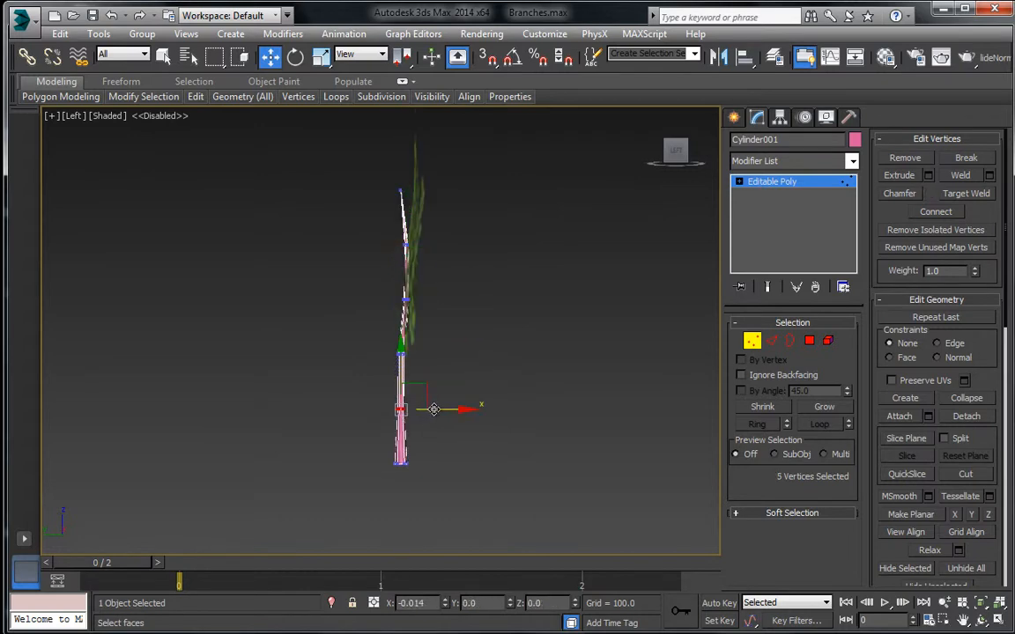
{"action": "key", "text": "1"}
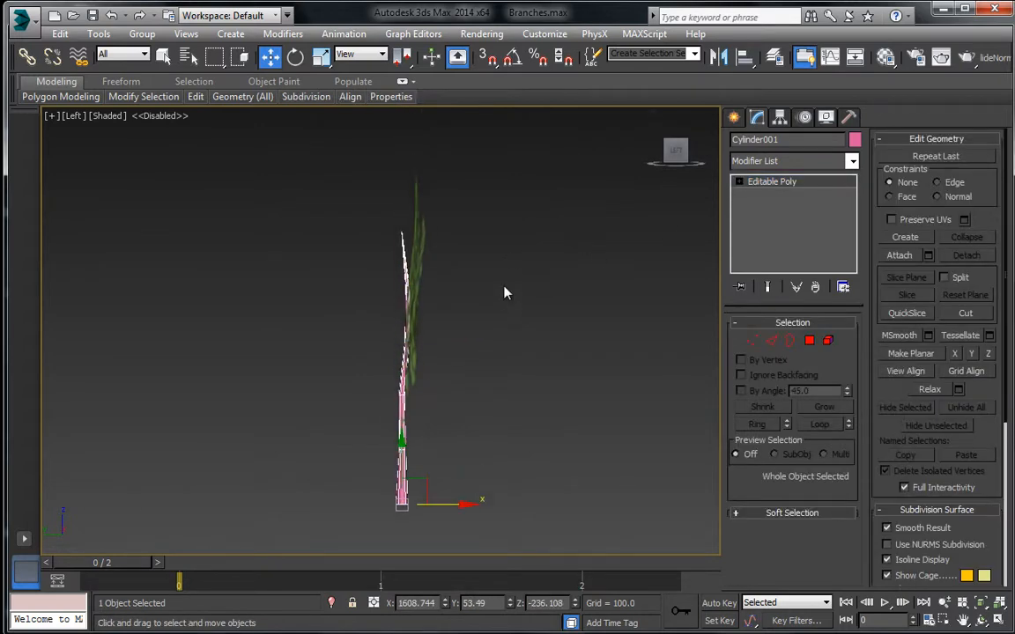
Step: Delete the cap polygon at the base of the stem
{"action": "key", "text": "p"}
{"action": "scroll", "coordinate": [477, 353], "scroll_direction": "up", "scroll_amount": 3}
{"action": "middle_click_drag", "start_coordinate": [469, 358], "coordinate": [603, 283], "text": "alt"}
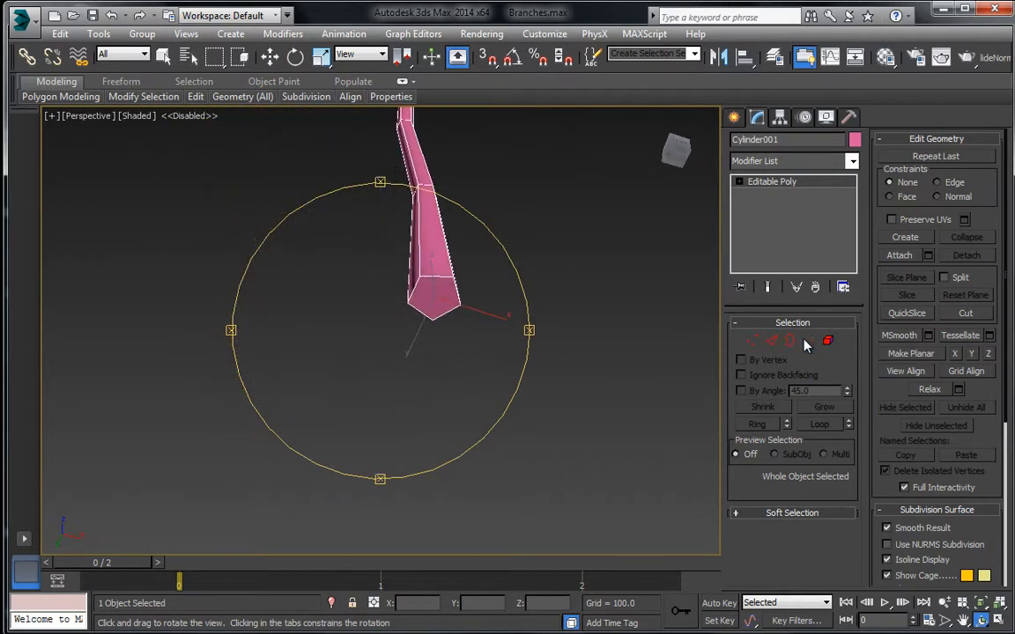
{"action": "key", "text": "4"}
{"action": "middle_click_drag", "start_coordinate": [444, 294], "coordinate": [426, 406]}
Step: Examine the stem's shape and segments next to the branch card in the front view
{"action": "key", "text": "f"}
{"action": "middle_click_drag", "start_coordinate": [414, 289], "coordinate": [450, 245]}
{"action": "middle_click_drag", "start_coordinate": [455, 371], "coordinate": [459, 314]}
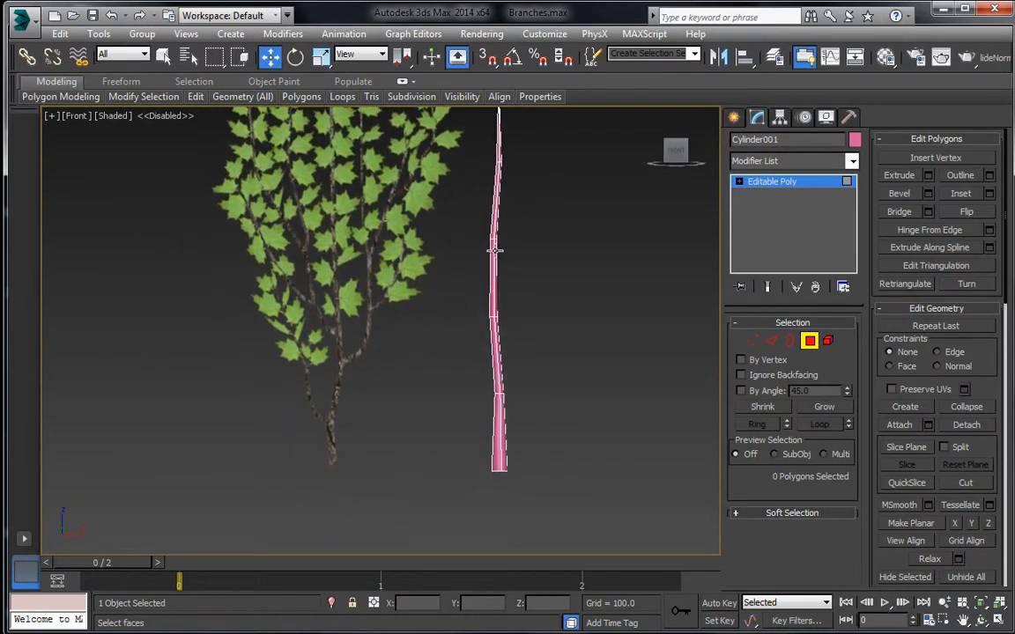
{"action": "middle_click_drag", "start_coordinate": [495, 250], "coordinate": [480, 340]}
{"action": "middle_click_drag", "start_coordinate": [489, 227], "coordinate": [477, 177]}
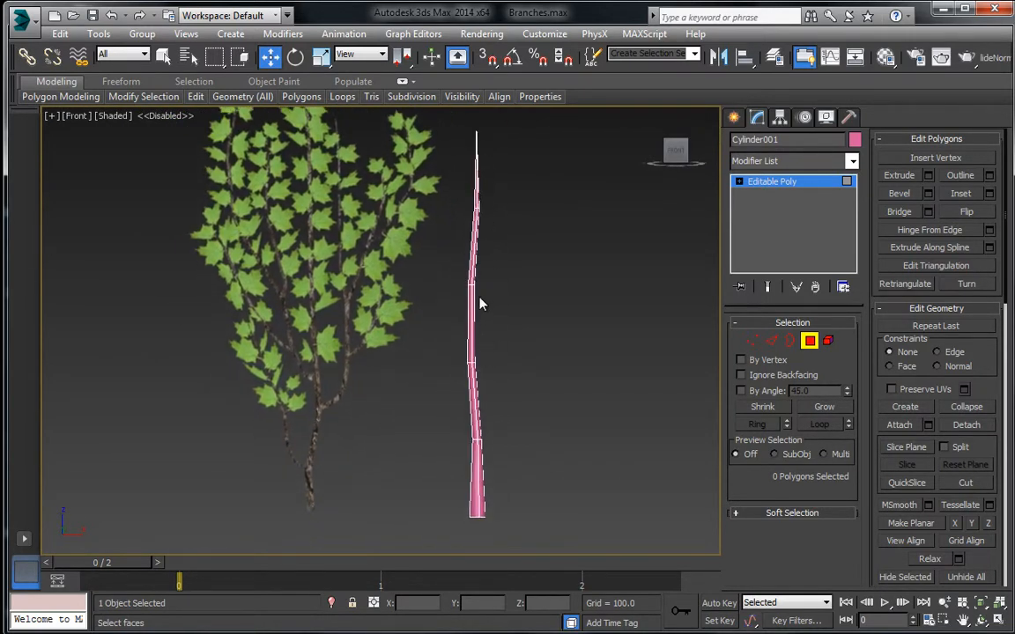
{"action": "middle_click_drag", "start_coordinate": [471, 252], "coordinate": [449, 280]}
{"action": "middle_click_drag", "start_coordinate": [512, 276], "coordinate": [515, 246]}
{"action": "scroll", "coordinate": [462, 295], "scroll_direction": "up", "scroll_amount": 2}
{"action": "middle_click_drag", "start_coordinate": [444, 320], "coordinate": [470, 258]}
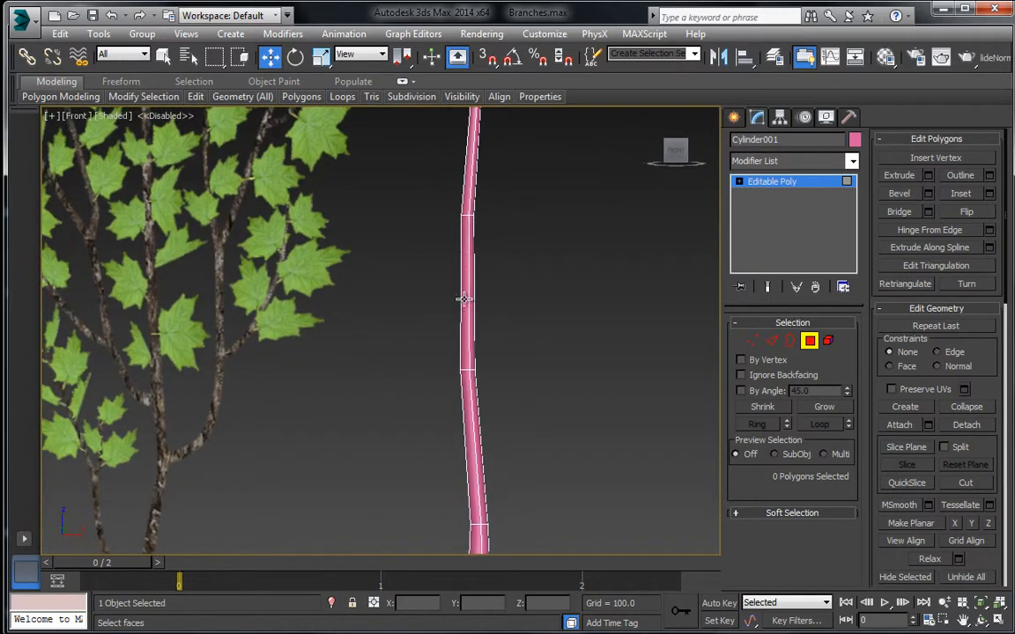
{"action": "scroll", "coordinate": [461, 301], "scroll_direction": "down", "scroll_amount": 2}
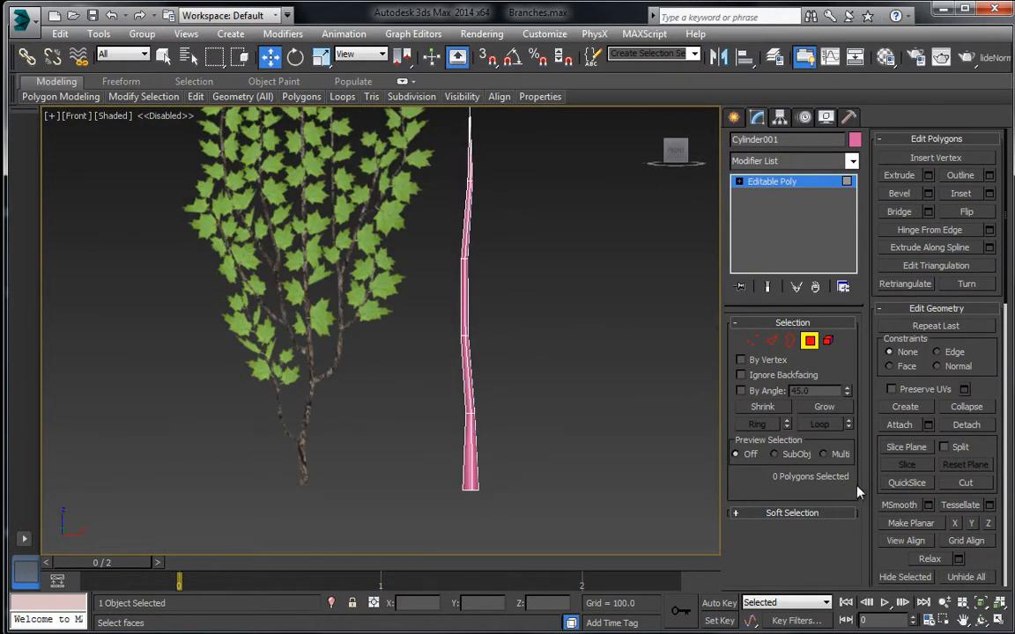
Step: Assign smoothing group 1 to all of the stem's polygons and deselect the stem
{"action": "key", "text": "ctrl+a"}
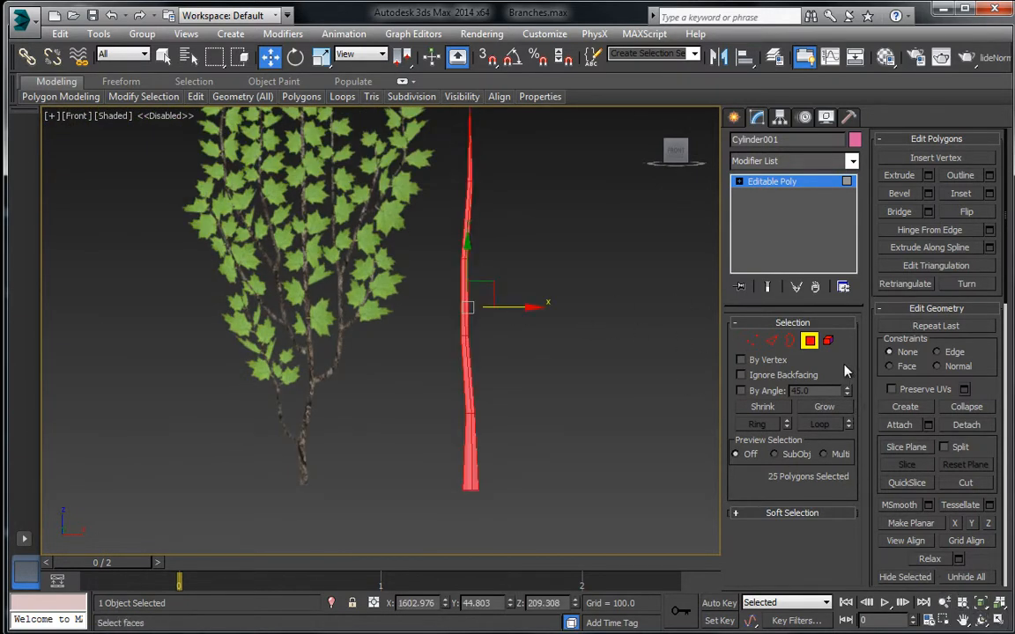
{"action": "left_click_drag", "start_coordinate": [875, 543], "coordinate": [923, 207]}
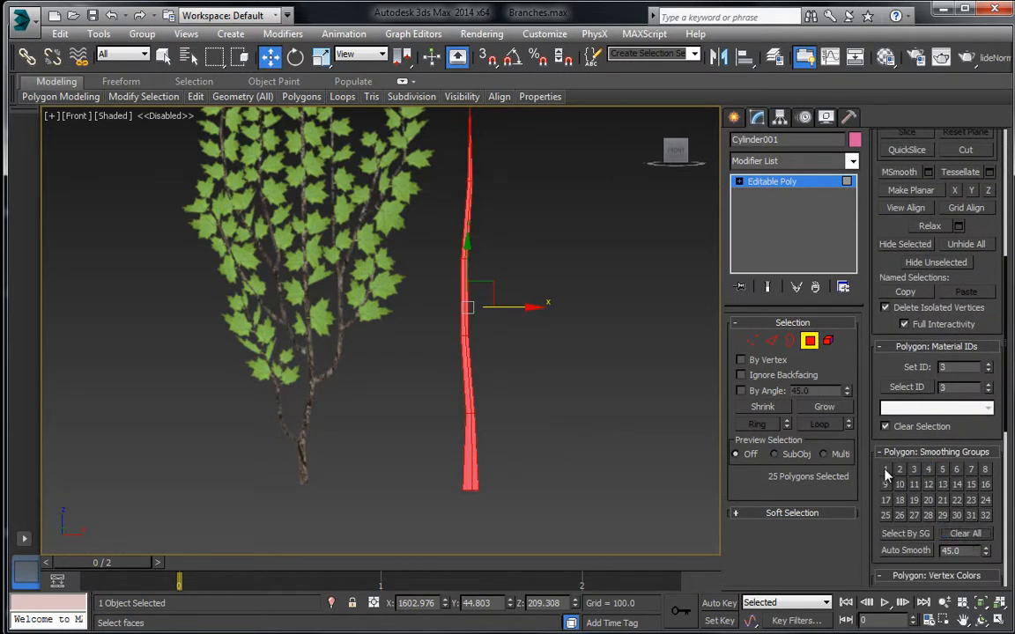
{"action": "left_click", "coordinate": [782, 187]}
{"action": "left_click", "coordinate": [573, 267]}
{"action": "middle_click_drag", "start_coordinate": [521, 295], "coordinate": [537, 363]}
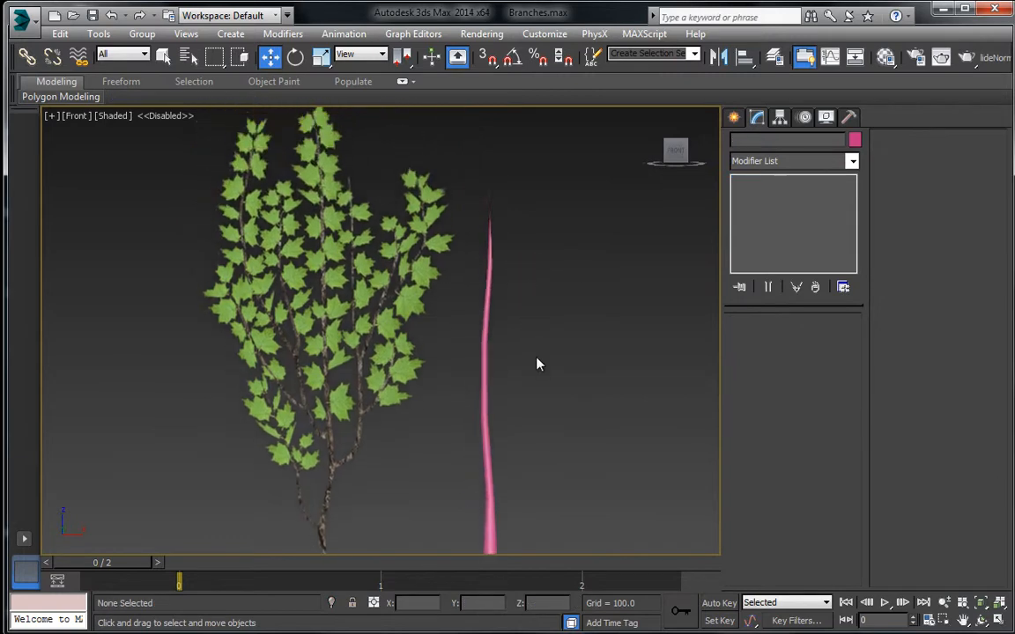
{"action": "scroll", "coordinate": [536, 363], "scroll_direction": "down", "scroll_amount": 2}
{"action": "middle_click_drag", "start_coordinate": [462, 394], "coordinate": [454, 343]}
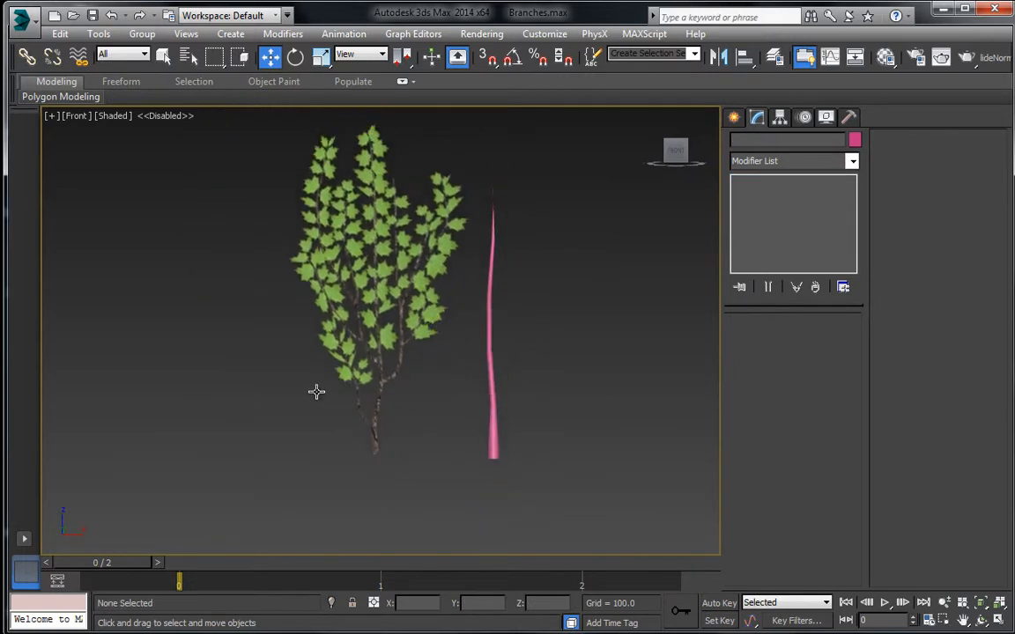
Step: Move the stem along X past the branch card into the empty space on its other side
{"action": "left_click", "coordinate": [373, 453]}
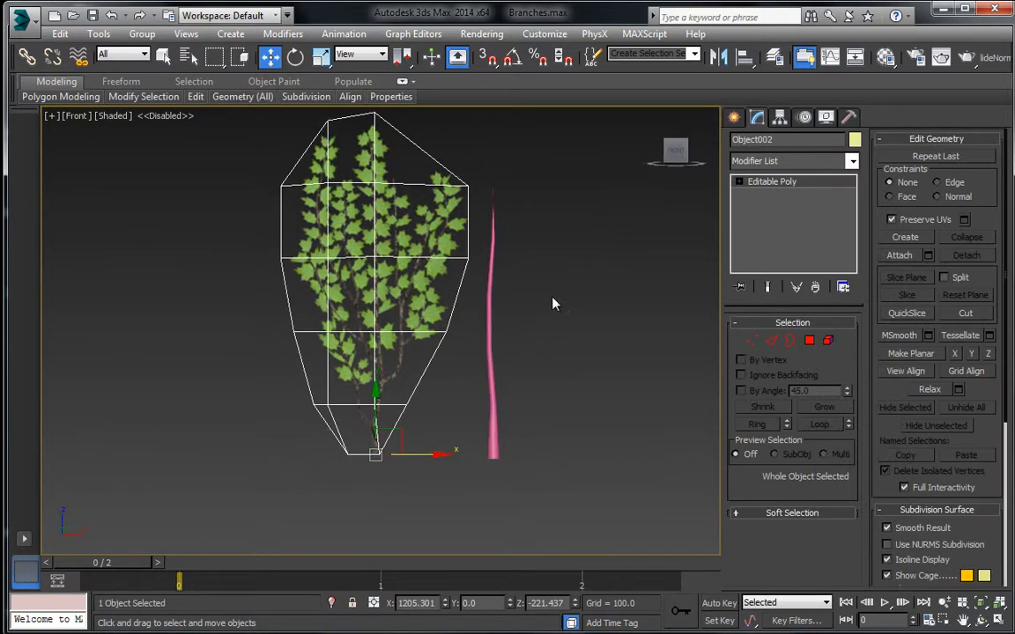
{"action": "scroll", "coordinate": [511, 353], "scroll_direction": "down", "scroll_amount": 3}
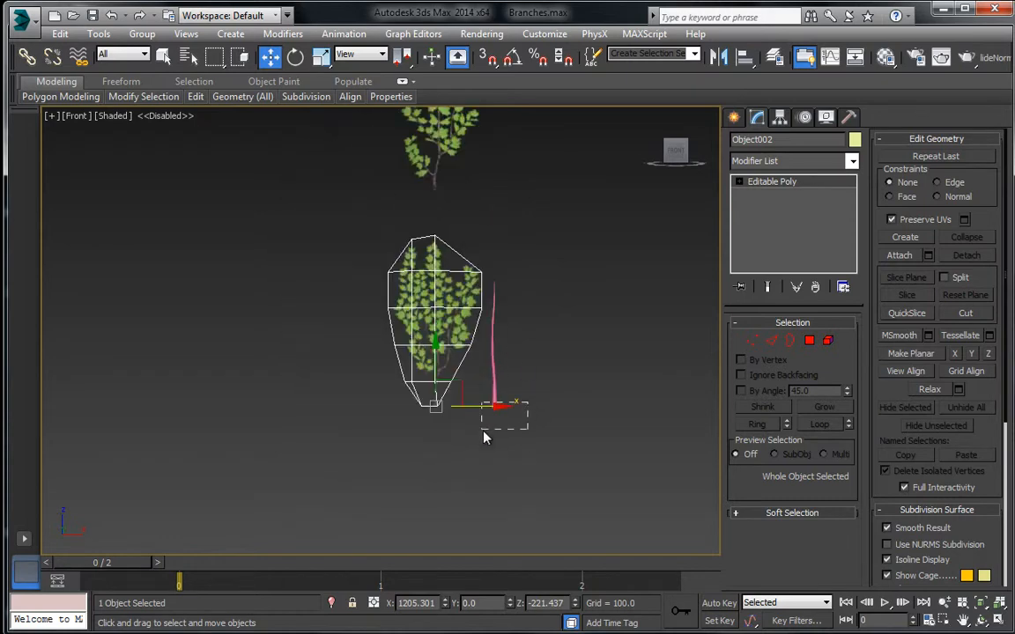
{"action": "left_click_drag", "start_coordinate": [483, 430], "coordinate": [482, 432]}
{"action": "middle_click_drag", "start_coordinate": [535, 412], "coordinate": [571, 414]}
{"action": "left_click_drag", "start_coordinate": [562, 414], "coordinate": [301, 397]}
Step: Clone the stem along X to about X -809
{"action": "middle_click_drag", "start_coordinate": [311, 401], "coordinate": [449, 427]}
{"action": "left_click_drag", "start_coordinate": [451, 414], "coordinate": [361, 412], "text": "shift"}
{"action": "left_click", "coordinate": [508, 398]}
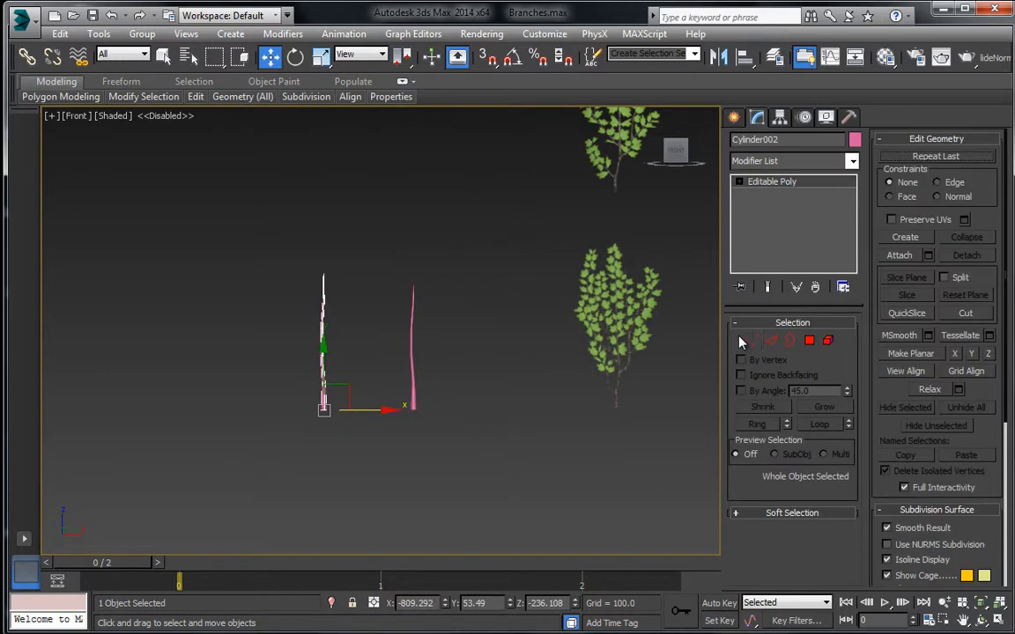
Step: Lengthen the cloned stem by moving its upper vertex rows upward in the front view
{"action": "key", "text": "1"}
{"action": "mouse_move", "coordinate": [235, 214]}
{"action": "left_mouse_down"}
{"action": "mouse_move", "coordinate": [328, 361]}
{"action": "mouse_move", "coordinate": [350, 370]}
{"action": "left_mouse_up"}
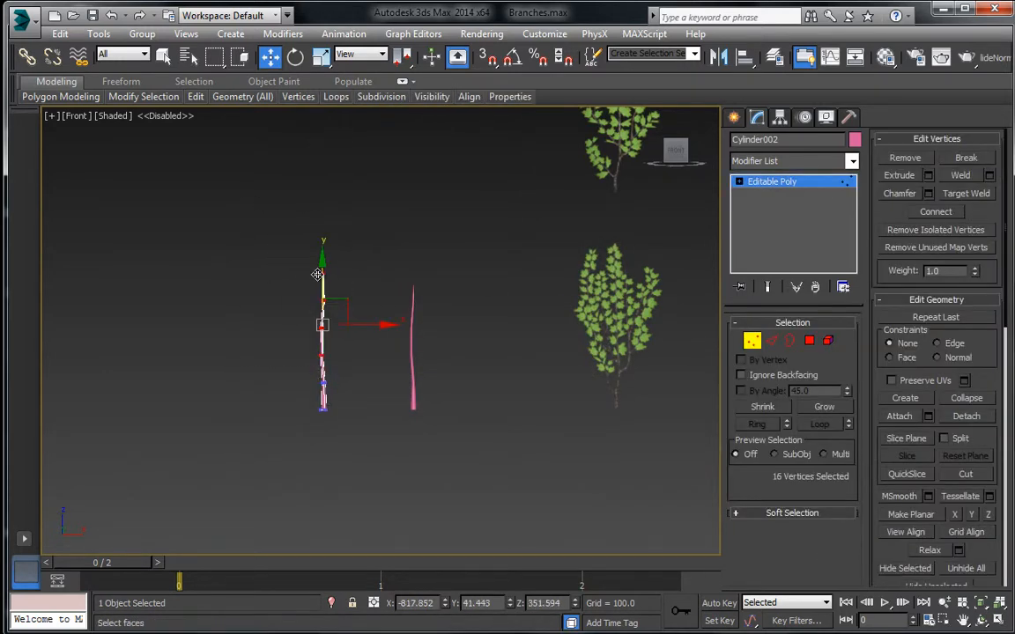
{"action": "mouse_move", "coordinate": [323, 277]}
{"action": "left_mouse_down"}
{"action": "mouse_move", "coordinate": [324, 230]}
{"action": "mouse_move", "coordinate": [340, 287]}
{"action": "left_mouse_up"}
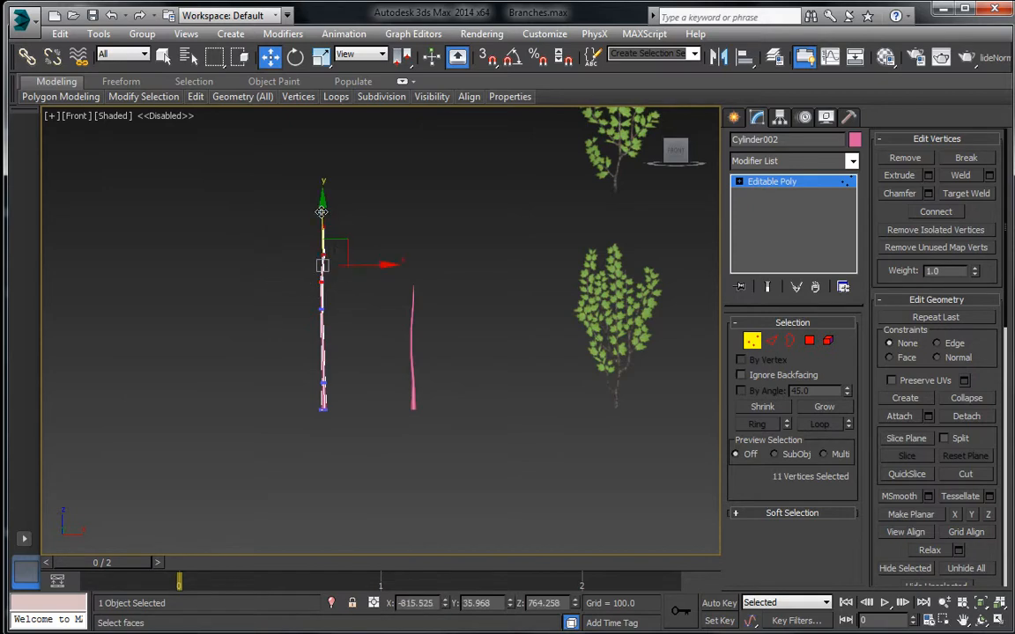
{"action": "left_click", "coordinate": [429, 229]}
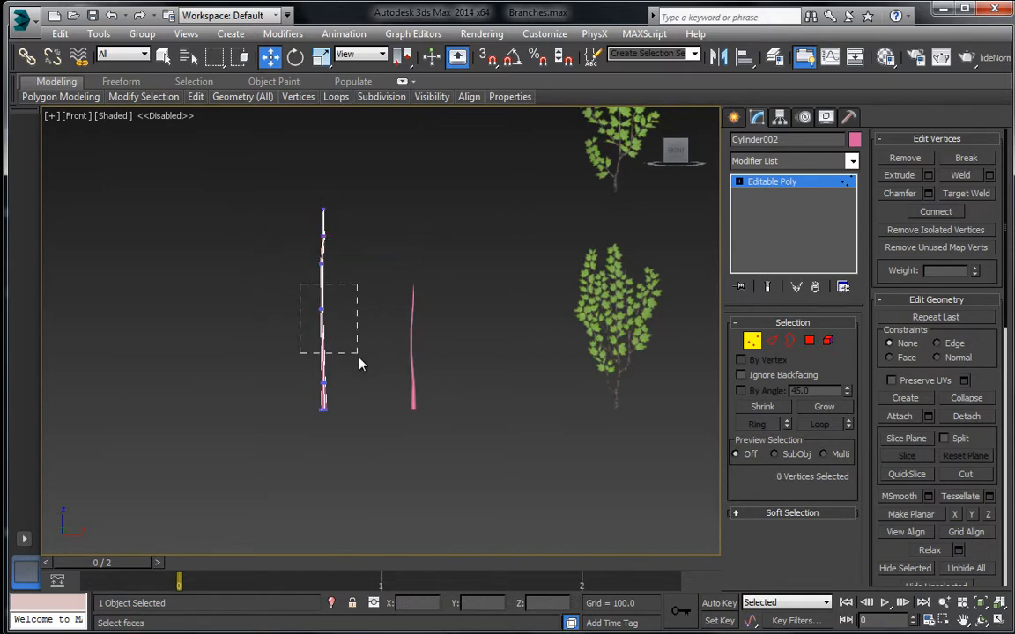
Step: Offset the taller stem's middle and upper vertex rows along X in the front view to give it a slight bend
{"action": "left_click_drag", "start_coordinate": [361, 388], "coordinate": [360, 385]}
{"action": "left_click_drag", "start_coordinate": [357, 310], "coordinate": [361, 310]}
{"action": "left_click_drag", "start_coordinate": [287, 179], "coordinate": [354, 232]}
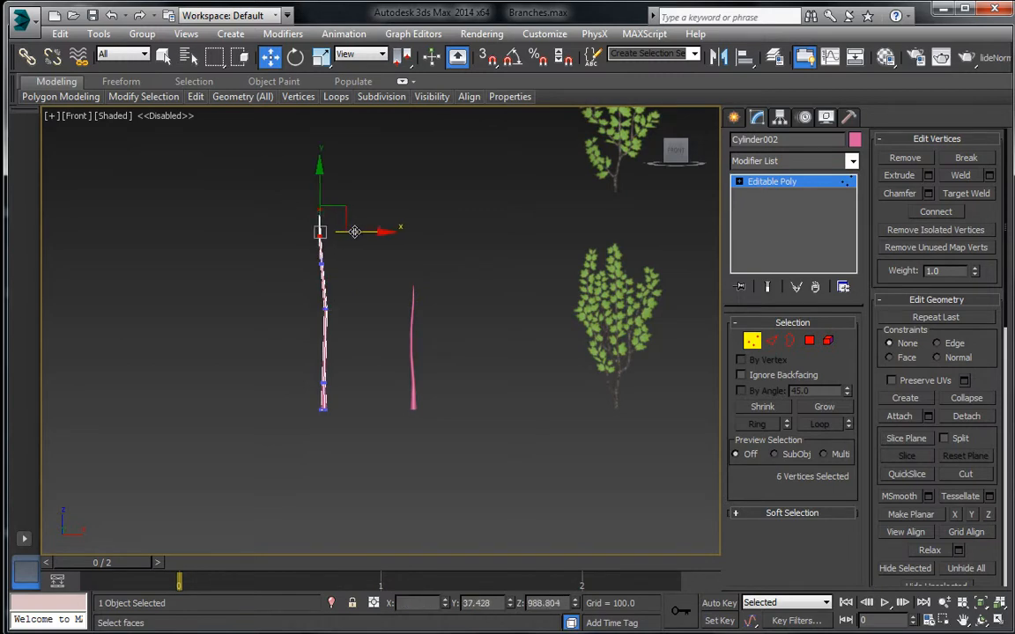
Step: Bend the taller stem in the left view by shifting its vertex rows sideways, and return to the front view with nothing selected
{"action": "key", "text": "l"}
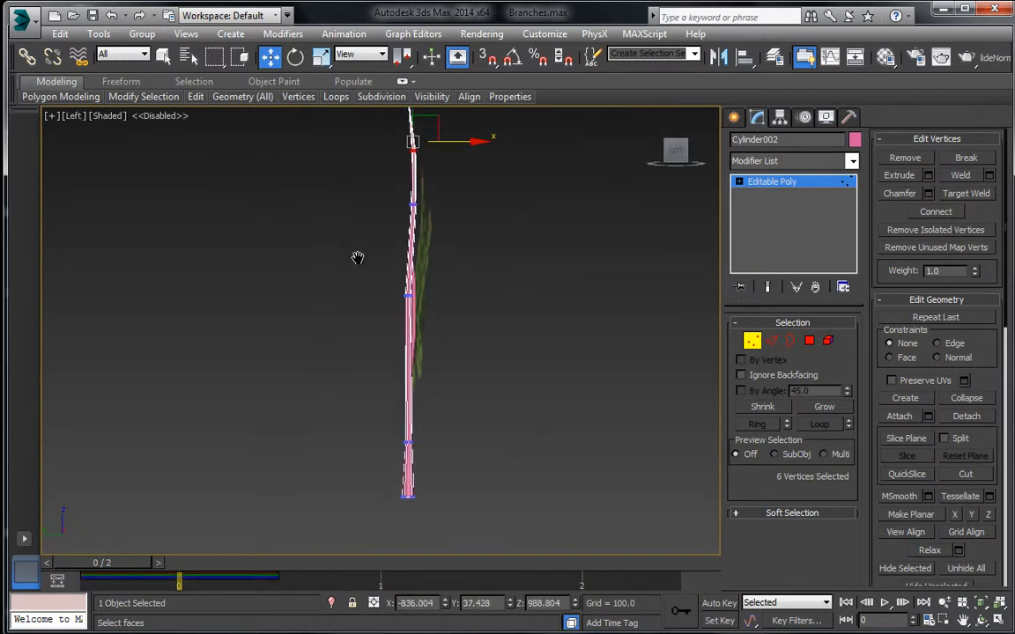
{"action": "scroll", "coordinate": [362, 268], "scroll_direction": "up", "scroll_amount": 2}
{"action": "left_click_drag", "start_coordinate": [362, 257], "coordinate": [414, 291]}
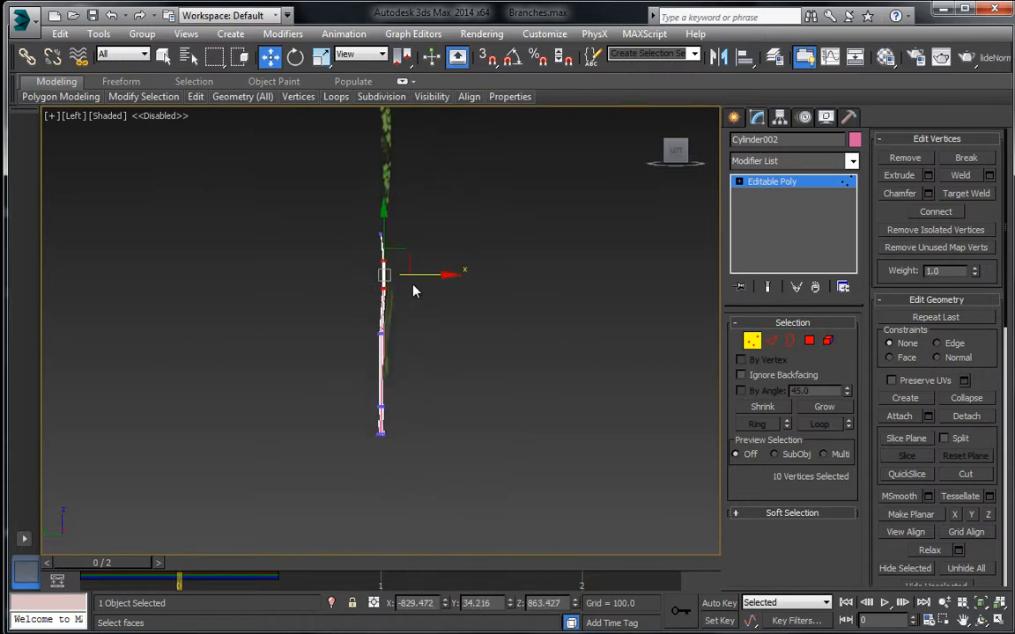
{"action": "left_click_drag", "start_coordinate": [359, 348], "coordinate": [412, 365]}
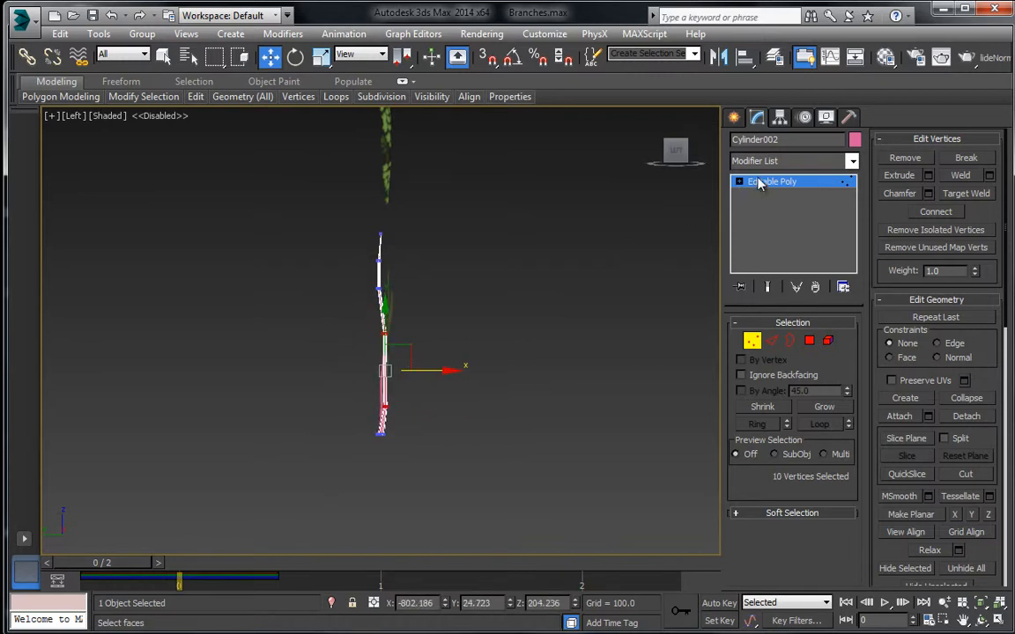
{"action": "left_click", "coordinate": [401, 267]}
{"action": "key", "text": "f"}
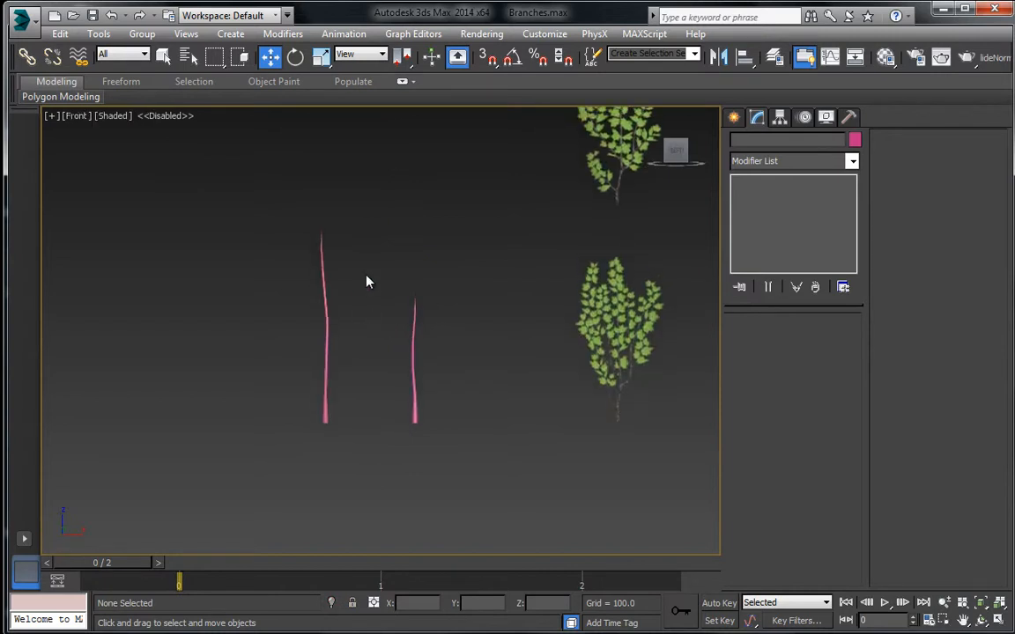
Step: Move the taller stem along X farther away from the short stem, to about X -1518
{"action": "mouse_move", "coordinate": [324, 342]}
{"action": "middle_mouse_down"}
{"action": "mouse_move", "coordinate": [317, 371]}
{"action": "mouse_move", "coordinate": [336, 346]}
{"action": "middle_mouse_up"}
{"action": "scroll", "coordinate": [303, 404], "scroll_direction": "down", "scroll_amount": 3}
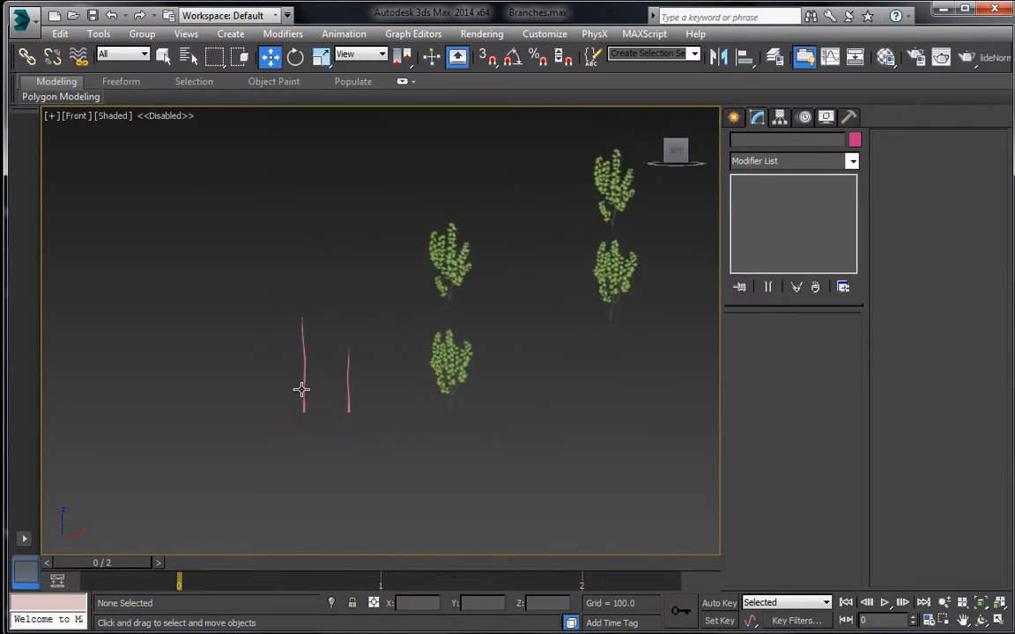
{"action": "scroll", "coordinate": [394, 317], "scroll_direction": "up", "scroll_amount": 4}
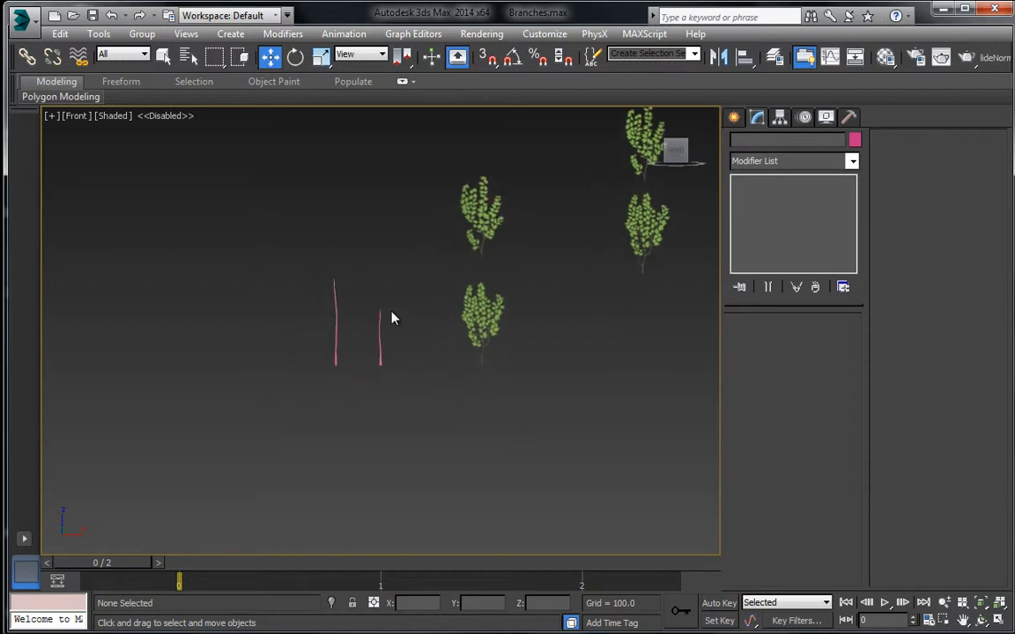
{"action": "middle_click_drag", "start_coordinate": [449, 345], "coordinate": [422, 345]}
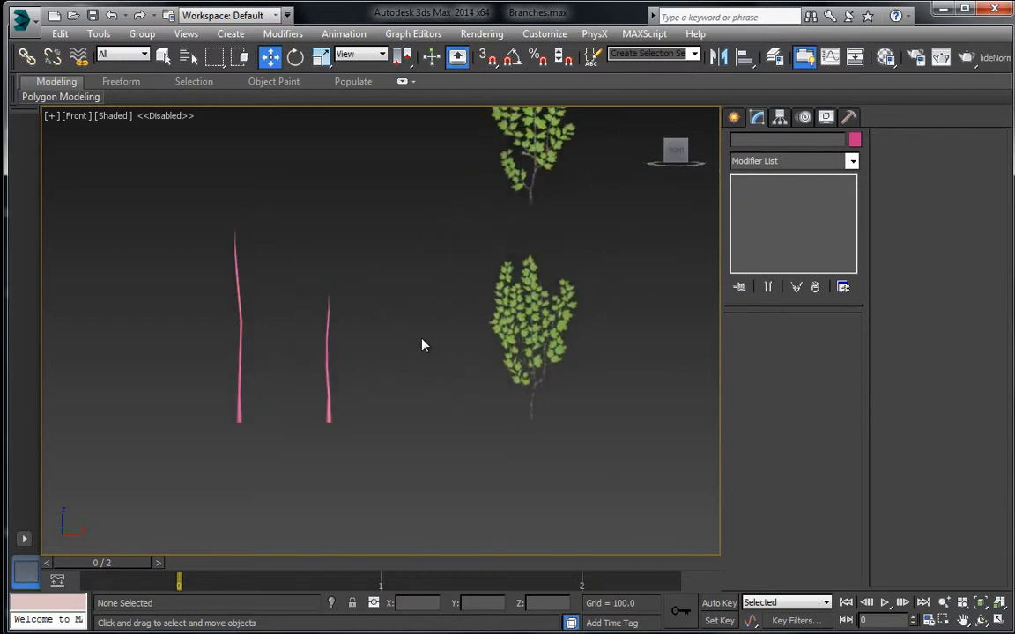
{"action": "left_click", "coordinate": [535, 409]}
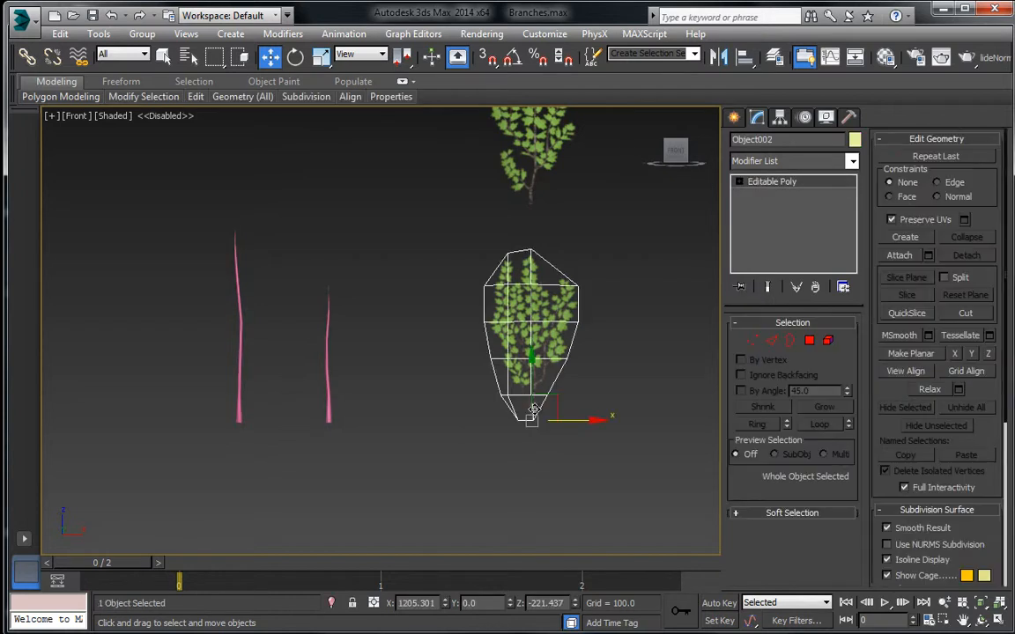
{"action": "middle_click_drag", "start_coordinate": [389, 314], "coordinate": [487, 356]}
{"action": "middle_click_drag", "start_coordinate": [419, 421], "coordinate": [395, 367]}
{"action": "scroll", "coordinate": [340, 394], "scroll_direction": "down", "scroll_amount": 3}
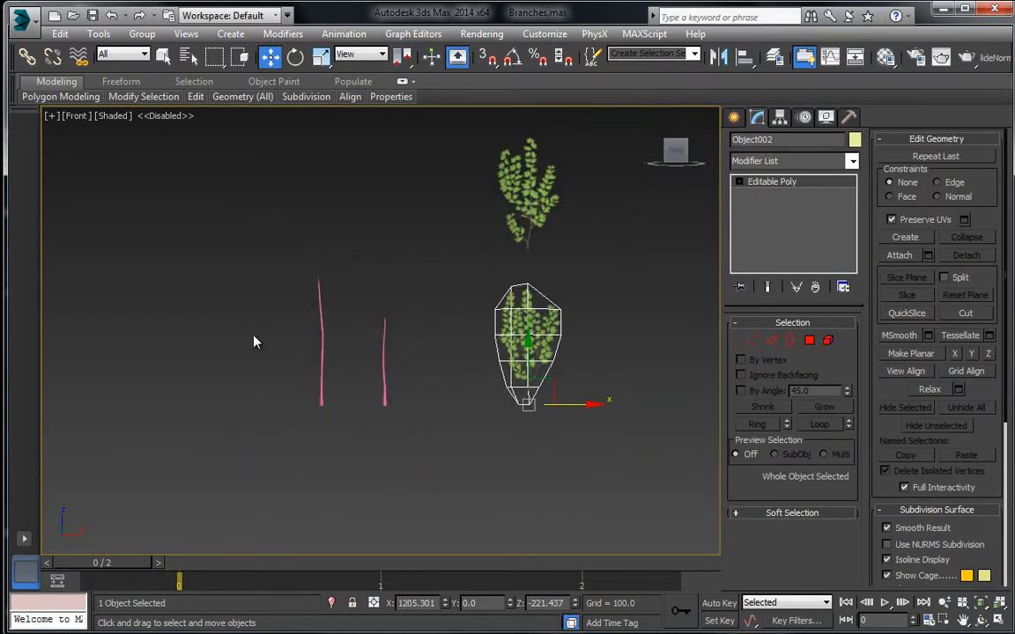
{"action": "left_click_drag", "start_coordinate": [344, 459], "coordinate": [345, 459]}
{"action": "left_click_drag", "start_coordinate": [371, 409], "coordinate": [297, 412]}
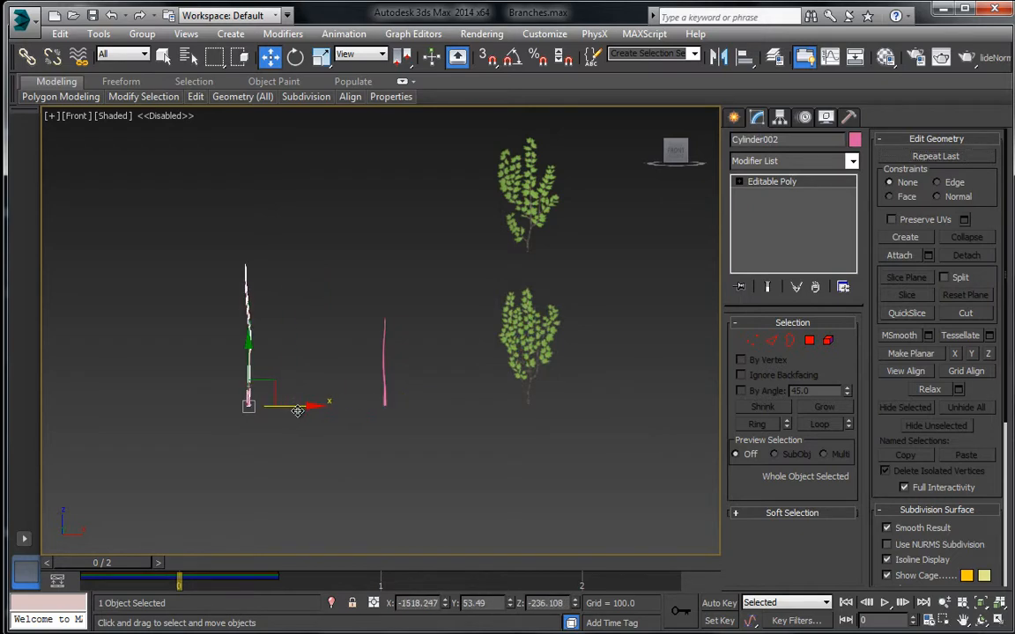
Step: Move the two trimmed branch cards together up beside the pair of rectangular branch cards
{"action": "middle_click_drag", "start_coordinate": [428, 238], "coordinate": [394, 250], "text": "alt"}
{"action": "left_click_drag", "start_coordinate": [479, 424], "coordinate": [478, 423]}
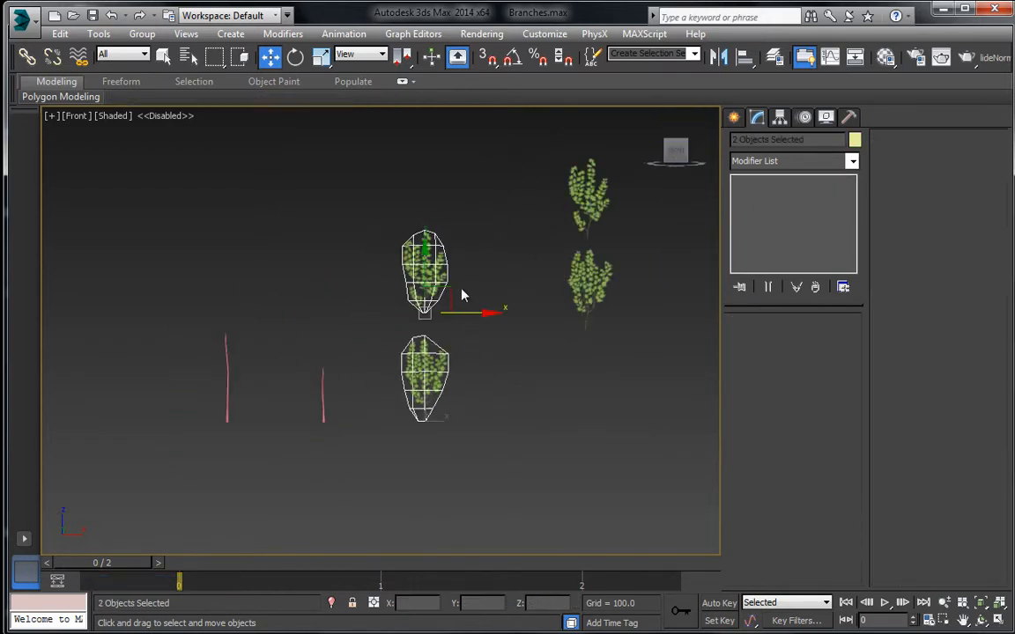
{"action": "left_click_drag", "start_coordinate": [479, 262], "coordinate": [533, 293]}
{"action": "left_click", "coordinate": [652, 229]}
{"action": "left_click", "coordinate": [529, 187]}
Step: Move the two rectangular branch cards along X to widen their gap from the trimmed cards, and deselect them
{"action": "left_click_drag", "start_coordinate": [637, 163], "coordinate": [578, 287]}
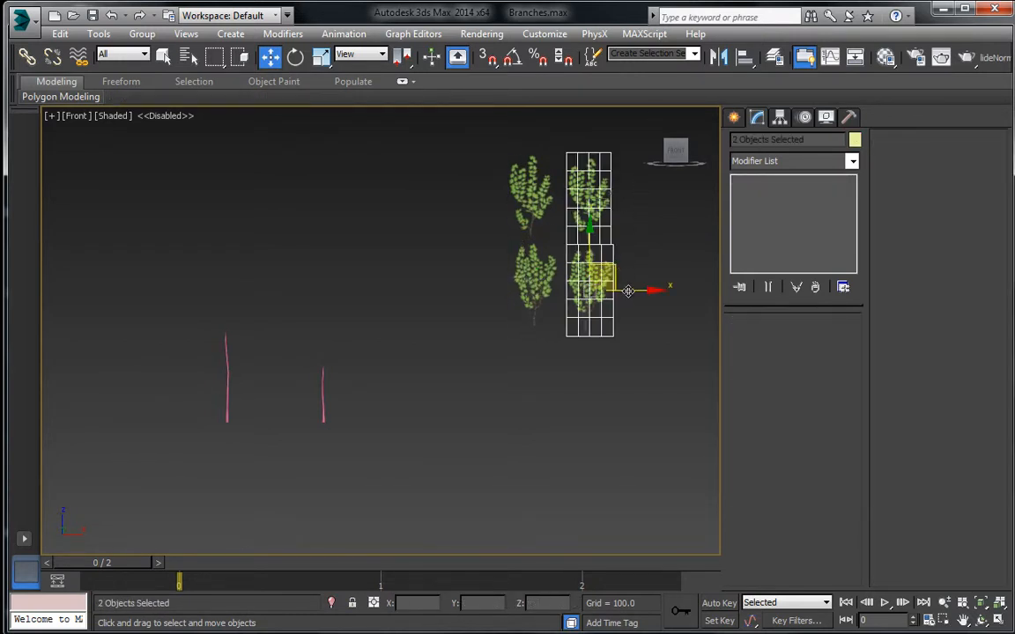
{"action": "left_click_drag", "start_coordinate": [643, 292], "coordinate": [674, 292]}
{"action": "left_click", "coordinate": [689, 252]}
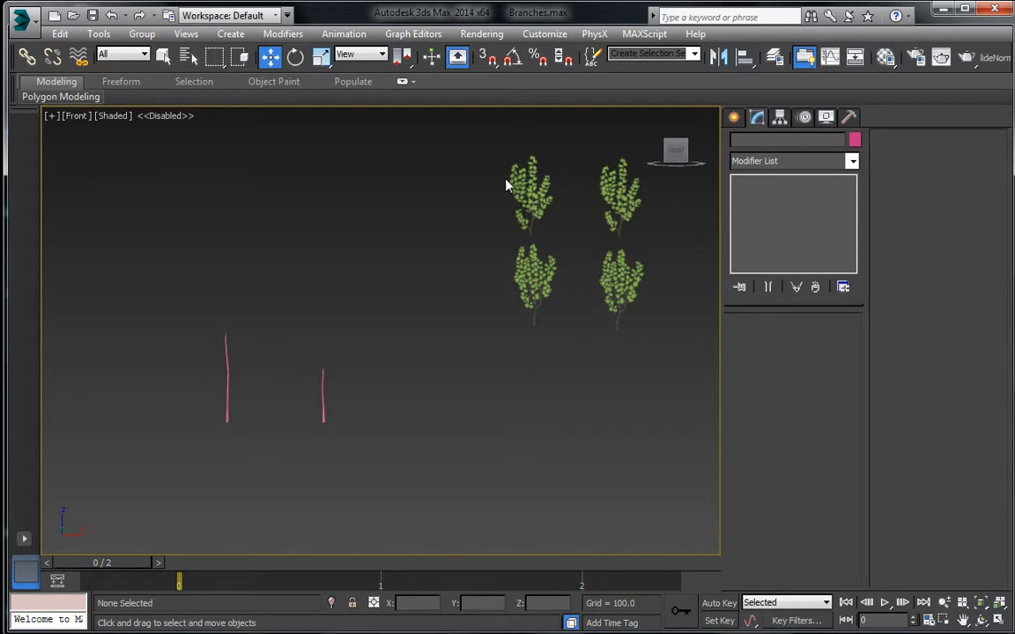
{"action": "left_click", "coordinate": [619, 195]}
{"action": "left_click", "coordinate": [629, 270]}
{"action": "left_click", "coordinate": [670, 242]}
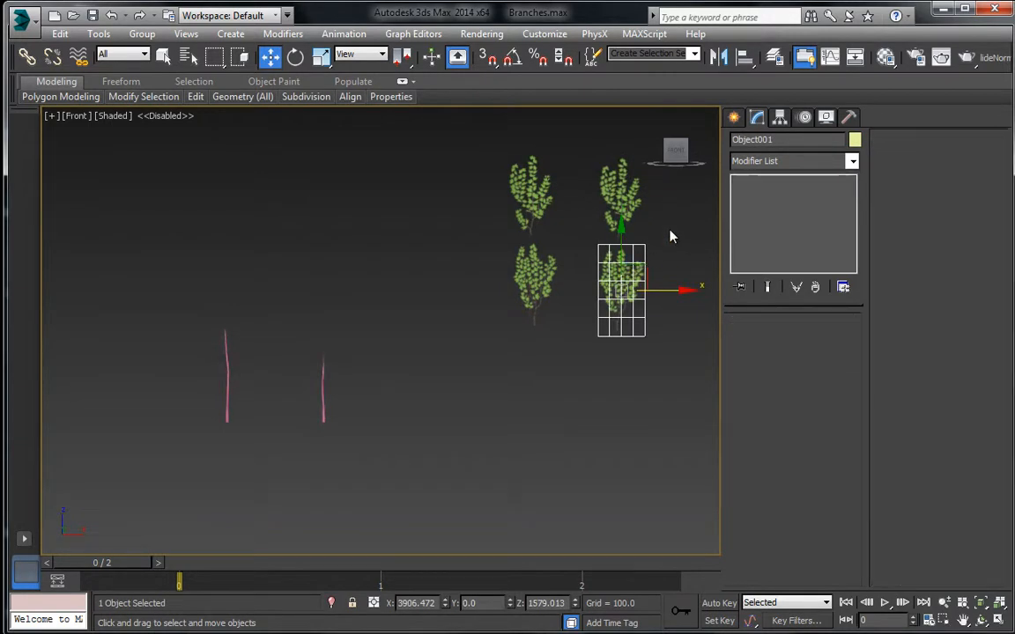
Step: Clone the two trimmed branch cards along X into the empty space toward the stems
{"action": "left_click_drag", "start_coordinate": [451, 204], "coordinate": [507, 310]}
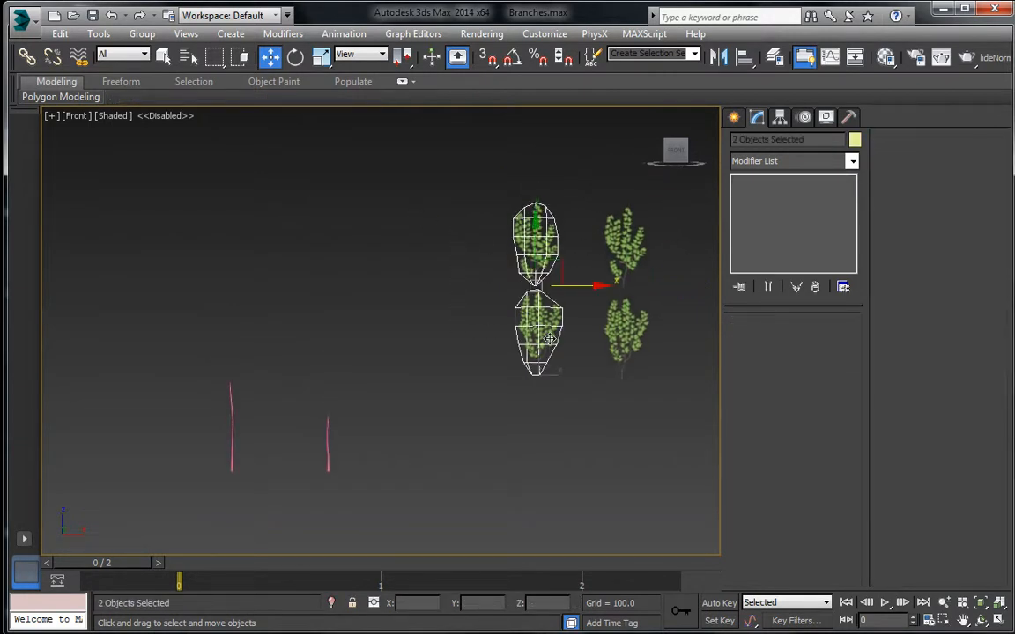
{"action": "middle_click_drag", "start_coordinate": [507, 310], "coordinate": [540, 273]}
{"action": "middle_click_drag", "start_coordinate": [592, 244], "coordinate": [598, 262]}
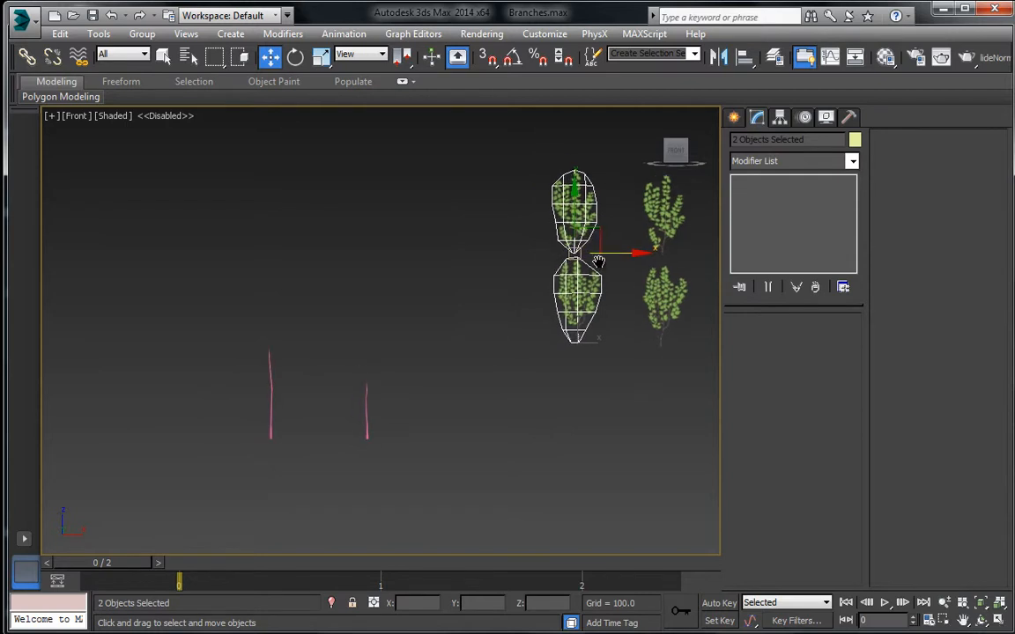
{"action": "left_click_drag", "start_coordinate": [611, 252], "coordinate": [542, 253], "text": "shift"}
{"action": "left_click", "coordinate": [514, 389]}
Step: Move the lower cloned branch card onto the short stem so that their bases roughly meet
{"action": "left_click", "coordinate": [509, 291]}
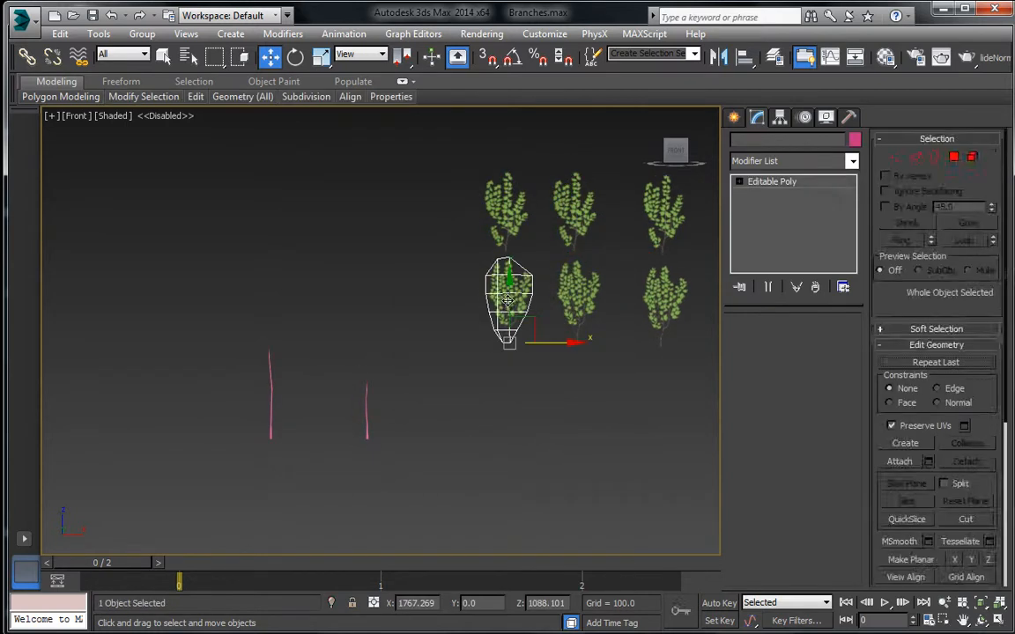
{"action": "middle_click_drag", "start_coordinate": [493, 366], "coordinate": [522, 315]}
{"action": "left_click_drag", "start_coordinate": [557, 287], "coordinate": [415, 380]}
{"action": "scroll", "coordinate": [415, 379], "scroll_direction": "up", "scroll_amount": 10}
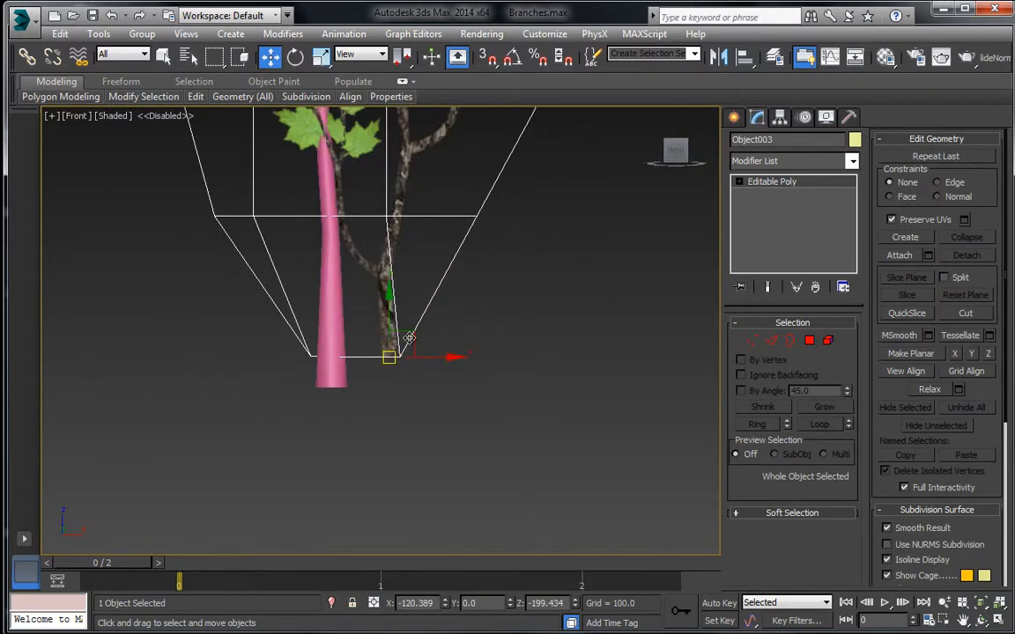
Step: With the short stem selected, set the bark material 07 - Default to self-illumination 0 and opacity 100
{"action": "left_click", "coordinate": [328, 384]}
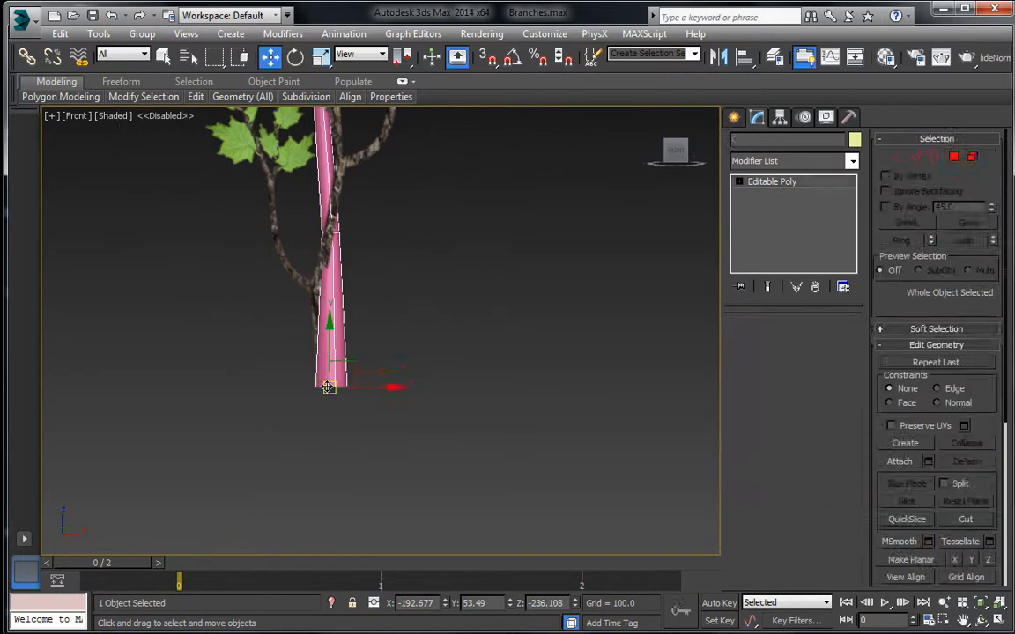
{"action": "key", "text": "m"}
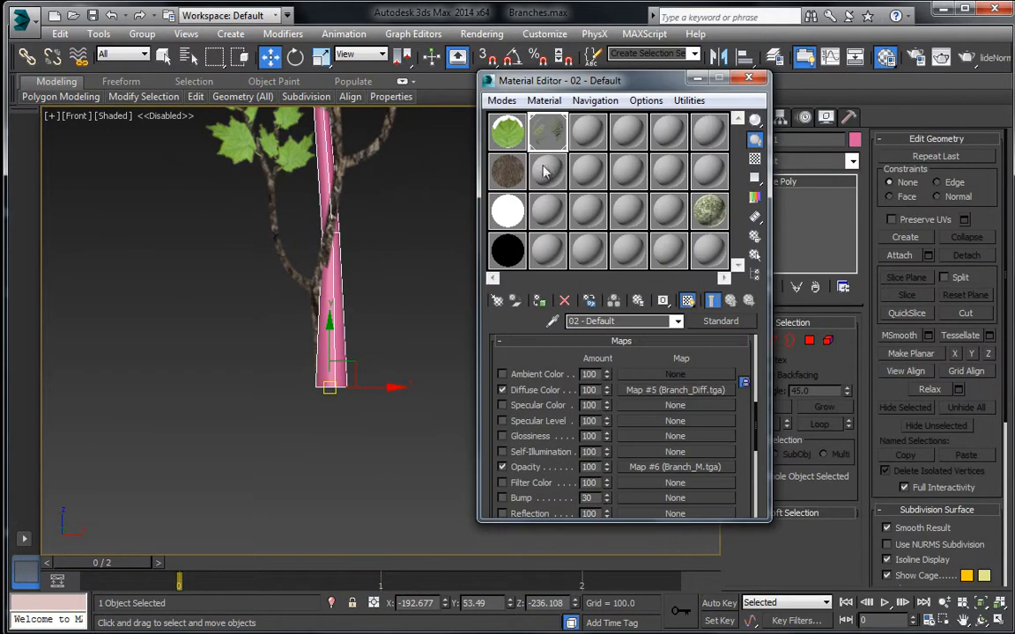
{"action": "left_click", "coordinate": [509, 171]}
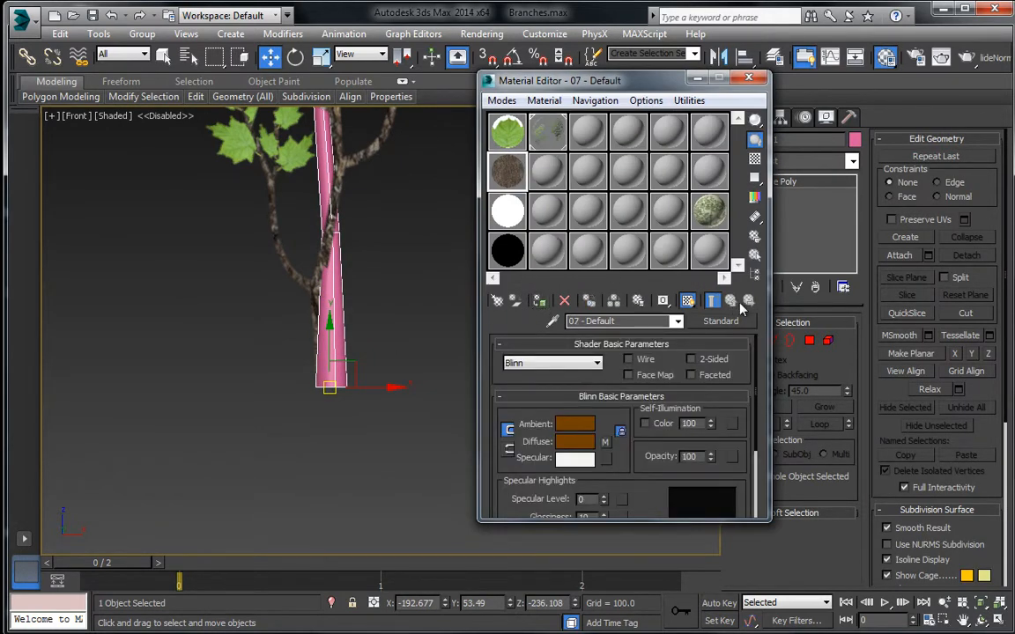
{"action": "right_click", "coordinate": [711, 424]}
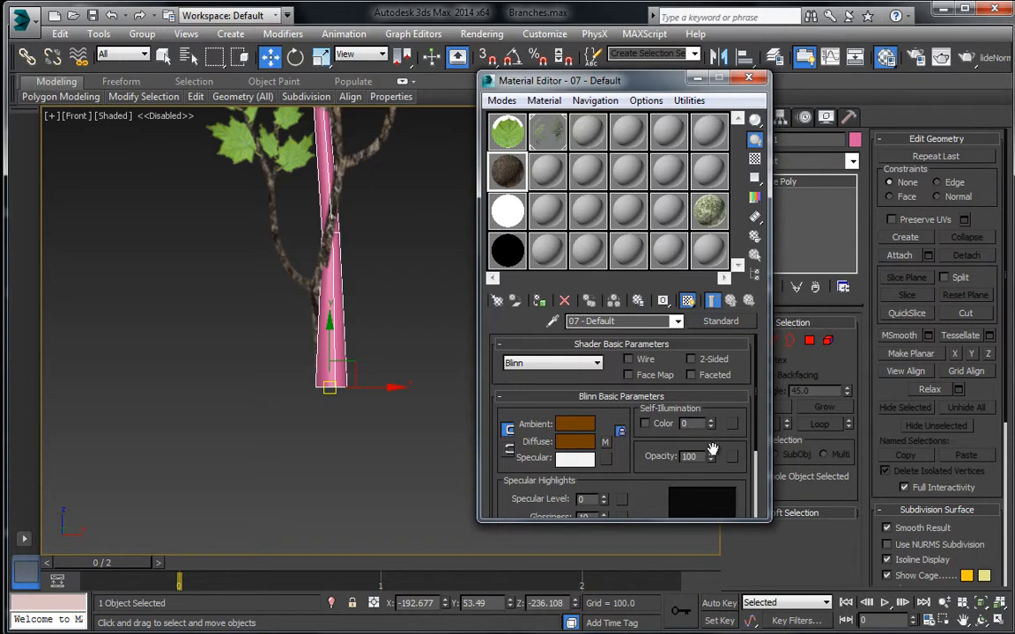
{"action": "right_click", "coordinate": [711, 456]}
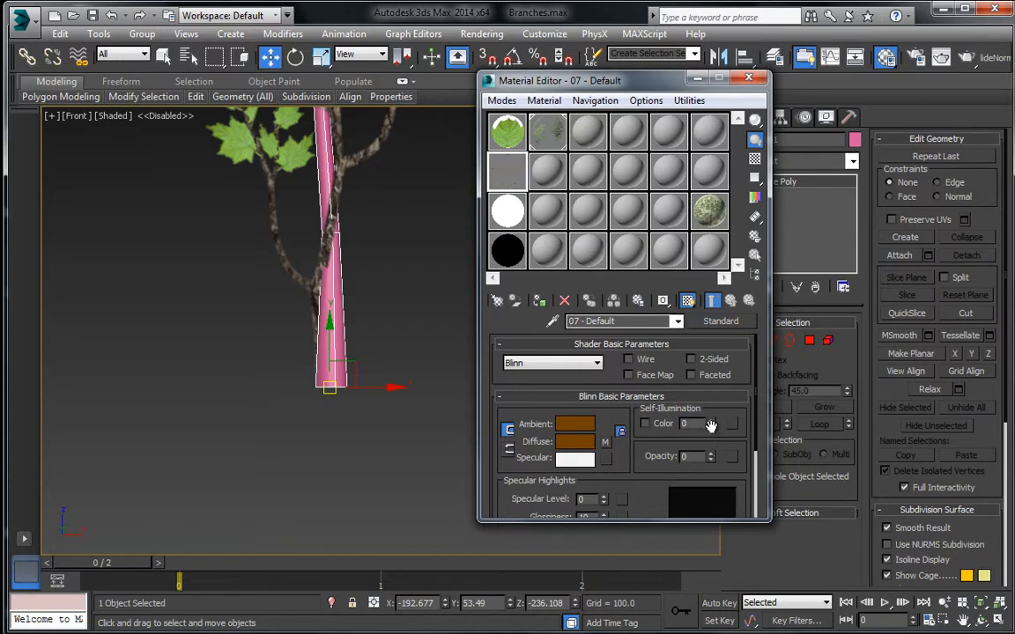
{"action": "left_click_drag", "start_coordinate": [711, 456], "coordinate": [716, 201]}
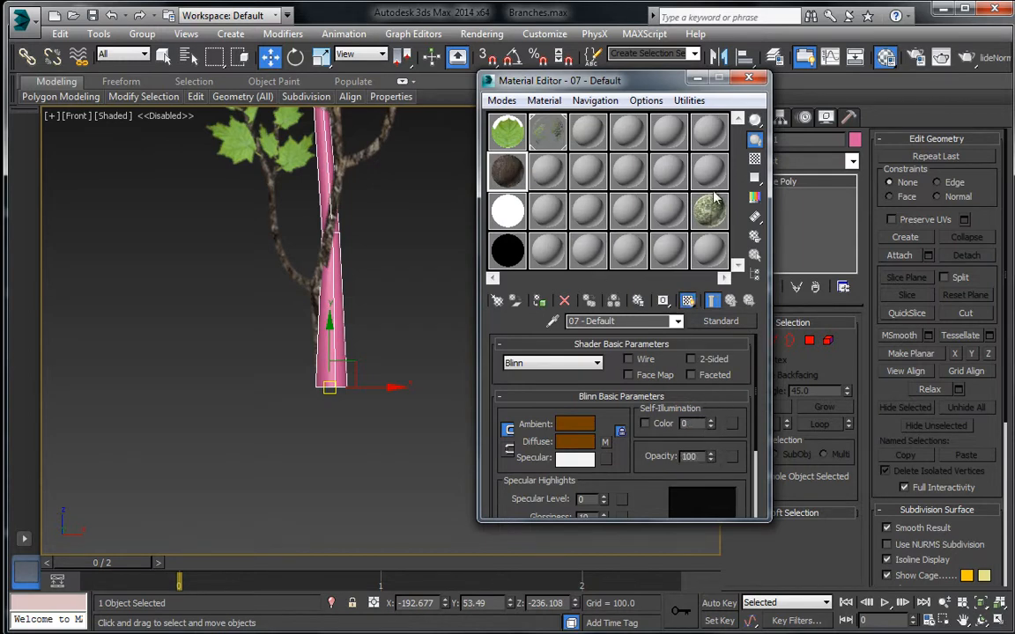
Step: Assign the bark material to the short stem and inspect its texture up close beside the branch card
{"action": "left_click", "coordinate": [539, 301]}
{"action": "left_click", "coordinate": [374, 309]}
{"action": "scroll", "coordinate": [334, 308], "scroll_direction": "up", "scroll_amount": 5}
{"action": "left_click", "coordinate": [284, 310]}
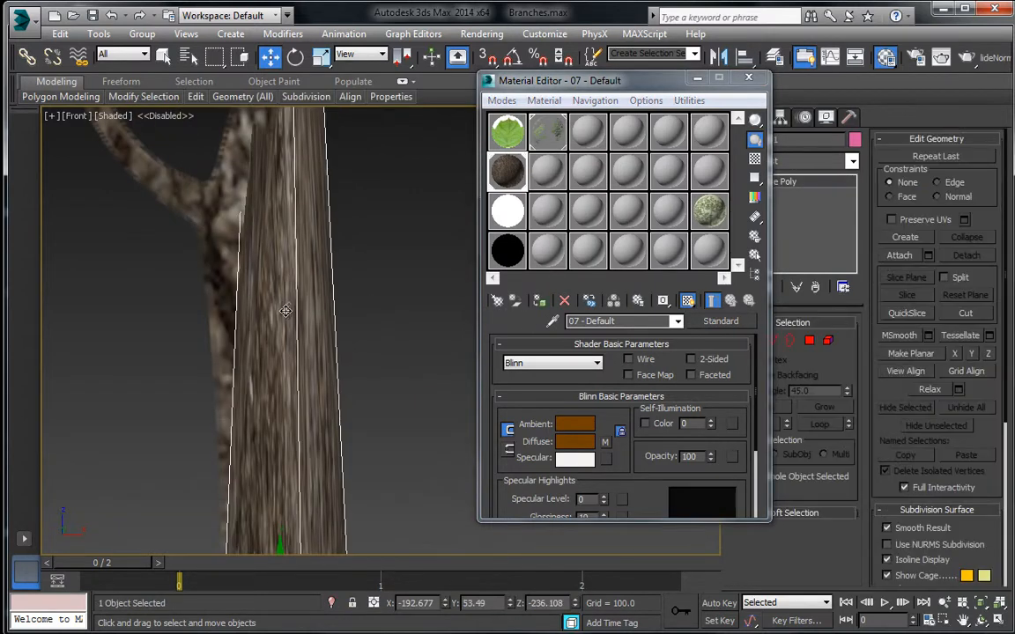
{"action": "middle_click_drag", "start_coordinate": [325, 289], "coordinate": [368, 278]}
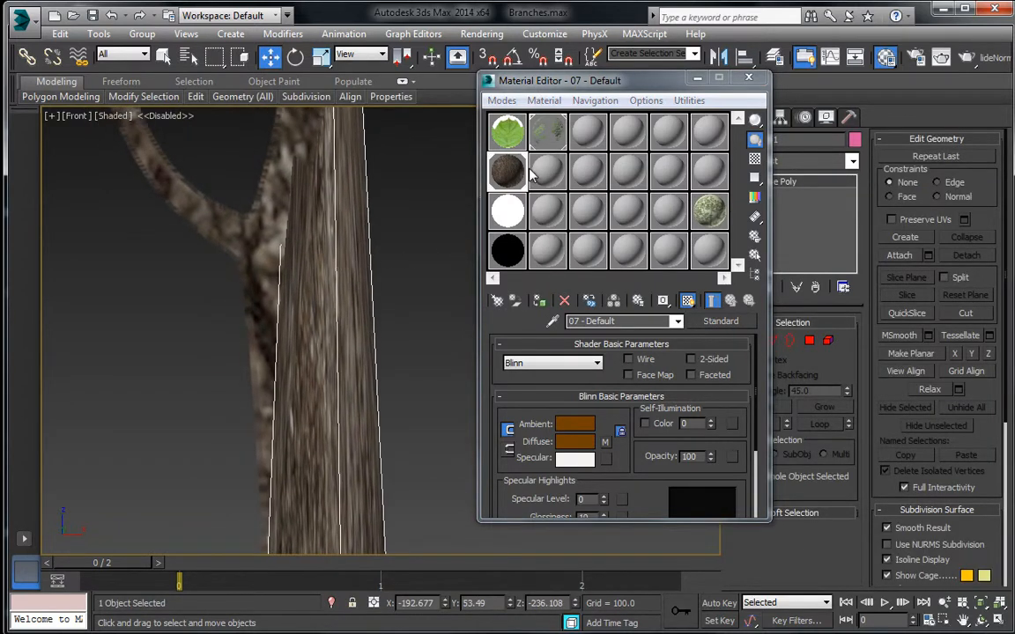
Step: Copy the bark material to an empty sample slot and assign the copy to the short stem, renamed SmallBranch
{"action": "left_click_drag", "start_coordinate": [500, 161], "coordinate": [547, 170]}
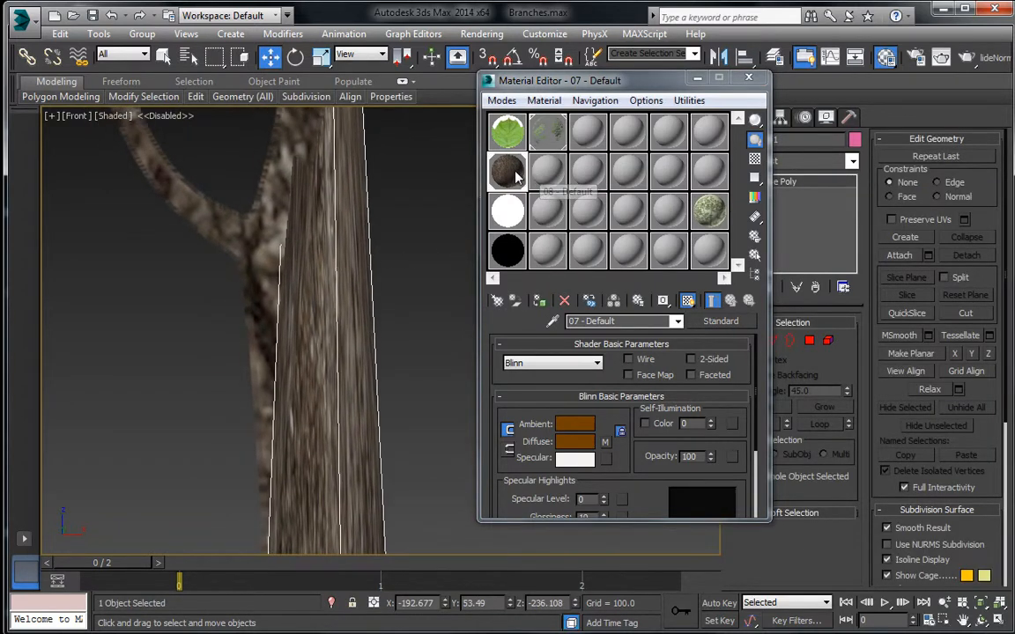
{"action": "left_click", "coordinate": [540, 300]}
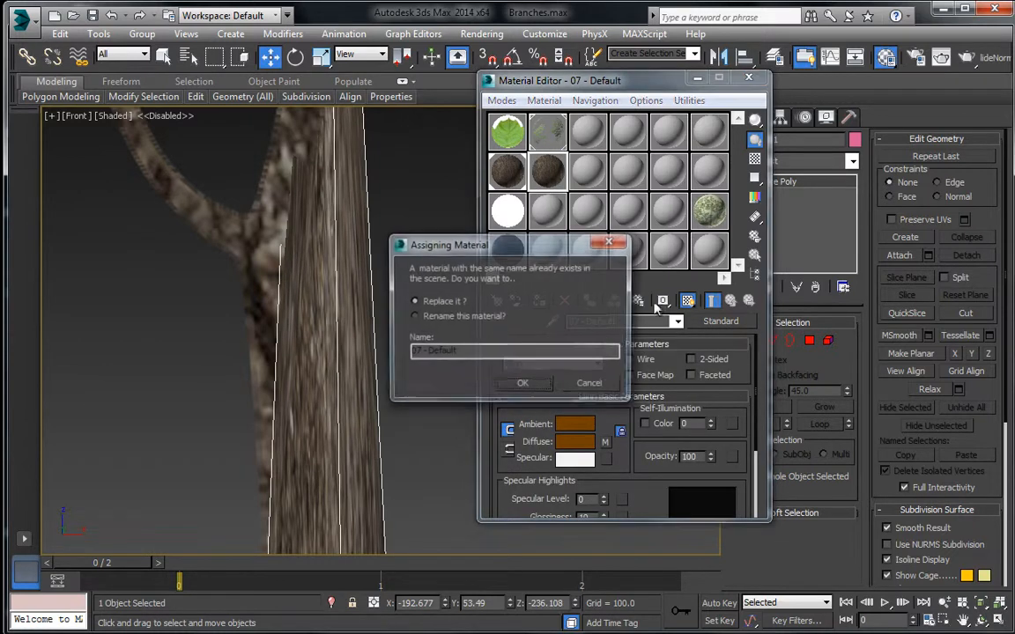
{"action": "left_click", "coordinate": [445, 319]}
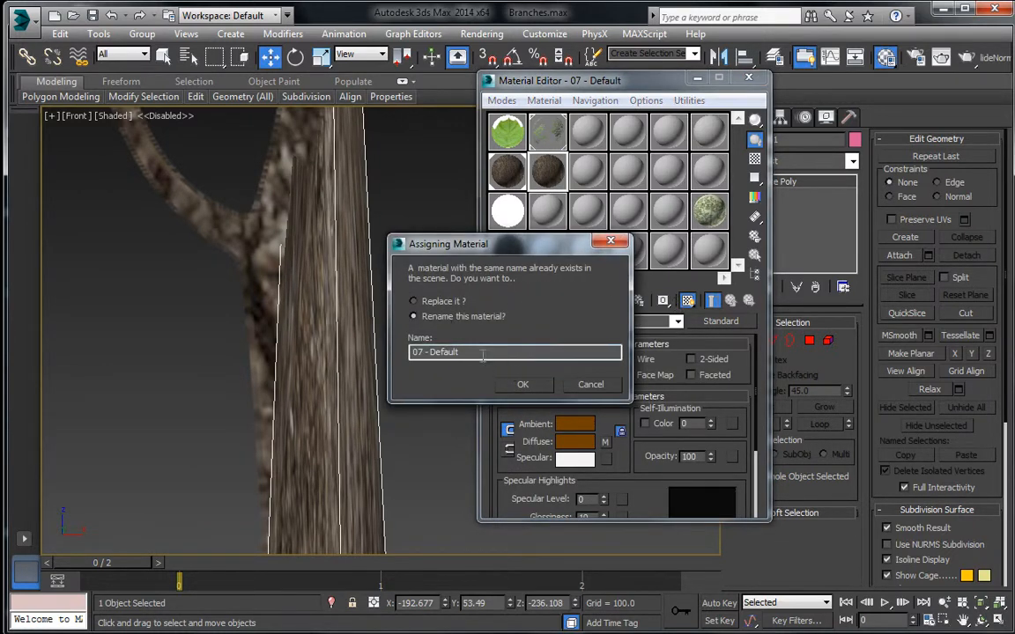
{"action": "triple_click", "coordinate": [483, 353]}
{"action": "type", "text": "SmallBranch"}
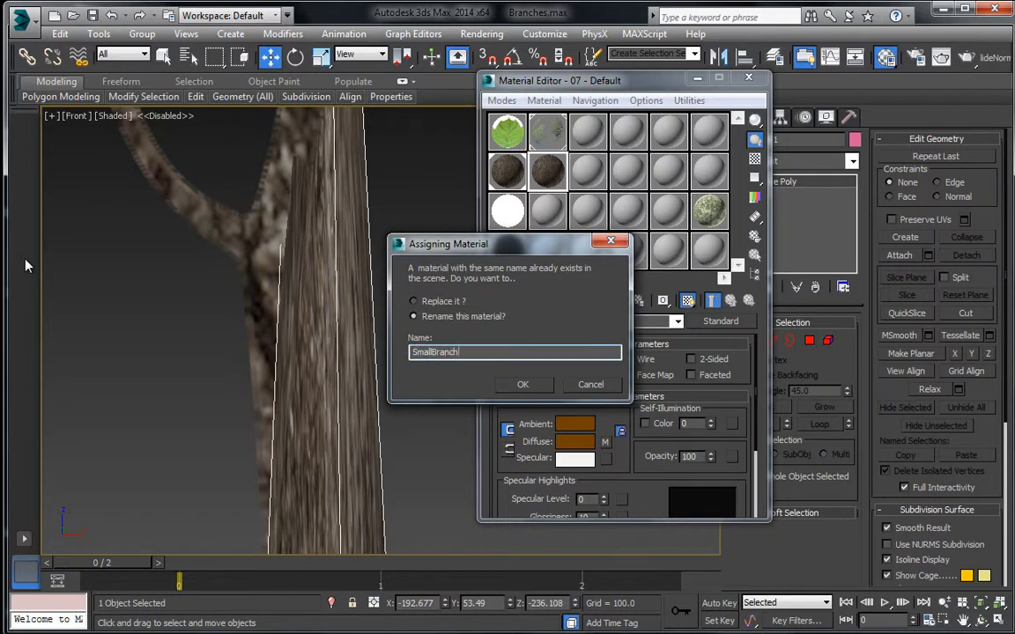
{"action": "key", "text": "Return"}
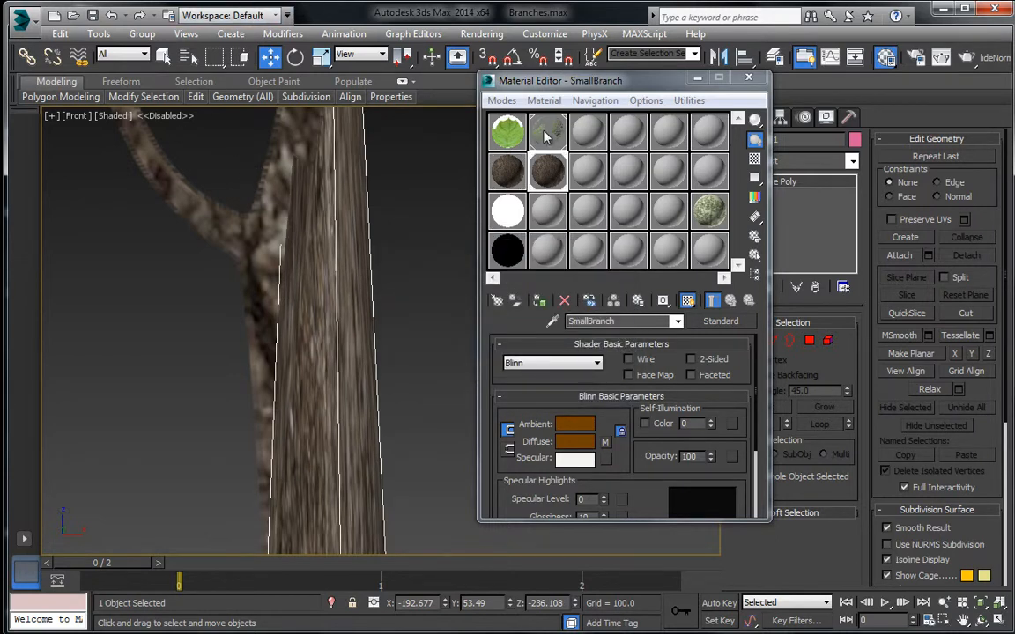
Step: Set up a Checker diffuse map with U and V tiling 5 in an empty material slot, and display it on the short stem
{"action": "left_click", "coordinate": [717, 129]}
{"action": "left_click", "coordinate": [606, 442]}
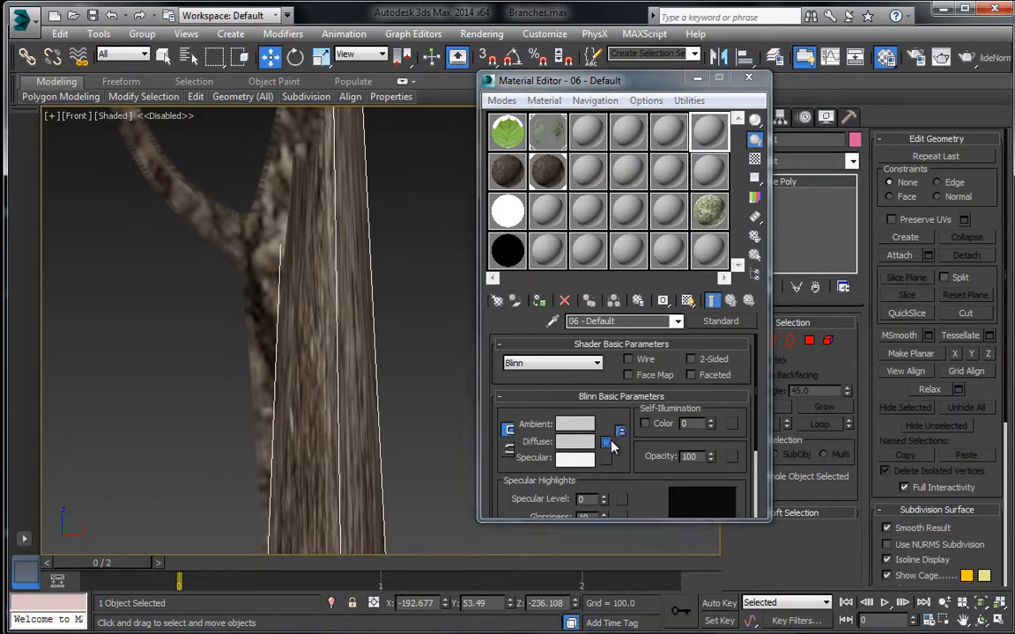
{"action": "double_click", "coordinate": [388, 194]}
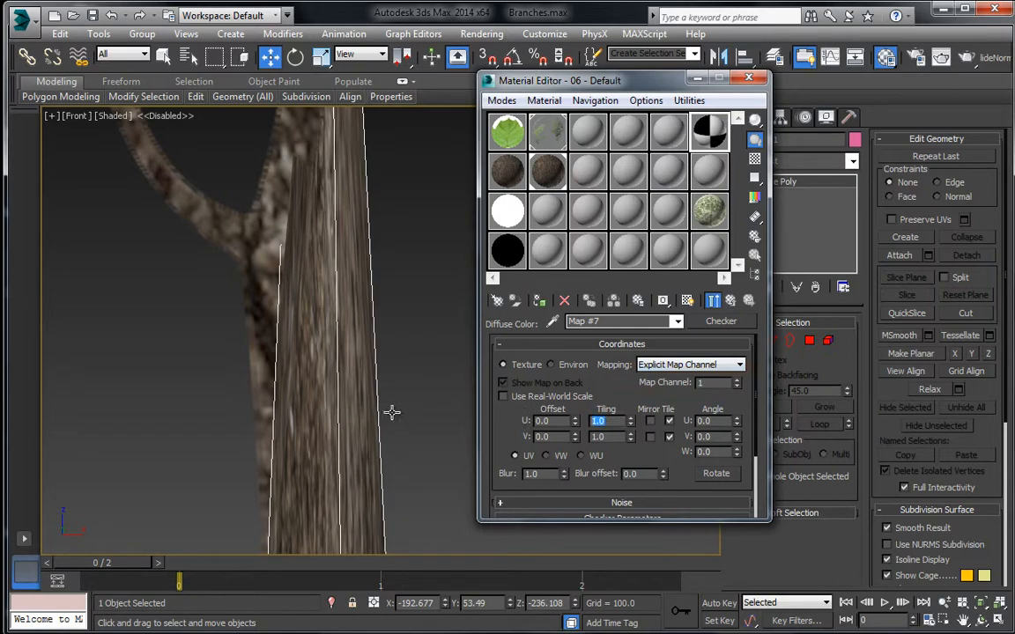
{"action": "type", "text": "5"}
{"action": "key", "text": "Tab"}
{"action": "type", "text": "5"}
{"action": "key", "text": "Return"}
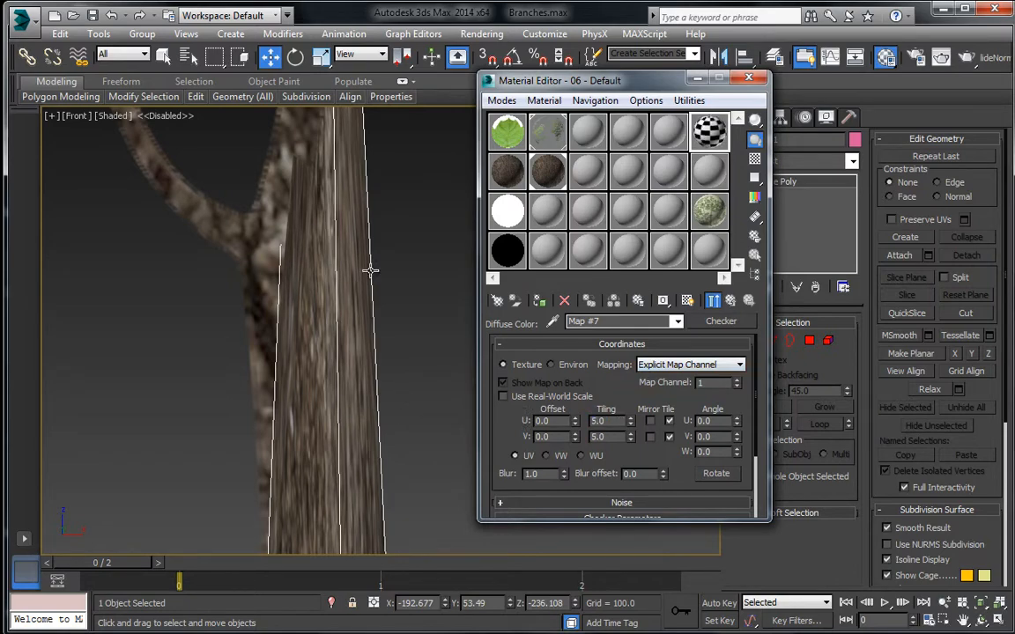
{"action": "left_click", "coordinate": [540, 302]}
{"action": "left_click", "coordinate": [688, 302]}
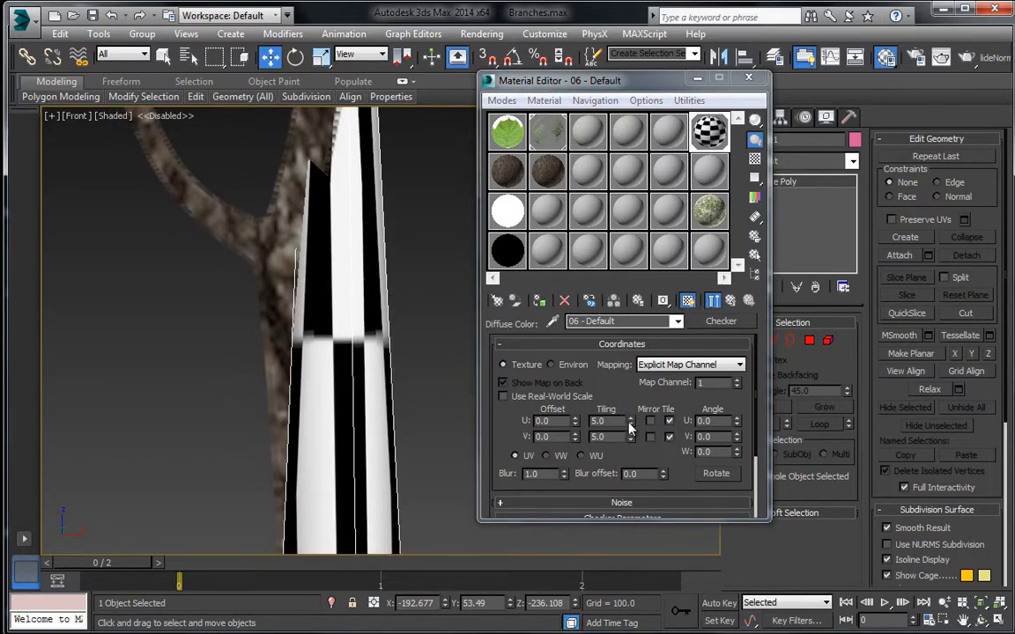
Step: Raise the checker map's V tiling to 40 while keeping U at 5 to even out the squares along the stem
{"action": "mouse_move", "coordinate": [631, 424]}
{"action": "left_mouse_down"}
{"action": "mouse_move", "coordinate": [622, 373]}
{"action": "mouse_move", "coordinate": [625, 404]}
{"action": "left_mouse_up"}
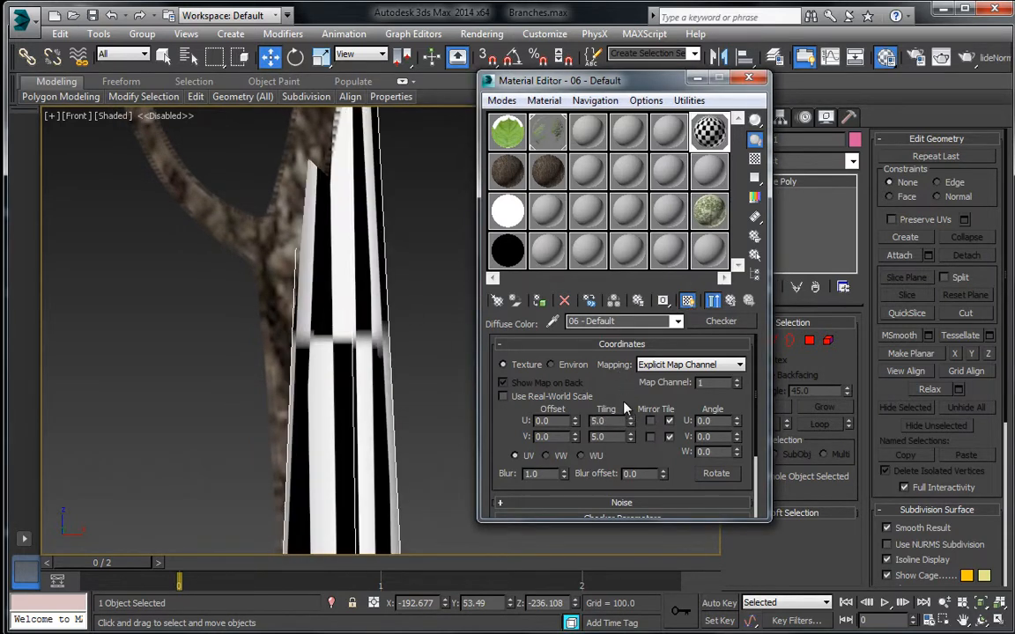
{"action": "double_click", "coordinate": [622, 437]}
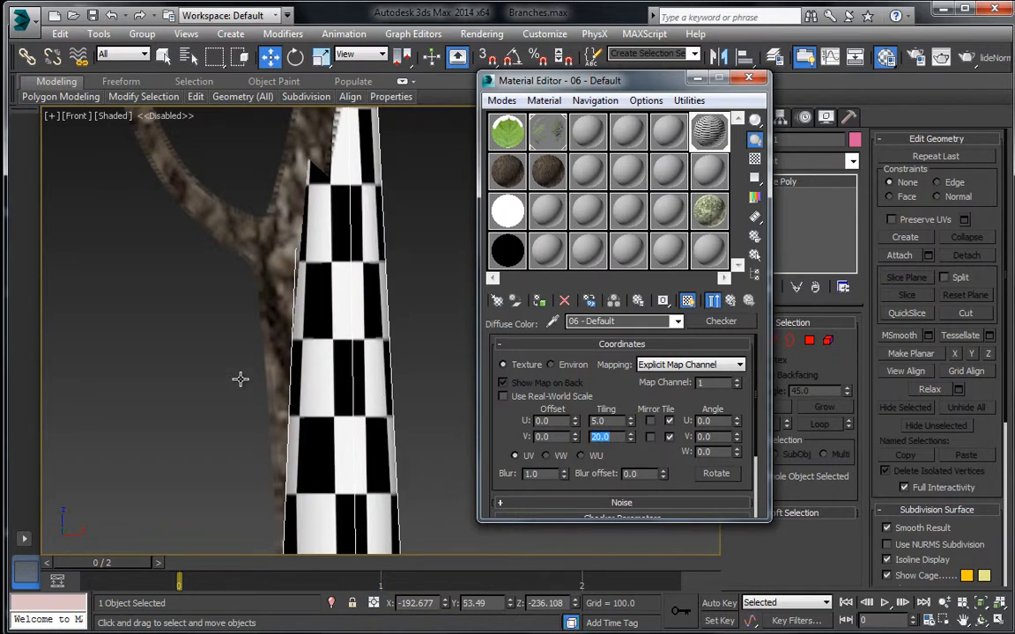
{"action": "type", "text": "4"}
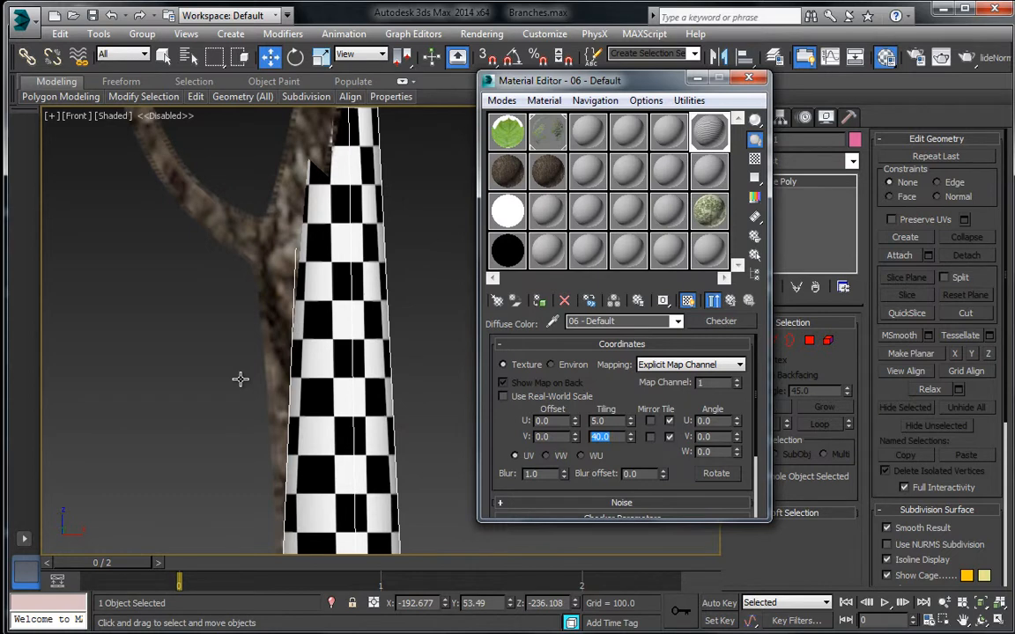
{"action": "scroll", "coordinate": [287, 228], "scroll_direction": "down", "scroll_amount": 4}
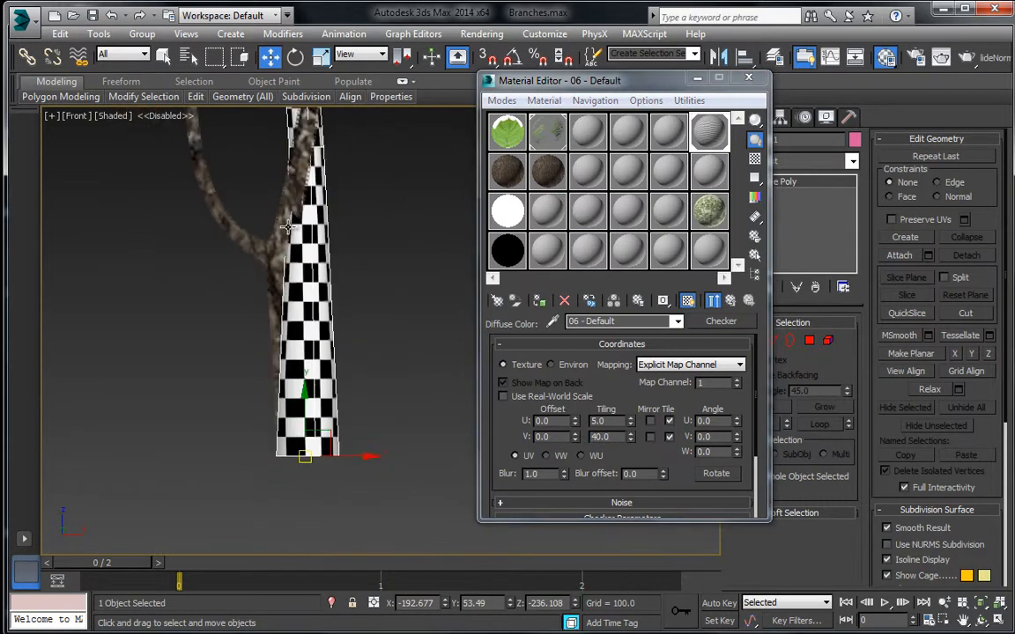
{"action": "double_click", "coordinate": [617, 422]}
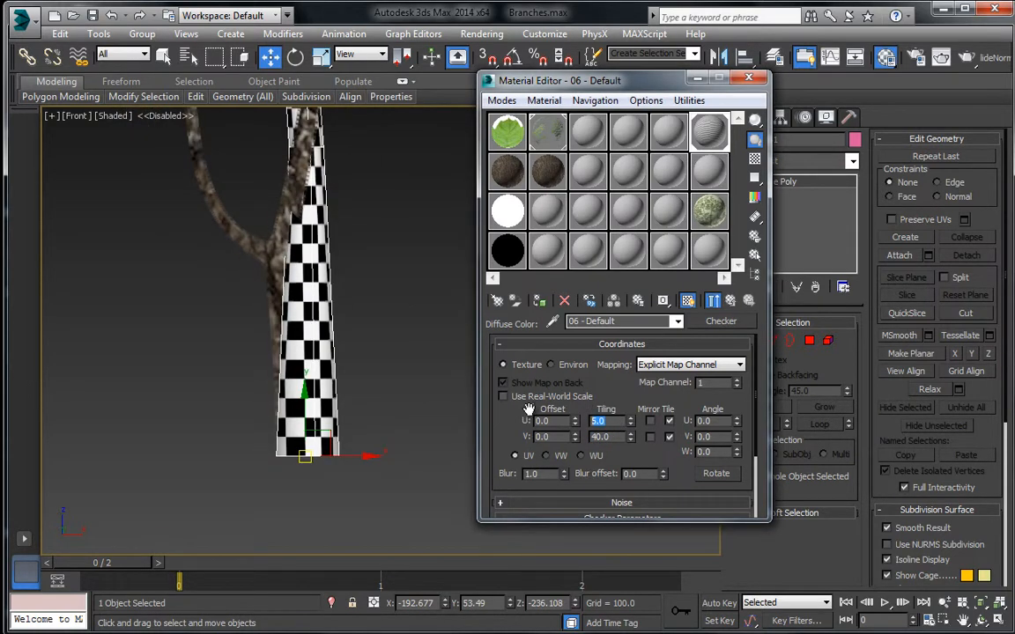
Step: Reassign the SmallBranch material to the short stem and set its diffuse bitmap tiling to U 5 and V 40
{"action": "left_click", "coordinate": [551, 171]}
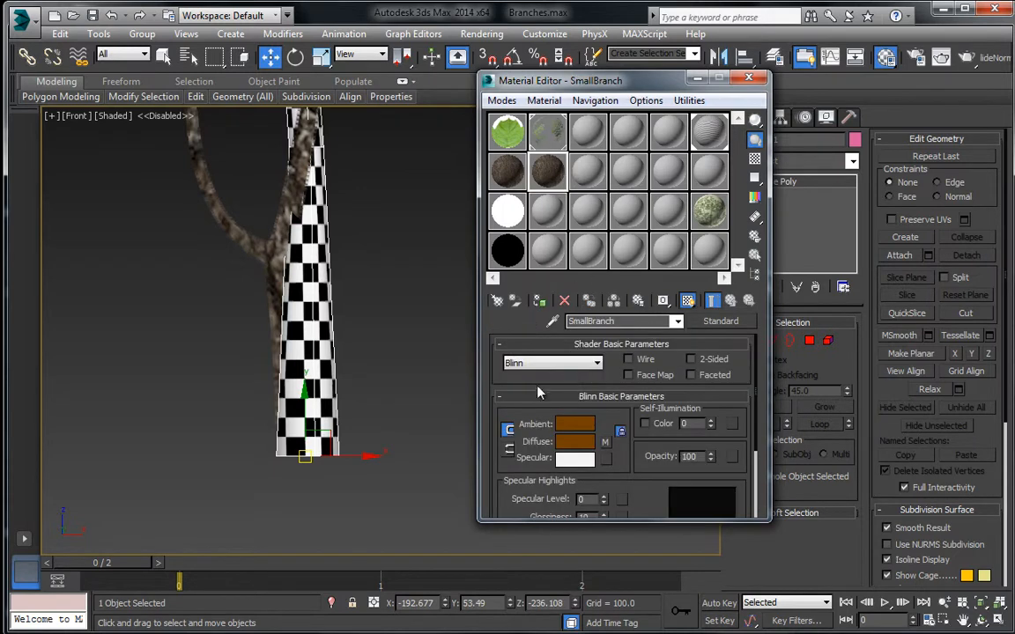
{"action": "left_click", "coordinate": [537, 301]}
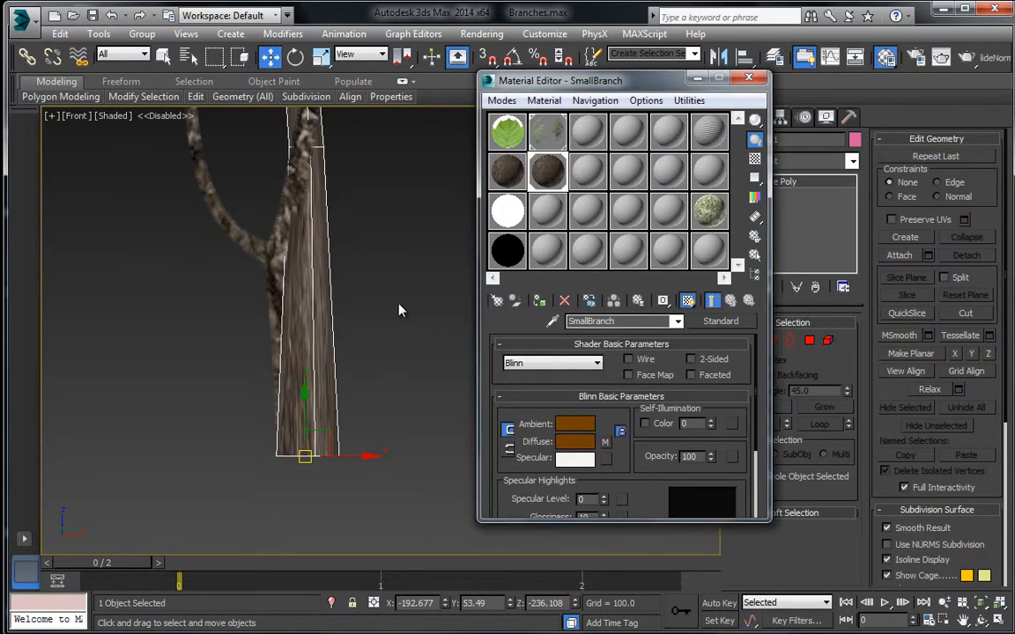
{"action": "scroll", "coordinate": [361, 264], "scroll_direction": "up", "scroll_amount": 5}
{"action": "left_click", "coordinate": [606, 442]}
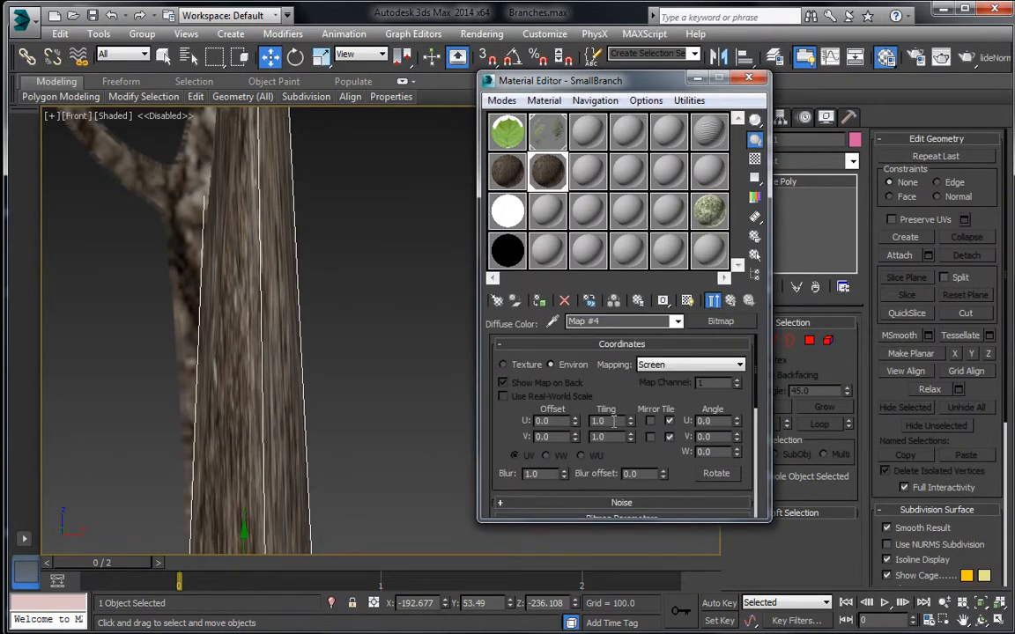
{"action": "type", "text": "5"}
{"action": "key", "text": "Tab"}
{"action": "type", "text": "40"}
{"action": "key", "text": "Return"}
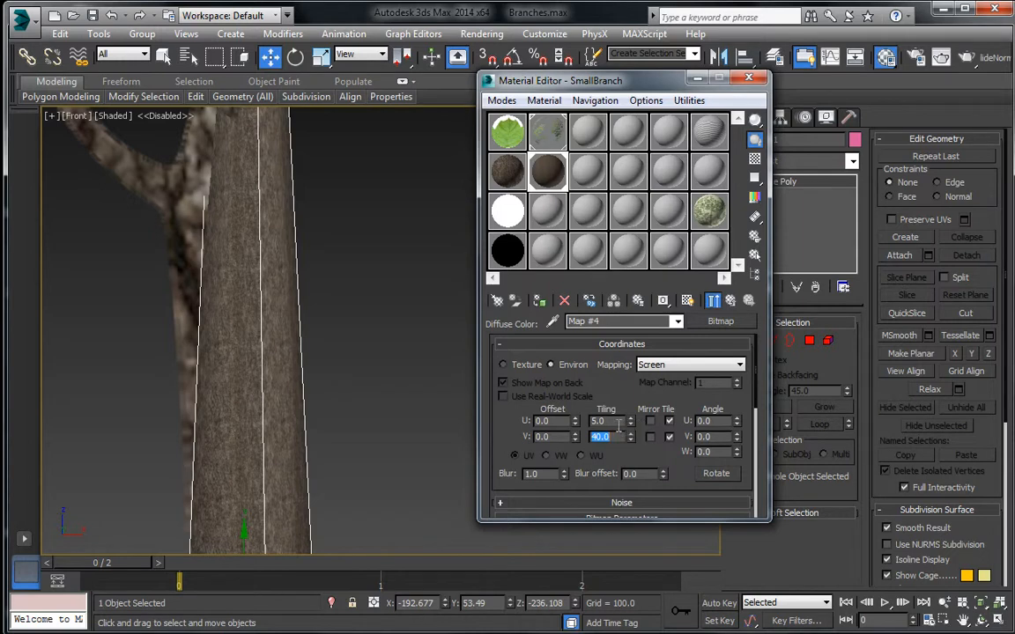
Step: Reduce the SmallBranch bitmap tiling to U 1 and V 10 so the bark scale suits the branch card
{"action": "type", "text": "2"}
{"action": "key", "text": "Tab"}
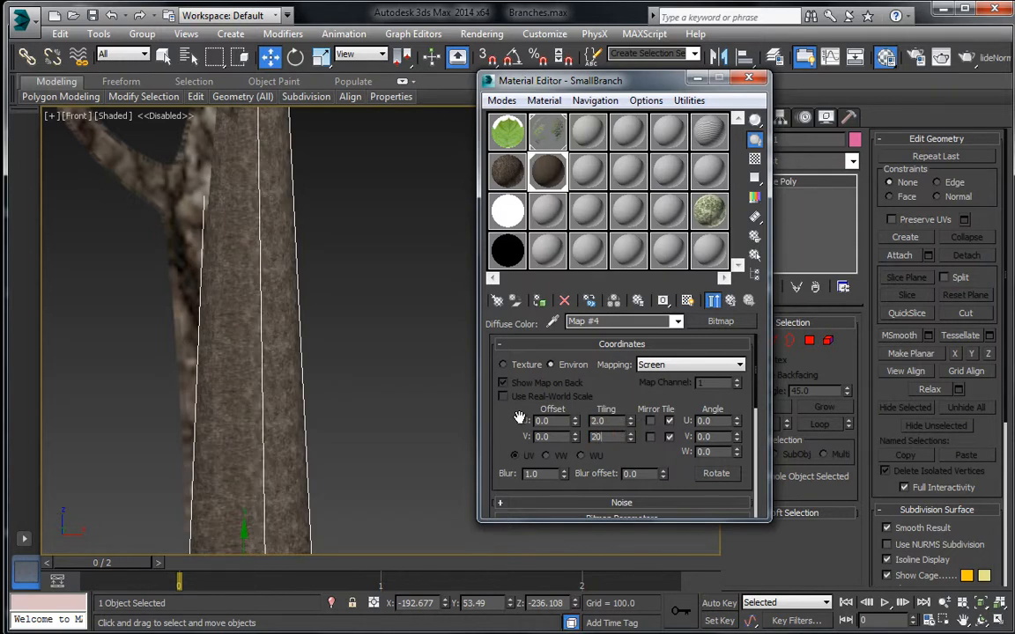
{"action": "key", "text": "Return"}
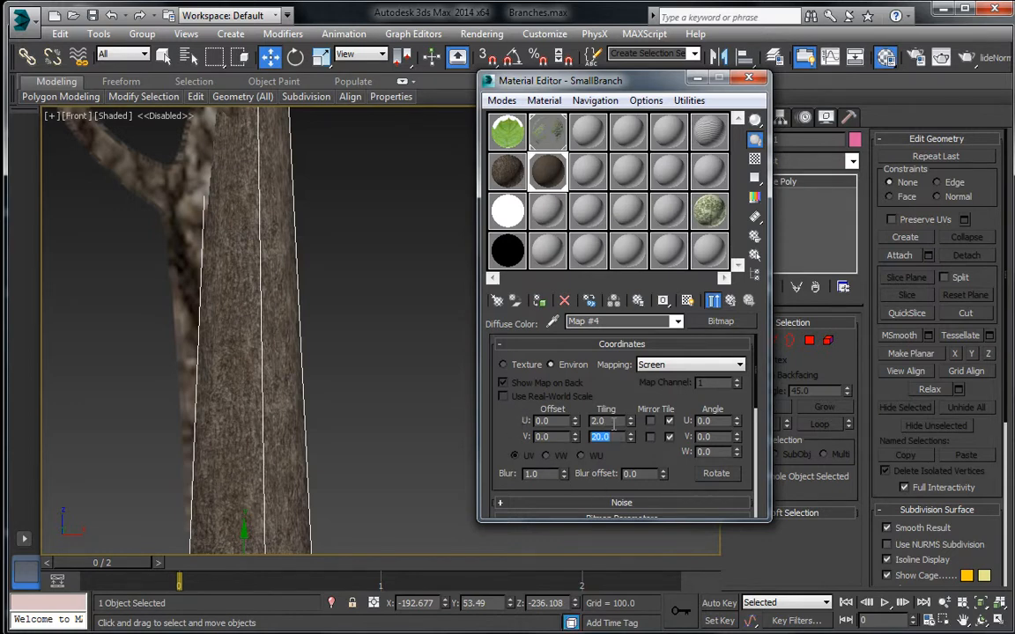
{"action": "key", "text": "Tab"}
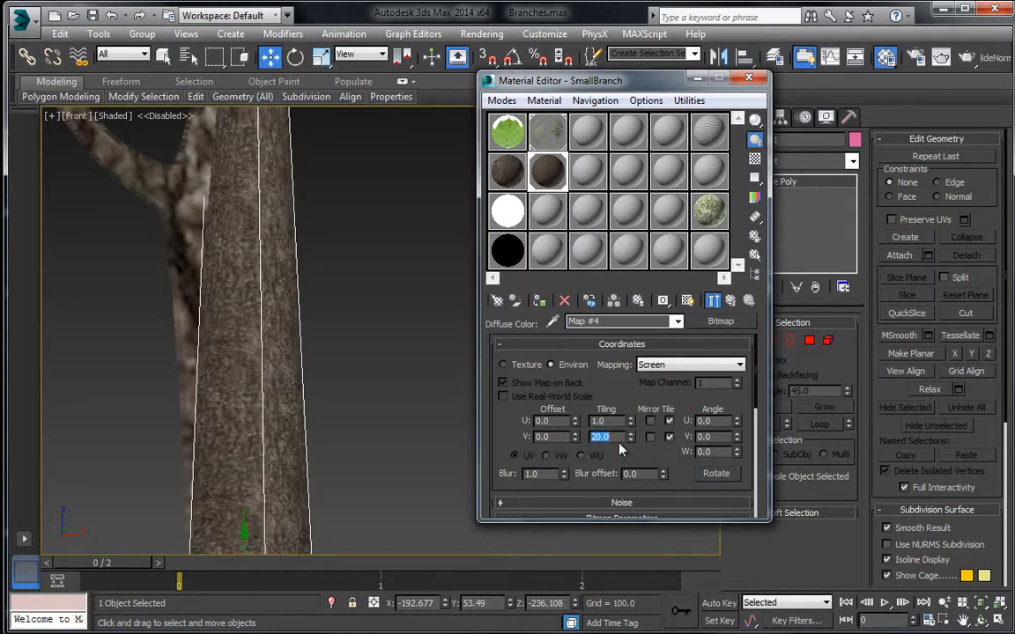
{"action": "type", "text": "1"}
{"action": "key", "text": "Return"}
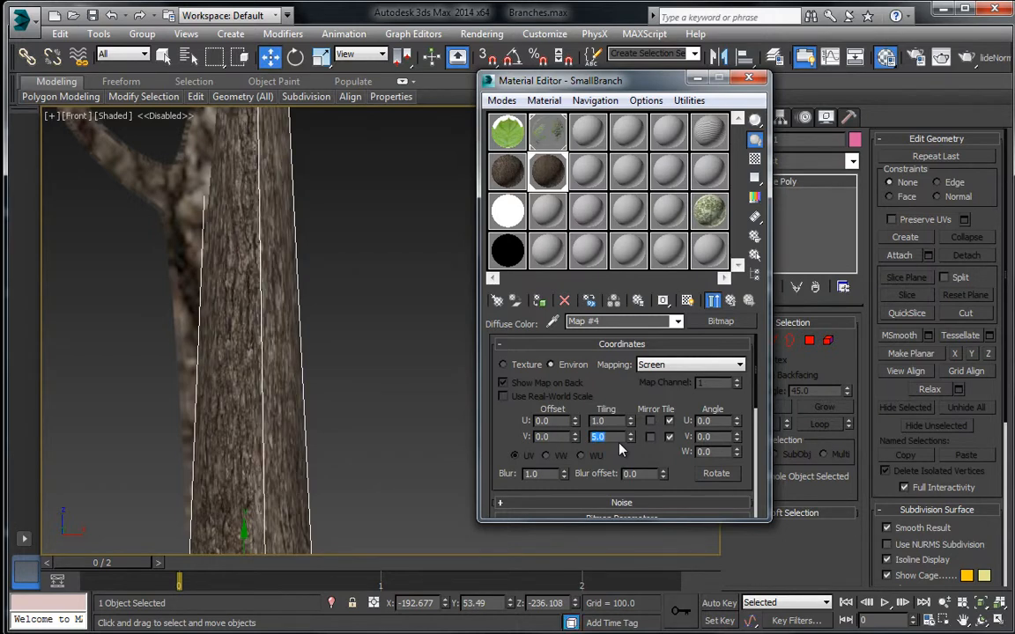
{"action": "type", "text": "10"}
{"action": "key", "text": "Return"}
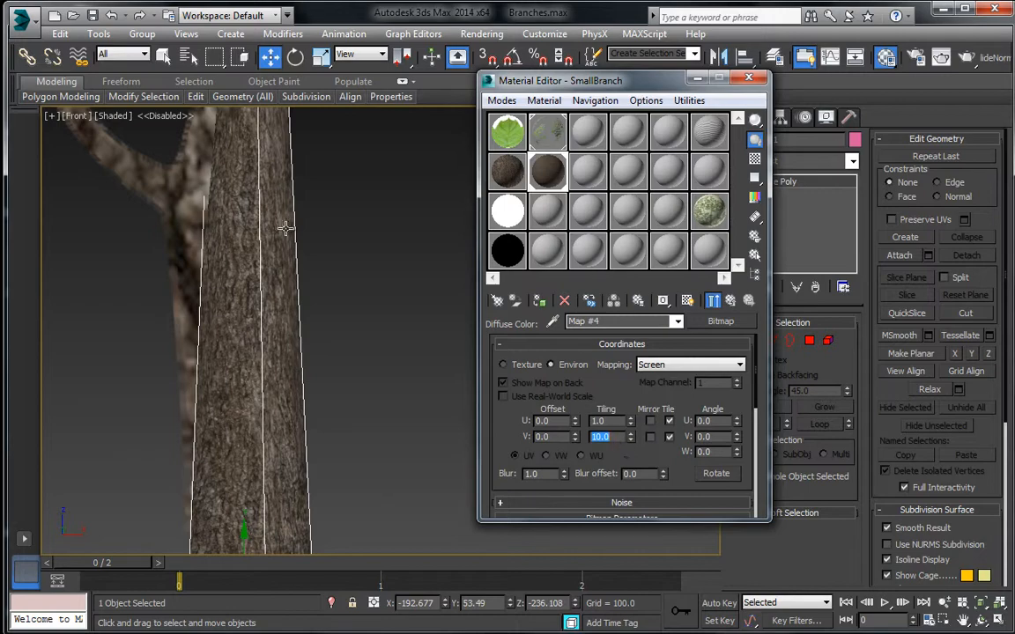
Step: Close the material editor and move the branch card up along the short stem to about Z -92.9
{"action": "scroll", "coordinate": [317, 279], "scroll_direction": "down", "scroll_amount": 6}
{"action": "left_click", "coordinate": [397, 279]}
{"action": "scroll", "coordinate": [397, 279], "scroll_direction": "down", "scroll_amount": 2}
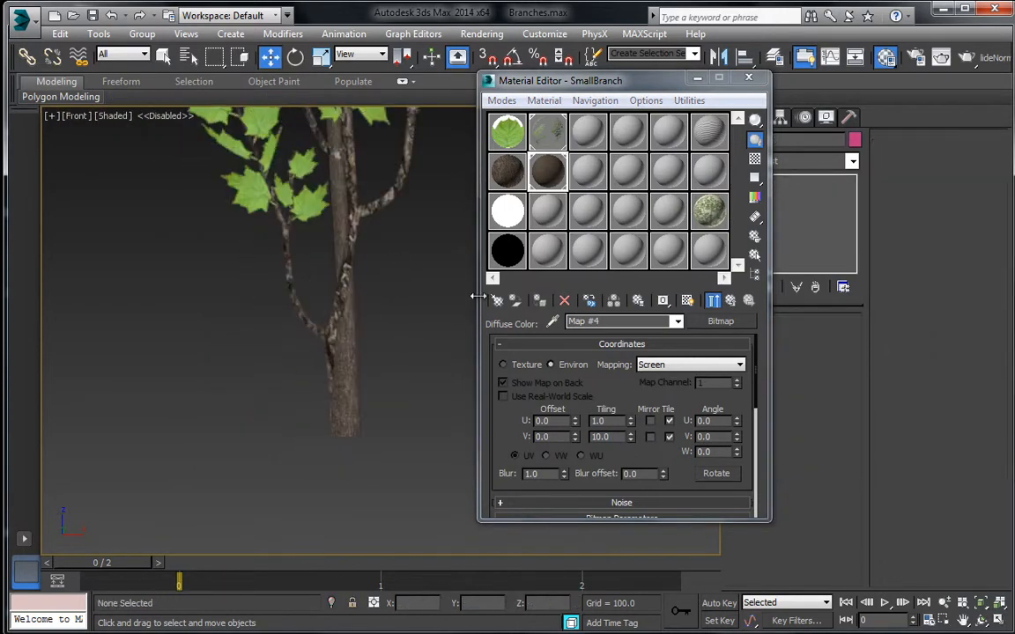
{"action": "left_click", "coordinate": [750, 81]}
{"action": "scroll", "coordinate": [310, 345], "scroll_direction": "down", "scroll_amount": 1}
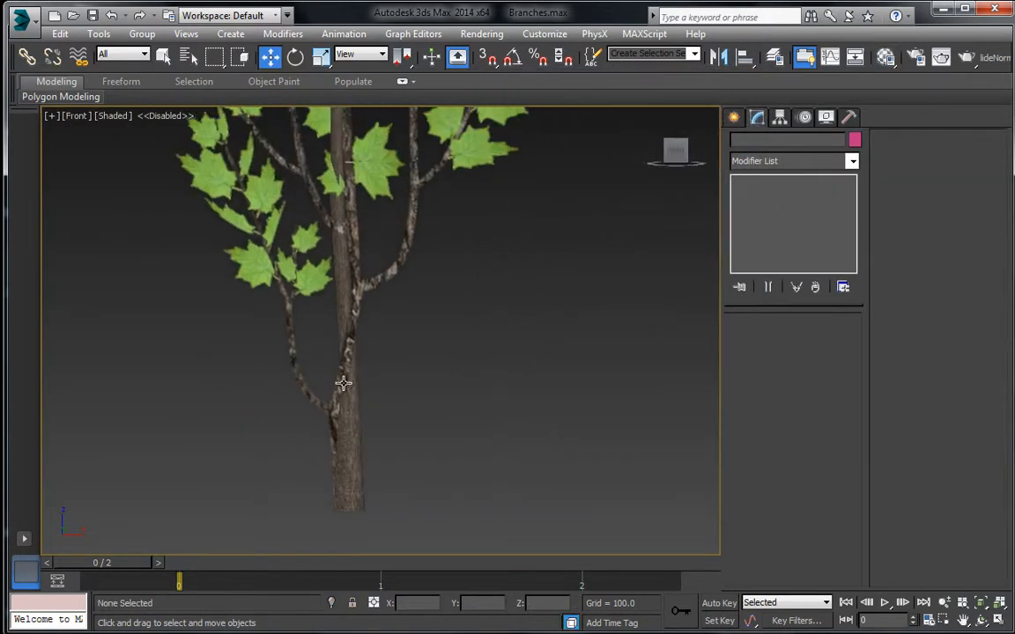
{"action": "left_click", "coordinate": [295, 364]}
{"action": "scroll", "coordinate": [326, 404], "scroll_direction": "down", "scroll_amount": 5}
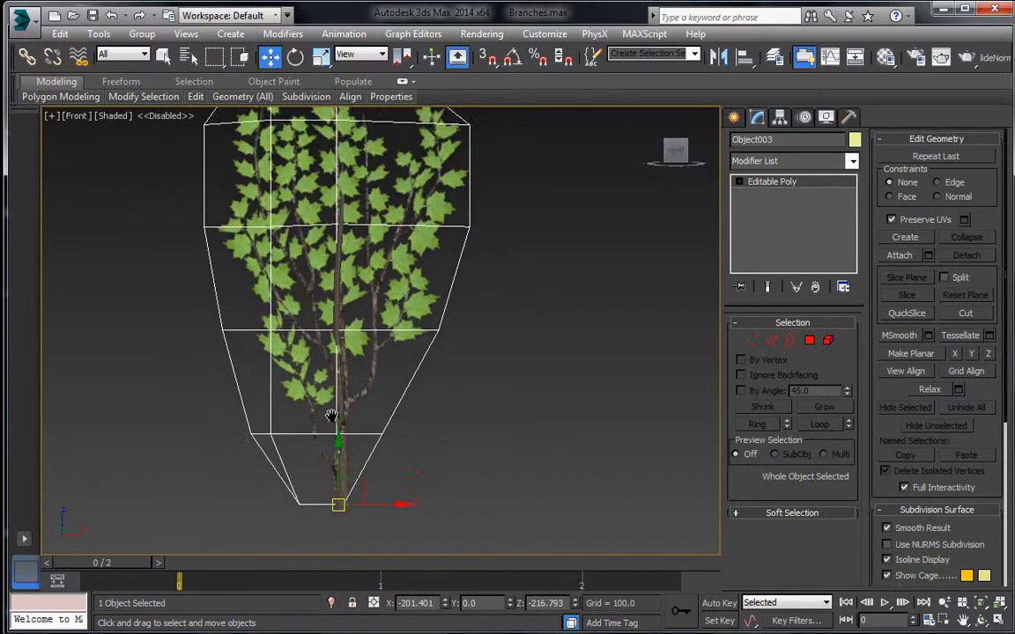
{"action": "left_click_drag", "start_coordinate": [368, 492], "coordinate": [368, 445]}
Step: Tilt the branch card outward by 39 degrees about X and move its base onto the stem's centre
{"action": "key", "text": "t"}
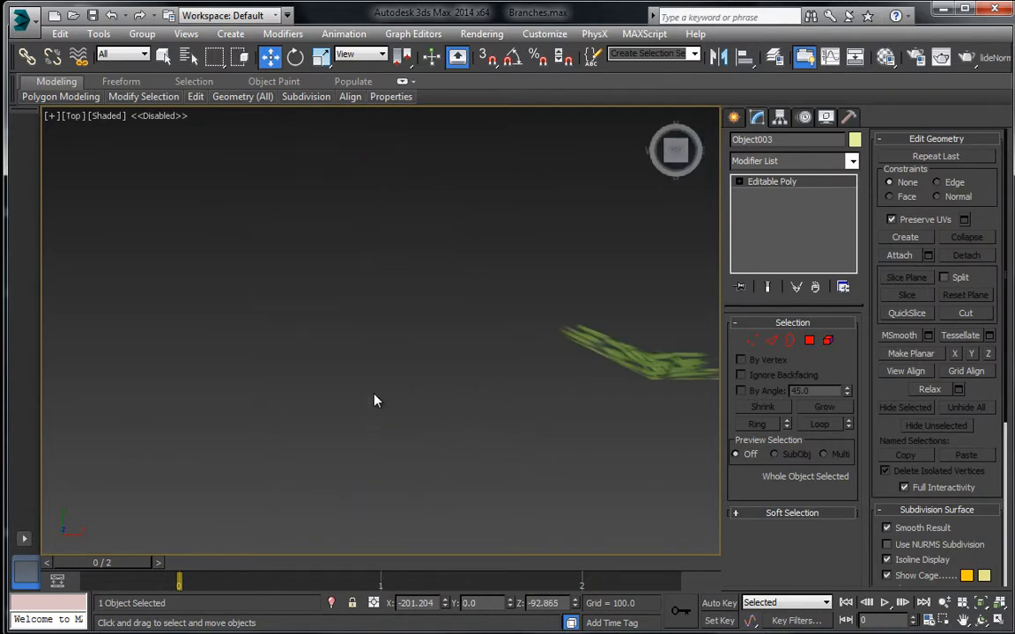
{"action": "key", "text": "z"}
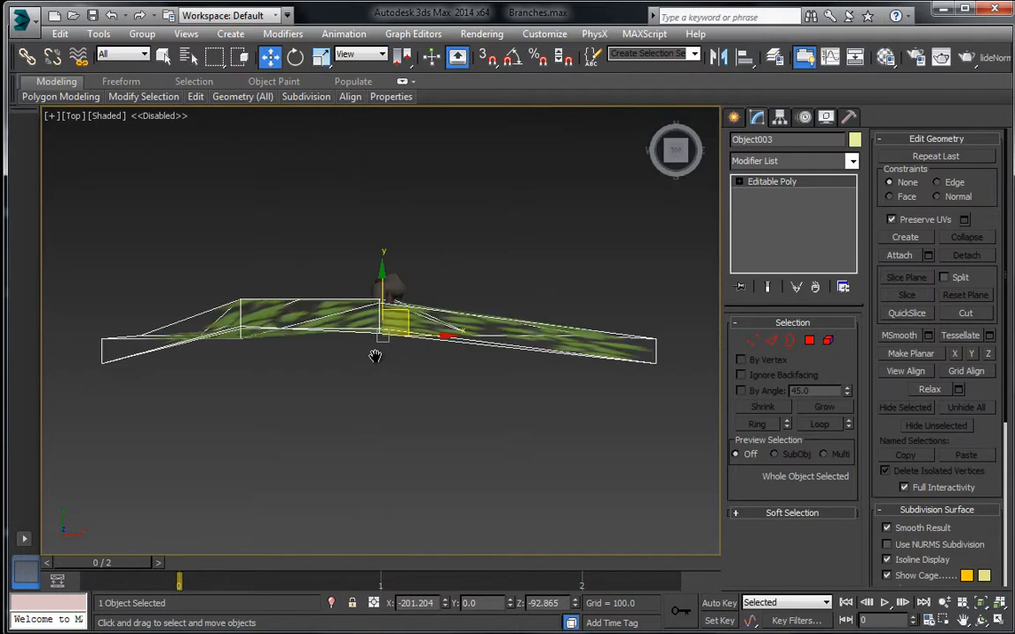
{"action": "left_click", "coordinate": [295, 57]}
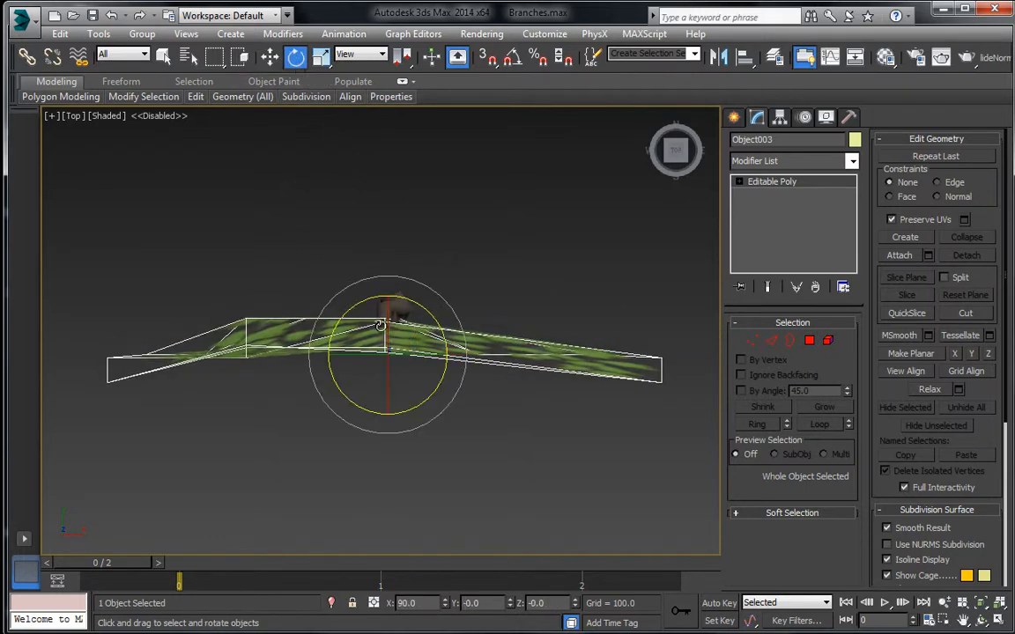
{"action": "left_click_drag", "start_coordinate": [380, 326], "coordinate": [386, 391]}
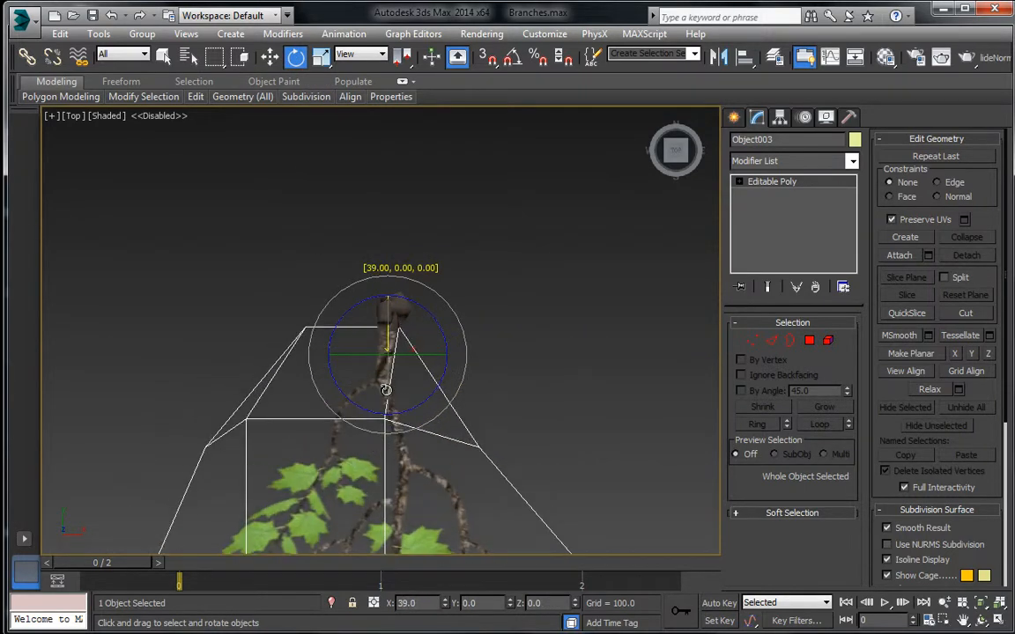
{"action": "left_click", "coordinate": [270, 57]}
{"action": "mouse_move", "coordinate": [432, 355]}
{"action": "left_mouse_down"}
{"action": "mouse_move", "coordinate": [493, 245]}
{"action": "mouse_move", "coordinate": [497, 186]}
{"action": "left_mouse_up"}
Step: Make three rotated copies of the tilted card around the stem and turn the last copy to even out the spacing
{"action": "left_click", "coordinate": [295, 57]}
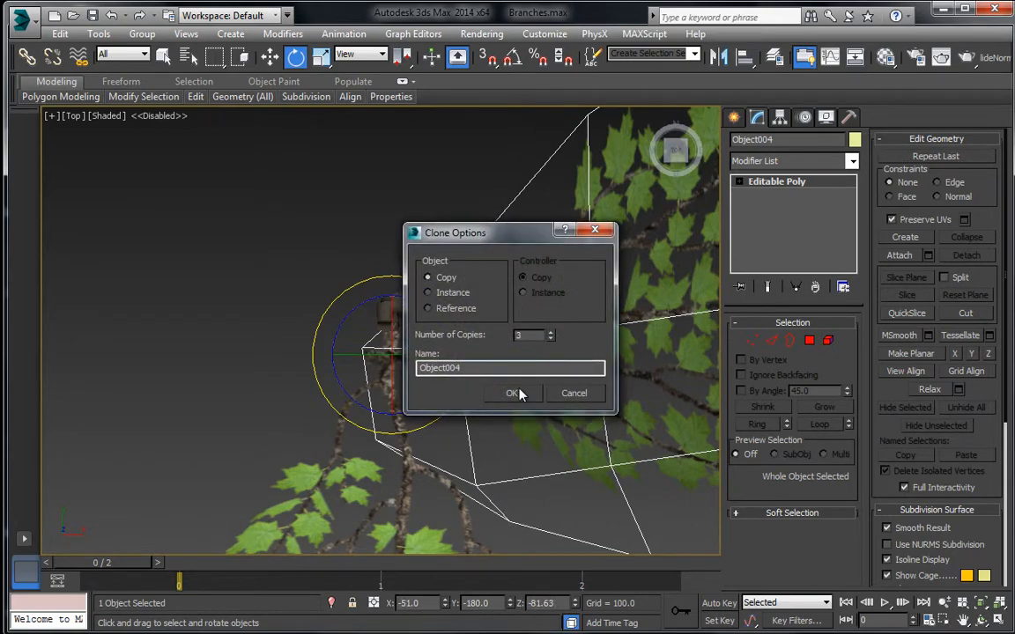
{"action": "left_click", "coordinate": [511, 393]}
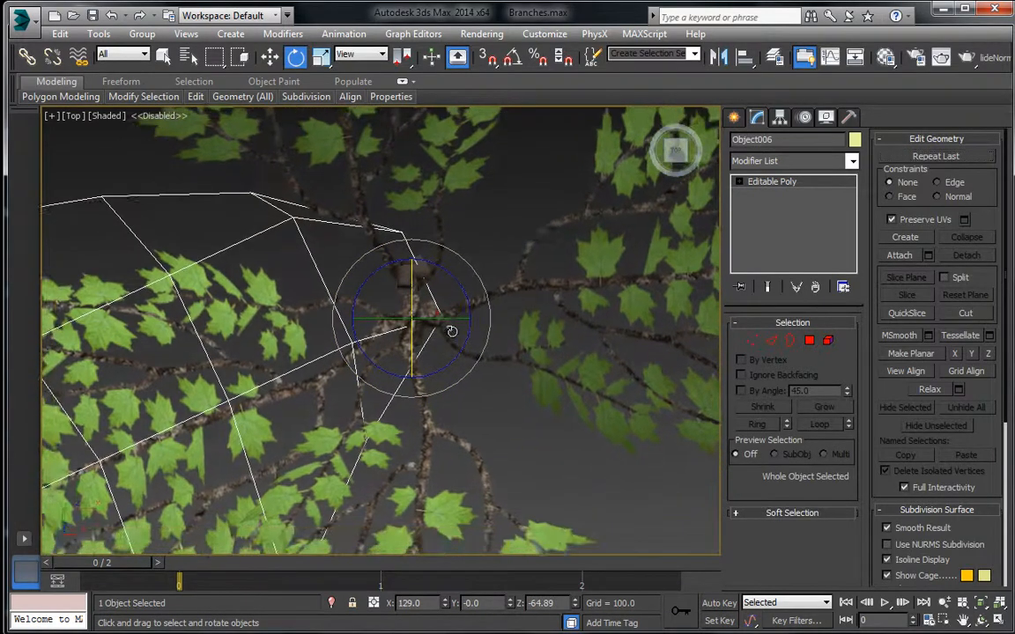
{"action": "scroll", "coordinate": [451, 332], "scroll_direction": "down", "scroll_amount": 3}
{"action": "middle_click_drag", "start_coordinate": [452, 342], "coordinate": [455, 389]}
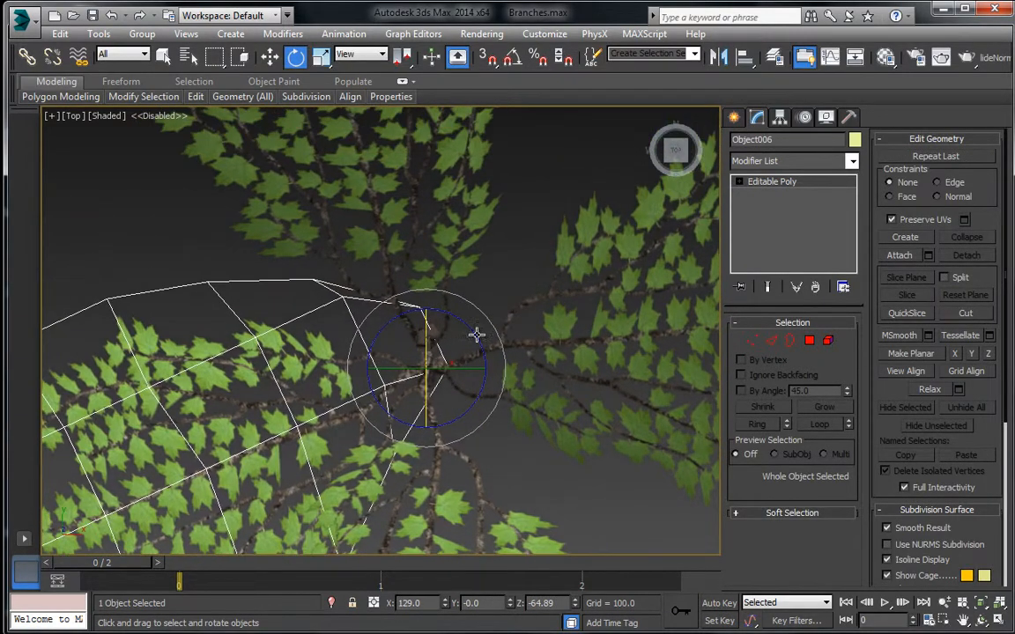
{"action": "middle_click_drag", "start_coordinate": [490, 319], "coordinate": [503, 345]}
{"action": "key", "text": "f"}
{"action": "middle_click_drag", "start_coordinate": [419, 362], "coordinate": [461, 293]}
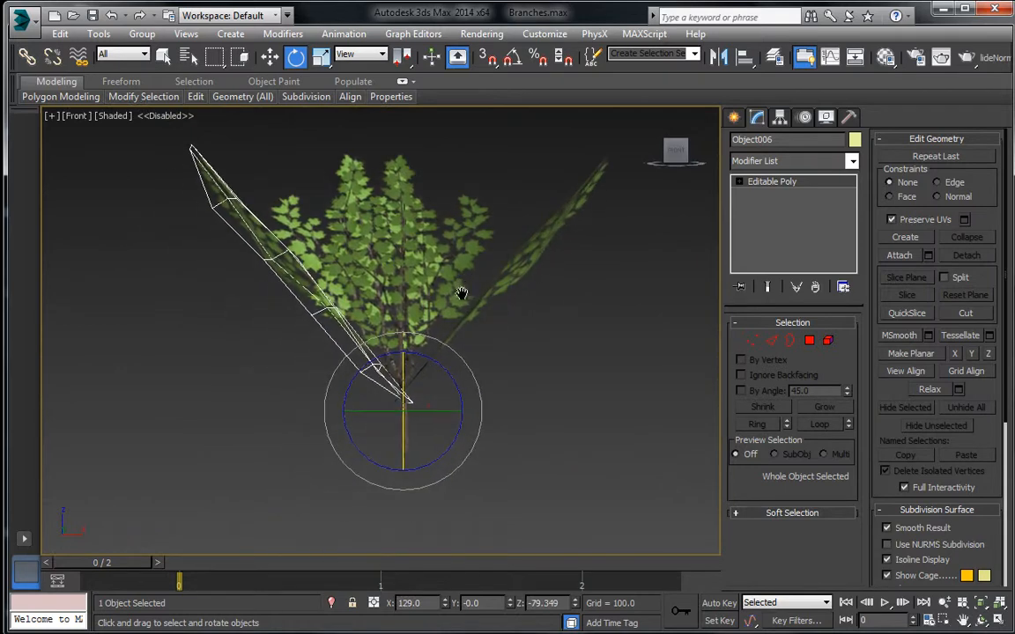
Step: Lower the last copied card along the stem and raise the original front card to about Z 147.7
{"action": "left_click", "coordinate": [271, 59]}
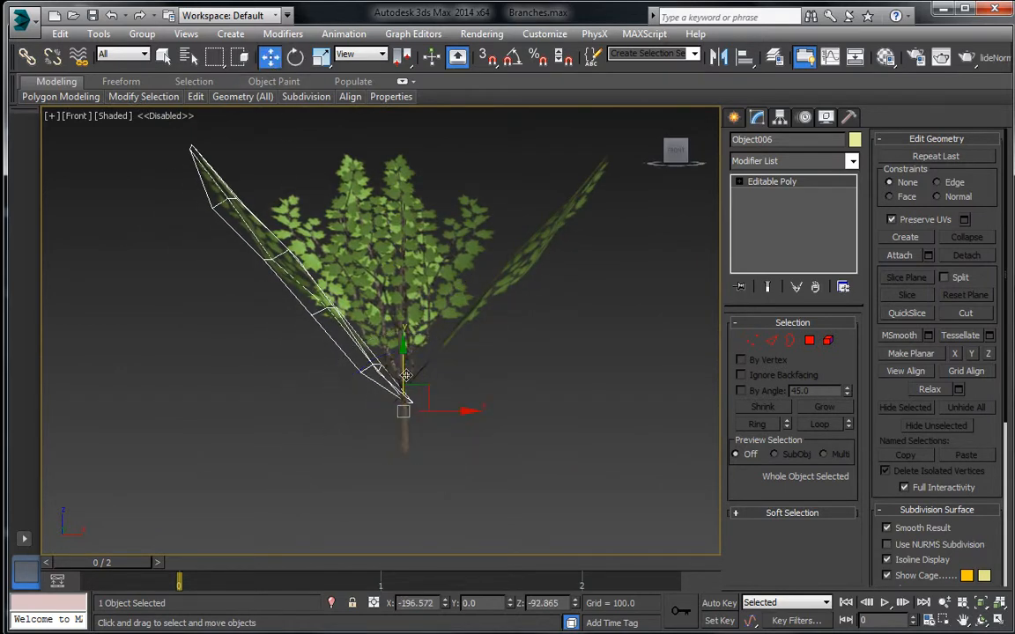
{"action": "left_click_drag", "start_coordinate": [406, 375], "coordinate": [408, 411]}
{"action": "left_click_drag", "start_coordinate": [416, 277], "coordinate": [416, 209]}
{"action": "middle_click_drag", "start_coordinate": [423, 254], "coordinate": [423, 300]}
{"action": "key", "text": "p"}
{"action": "middle_click_drag", "start_coordinate": [420, 343], "coordinate": [411, 403]}
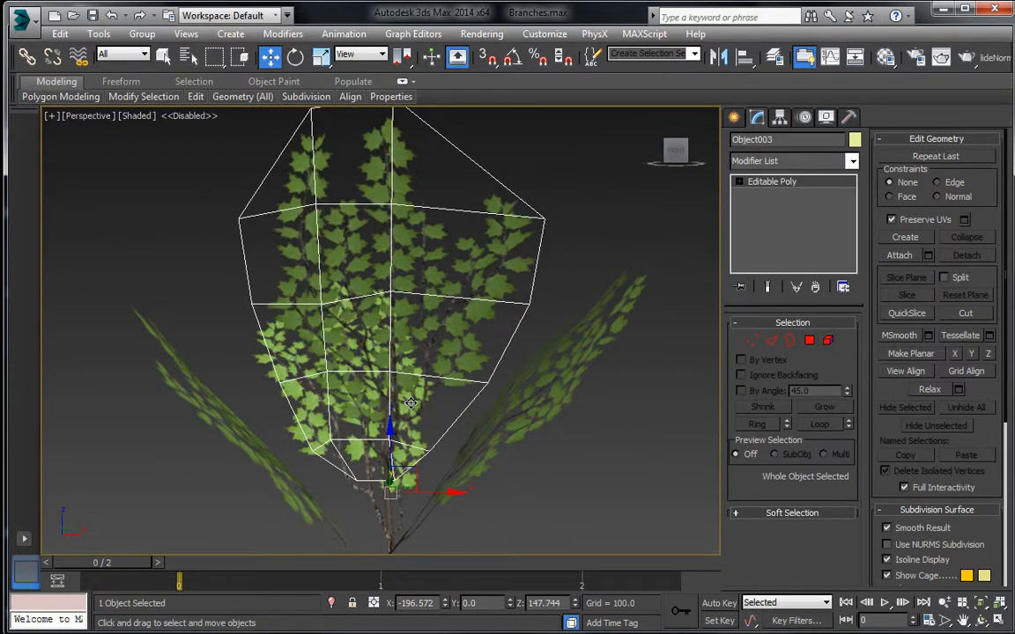
Step: Delete the two side branch cards from the short stem, keeping only the front and back cards
{"action": "key", "text": "t"}
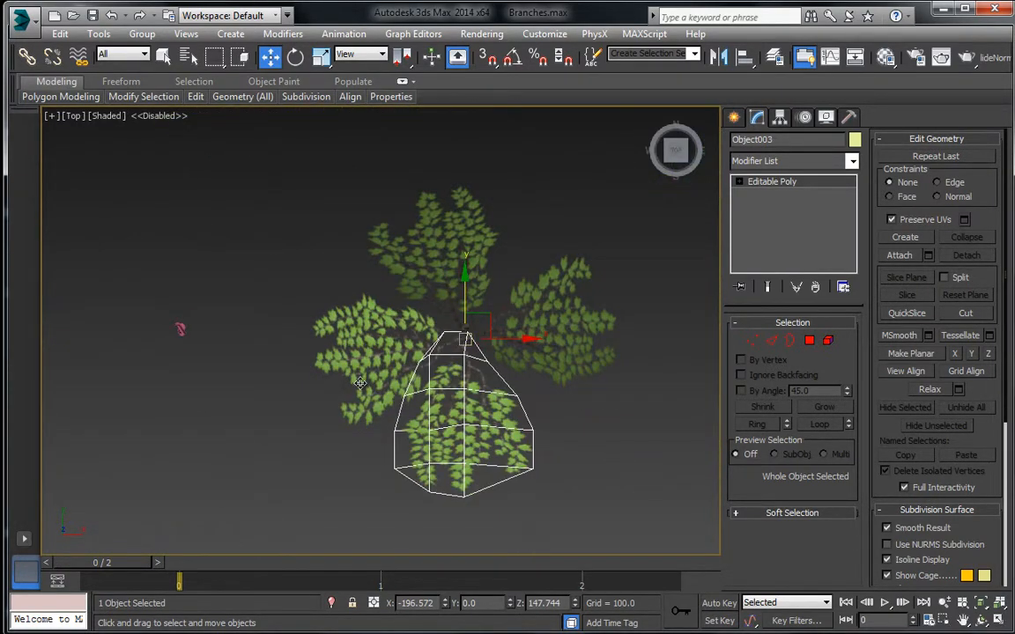
{"action": "left_click", "coordinate": [360, 383]}
{"action": "key", "text": "Delete"}
{"action": "left_click", "coordinate": [560, 316]}
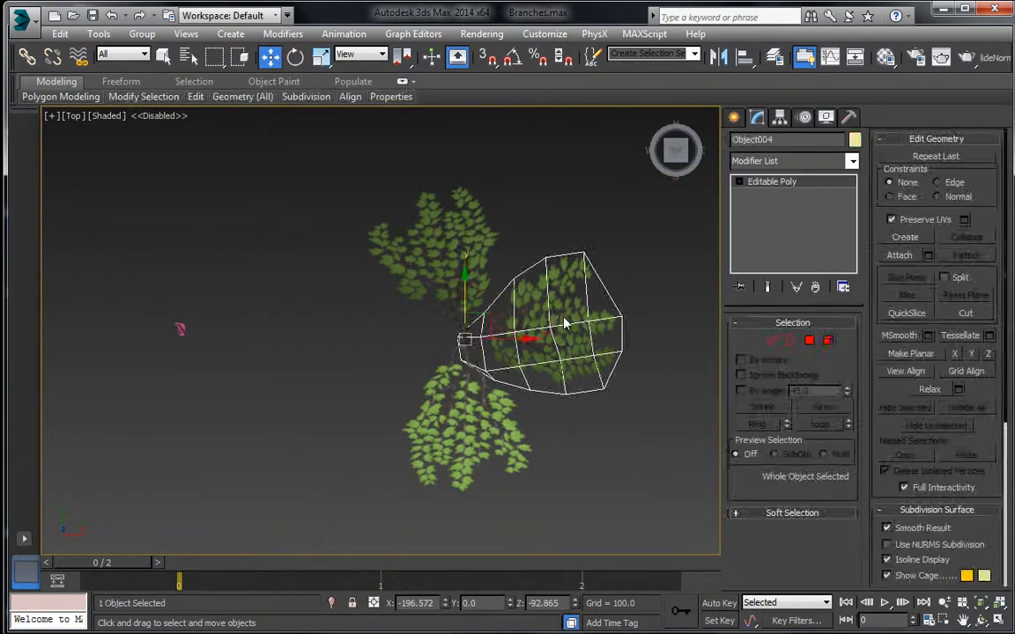
{"action": "key", "text": "Delete"}
{"action": "scroll", "coordinate": [503, 363], "scroll_direction": "down", "scroll_amount": 4}
{"action": "key", "text": "f"}
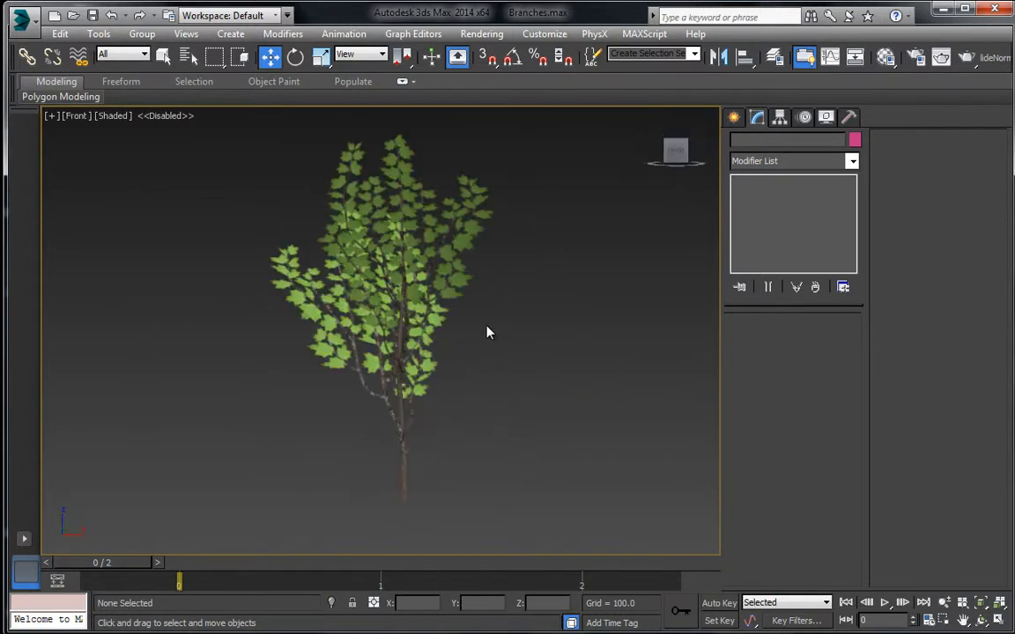
{"action": "scroll", "coordinate": [487, 333], "scroll_direction": "down", "scroll_amount": 4}
{"action": "middle_click_drag", "start_coordinate": [572, 187], "coordinate": [491, 336]}
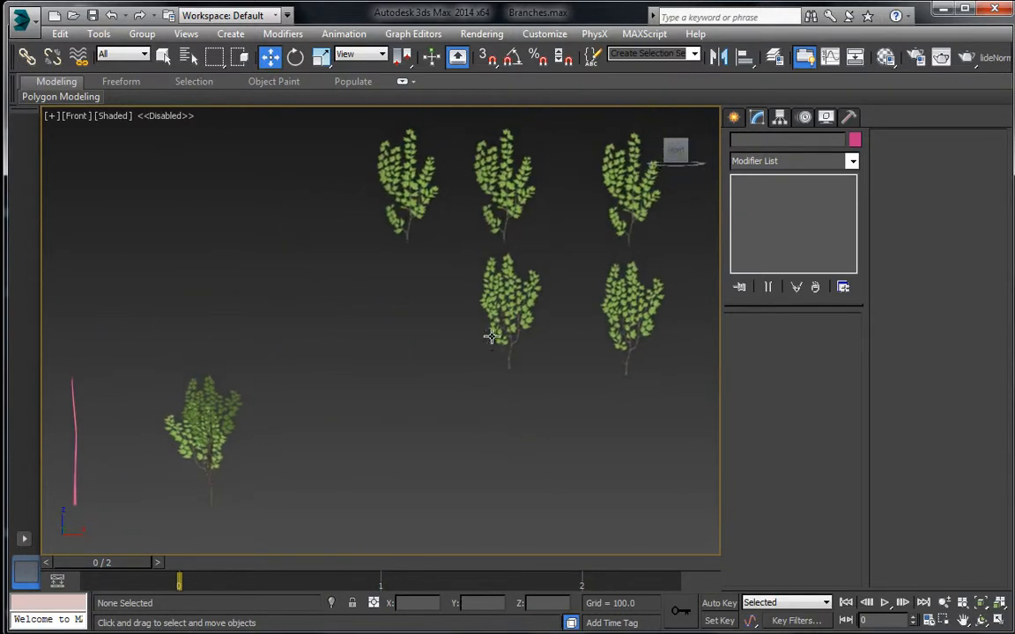
Step: Move the first flat branch card of the upper row onto the short stem, its base at about Z 137
{"action": "left_click", "coordinate": [393, 181]}
{"action": "middle_click_drag", "start_coordinate": [390, 187], "coordinate": [472, 187]}
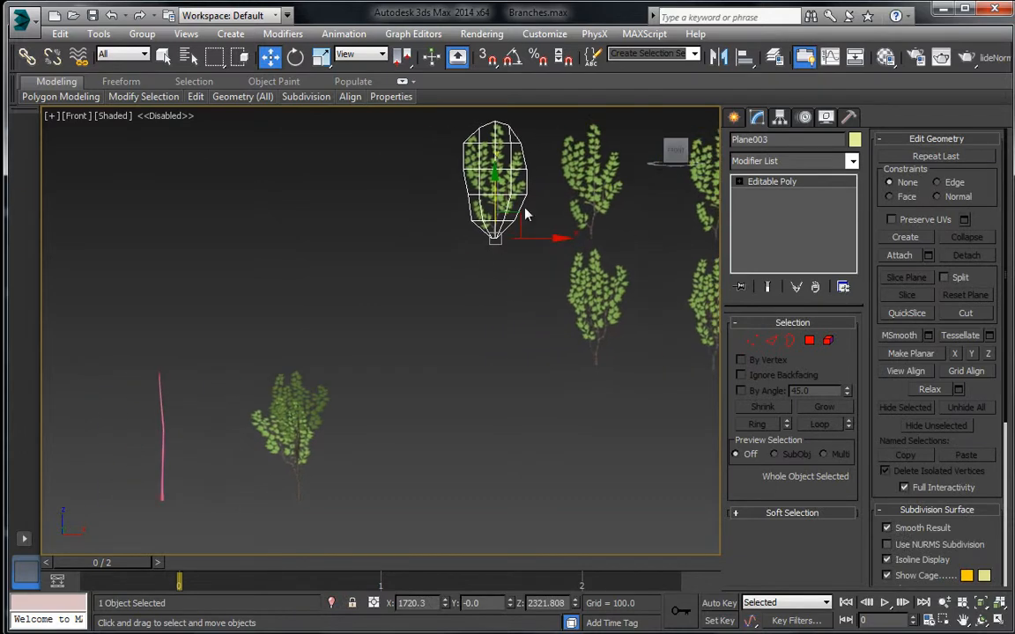
{"action": "left_click_drag", "start_coordinate": [506, 225], "coordinate": [320, 412]}
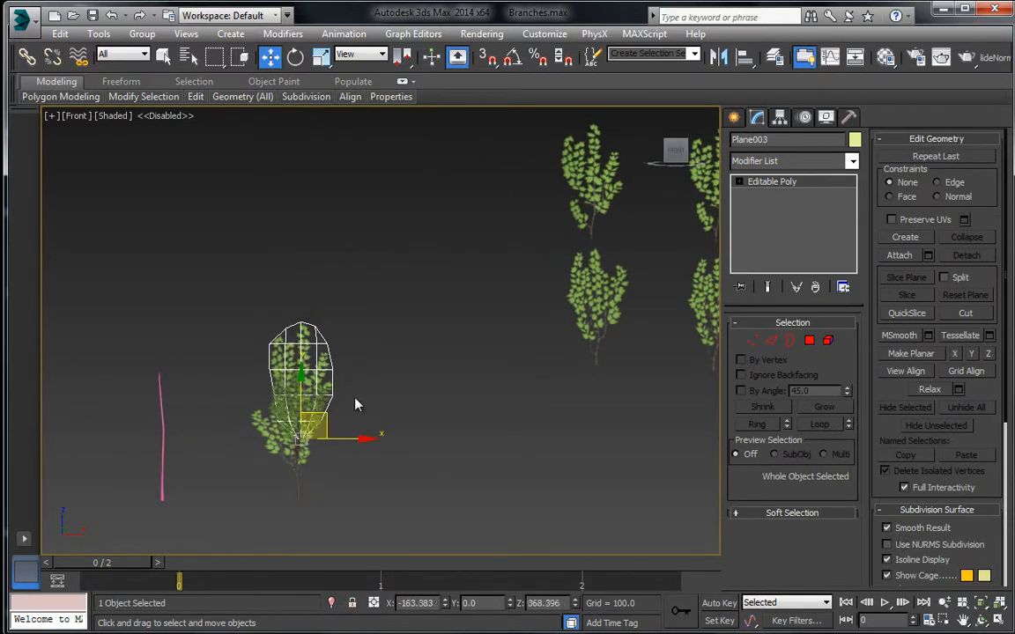
{"action": "middle_click_drag", "start_coordinate": [323, 398], "coordinate": [360, 355]}
{"action": "scroll", "coordinate": [357, 364], "scroll_direction": "up", "scroll_amount": 10}
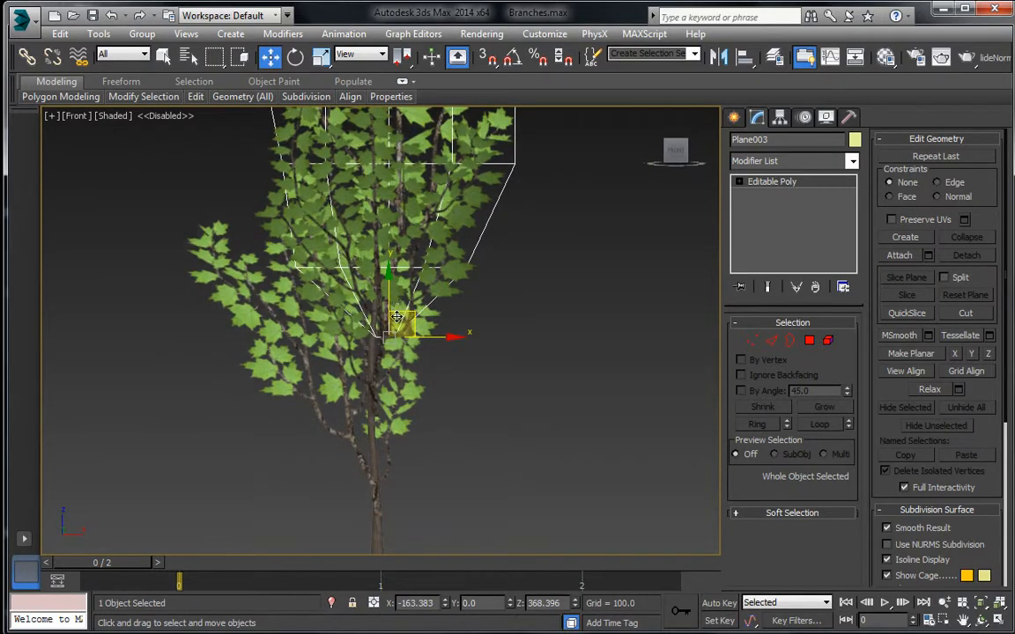
{"action": "left_click_drag", "start_coordinate": [398, 317], "coordinate": [391, 419]}
{"action": "key", "text": "t"}
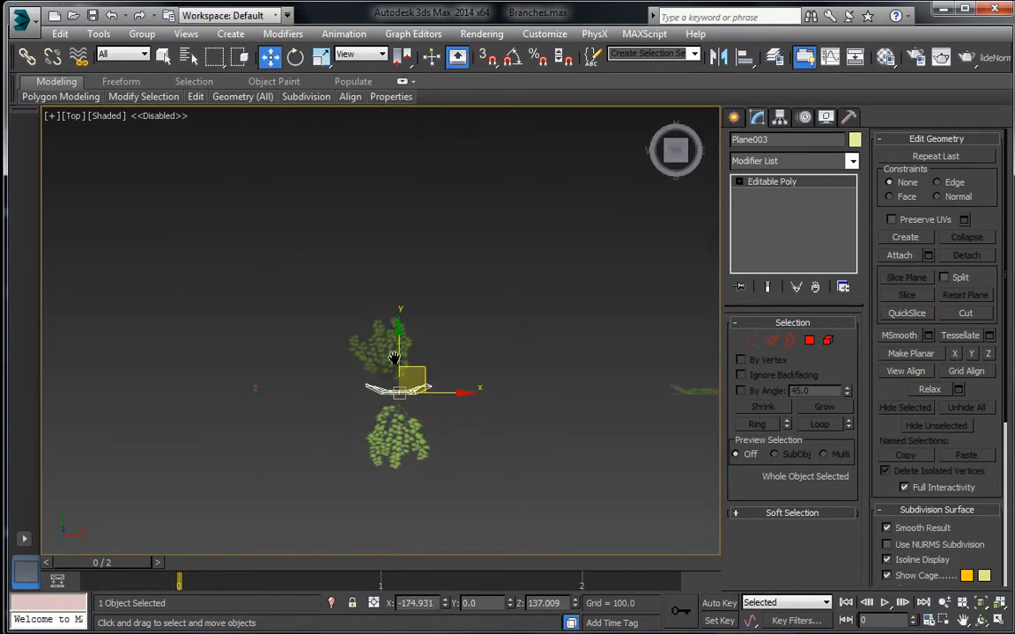
{"action": "scroll", "coordinate": [393, 357], "scroll_direction": "up", "scroll_amount": 8}
{"action": "mouse_move", "coordinate": [460, 284]}
{"action": "left_mouse_down"}
{"action": "mouse_move", "coordinate": [462, 353]}
{"action": "mouse_move", "coordinate": [462, 292]}
{"action": "left_mouse_up"}
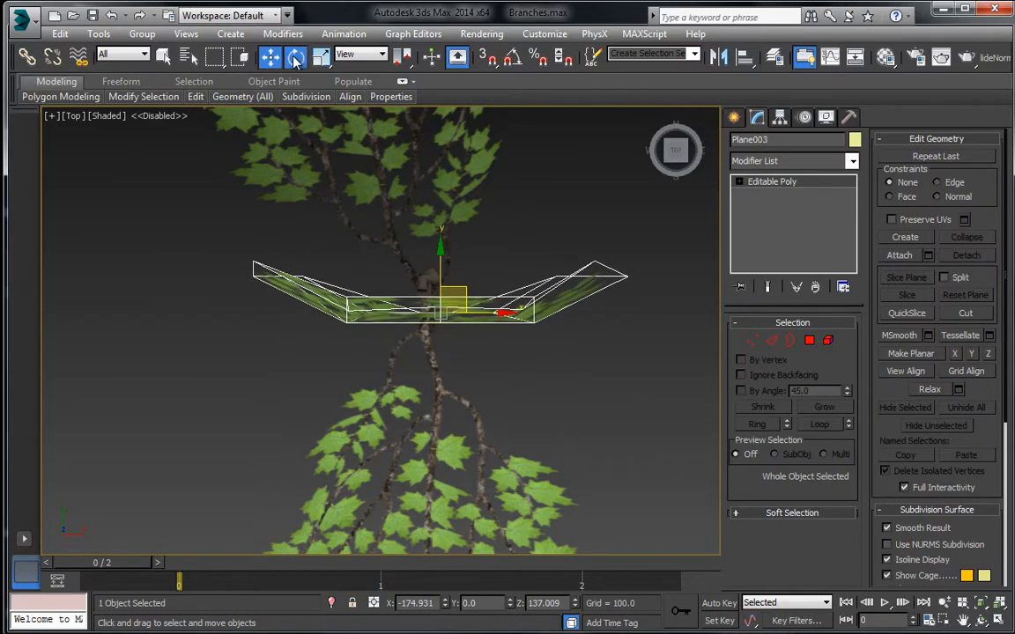
Step: Rotate the new card outward to one side of the stem and make one rotated copy on the opposite side
{"action": "left_click", "coordinate": [296, 58]}
{"action": "mouse_move", "coordinate": [403, 351]}
{"action": "left_mouse_down"}
{"action": "mouse_move", "coordinate": [436, 328]}
{"action": "mouse_move", "coordinate": [487, 322]}
{"action": "mouse_move", "coordinate": [481, 333]}
{"action": "mouse_move", "coordinate": [414, 328]}
{"action": "mouse_move", "coordinate": [401, 341]}
{"action": "left_mouse_up"}
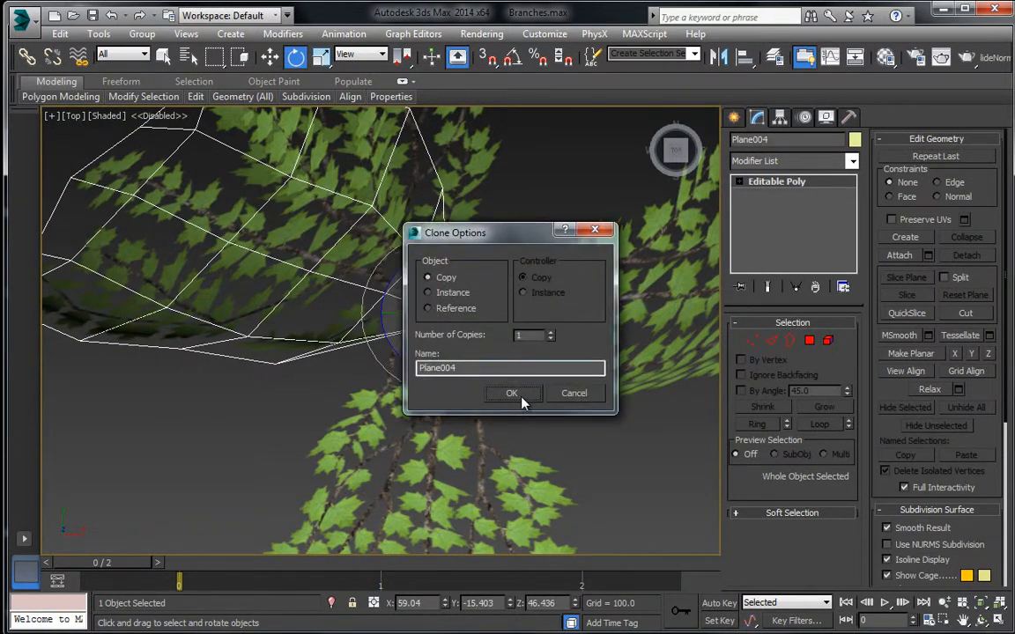
{"action": "left_click", "coordinate": [577, 396]}
{"action": "mouse_move", "coordinate": [535, 329]}
{"action": "left_mouse_down", "text": "shift"}
{"action": "mouse_move", "coordinate": [433, 427]}
{"action": "mouse_move", "coordinate": [142, 356]}
{"action": "mouse_move", "coordinate": [299, 502]}
{"action": "mouse_move", "coordinate": [387, 612]}
{"action": "left_mouse_up", "text": "shift"}
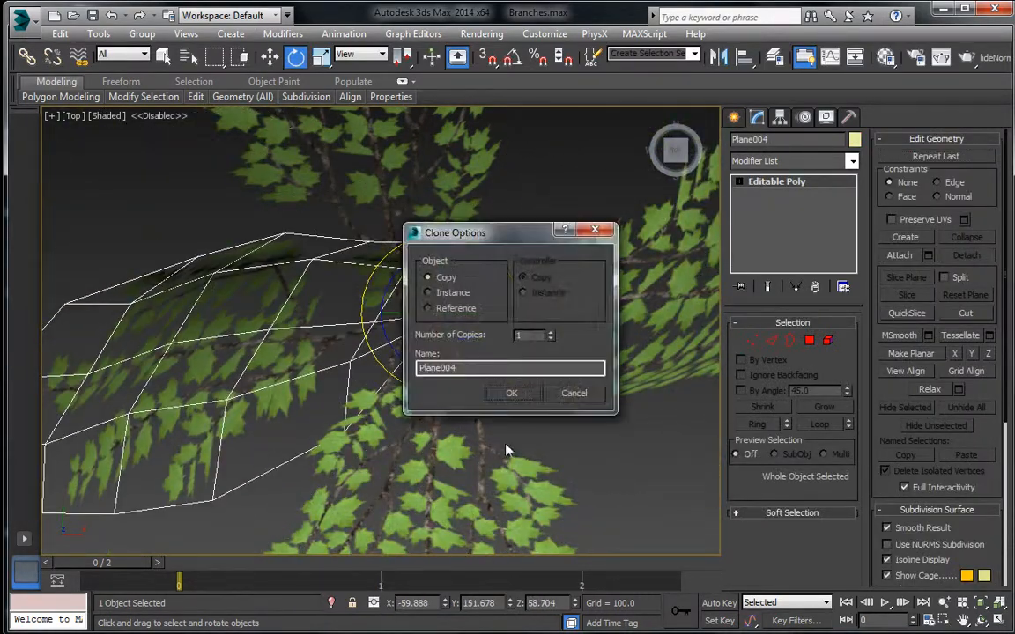
{"action": "left_click", "coordinate": [516, 393]}
Step: Lower the copied card along the stem to about Z 32.9
{"action": "left_click_drag", "start_coordinate": [425, 298], "coordinate": [424, 271]}
{"action": "left_click_drag", "start_coordinate": [519, 309], "coordinate": [344, 335]}
{"action": "key", "text": "ctrl+r"}
{"action": "left_click", "coordinate": [269, 56]}
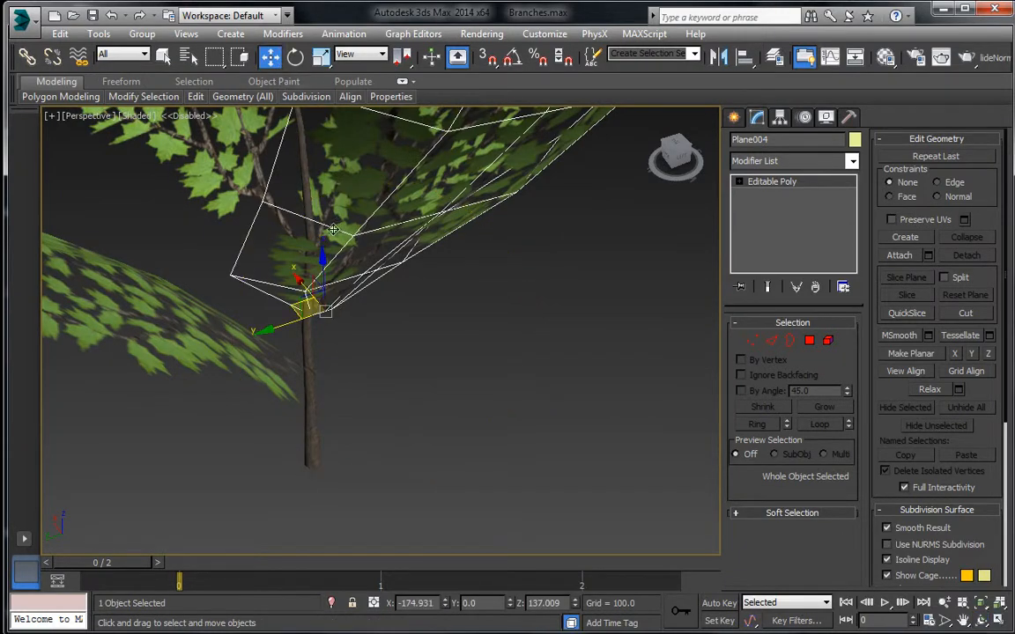
{"action": "left_click_drag", "start_coordinate": [326, 267], "coordinate": [326, 305]}
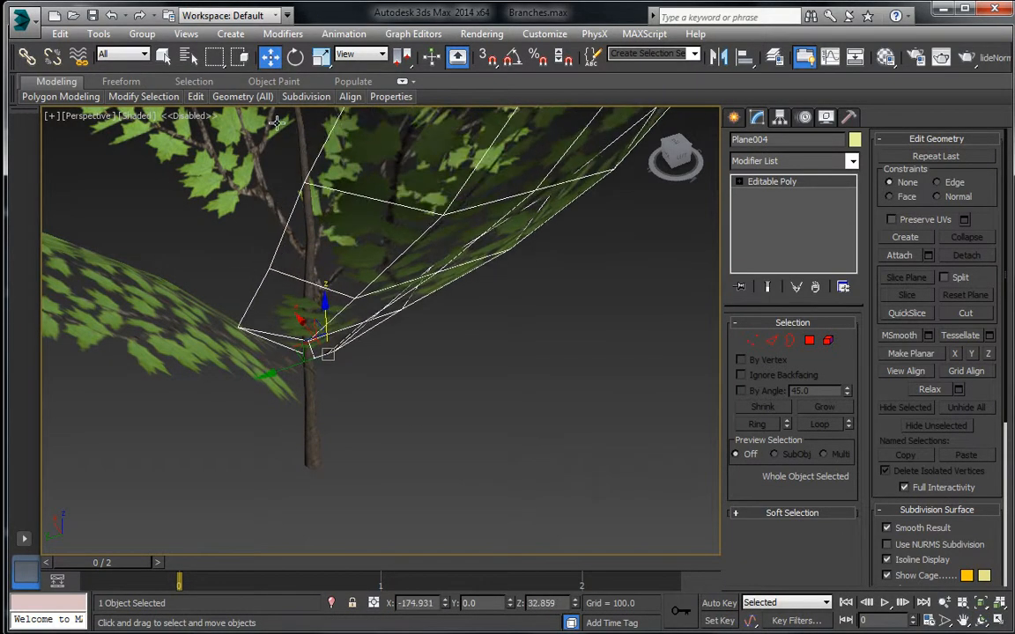
Step: Set the rotation's reference coordinate system to Local and tilt the lowered copy further outward
{"action": "left_click", "coordinate": [295, 58]}
{"action": "left_click_drag", "start_coordinate": [278, 340], "coordinate": [282, 284]}
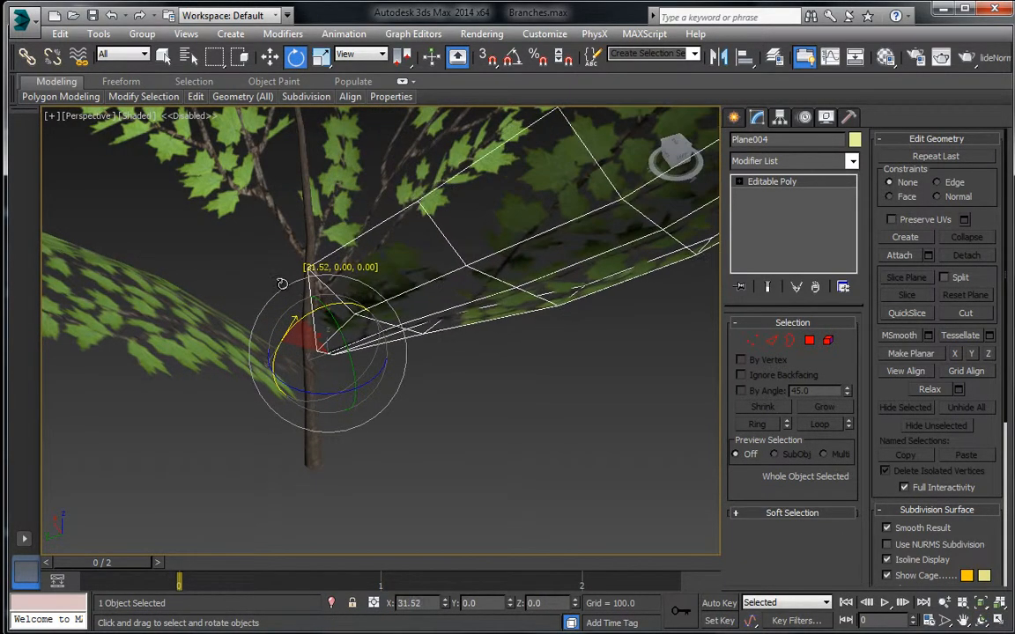
{"action": "left_click", "coordinate": [360, 54]}
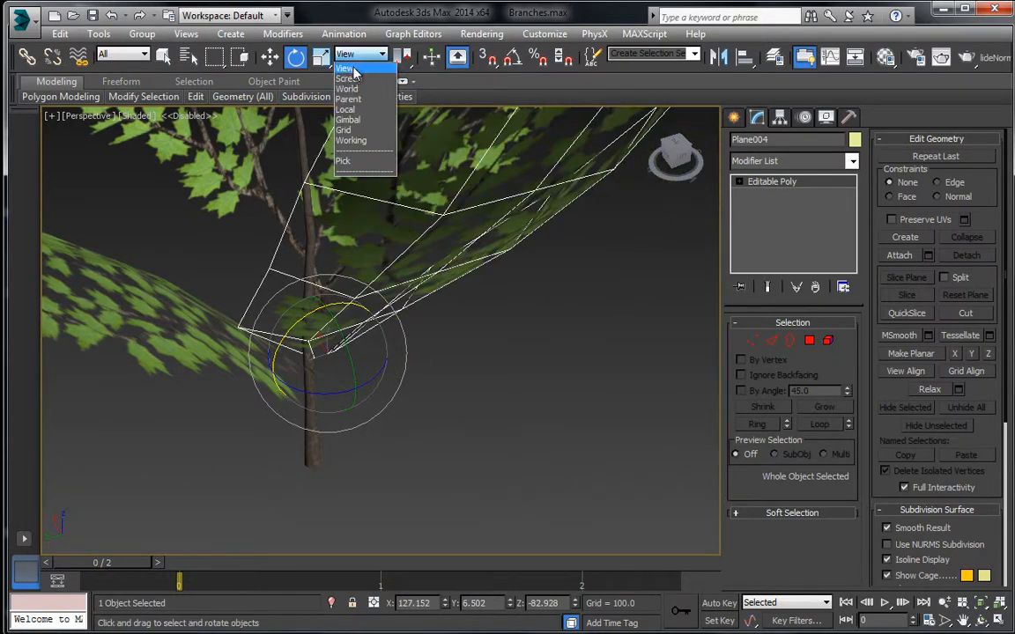
{"action": "left_click", "coordinate": [357, 109]}
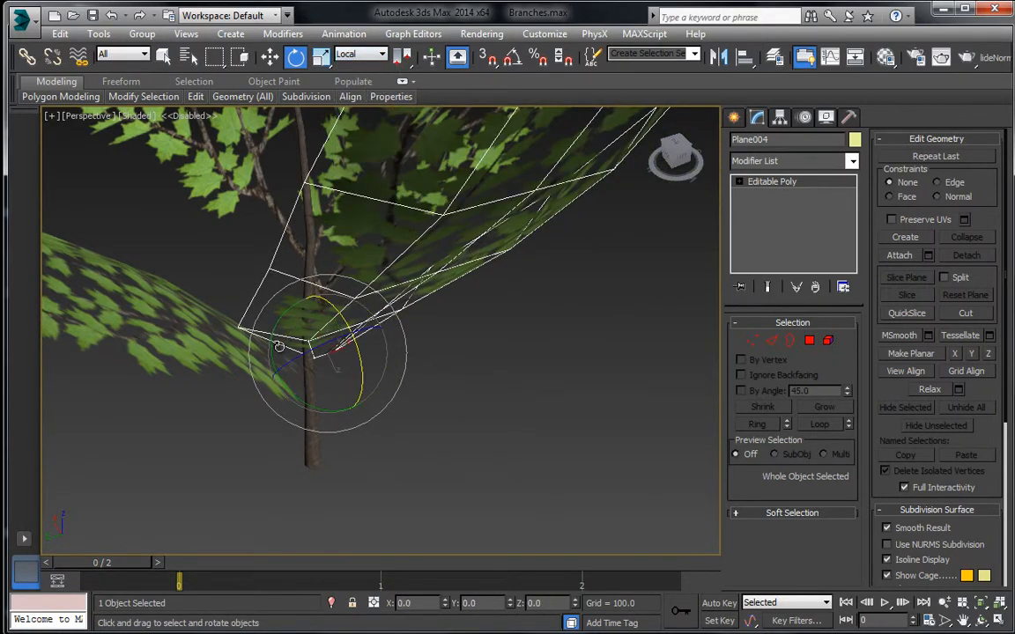
{"action": "left_click_drag", "start_coordinate": [289, 358], "coordinate": [335, 301]}
{"action": "middle_click_drag", "start_coordinate": [335, 301], "coordinate": [344, 341], "text": "alt"}
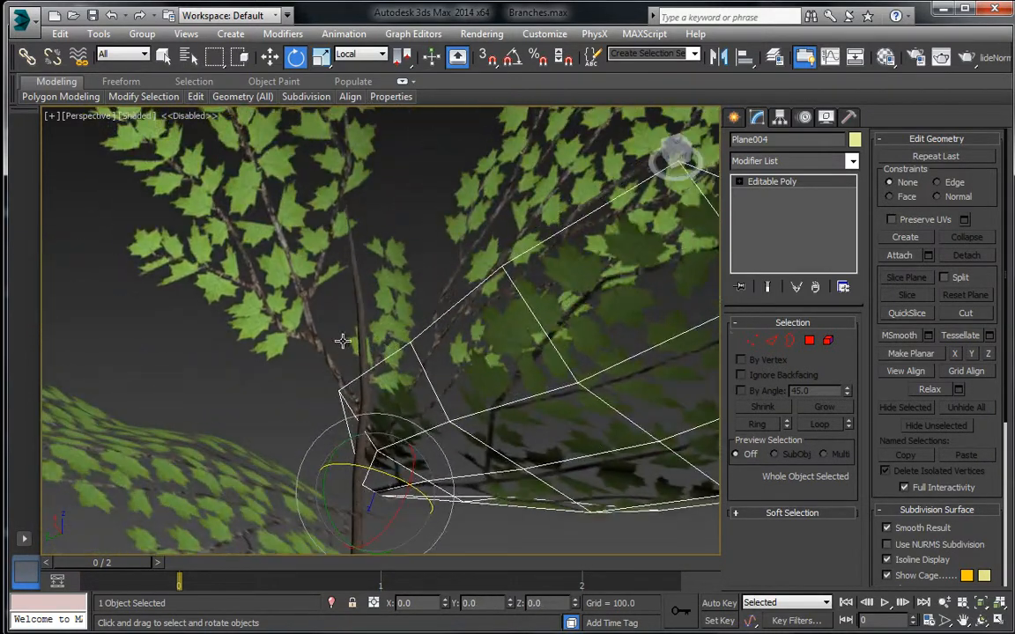
Step: Adjust the tilt of the opposite side card, Plane003, about its local axes
{"action": "left_click", "coordinate": [310, 304]}
{"action": "left_click_drag", "start_coordinate": [369, 465], "coordinate": [432, 412]}
{"action": "middle_click_drag", "start_coordinate": [432, 411], "coordinate": [516, 291], "text": "alt"}
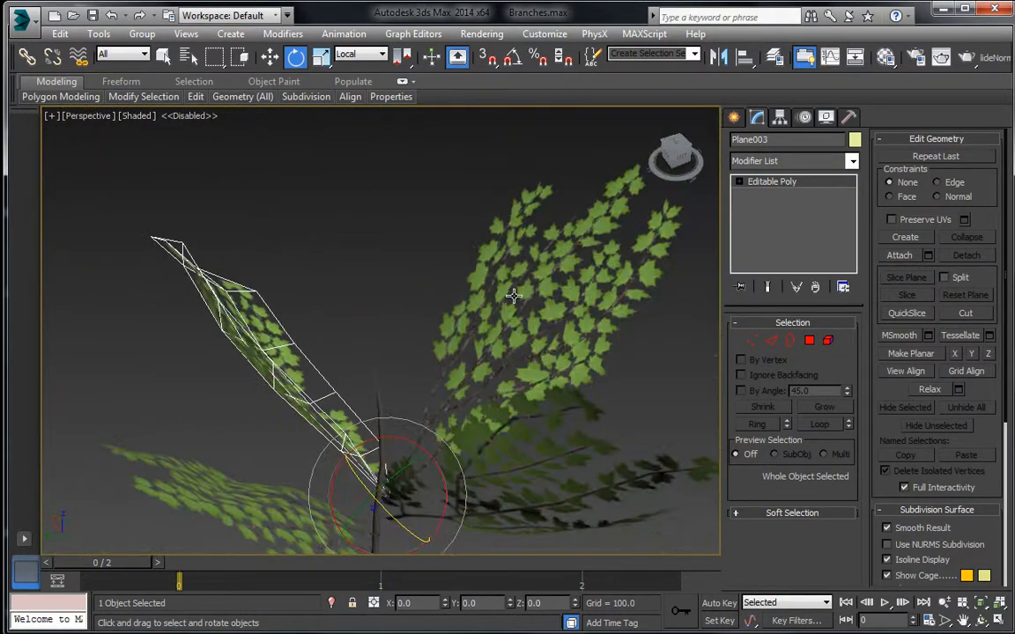
{"action": "left_click", "coordinate": [426, 405]}
{"action": "mouse_move", "coordinate": [397, 457]}
{"action": "left_mouse_down"}
{"action": "mouse_move", "coordinate": [397, 445]}
{"action": "mouse_move", "coordinate": [414, 445]}
{"action": "left_mouse_up"}
{"action": "left_click", "coordinate": [323, 383]}
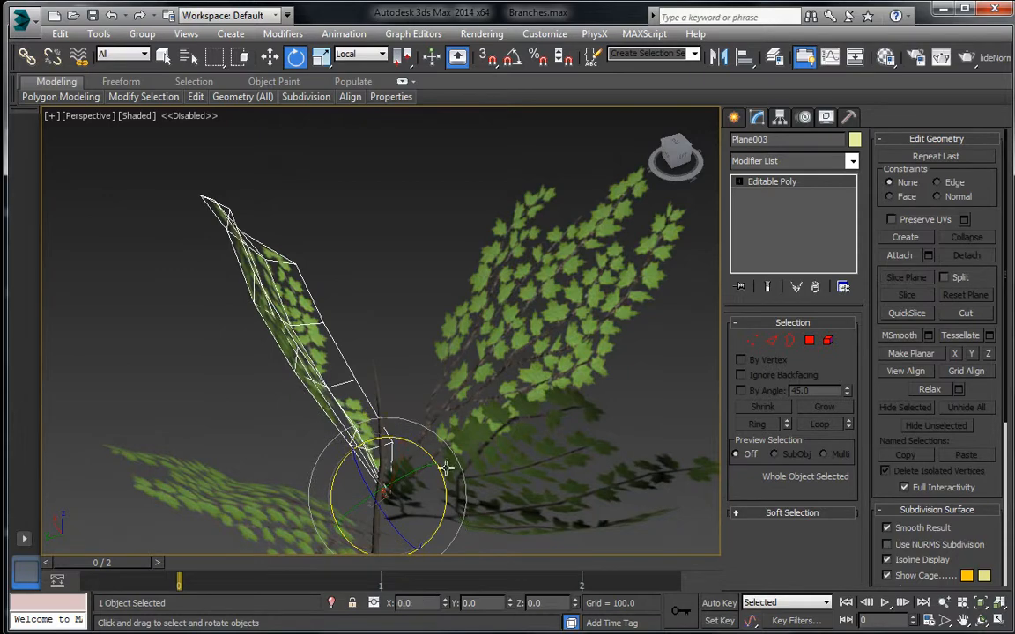
Step: Roll Plane003 about -32 degrees around its local Y axis and bring its tilt closer to the stem
{"action": "middle_click_drag", "start_coordinate": [446, 468], "coordinate": [441, 383]}
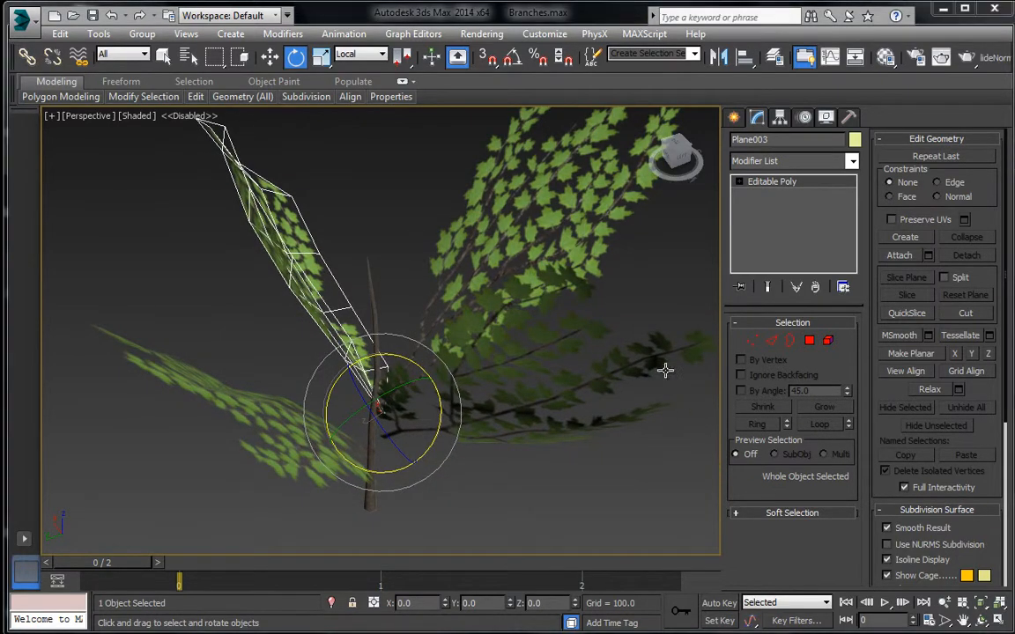
{"action": "mouse_move", "coordinate": [378, 316]}
{"action": "middle_mouse_down"}
{"action": "mouse_move", "coordinate": [409, 309]}
{"action": "mouse_move", "coordinate": [421, 333]}
{"action": "mouse_move", "coordinate": [380, 294]}
{"action": "mouse_move", "coordinate": [514, 297]}
{"action": "mouse_move", "coordinate": [401, 314]}
{"action": "mouse_move", "coordinate": [480, 251]}
{"action": "mouse_move", "coordinate": [385, 301]}
{"action": "middle_mouse_up"}
{"action": "left_click", "coordinate": [295, 57]}
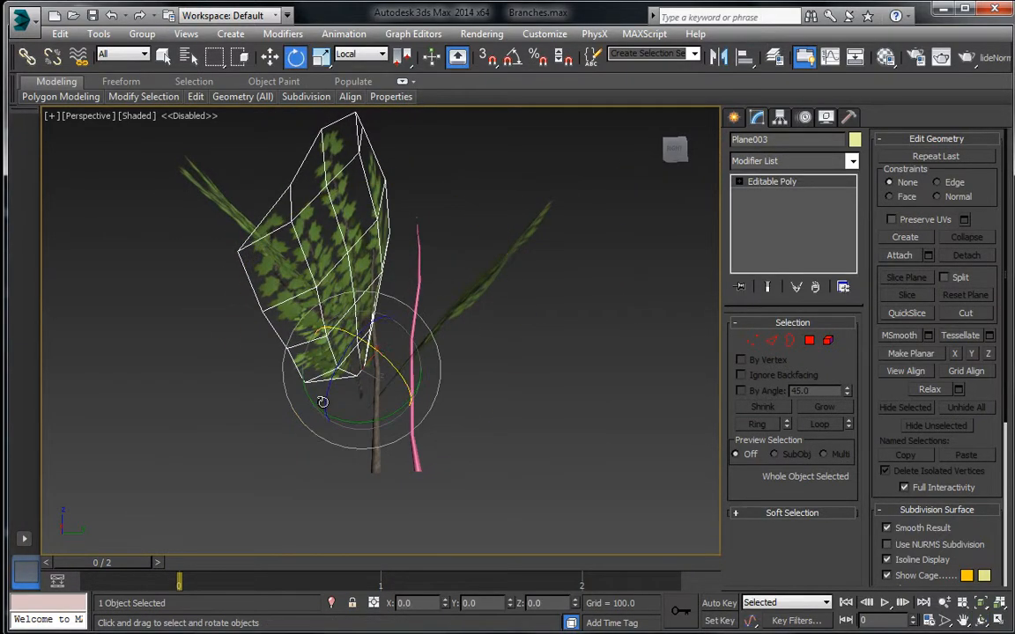
{"action": "left_click_drag", "start_coordinate": [345, 414], "coordinate": [313, 414]}
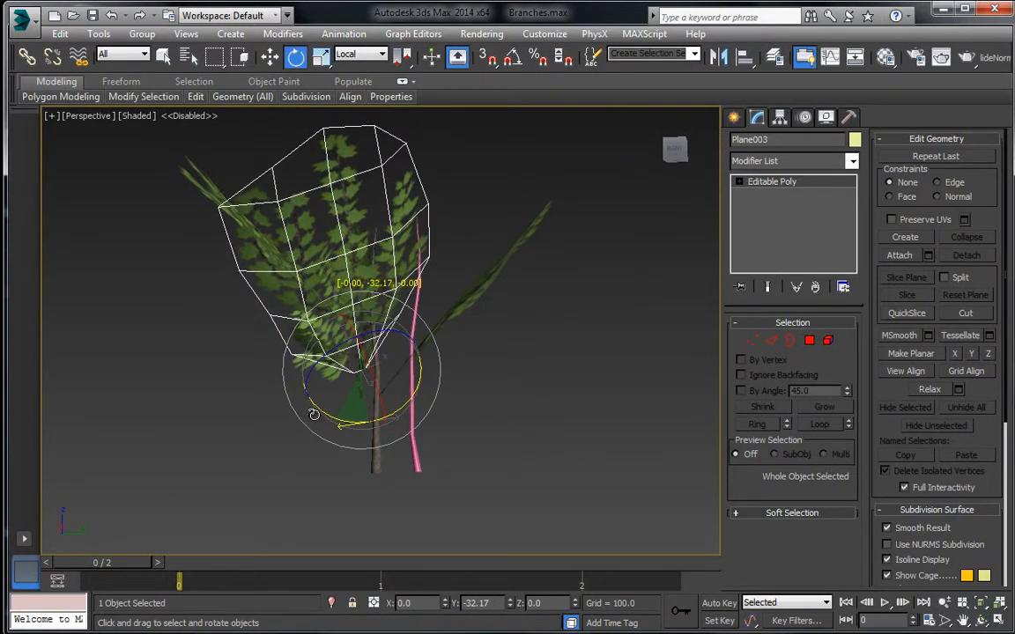
{"action": "middle_click_drag", "start_coordinate": [419, 368], "coordinate": [313, 117], "text": "alt"}
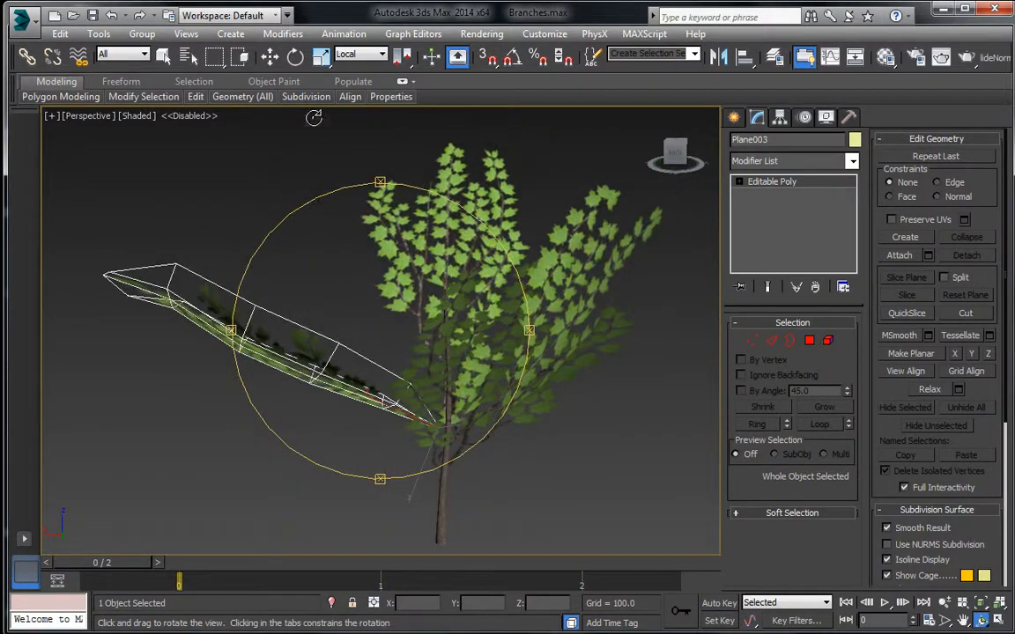
{"action": "left_click", "coordinate": [295, 57]}
{"action": "left_click_drag", "start_coordinate": [434, 355], "coordinate": [424, 353]}
Step: Select all four branch cards and make one copy of the group higher up the stem
{"action": "key", "text": "w"}
{"action": "left_click_drag", "start_coordinate": [147, 158], "coordinate": [680, 274]}
{"action": "left_click_drag", "start_coordinate": [376, 517], "coordinate": [378, 505], "text": "alt"}
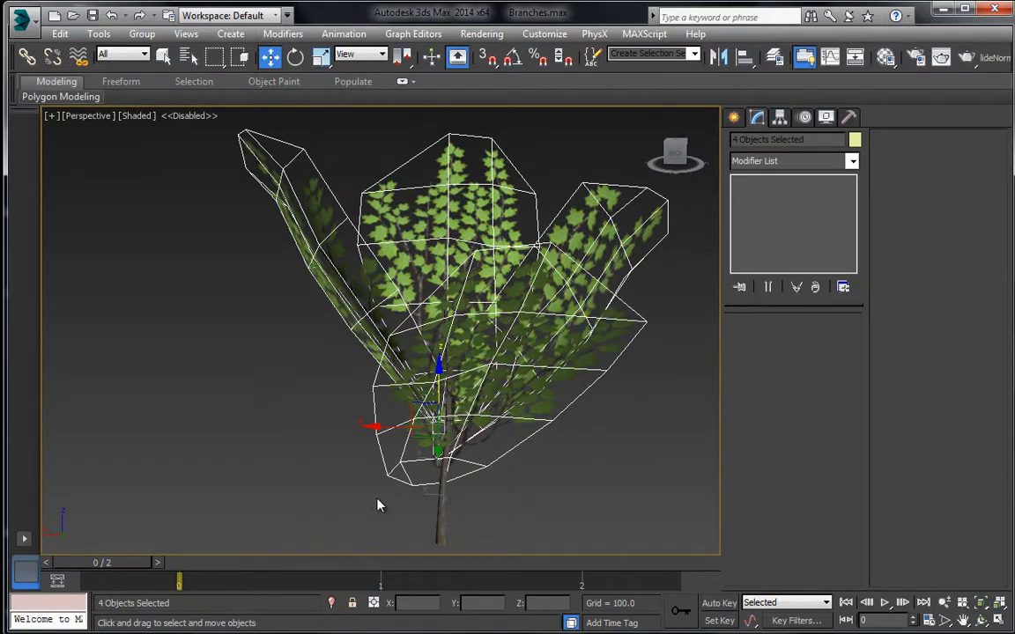
{"action": "mouse_move", "coordinate": [438, 379]}
{"action": "left_mouse_down"}
{"action": "mouse_move", "coordinate": [446, 212]}
{"action": "mouse_move", "coordinate": [452, 221]}
{"action": "left_mouse_up"}
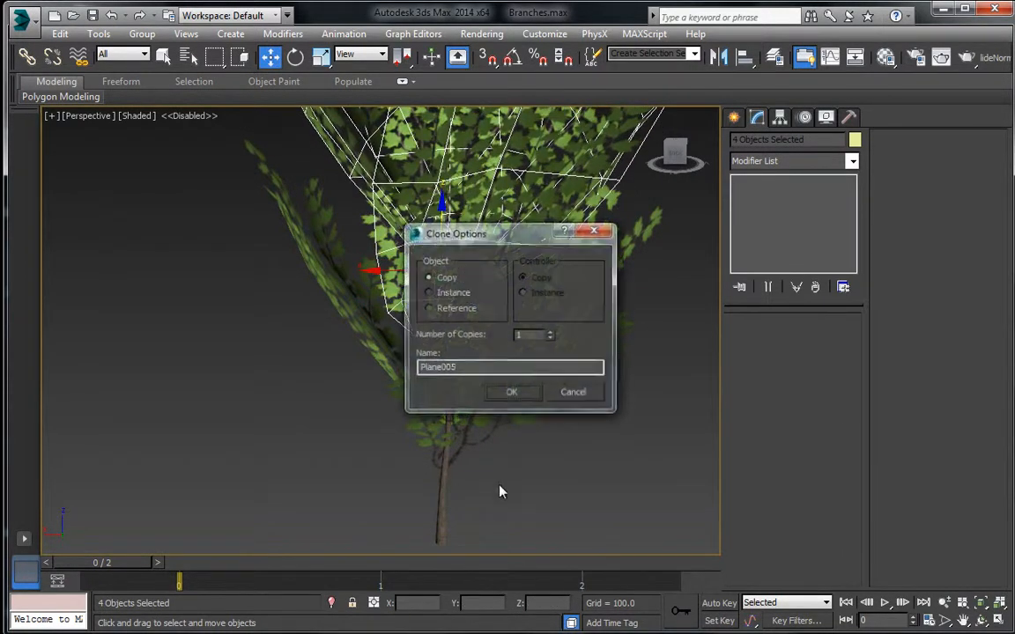
{"action": "left_click", "coordinate": [512, 389]}
Step: Set the reference coordinate system to View and turn the four copied cards around the vertical axis
{"action": "left_click", "coordinate": [295, 56]}
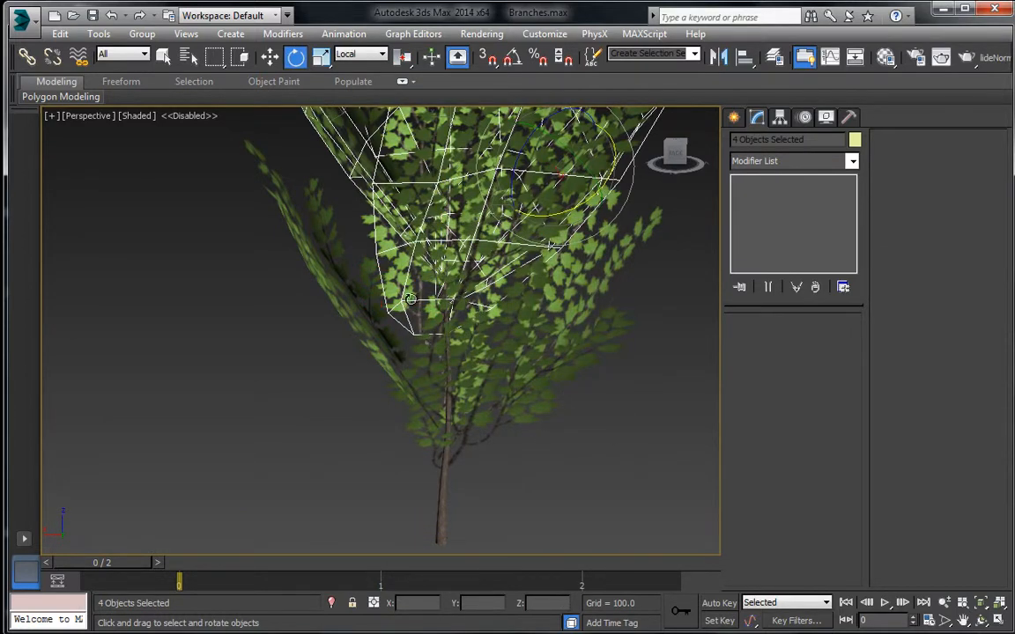
{"action": "middle_click_drag", "start_coordinate": [406, 343], "coordinate": [412, 432]}
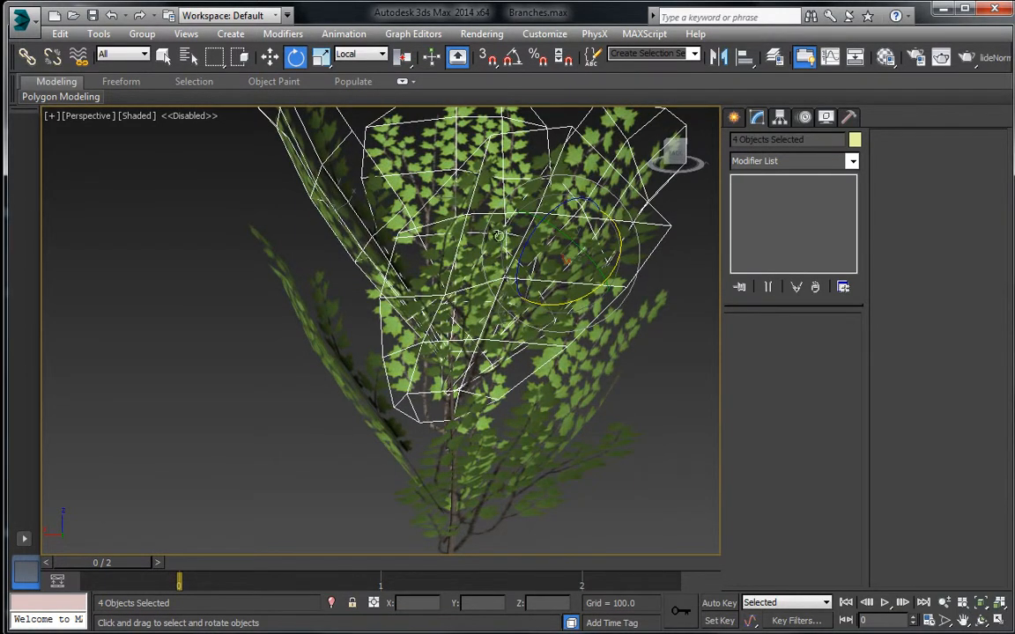
{"action": "left_click", "coordinate": [361, 55]}
{"action": "left_click", "coordinate": [360, 74]}
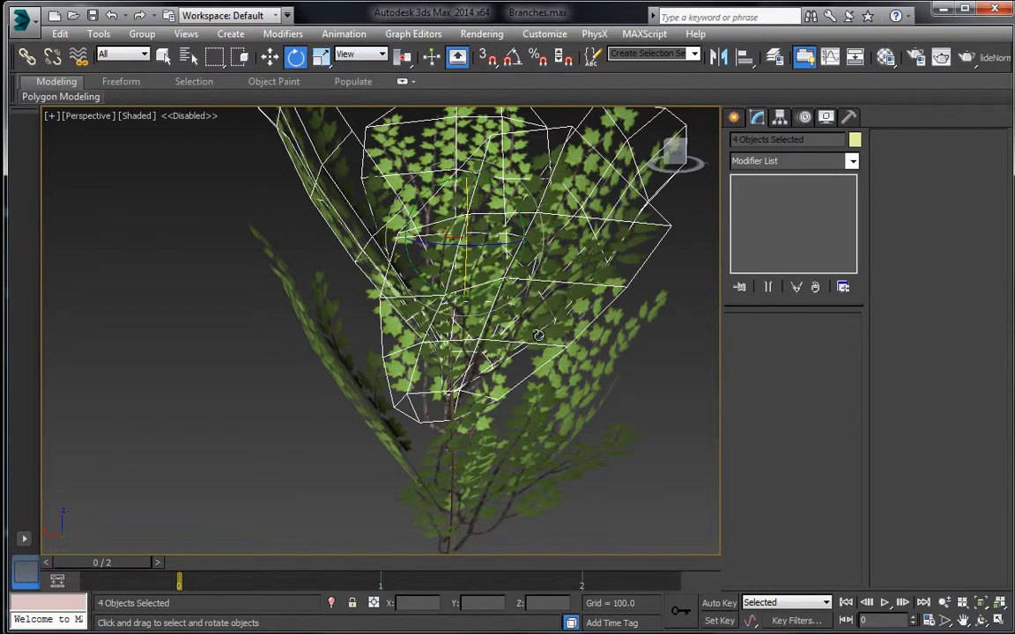
{"action": "left_click_drag", "start_coordinate": [431, 238], "coordinate": [483, 235]}
{"action": "left_click_drag", "start_coordinate": [423, 242], "coordinate": [581, 238]}
{"action": "left_click", "coordinate": [632, 393]}
Step: Move the bases of the two off-centre lower cards onto the stem, at about Y 74.9 and Y 63.5
{"action": "middle_click_drag", "start_coordinate": [604, 394], "coordinate": [502, 386]}
{"action": "scroll", "coordinate": [501, 385], "scroll_direction": "down", "scroll_amount": 4}
{"action": "mouse_move", "coordinate": [407, 371]}
{"action": "middle_mouse_down", "text": "alt"}
{"action": "mouse_move", "coordinate": [288, 292]}
{"action": "mouse_move", "coordinate": [426, 295]}
{"action": "mouse_move", "coordinate": [392, 340]}
{"action": "mouse_move", "coordinate": [423, 396]}
{"action": "mouse_move", "coordinate": [401, 379]}
{"action": "middle_mouse_up", "text": "alt"}
{"action": "scroll", "coordinate": [388, 446], "scroll_direction": "up", "scroll_amount": 5}
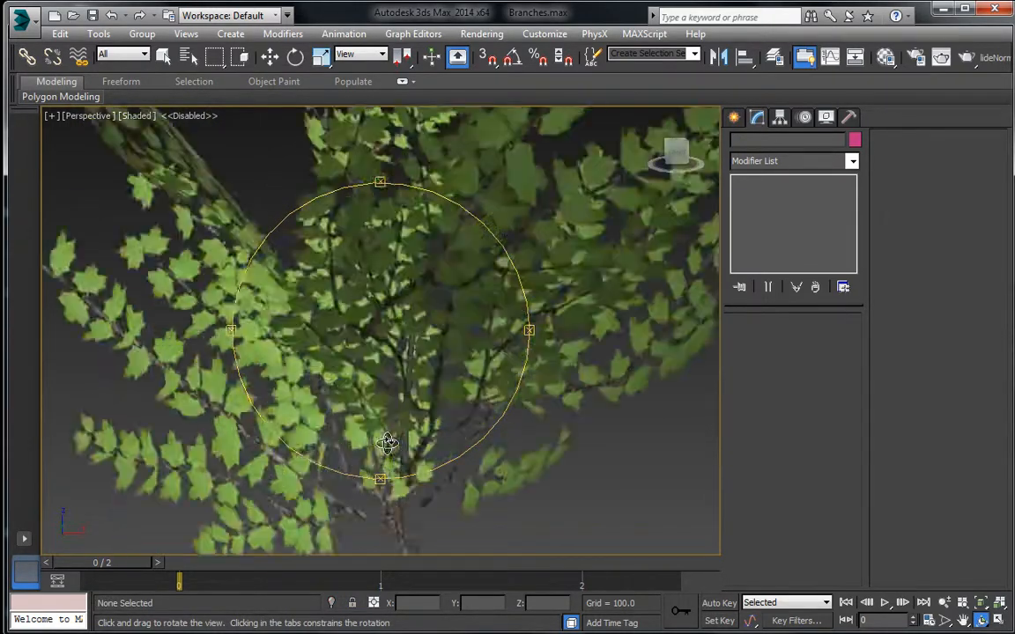
{"action": "middle_click_drag", "start_coordinate": [388, 447], "coordinate": [469, 352]}
{"action": "scroll", "coordinate": [424, 356], "scroll_direction": "up", "scroll_amount": 3}
{"action": "middle_click_drag", "start_coordinate": [377, 257], "coordinate": [436, 275], "text": "alt"}
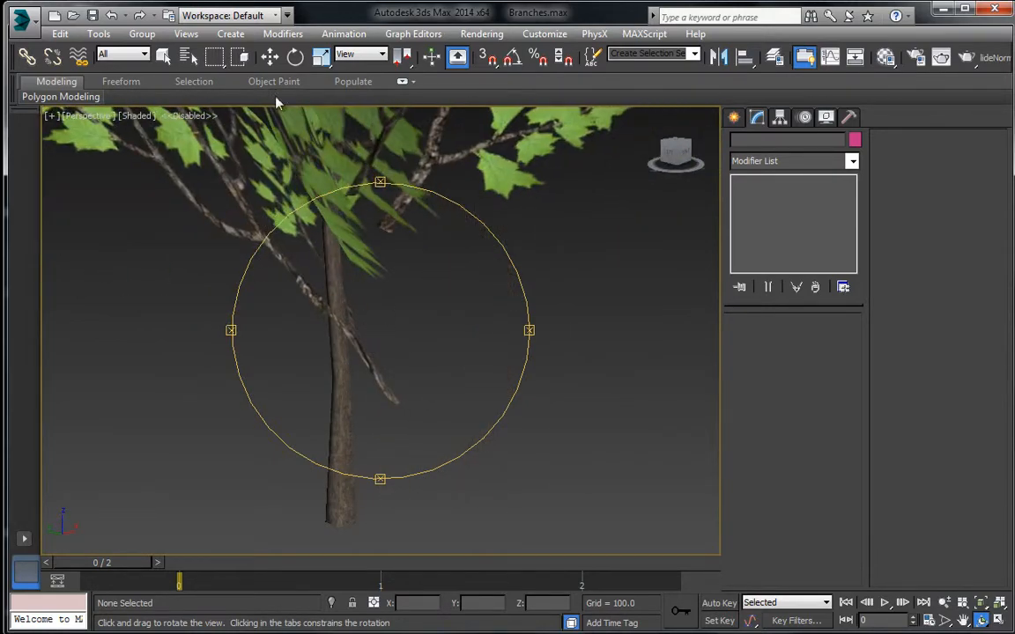
{"action": "key", "text": "w"}
{"action": "left_click", "coordinate": [375, 386]}
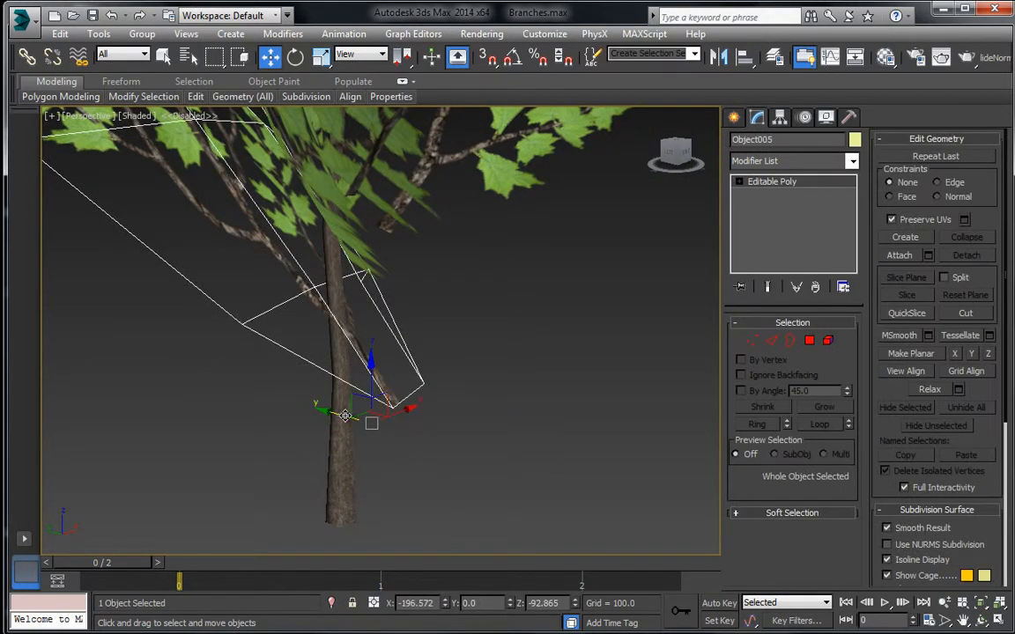
{"action": "left_click_drag", "start_coordinate": [345, 415], "coordinate": [391, 368]}
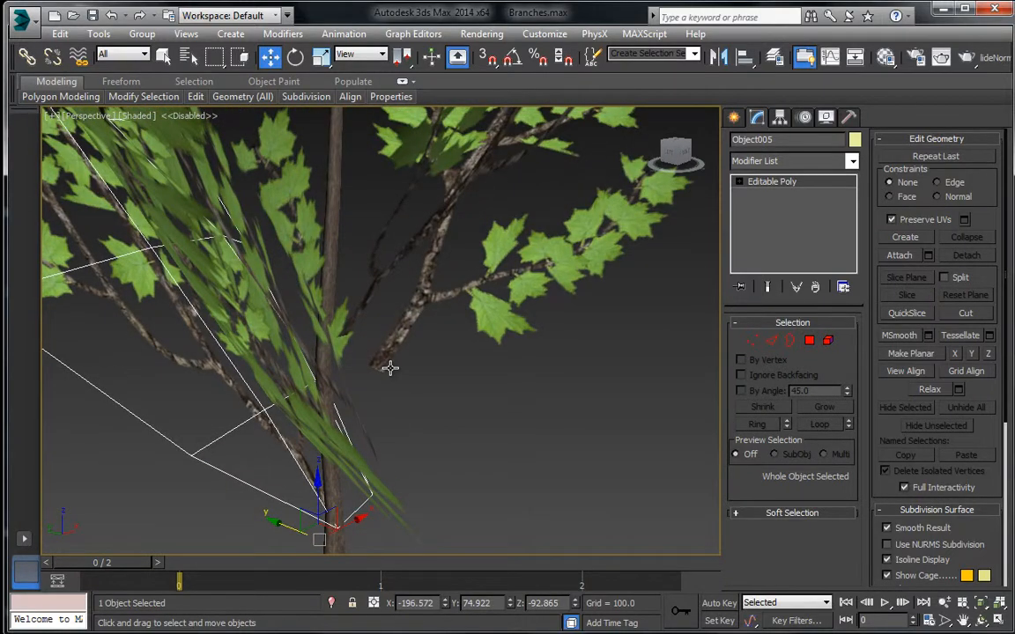
{"action": "left_click", "coordinate": [377, 368]}
{"action": "left_click_drag", "start_coordinate": [296, 359], "coordinate": [311, 362]}
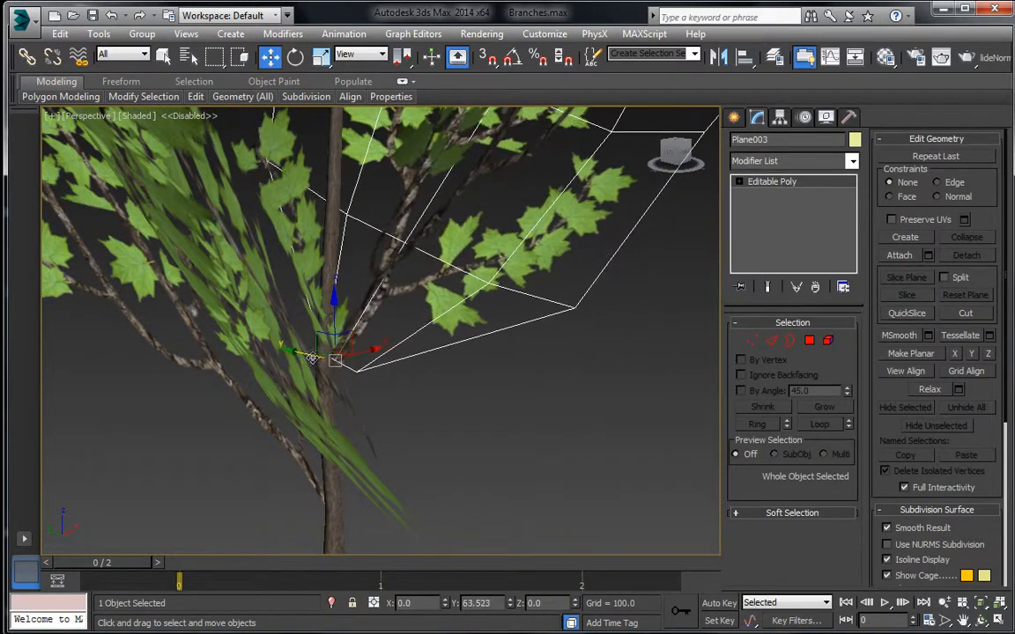
Step: Turn the overlapping rear cards apart around the stem in the top view to fill the gap between cards
{"action": "middle_click_drag", "start_coordinate": [373, 205], "coordinate": [382, 413]}
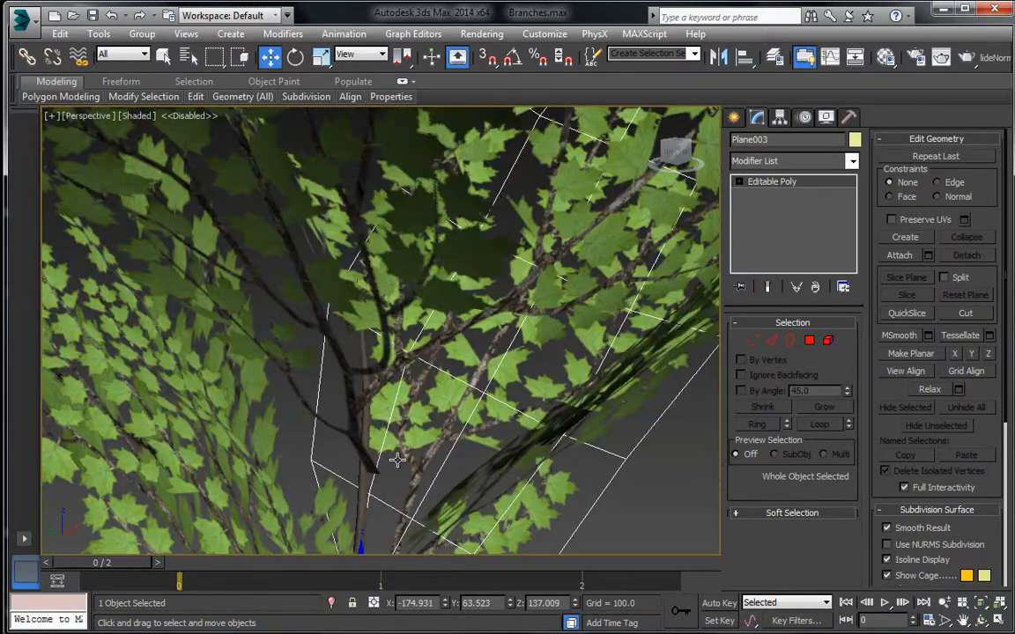
{"action": "middle_click_drag", "start_coordinate": [397, 460], "coordinate": [403, 364], "text": "alt"}
{"action": "key", "text": "t"}
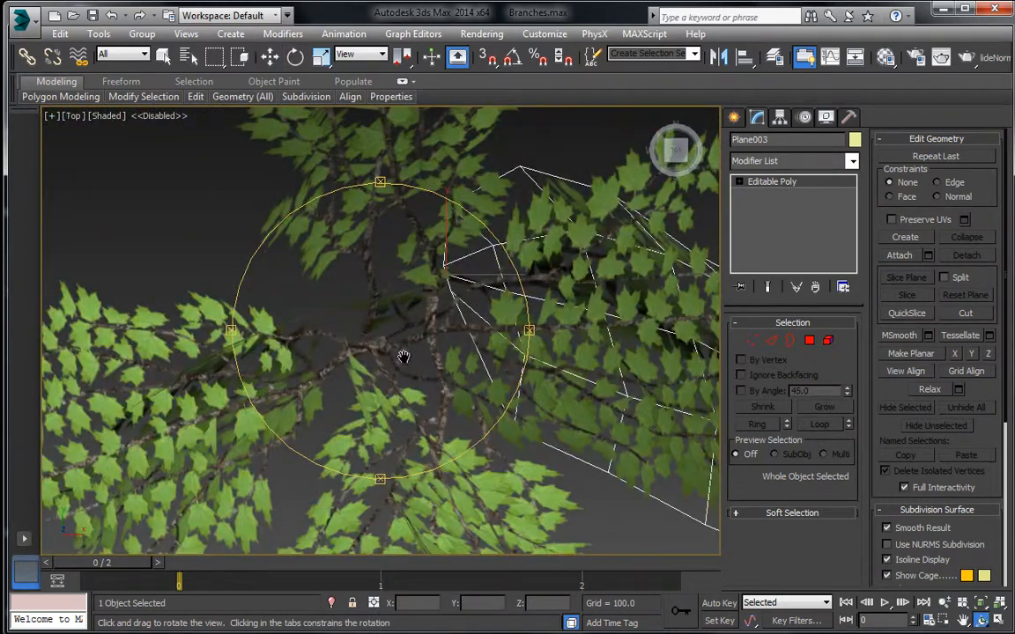
{"action": "scroll", "coordinate": [407, 348], "scroll_direction": "down", "scroll_amount": 3}
{"action": "middle_click_drag", "start_coordinate": [415, 301], "coordinate": [395, 338]}
{"action": "left_click", "coordinate": [295, 57]}
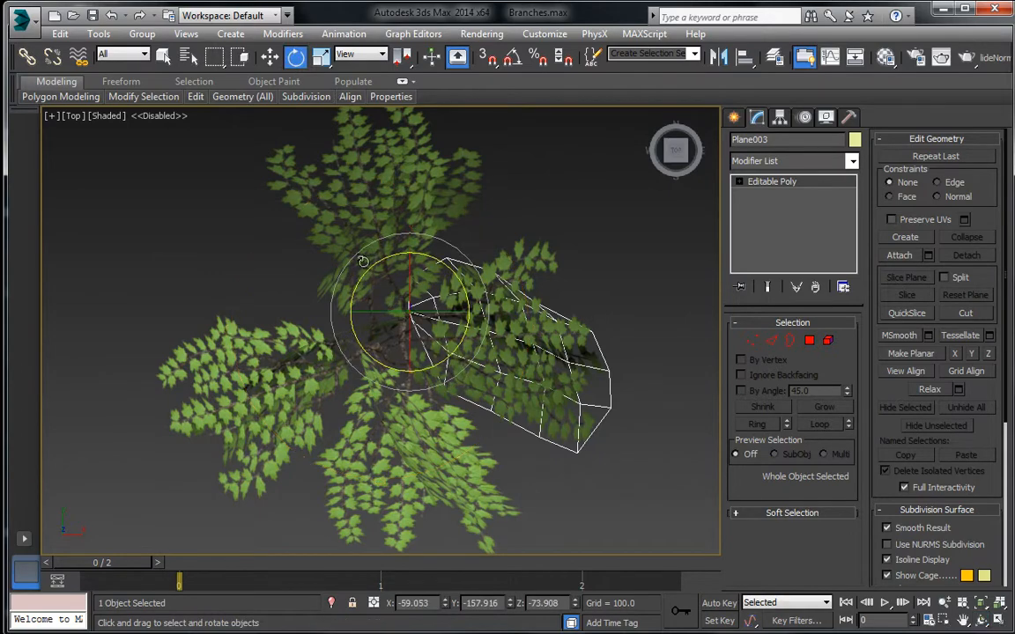
{"action": "left_click", "coordinate": [345, 255]}
{"action": "left_click_drag", "start_coordinate": [444, 333], "coordinate": [491, 285]}
{"action": "left_click", "coordinate": [410, 221]}
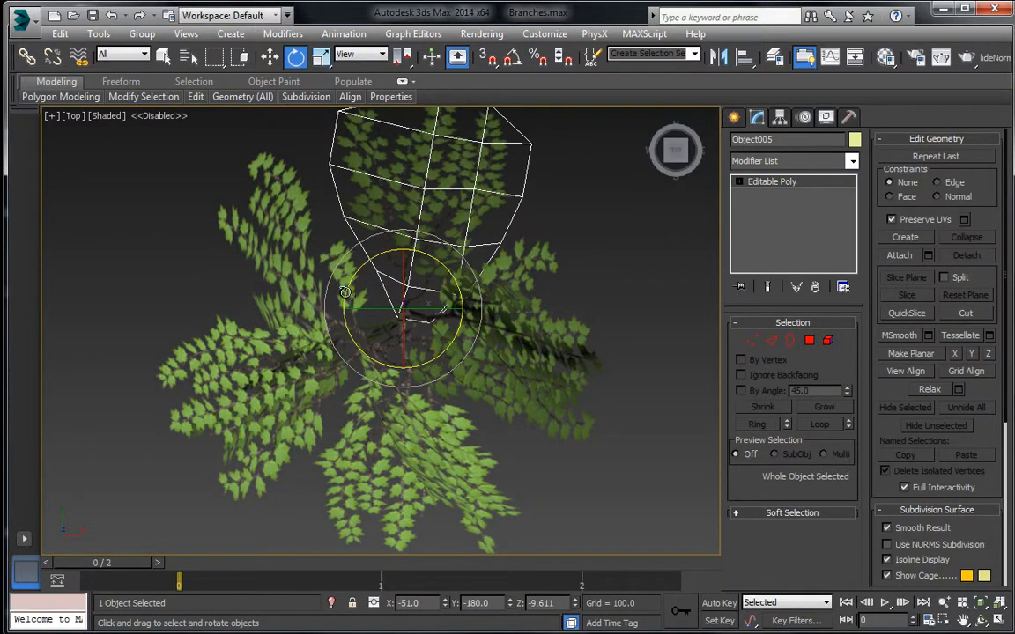
Step: Fine-tune the rotation of Plane005, the card in the rear gap, and clear the selection
{"action": "left_click", "coordinate": [288, 259]}
{"action": "left_click_drag", "start_coordinate": [431, 292], "coordinate": [440, 292]}
{"action": "left_click_drag", "start_coordinate": [338, 322], "coordinate": [333, 319]}
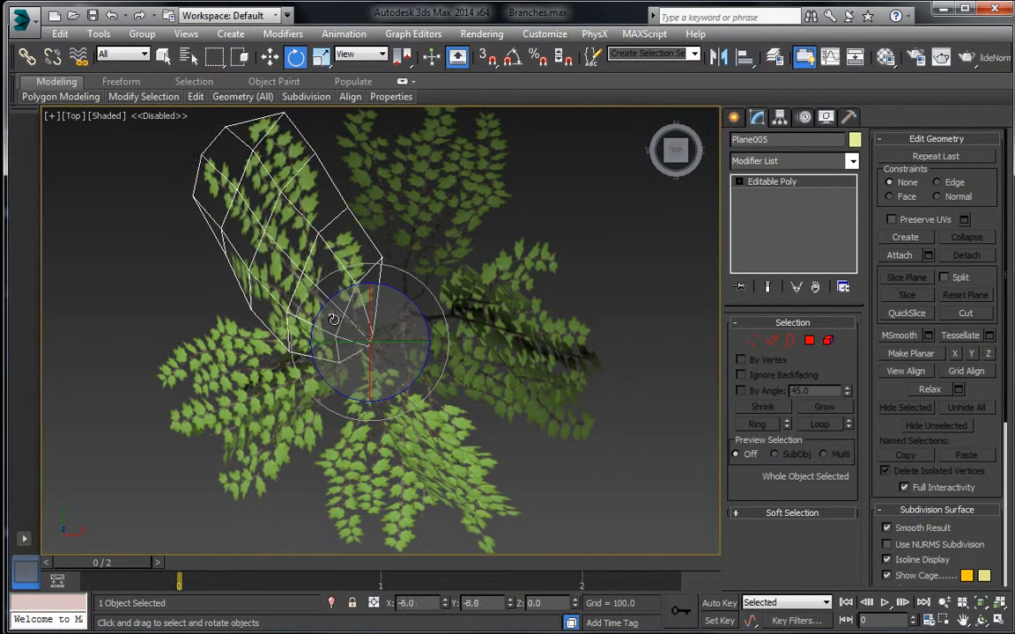
{"action": "left_click", "coordinate": [610, 289]}
{"action": "middle_click_drag", "start_coordinate": [601, 383], "coordinate": [581, 343]}
{"action": "scroll", "coordinate": [581, 344], "scroll_direction": "down", "scroll_amount": 4}
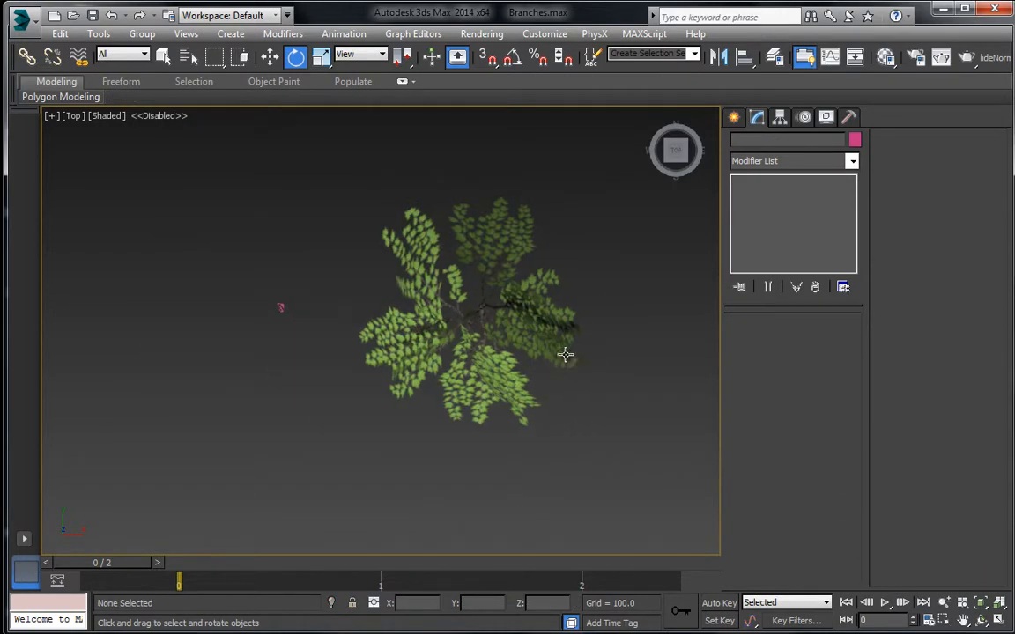
{"action": "key", "text": "p"}
{"action": "middle_click_drag", "start_coordinate": [408, 430], "coordinate": [419, 374], "text": "alt"}
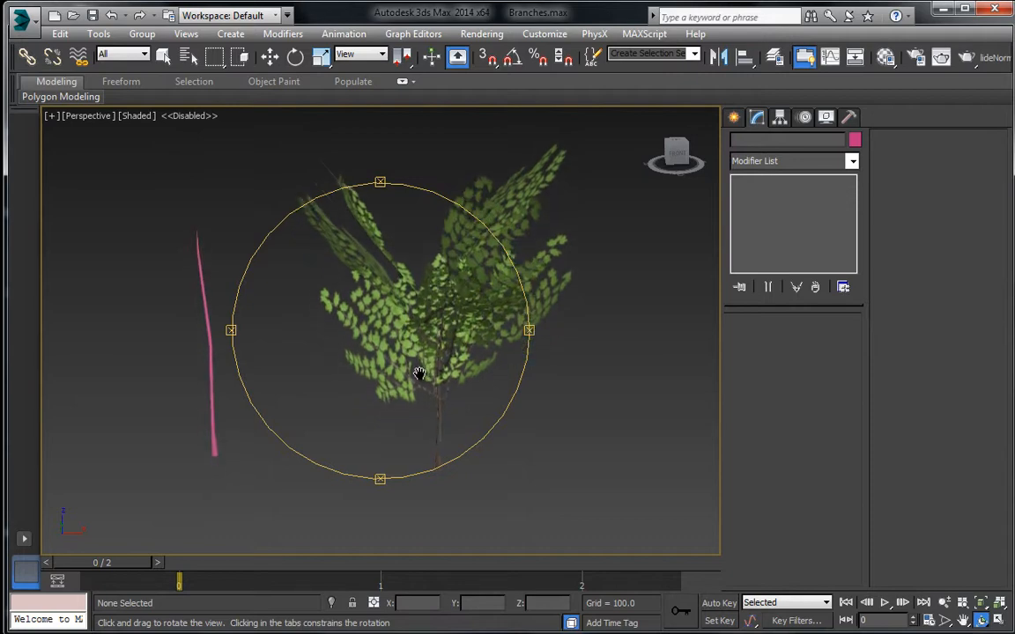